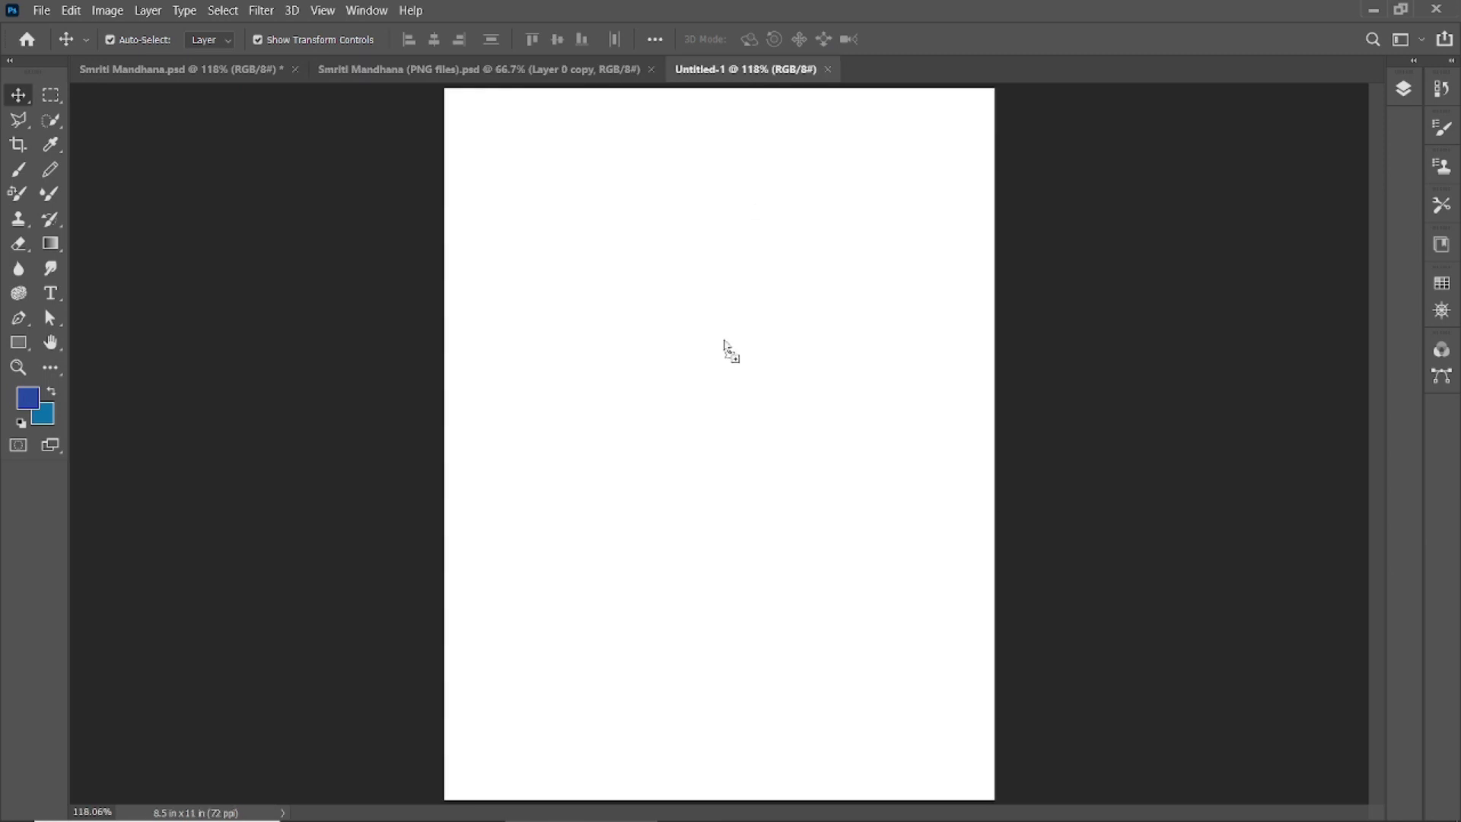
Step: Scale the smiling player's cutout down and place it near the middle of the blank page
{"action": "scroll", "coordinate": [758, 475], "scroll_direction": "down", "scroll_amount": 7}
{"action": "left_click_drag", "start_coordinate": [883, 167], "coordinate": [777, 326]}
{"action": "key", "text": "Return"}
{"action": "scroll", "coordinate": [735, 392], "scroll_direction": "up", "scroll_amount": 2}
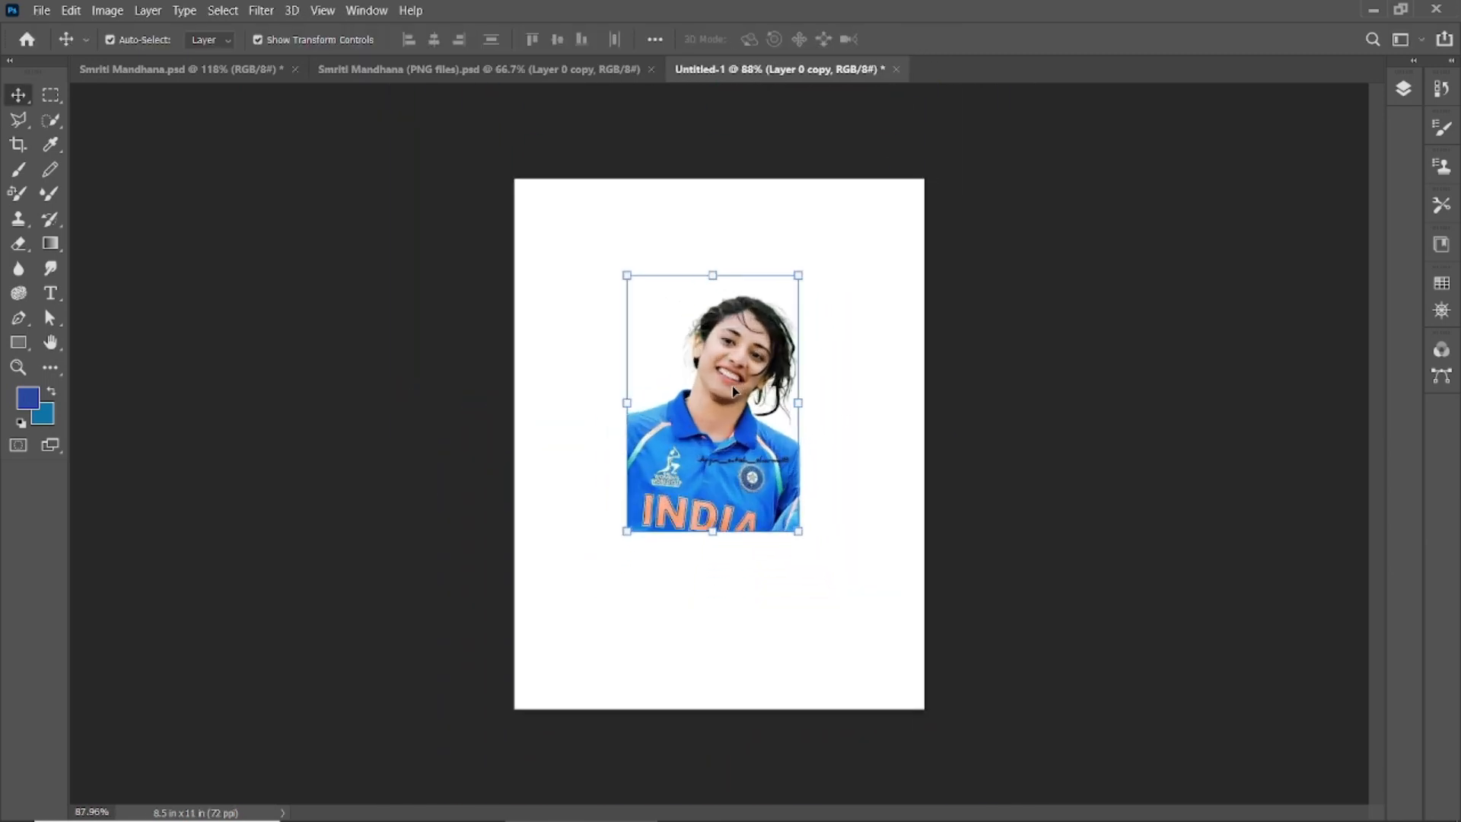
{"action": "scroll", "coordinate": [734, 391], "scroll_direction": "up", "scroll_amount": 2}
Step: Show the layer list, then enlarge the smiling portrait and position it in the upper half of the page
{"action": "left_click", "coordinate": [1404, 90]}
{"action": "left_click_drag", "start_coordinate": [777, 299], "coordinate": [785, 248]}
{"action": "left_click_drag", "start_coordinate": [840, 165], "coordinate": [858, 136]}
{"action": "key", "text": "Return"}
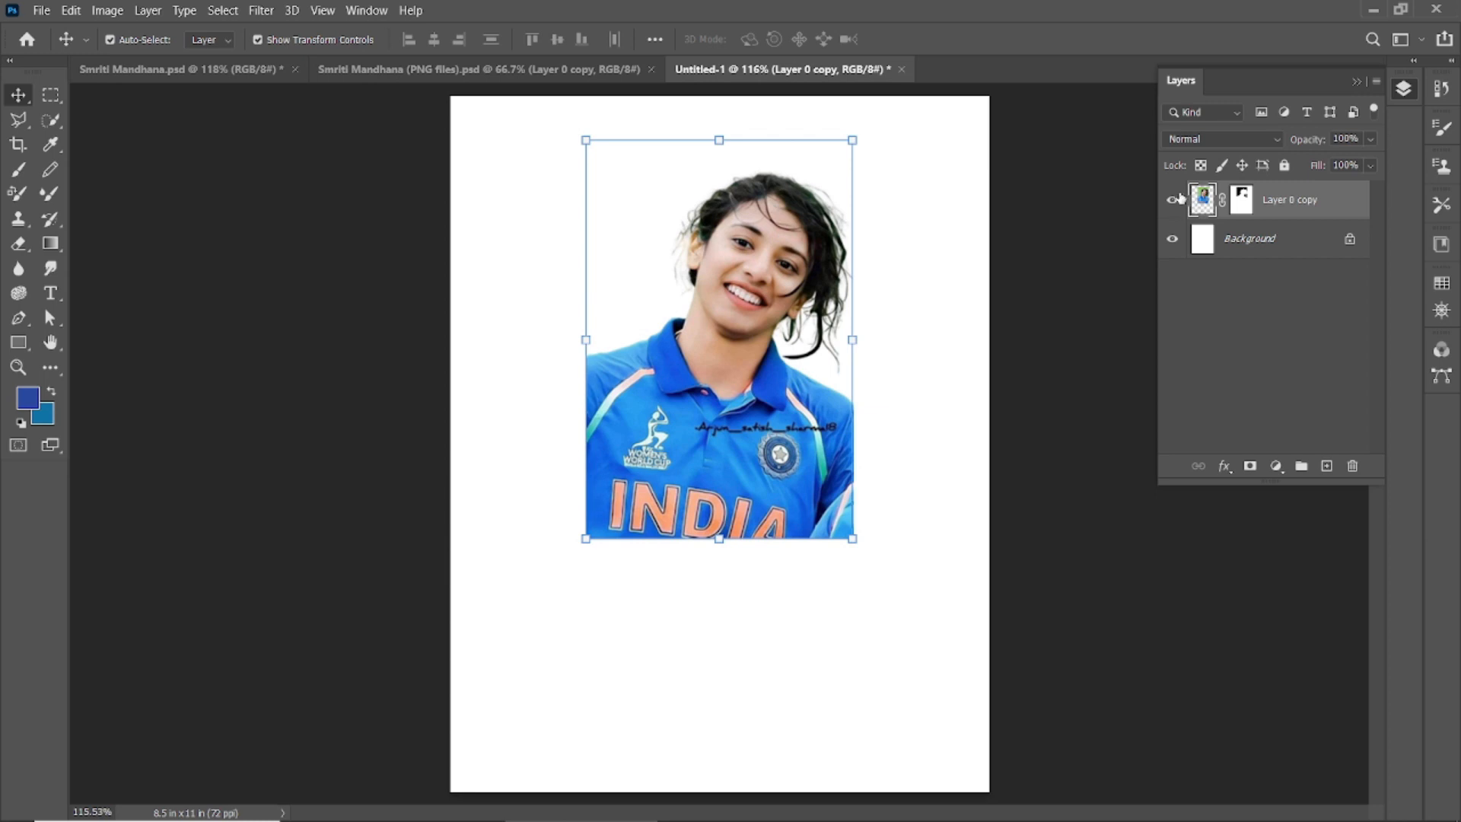
{"action": "left_click", "coordinate": [1168, 216]}
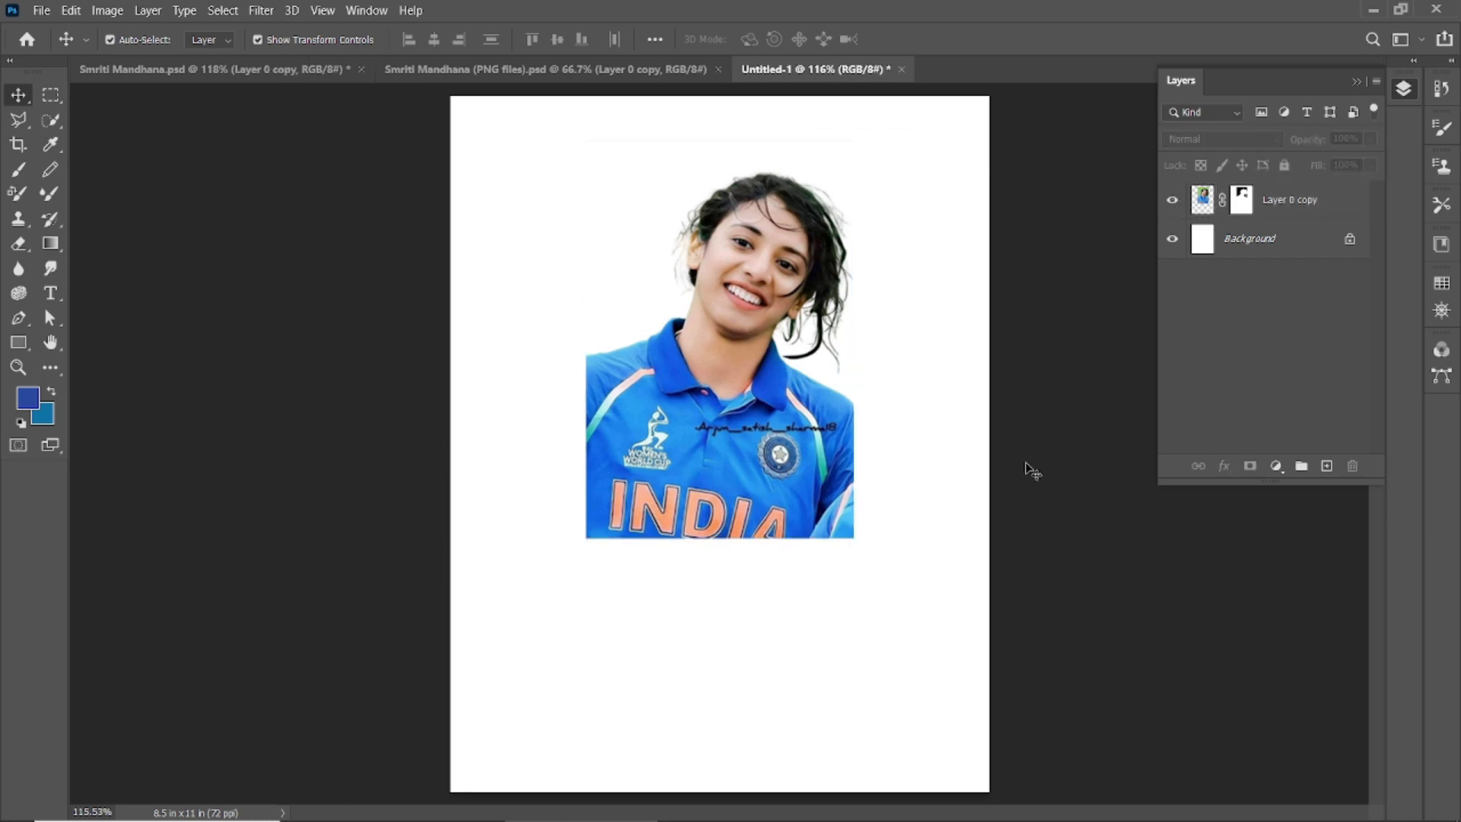
{"action": "mouse_move", "coordinate": [753, 297]}
{"action": "left_mouse_down"}
{"action": "mouse_move", "coordinate": [753, 265]}
{"action": "mouse_move", "coordinate": [757, 284]}
{"action": "left_mouse_up"}
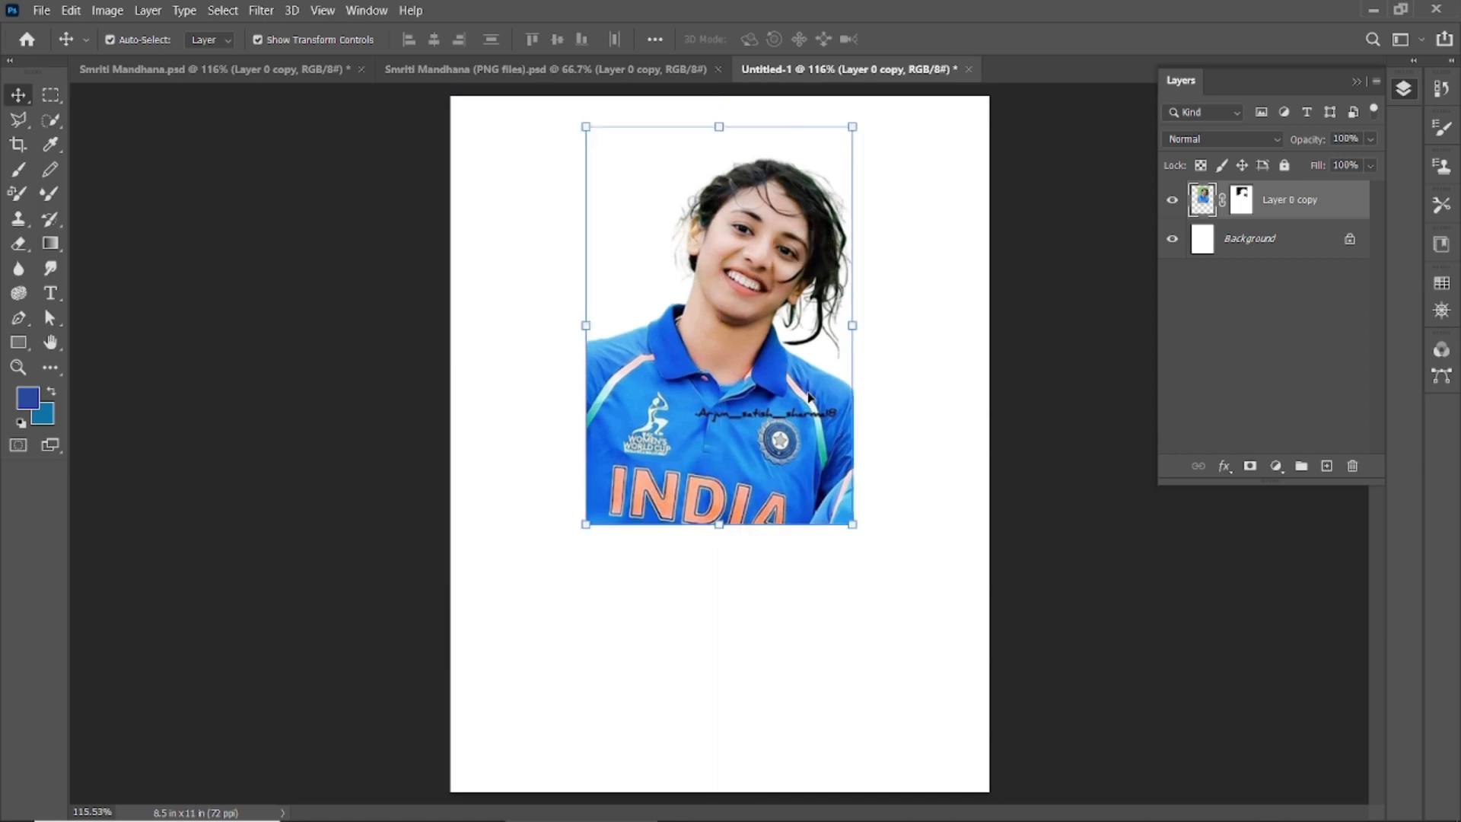
{"action": "left_click", "coordinate": [1038, 245]}
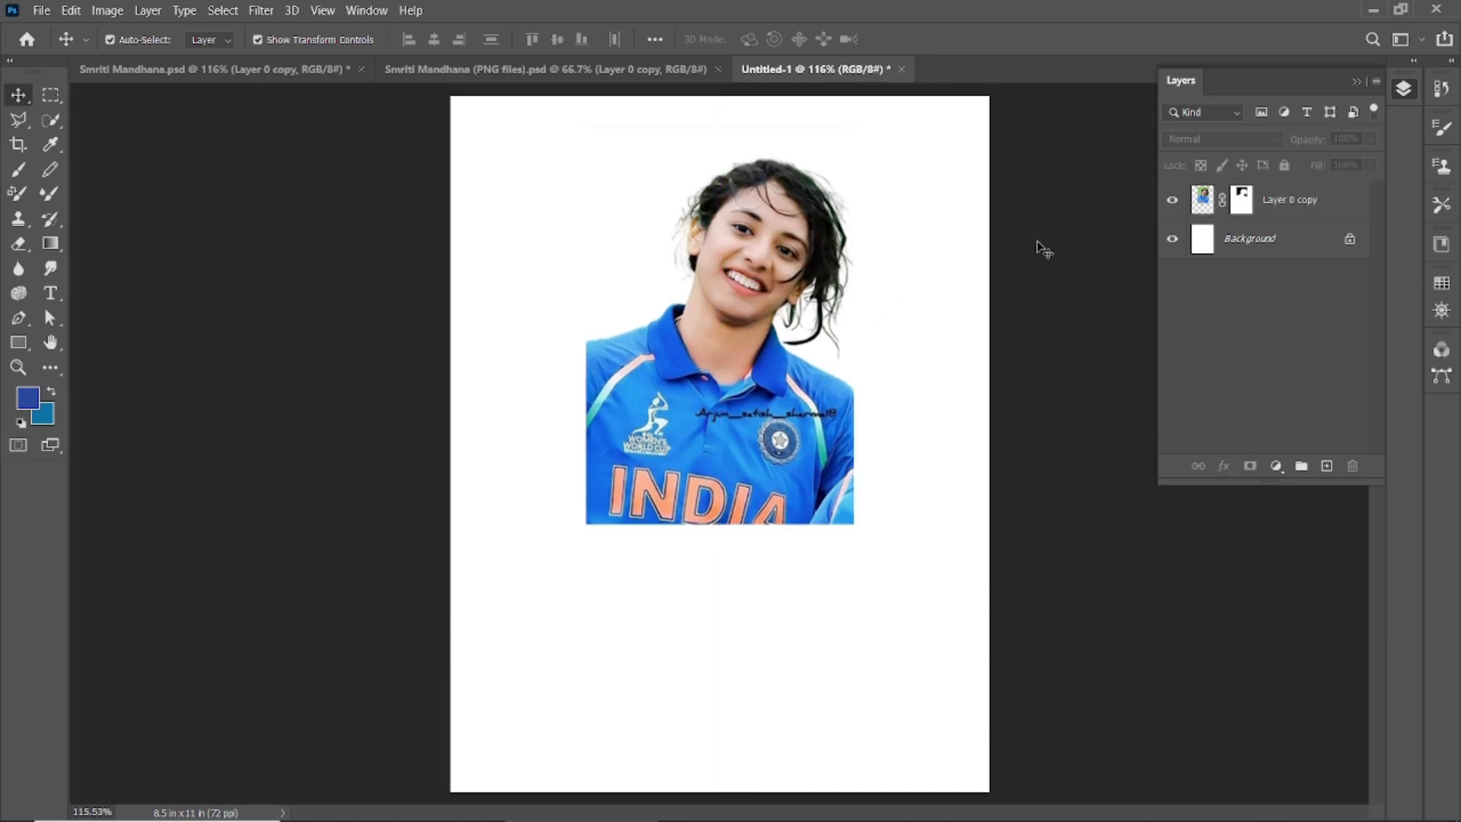
Step: Bring in the dark-blue-jersey player from the PNG files document, scale the cutout down and place it at the smiling portrait's lower left
{"action": "left_click", "coordinate": [651, 70]}
{"action": "left_click_drag", "start_coordinate": [609, 381], "coordinate": [678, 375]}
{"action": "scroll", "coordinate": [678, 374], "scroll_direction": "down", "scroll_amount": 4}
{"action": "left_click_drag", "start_coordinate": [875, 174], "coordinate": [773, 313]}
{"action": "left_click_drag", "start_coordinate": [717, 355], "coordinate": [691, 396]}
{"action": "scroll", "coordinate": [693, 401], "scroll_direction": "up", "scroll_amount": 2}
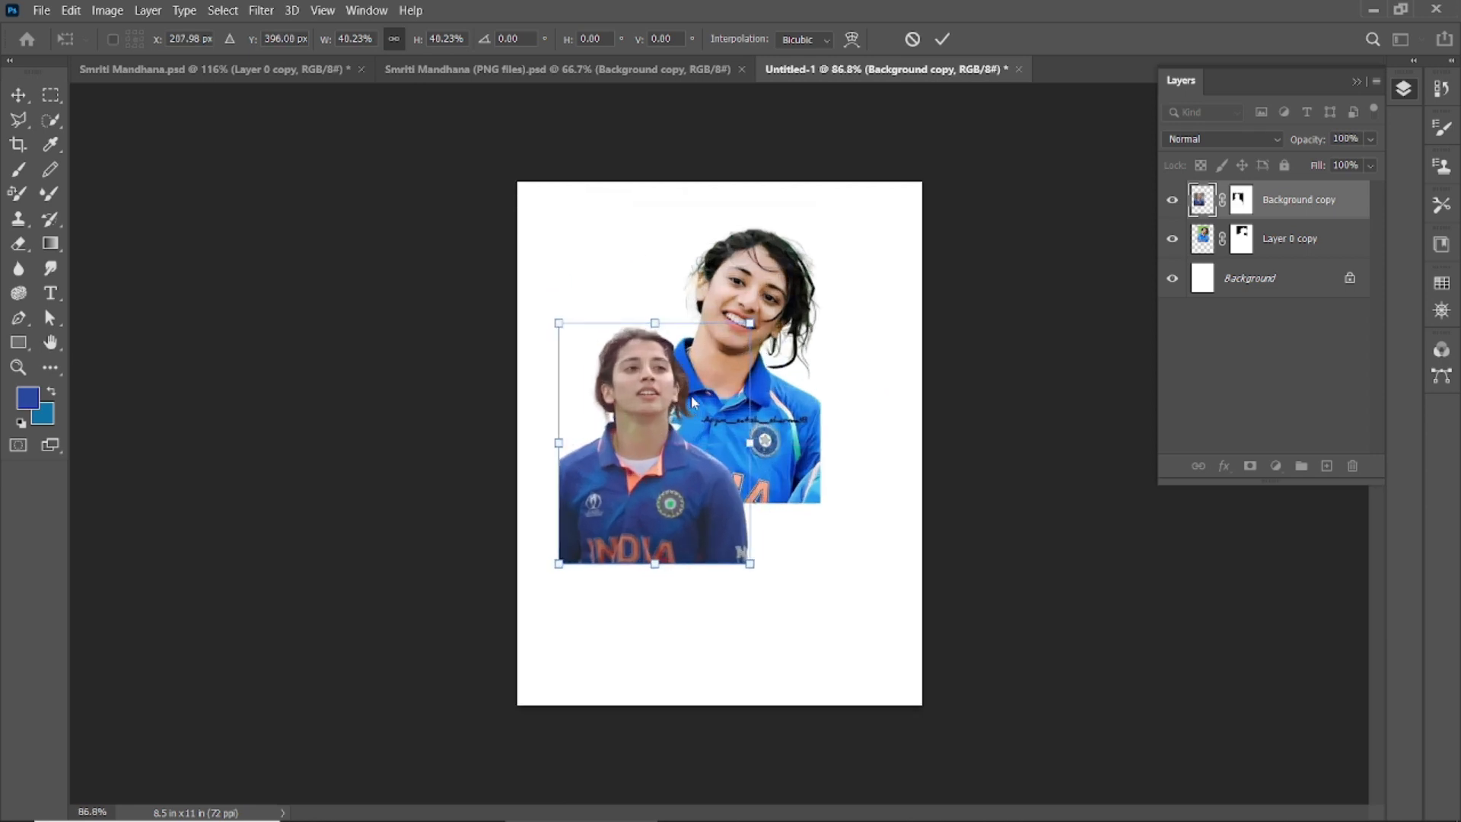
{"action": "left_click", "coordinate": [942, 39]}
{"action": "scroll", "coordinate": [969, 235], "scroll_direction": "up", "scroll_amount": 2}
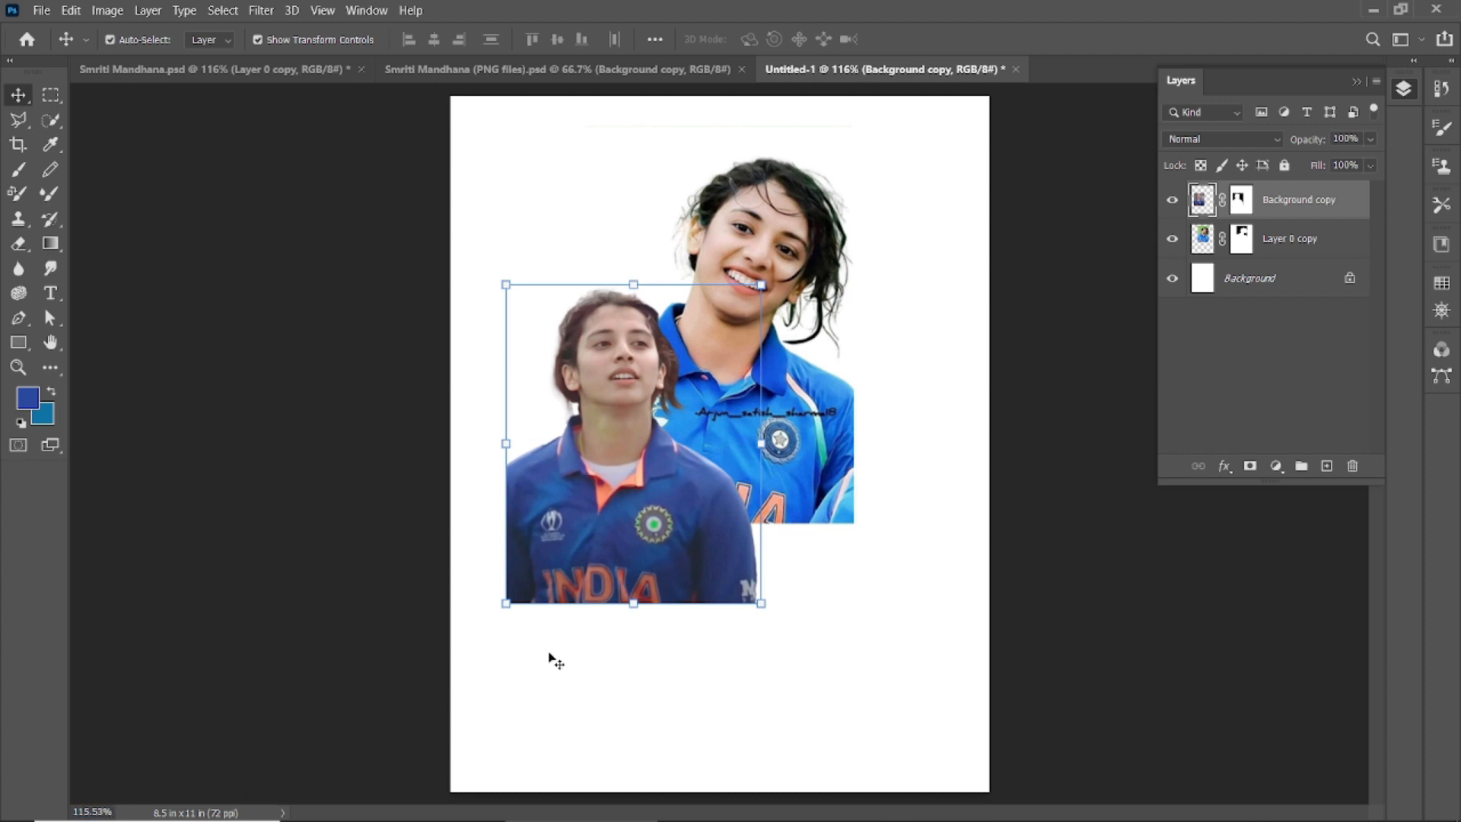
Step: Add the helmeted player's cutout to the page, shrunk and placed at the lower right of the smiling portrait
{"action": "left_click", "coordinate": [1095, 474]}
{"action": "left_click_drag", "start_coordinate": [618, 423], "coordinate": [765, 415]}
{"action": "scroll", "coordinate": [765, 415], "scroll_direction": "down", "scroll_amount": 4}
{"action": "left_click_drag", "start_coordinate": [953, 216], "coordinate": [800, 367]}
{"action": "key", "text": "Return"}
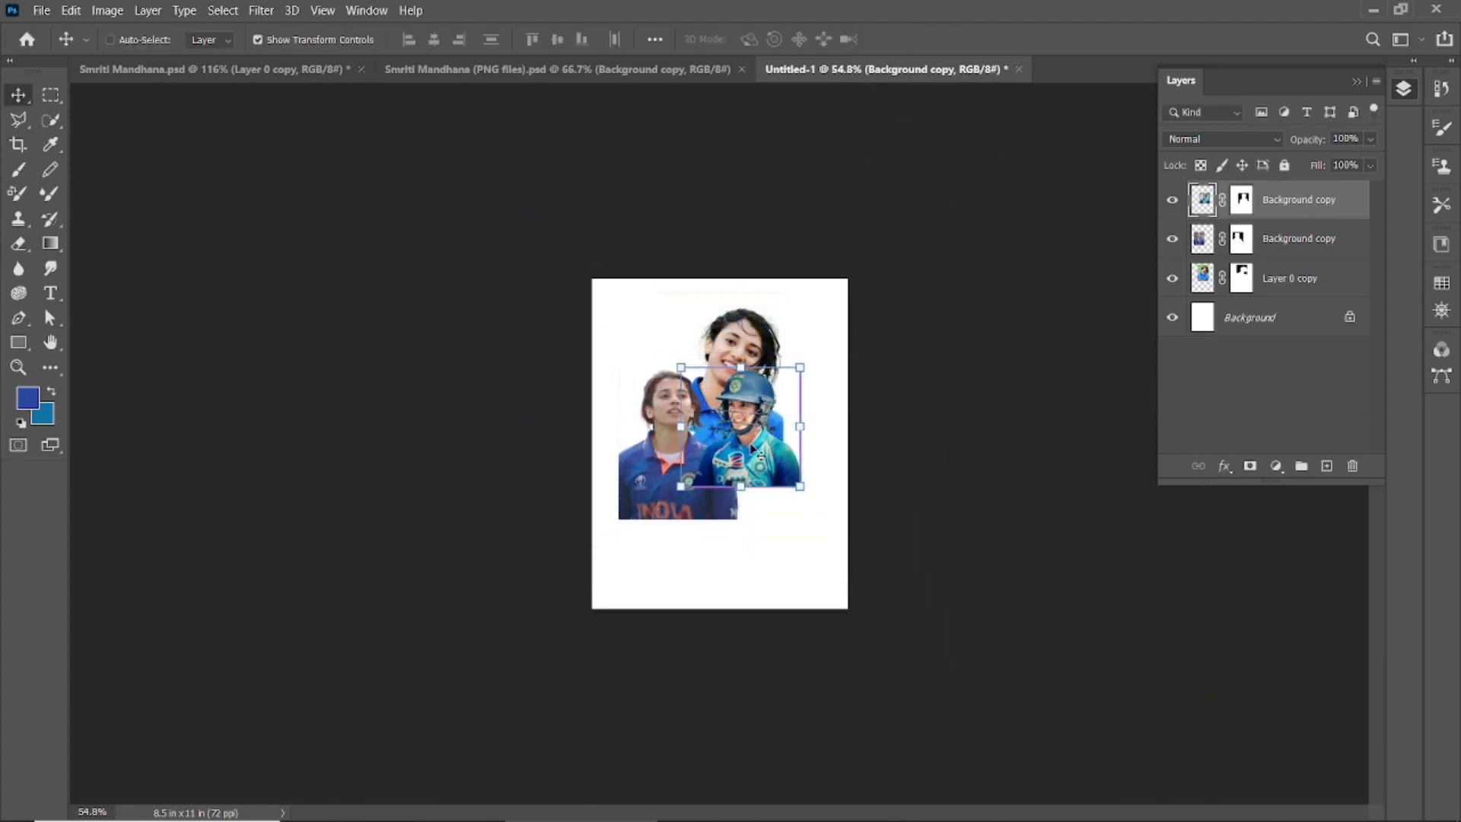
{"action": "scroll", "coordinate": [754, 449], "scroll_direction": "up", "scroll_amount": 4}
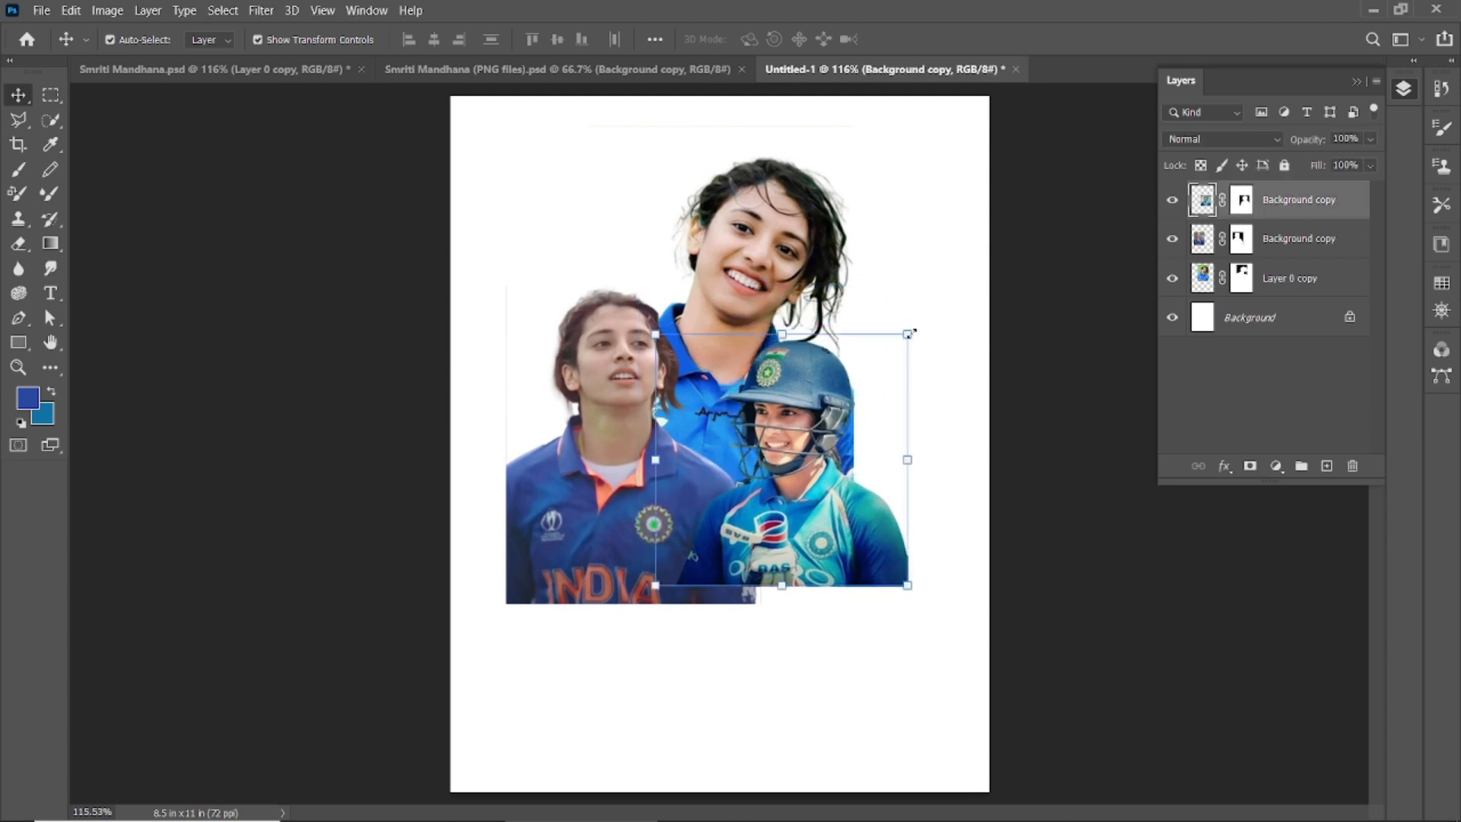
Step: Enlarge the helmeted player to about 129% and shift the cutout slightly right
{"action": "left_click_drag", "start_coordinate": [912, 332], "coordinate": [946, 293]}
{"action": "left_click_drag", "start_coordinate": [759, 388], "coordinate": [774, 392]}
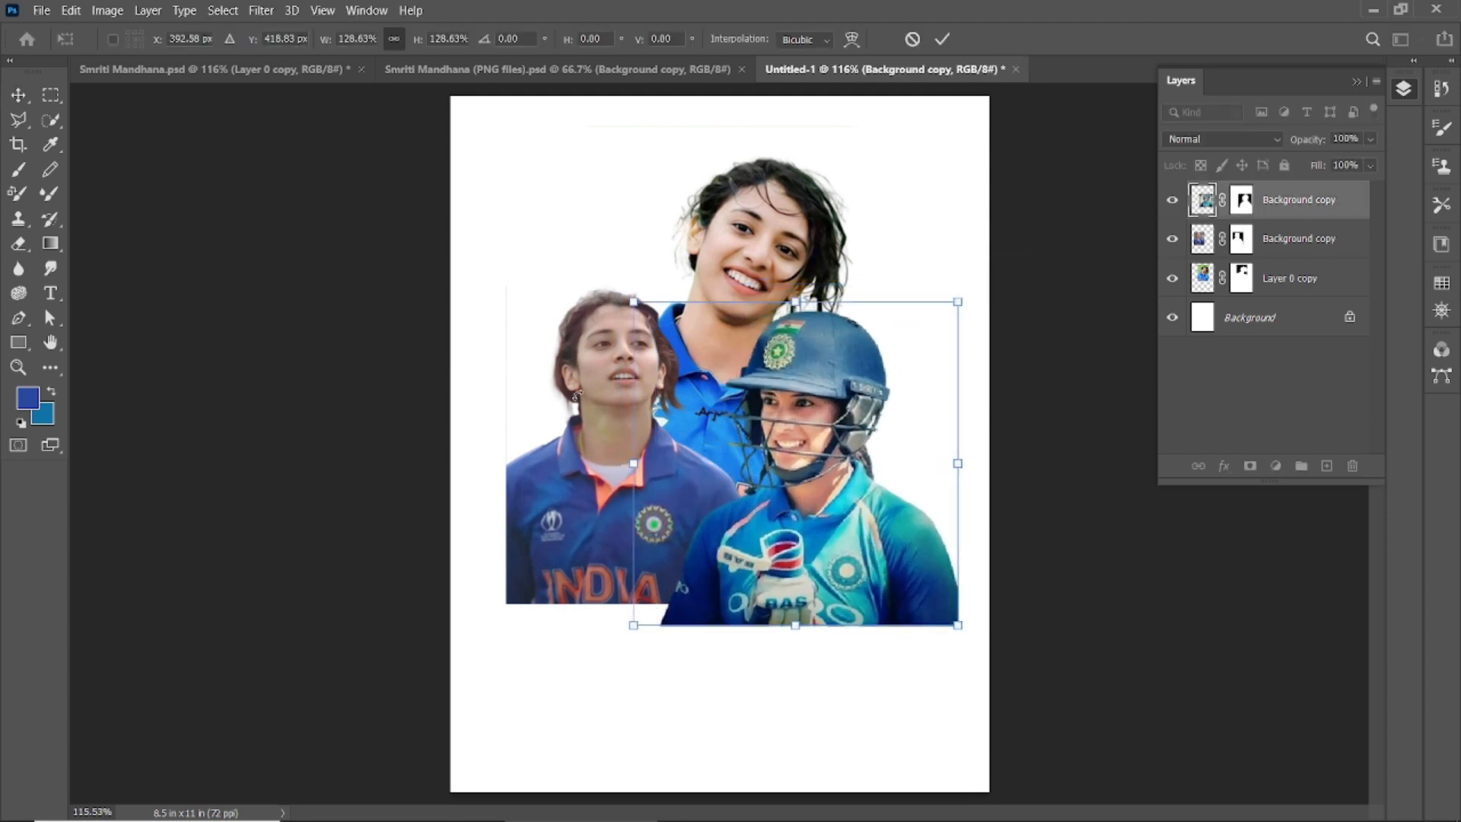
{"action": "left_click", "coordinate": [943, 43]}
Step: Reduce the dark-blue-jersey player slightly and move the cutout lower, on the left side of the smiling portrait
{"action": "left_click", "coordinate": [701, 322]}
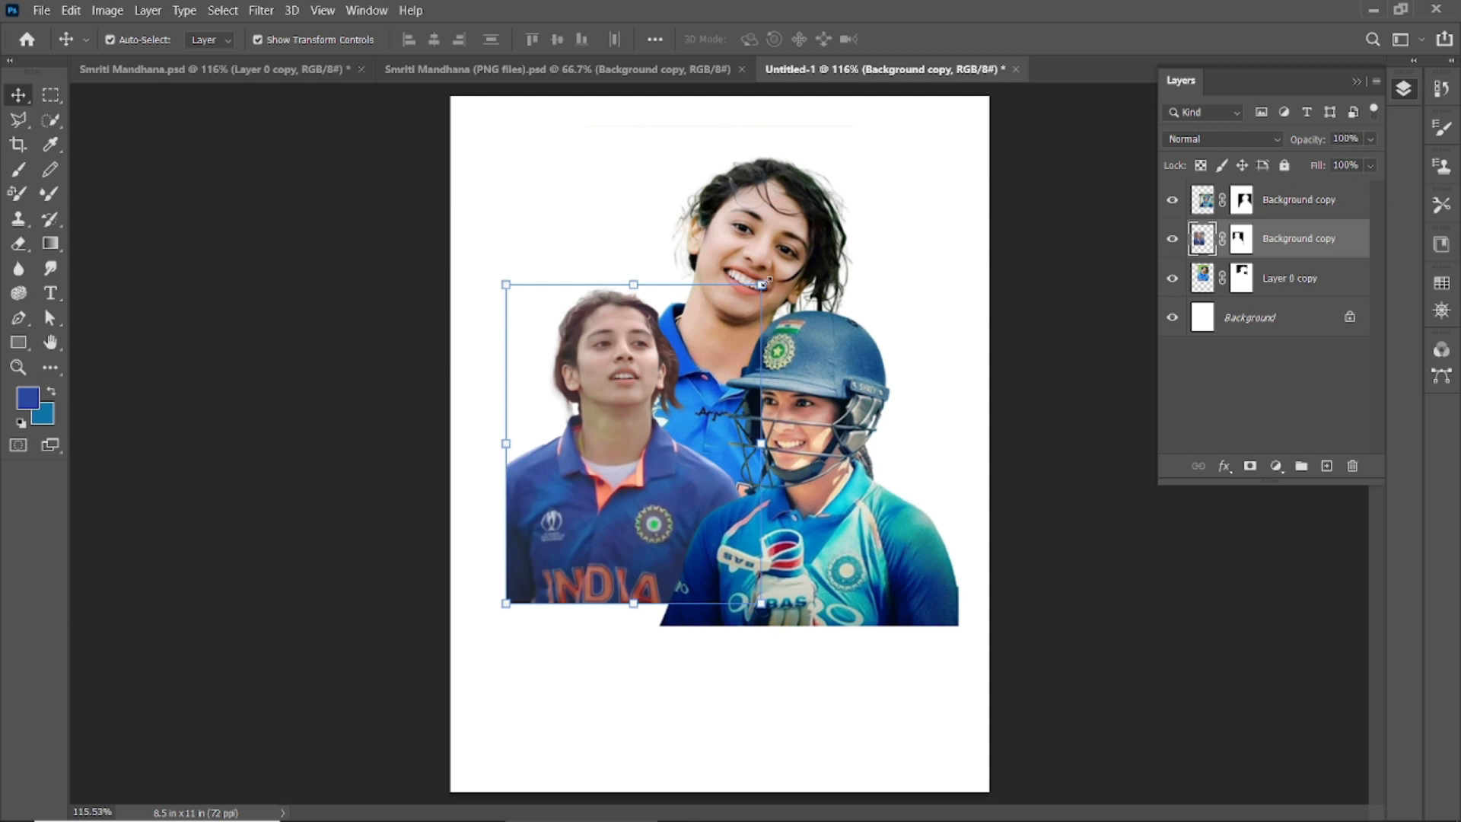
{"action": "left_click_drag", "start_coordinate": [762, 285], "coordinate": [737, 316]}
{"action": "left_click_drag", "start_coordinate": [618, 391], "coordinate": [601, 420]}
{"action": "left_click_drag", "start_coordinate": [515, 343], "coordinate": [498, 330]}
{"action": "left_click_drag", "start_coordinate": [579, 413], "coordinate": [580, 427]}
{"action": "left_click", "coordinate": [943, 40]}
Step: Scale the helmeted player down to about 83% and align the cutout's base with the dark-blue-jersey player on the right side
{"action": "left_click_drag", "start_coordinate": [816, 396], "coordinate": [834, 396]}
{"action": "left_click_drag", "start_coordinate": [978, 299], "coordinate": [933, 344]}
{"action": "left_click_drag", "start_coordinate": [849, 404], "coordinate": [852, 437]}
{"action": "left_click_drag", "start_coordinate": [937, 372], "coordinate": [952, 358]}
{"action": "left_click_drag", "start_coordinate": [864, 411], "coordinate": [875, 405]}
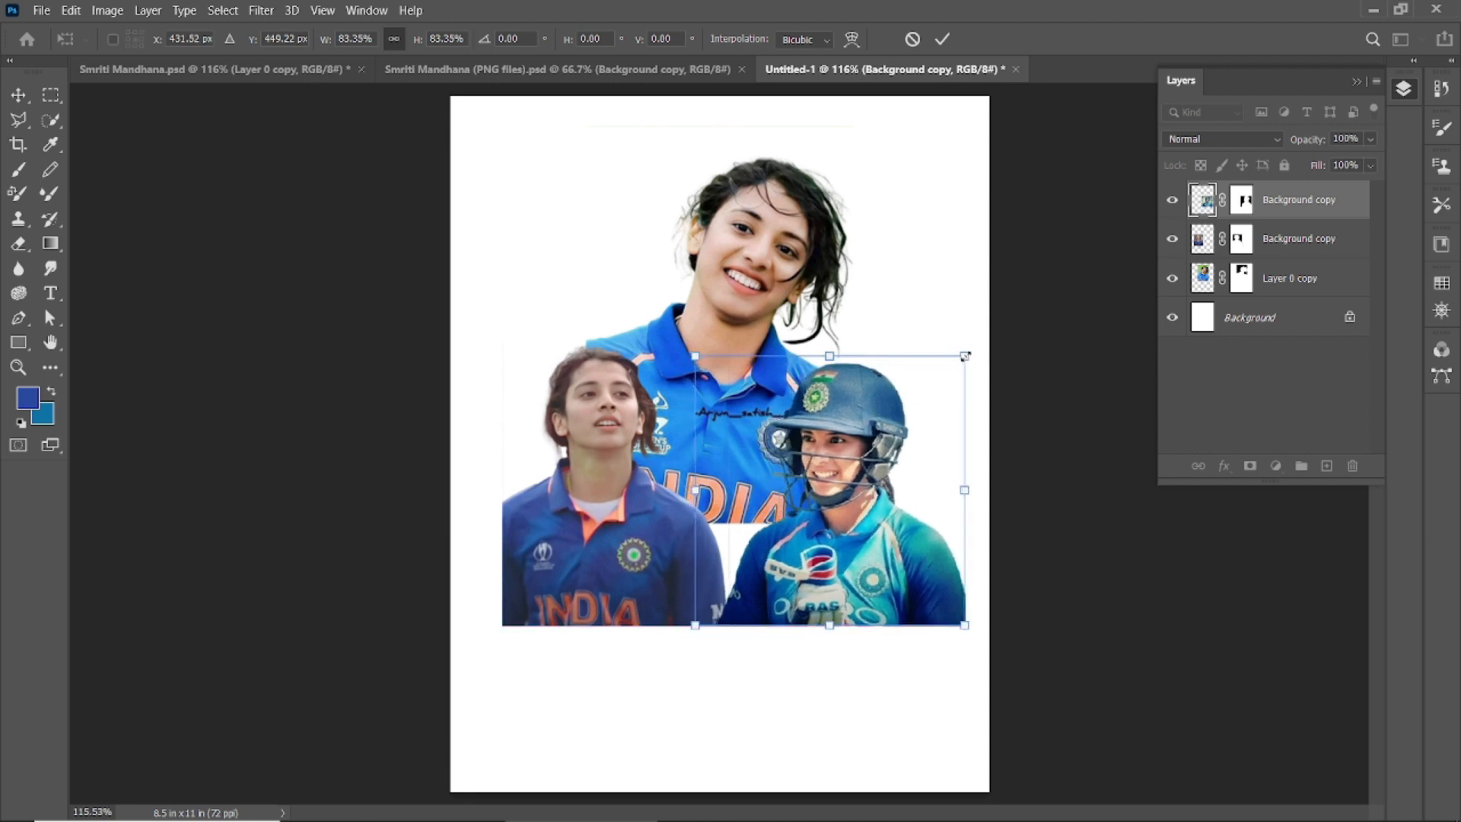
{"action": "left_click", "coordinate": [942, 36]}
{"action": "left_click", "coordinate": [1081, 394]}
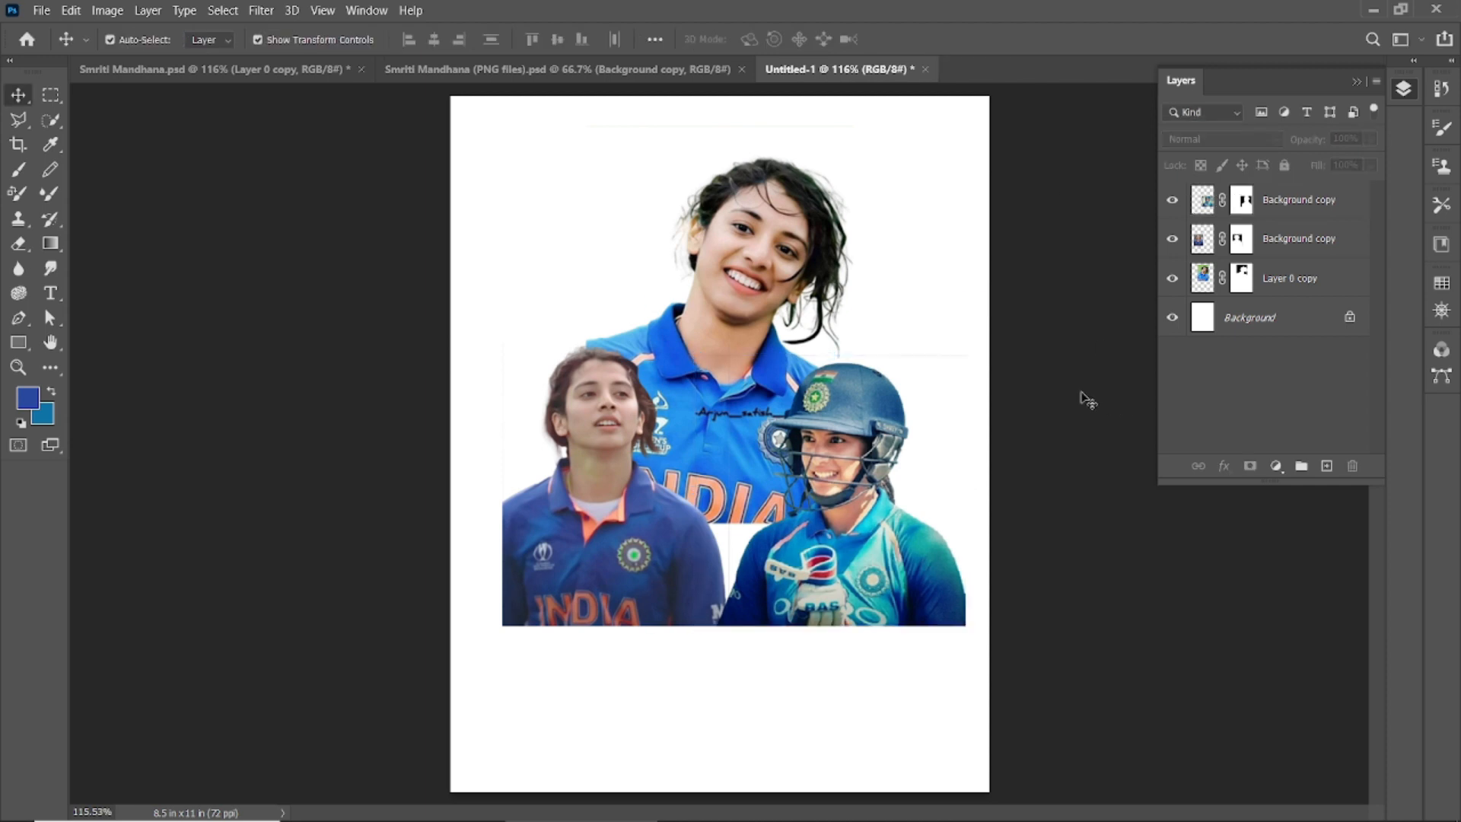
Step: Bring in the full-length batting player from the PNG files document, scaled down and centred between the two lower cutouts
{"action": "left_click", "coordinate": [841, 403]}
{"action": "left_click", "coordinate": [928, 417]}
{"action": "left_click", "coordinate": [558, 69]}
{"action": "left_click_drag", "start_coordinate": [653, 361], "coordinate": [748, 398]}
{"action": "left_click_drag", "start_coordinate": [885, 190], "coordinate": [744, 516]}
{"action": "left_click", "coordinate": [950, 39]}
{"action": "key", "text": "ctrl+0"}
{"action": "left_click_drag", "start_coordinate": [831, 371], "coordinate": [817, 392]}
{"action": "key", "text": "Return"}
Step: Move the smiling portrait up slightly and enlarge the small full-length batting figure in the centre
{"action": "left_click_drag", "start_coordinate": [746, 262], "coordinate": [746, 244]}
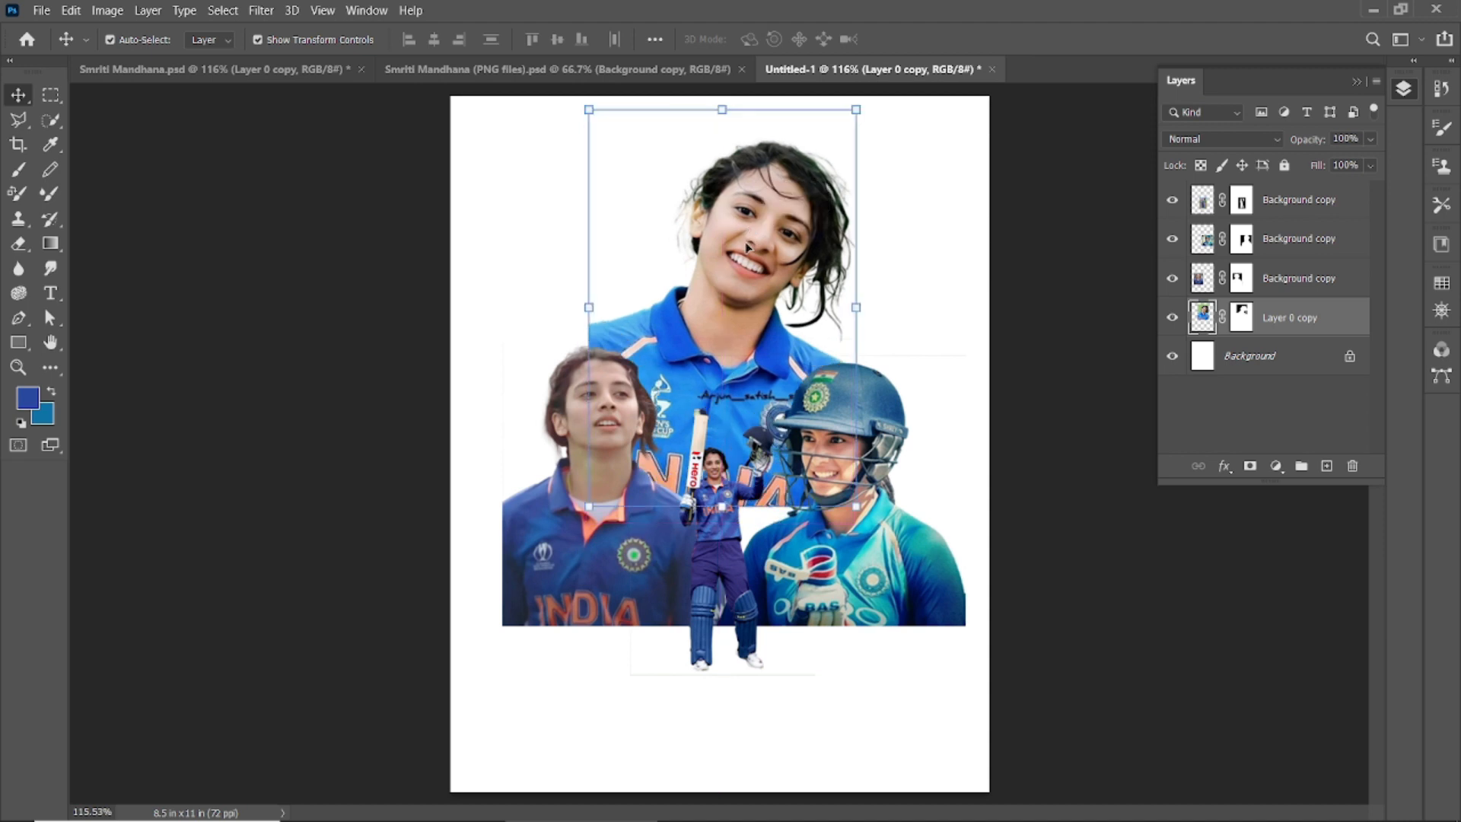
{"action": "left_click", "coordinate": [1050, 347]}
{"action": "left_click", "coordinate": [719, 508]}
{"action": "key", "text": "ctrl+t"}
{"action": "left_click_drag", "start_coordinate": [719, 507], "coordinate": [714, 531]}
{"action": "left_click", "coordinate": [944, 40]}
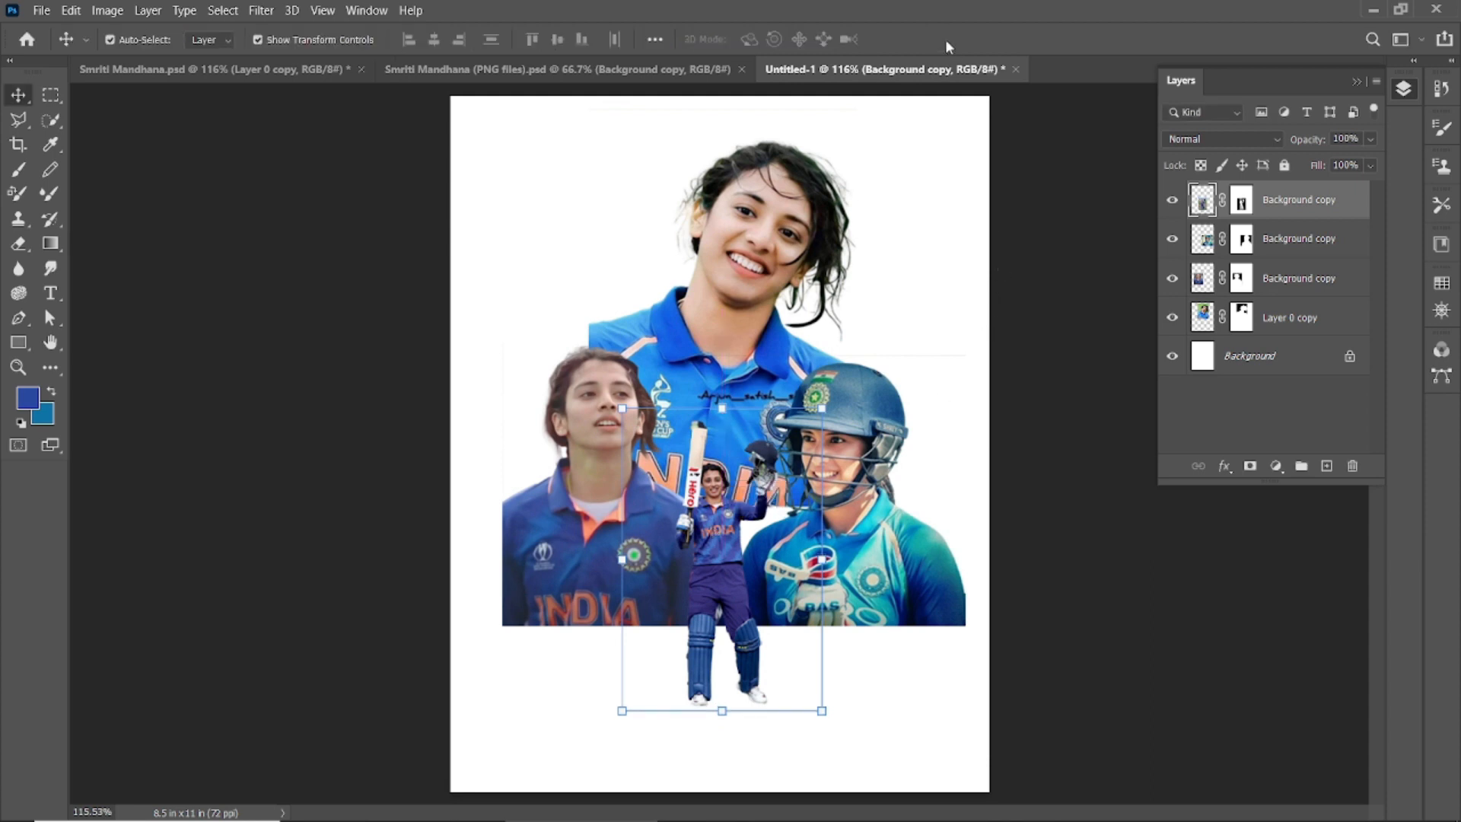
{"action": "left_click", "coordinate": [1060, 409]}
{"action": "key", "text": "ctrl+0"}
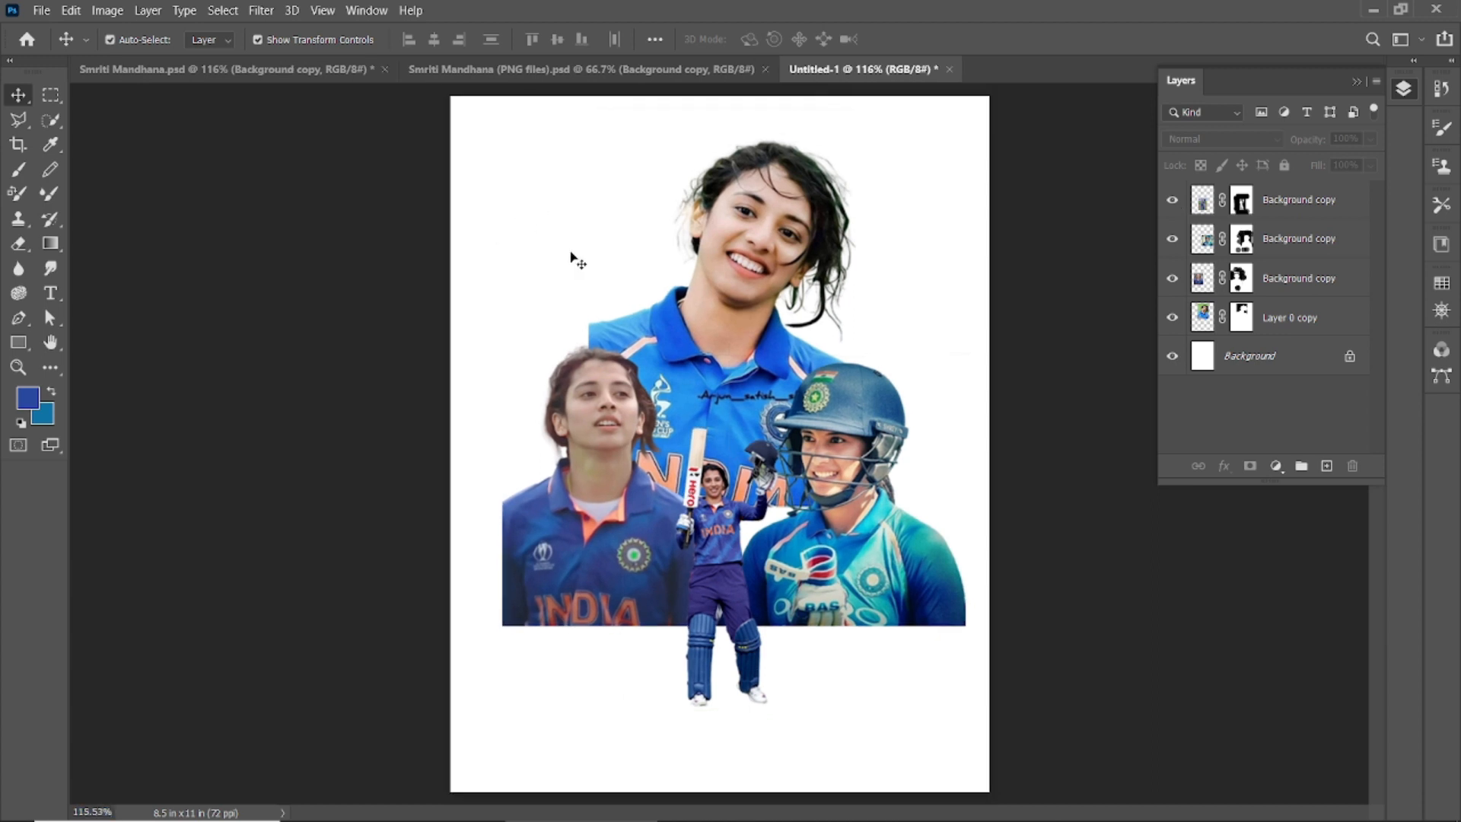
Step: Nudge the smiling portrait slightly down, closer to the lower cutouts
{"action": "left_click", "coordinate": [775, 217]}
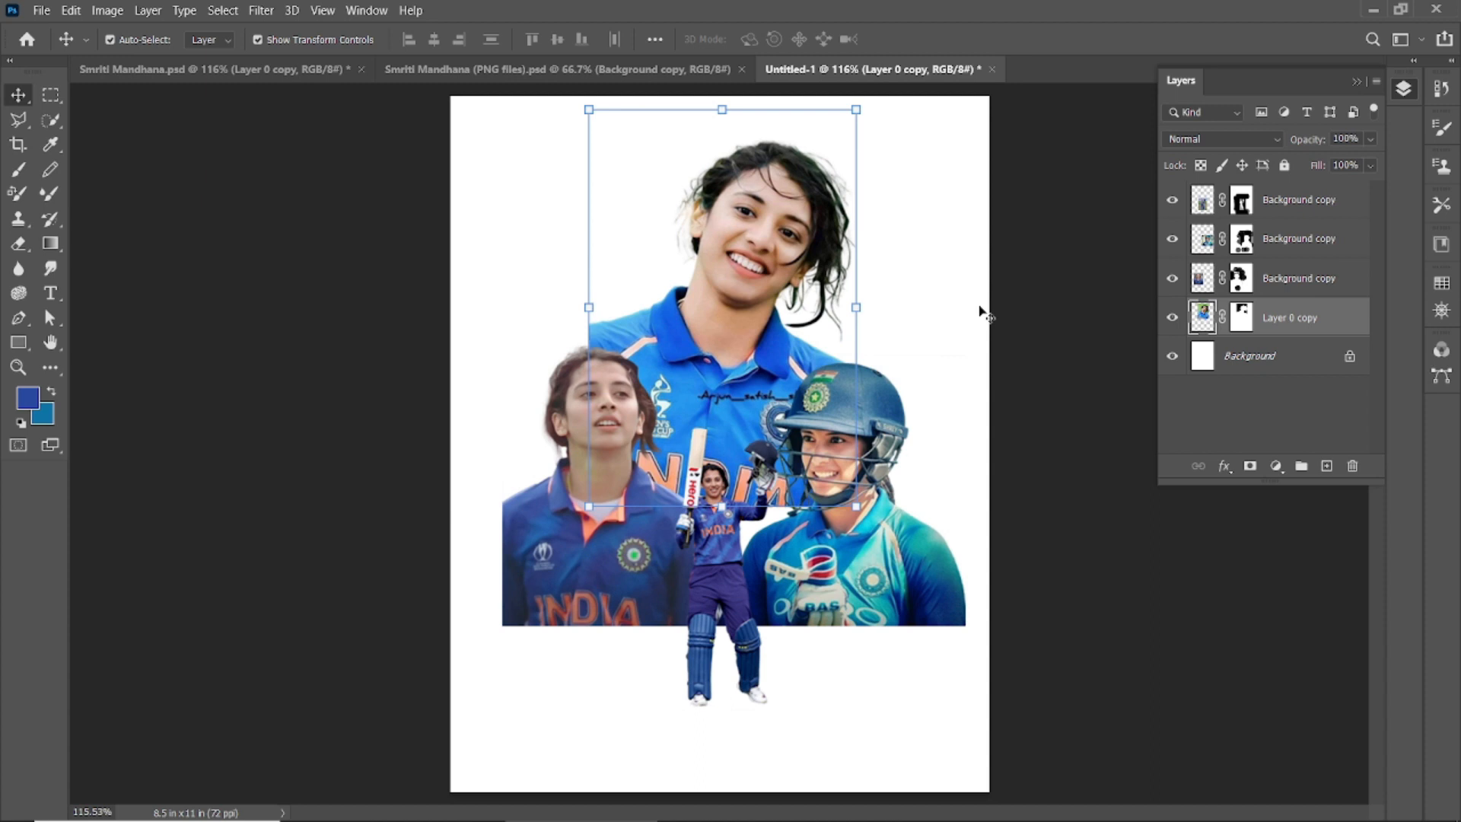
{"action": "key", "text": "Down"}
{"action": "key", "text": "Down"}
{"action": "key", "text": "Down"}
{"action": "key", "text": "Down"}
{"action": "key", "text": "Down"}
{"action": "key", "text": "Down"}
{"action": "key", "text": "Down"}
{"action": "key", "text": "Down"}
{"action": "key", "text": "Down"}
{"action": "key", "text": "Down"}
{"action": "key", "text": "Down"}
{"action": "key", "text": "Down"}
{"action": "key", "text": "Down"}
{"action": "key", "text": "Down"}
{"action": "key", "text": "Down"}
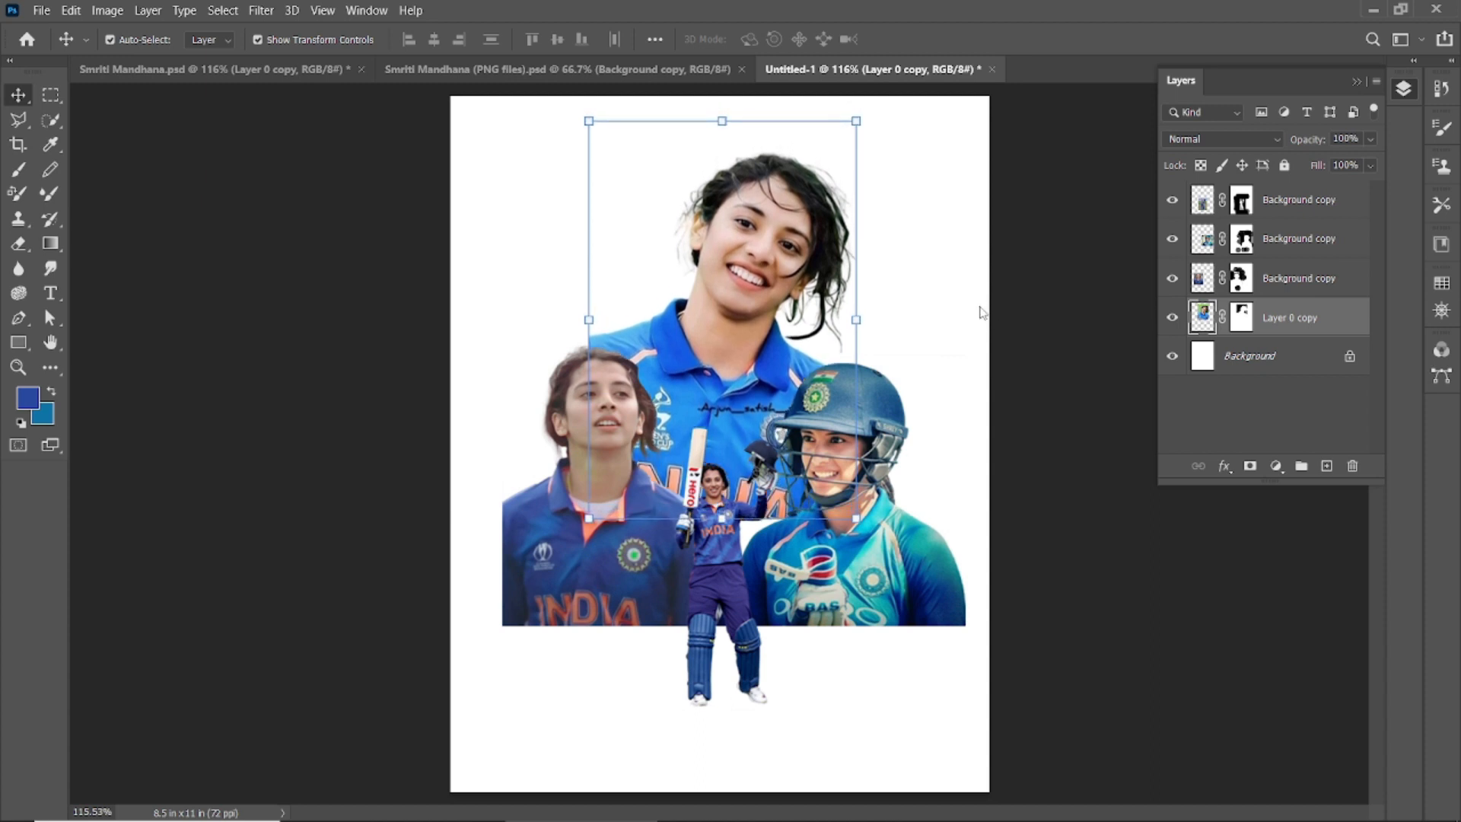
{"action": "left_click", "coordinate": [1103, 232]}
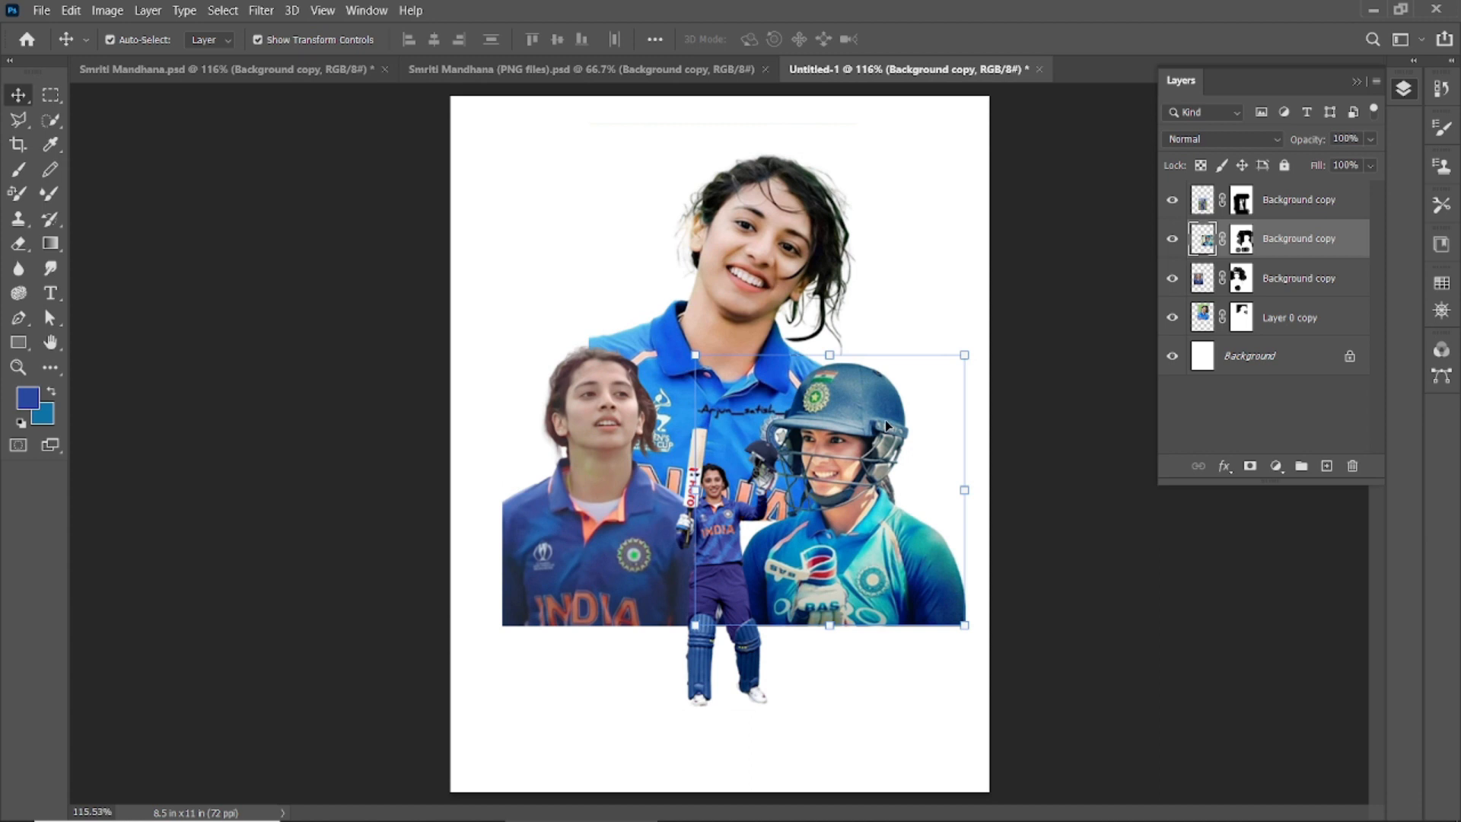
Step: Nudge the helmeted player down and enlarge the cutout to about 109%
{"action": "key", "text": "Down"}
{"action": "key", "text": "Down"}
{"action": "key", "text": "Down"}
{"action": "key", "text": "Down"}
{"action": "key", "text": "Down"}
{"action": "key", "text": "Down"}
{"action": "key", "text": "Down"}
{"action": "key", "text": "Down"}
{"action": "key", "text": "Down"}
{"action": "key", "text": "Down"}
{"action": "key", "text": "Down"}
{"action": "key", "text": "Down"}
{"action": "key", "text": "Down"}
{"action": "key", "text": "Down"}
{"action": "key", "text": "Down"}
{"action": "key", "text": "Down"}
{"action": "key", "text": "Down"}
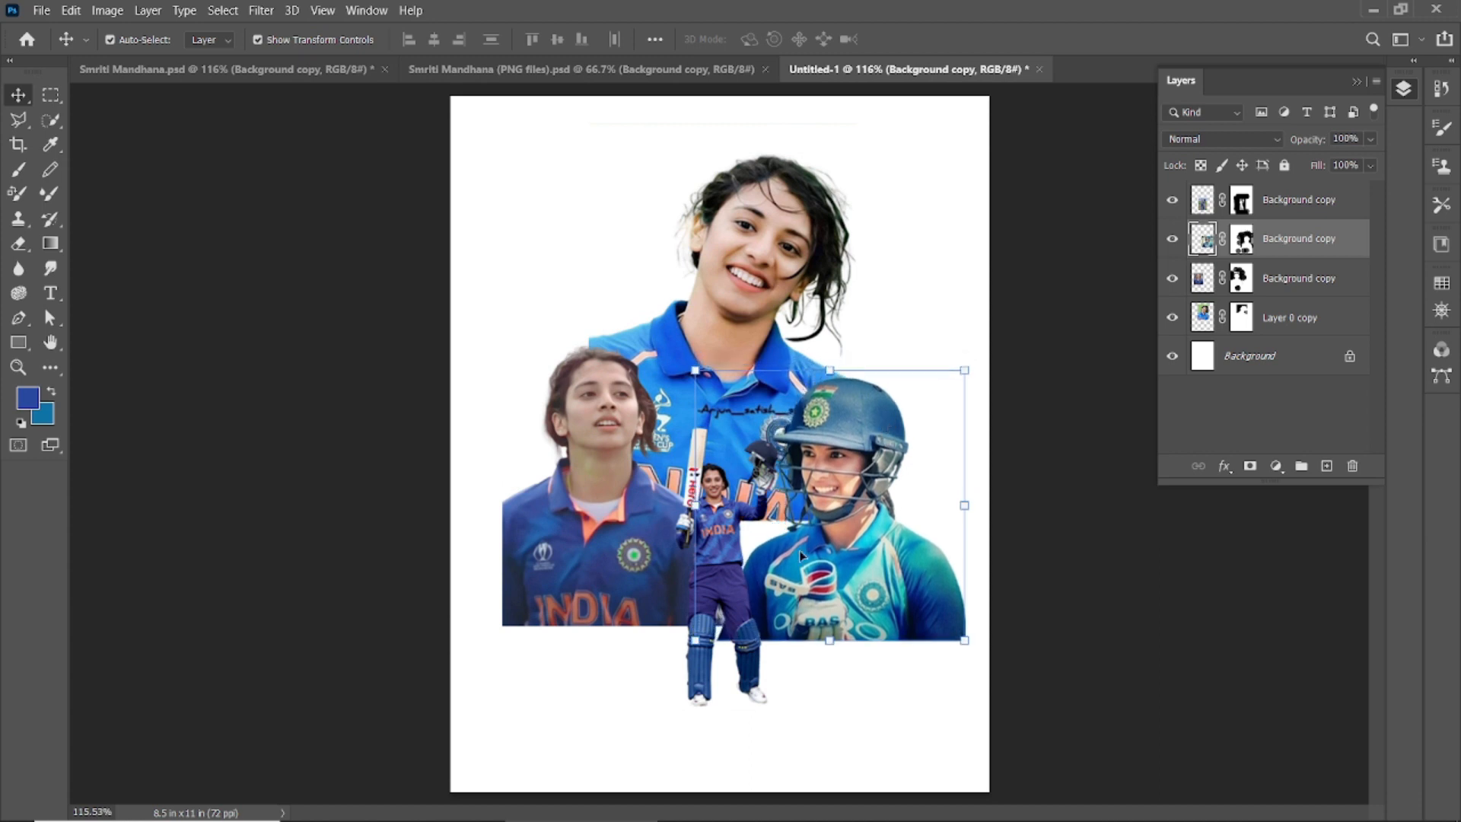
{"action": "left_click_drag", "start_coordinate": [694, 640], "coordinate": [672, 663]}
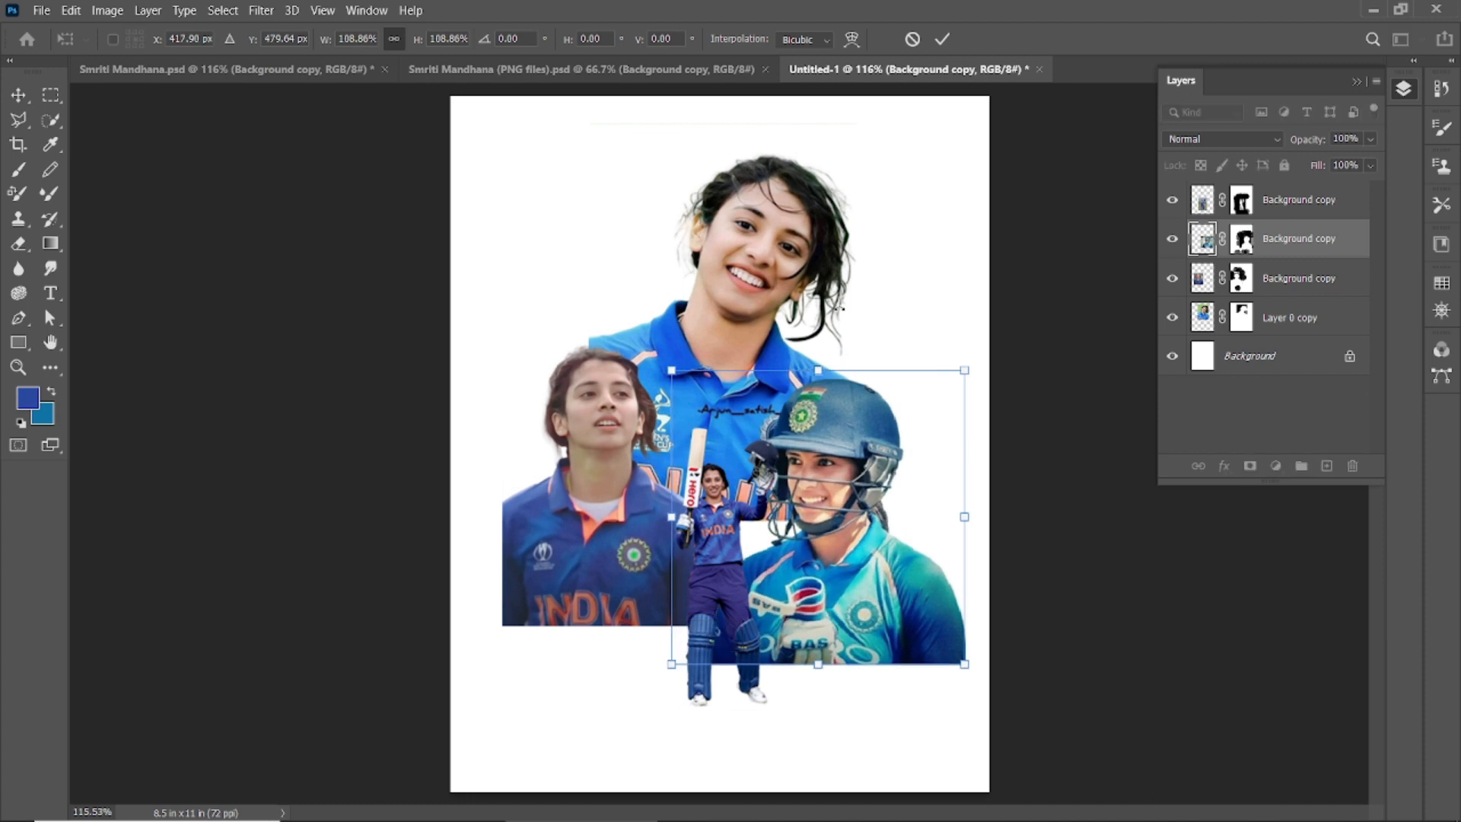
{"action": "left_click", "coordinate": [942, 39]}
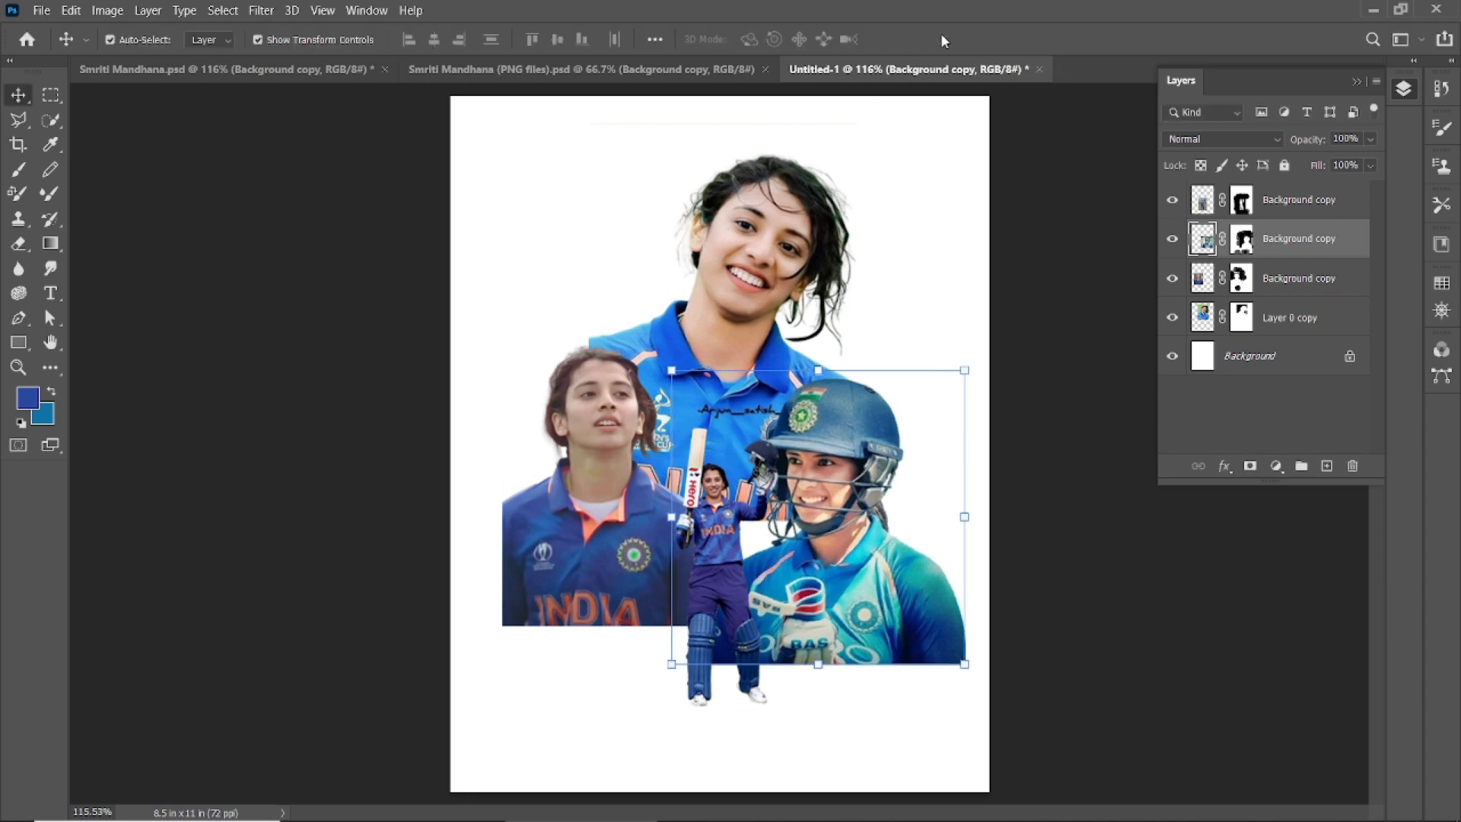
Step: Enlarge the dark-blue-jersey player to about 112% and move it down to align its base with the helmeted player's
{"action": "left_click", "coordinate": [604, 464]}
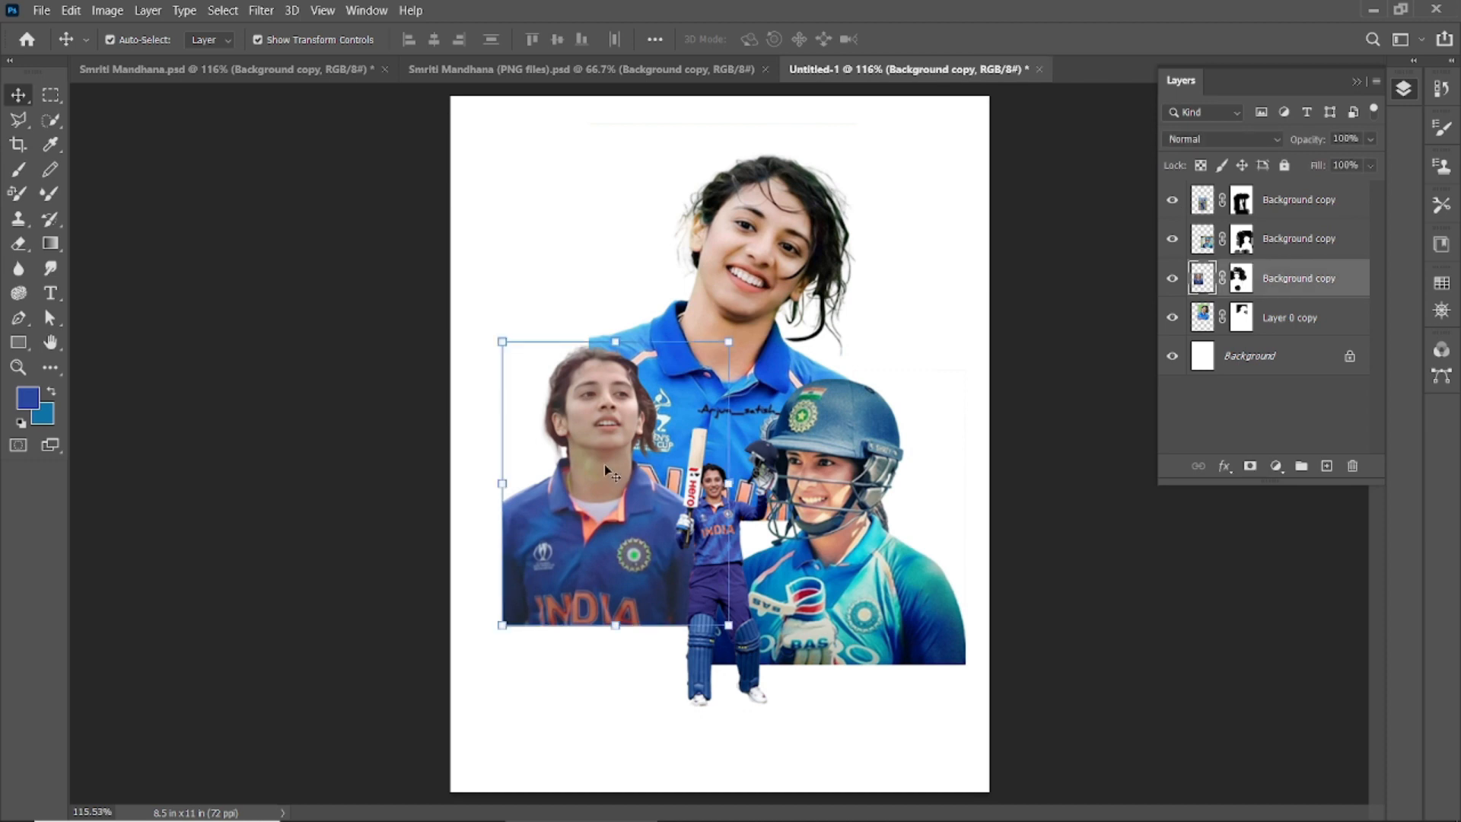
{"action": "left_click_drag", "start_coordinate": [729, 624], "coordinate": [761, 653]}
{"action": "key", "text": "Down"}
{"action": "key", "text": "Down"}
{"action": "key", "text": "Down"}
{"action": "key", "text": "Down"}
{"action": "key", "text": "Down"}
{"action": "key", "text": "Down"}
{"action": "key", "text": "Down"}
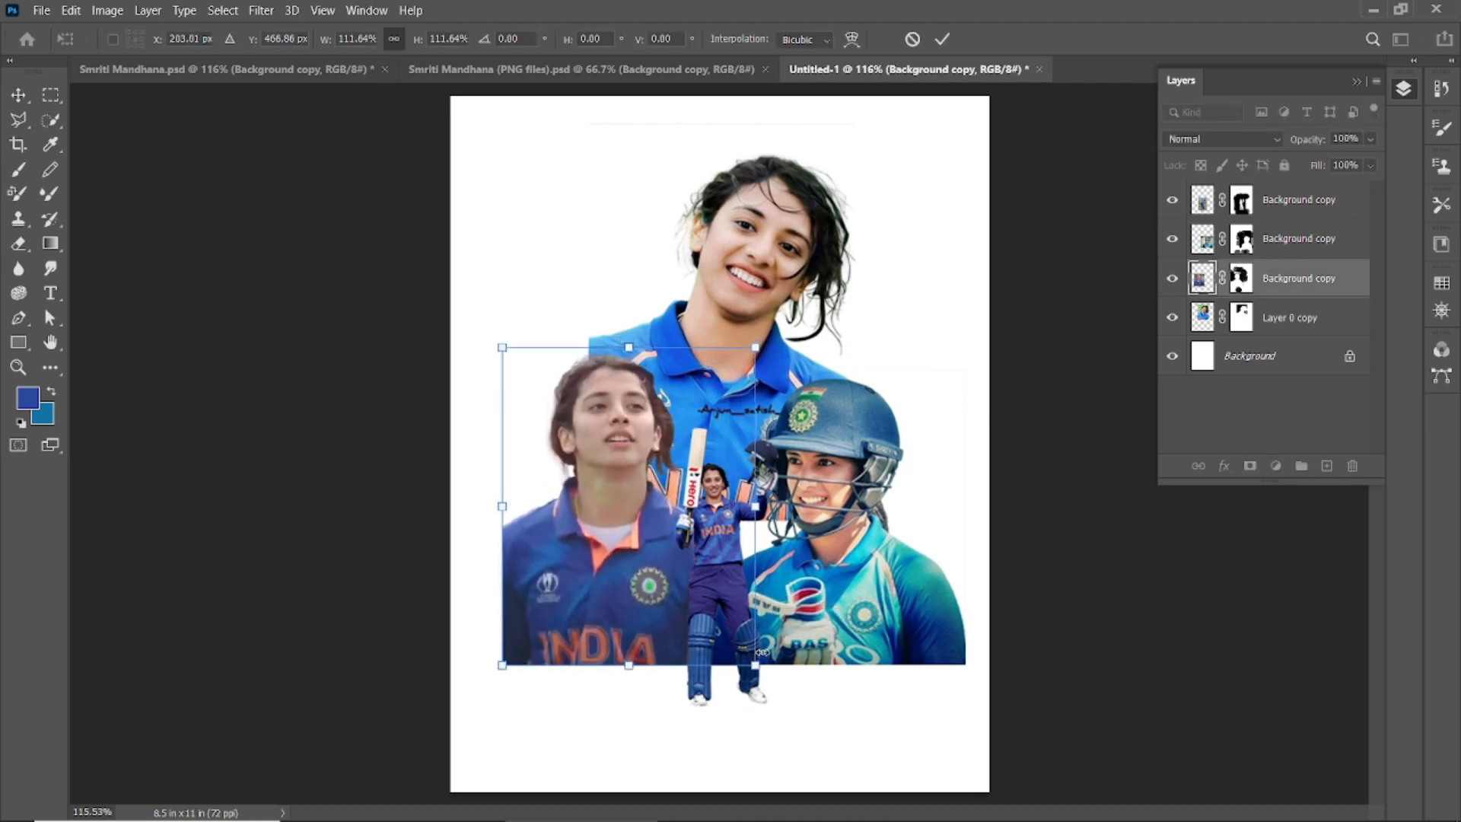
{"action": "left_click", "coordinate": [942, 39]}
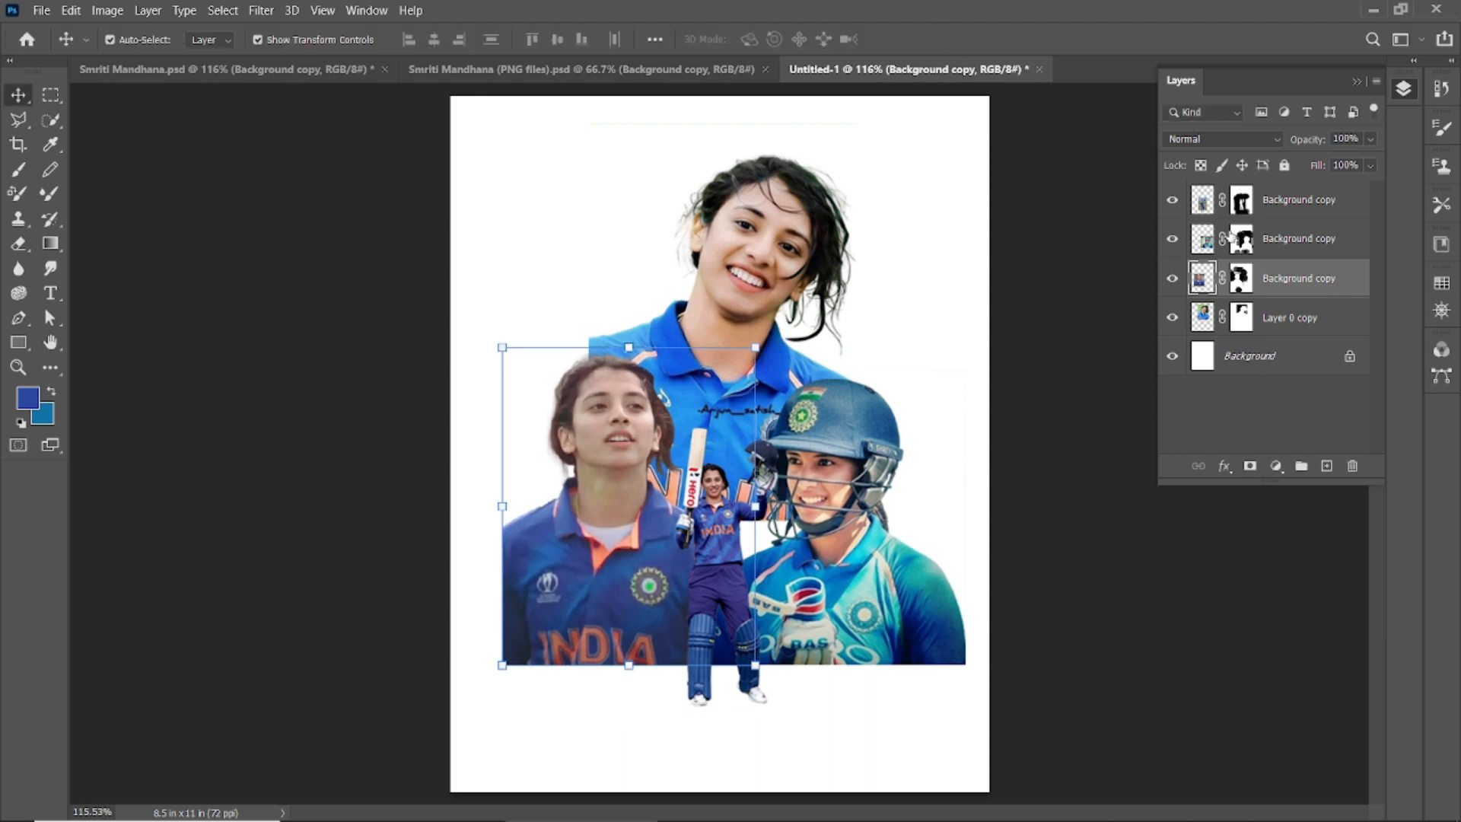
{"action": "left_click", "coordinate": [1093, 318]}
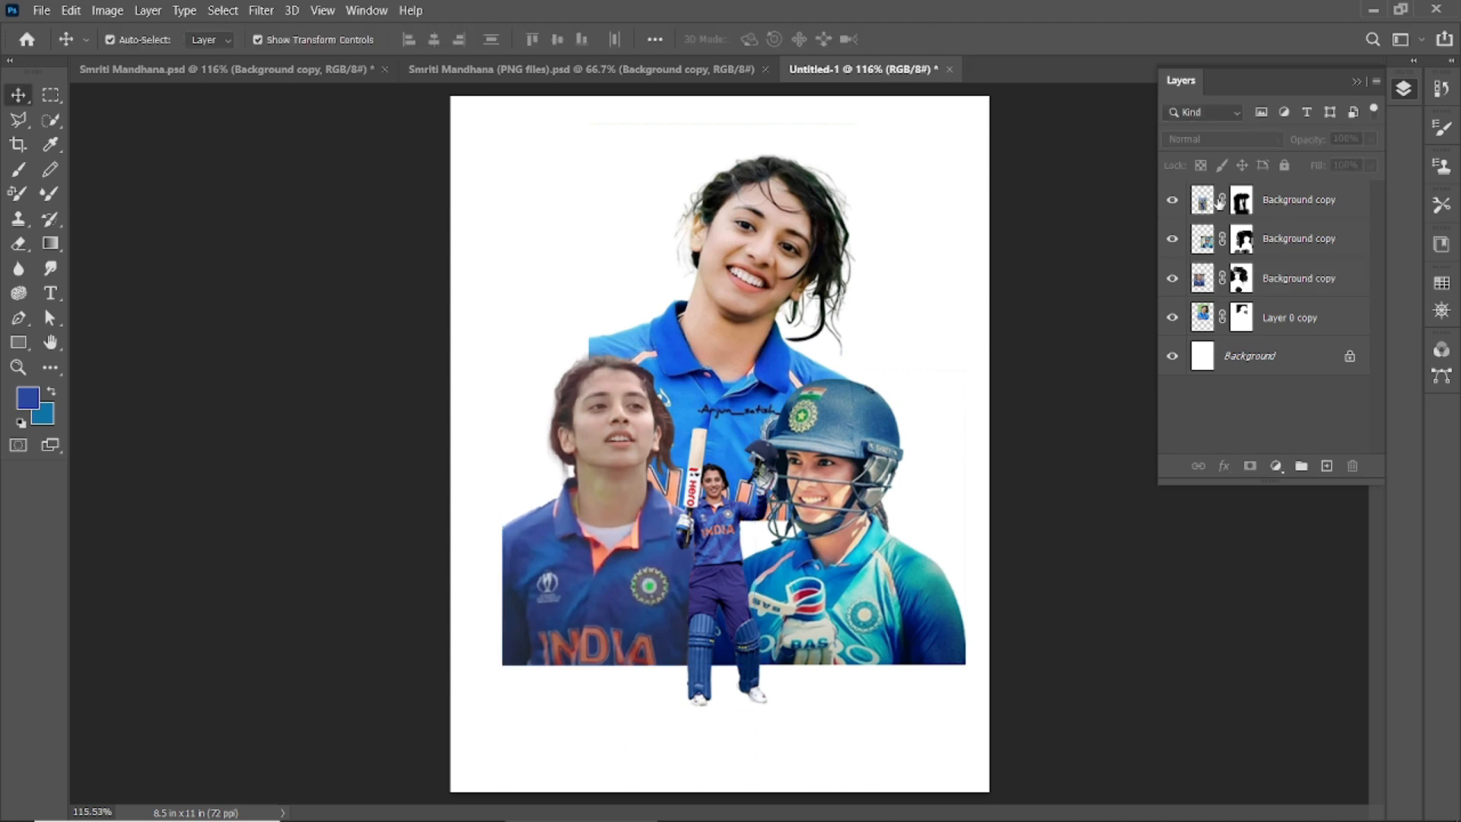
Step: Nudge the dark-blue-jersey player's layer slightly to the left
{"action": "left_click", "coordinate": [1294, 278]}
{"action": "key", "text": "Left"}
{"action": "key", "text": "Left"}
{"action": "key", "text": "Left"}
{"action": "key", "text": "Left"}
{"action": "key", "text": "Left"}
{"action": "key", "text": "Left"}
{"action": "key", "text": "Left"}
{"action": "left_click", "coordinate": [1101, 228]}
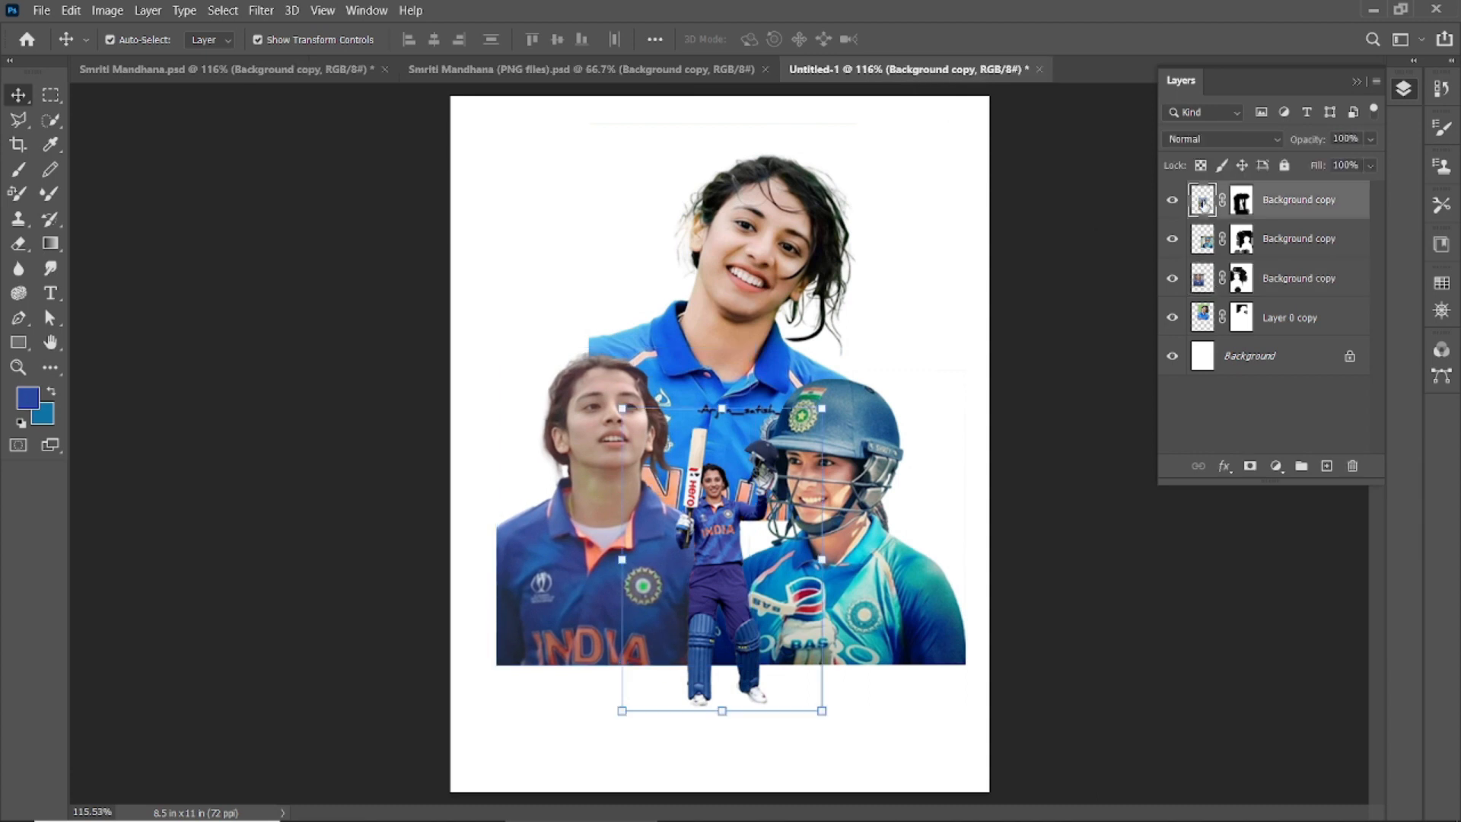
Step: Nudge the small full-length batting figure slightly right and down so that it stands between the two lower cutouts
{"action": "key", "text": "Right"}
{"action": "key", "text": "Right"}
{"action": "key", "text": "Right"}
{"action": "key", "text": "Right"}
{"action": "key", "text": "Right"}
{"action": "key", "text": "Right"}
{"action": "key", "text": "Right"}
{"action": "key", "text": "Right"}
{"action": "key", "text": "Right"}
{"action": "key", "text": "Right"}
{"action": "key", "text": "Right"}
{"action": "key", "text": "Right"}
{"action": "key", "text": "Right"}
{"action": "key", "text": "Right"}
{"action": "key", "text": "Right"}
{"action": "key", "text": "Right"}
{"action": "key", "text": "Right"}
{"action": "key", "text": "Right"}
{"action": "key", "text": "Right"}
{"action": "key", "text": "Right"}
{"action": "key", "text": "Right"}
{"action": "key", "text": "Down"}
{"action": "key", "text": "Down"}
{"action": "key", "text": "Down"}
{"action": "key", "text": "Down"}
{"action": "key", "text": "Down"}
{"action": "key", "text": "Down"}
{"action": "key", "text": "Down"}
{"action": "key", "text": "Down"}
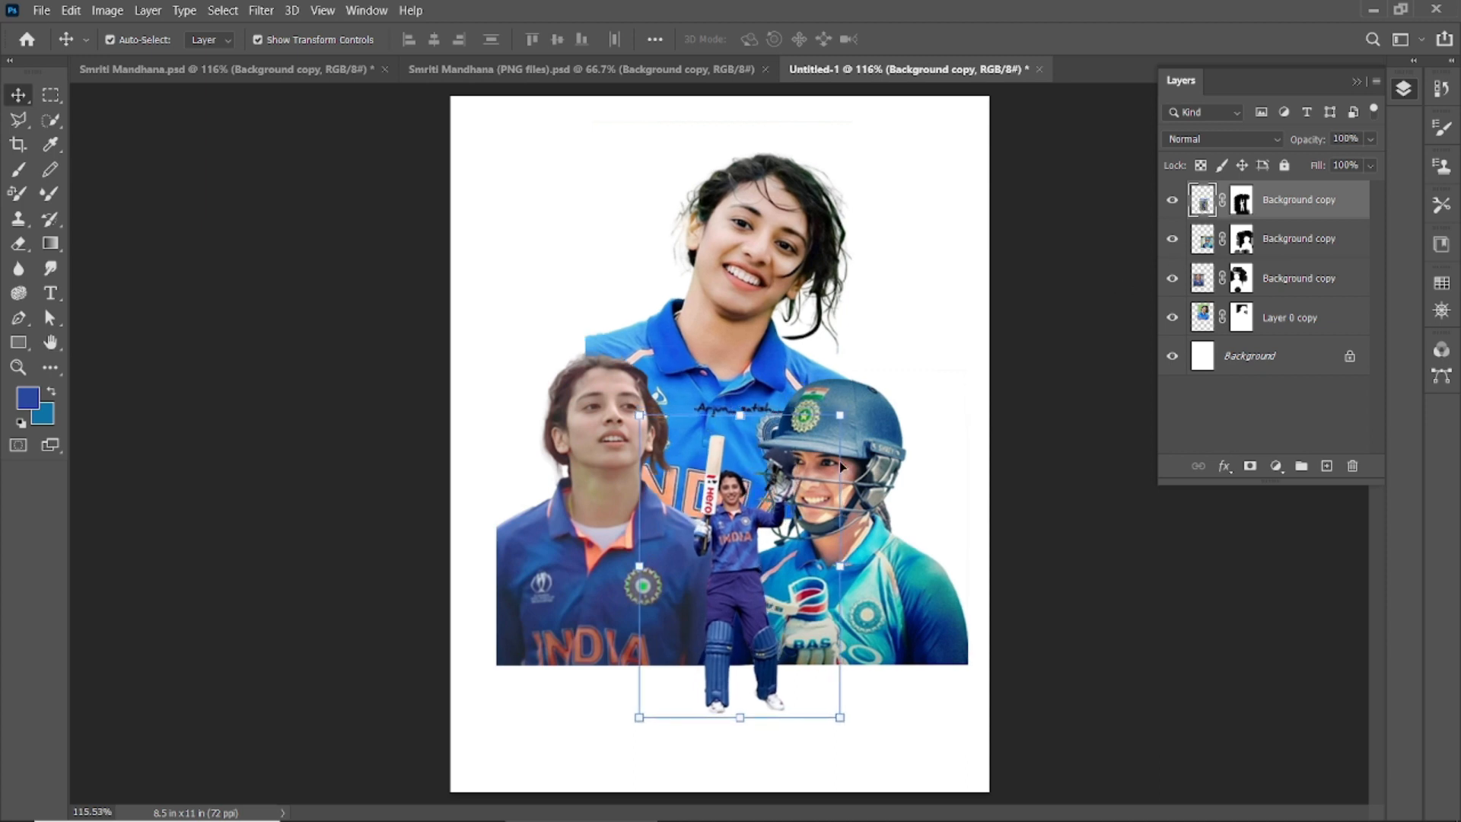
{"action": "key", "text": "Left"}
{"action": "key", "text": "Left"}
{"action": "key", "text": "Left"}
{"action": "key", "text": "Left"}
{"action": "key", "text": "Left"}
{"action": "key", "text": "Down"}
{"action": "key", "text": "Down"}
{"action": "key", "text": "Down"}
{"action": "key", "text": "Down"}
{"action": "key", "text": "Left"}
{"action": "key", "text": "Left"}
{"action": "key", "text": "Left"}
Step: On the large top player's layer mask, fade the shoulder edge with a soft round black brush at 90 px
{"action": "left_click", "coordinate": [769, 291]}
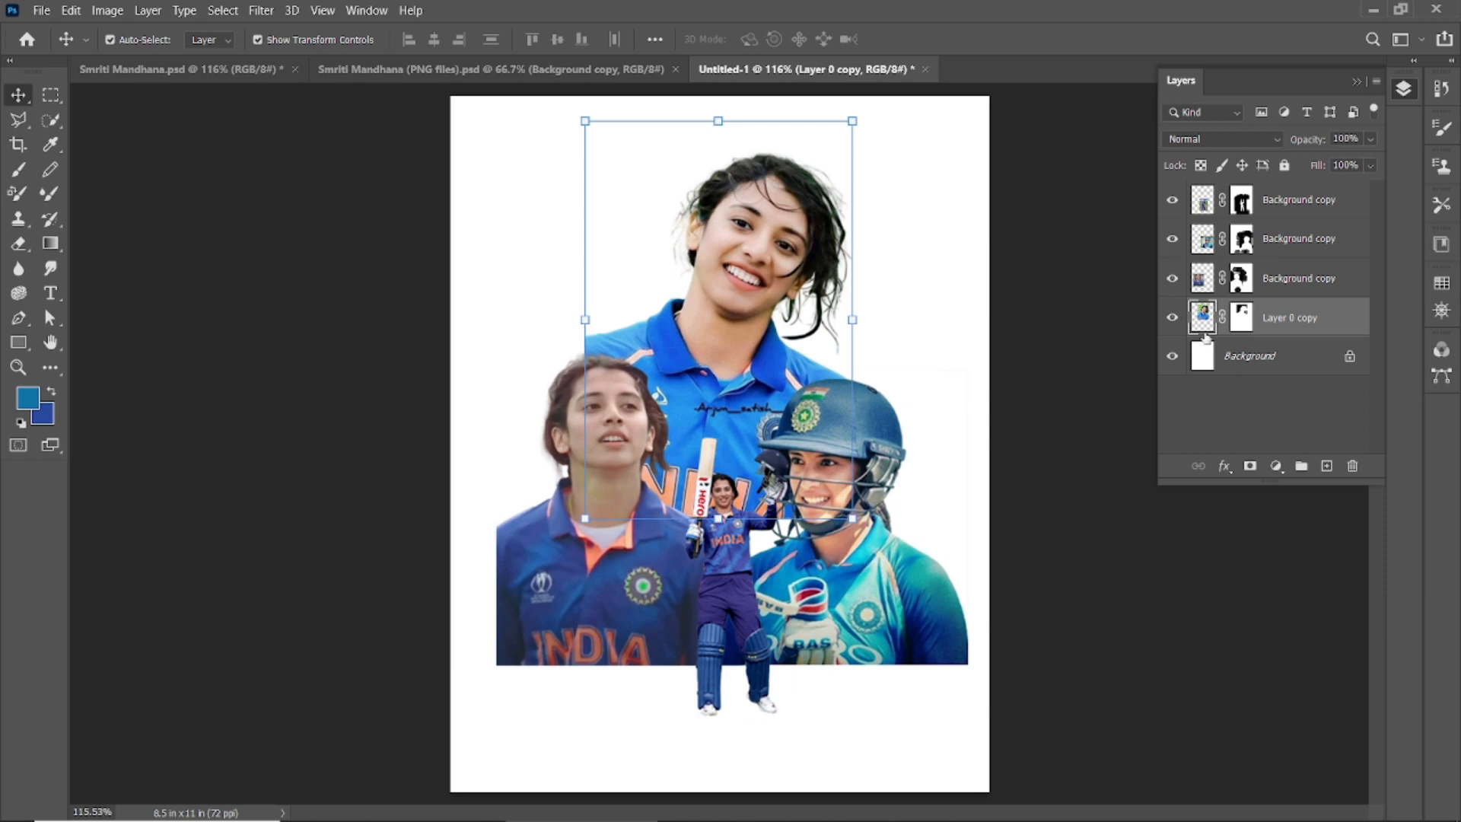
{"action": "left_click", "coordinate": [1244, 318]}
{"action": "left_click", "coordinate": [19, 171]}
{"action": "left_click", "coordinate": [138, 39]}
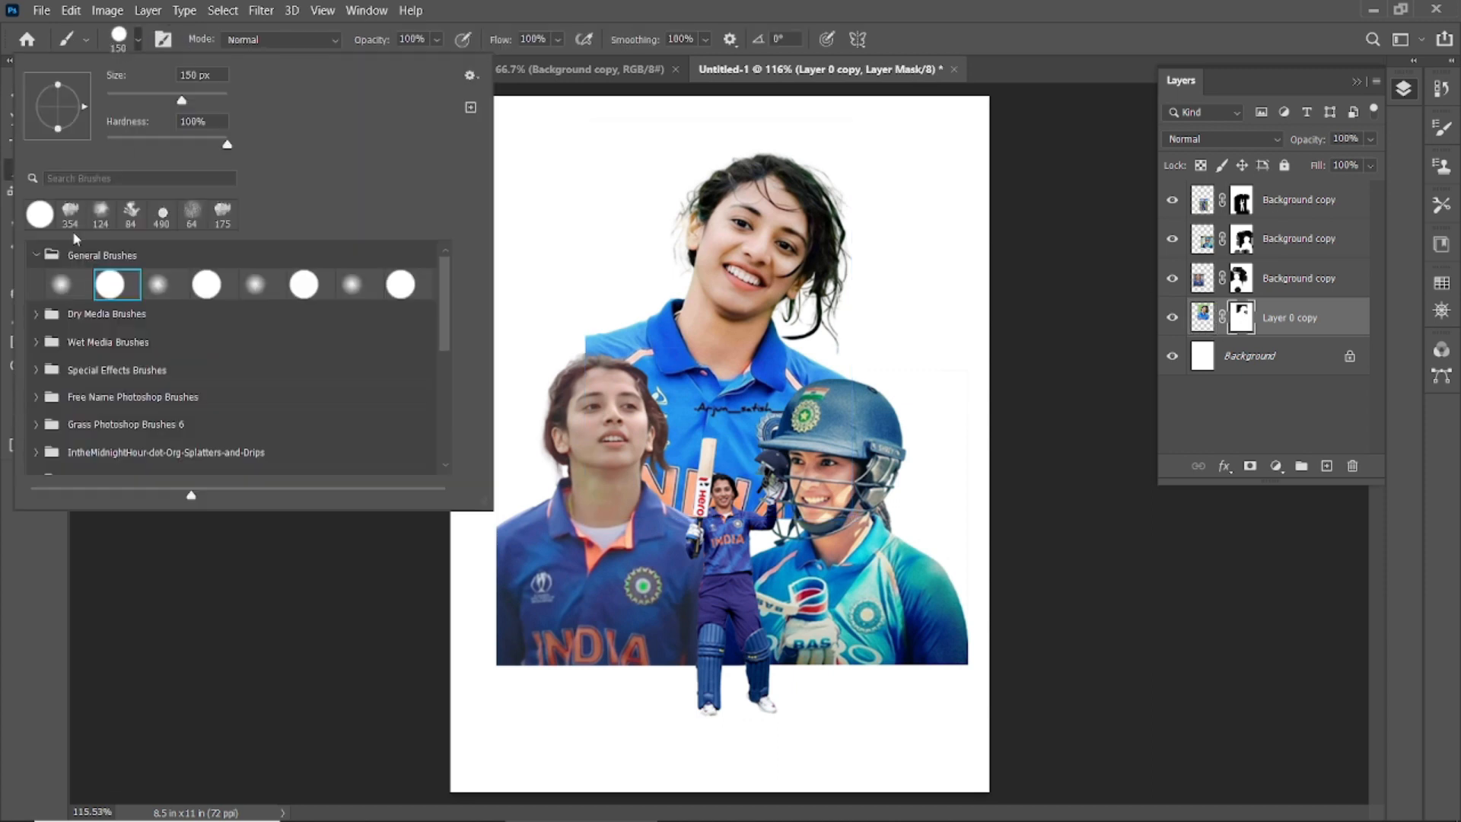
{"action": "key", "text": "Escape"}
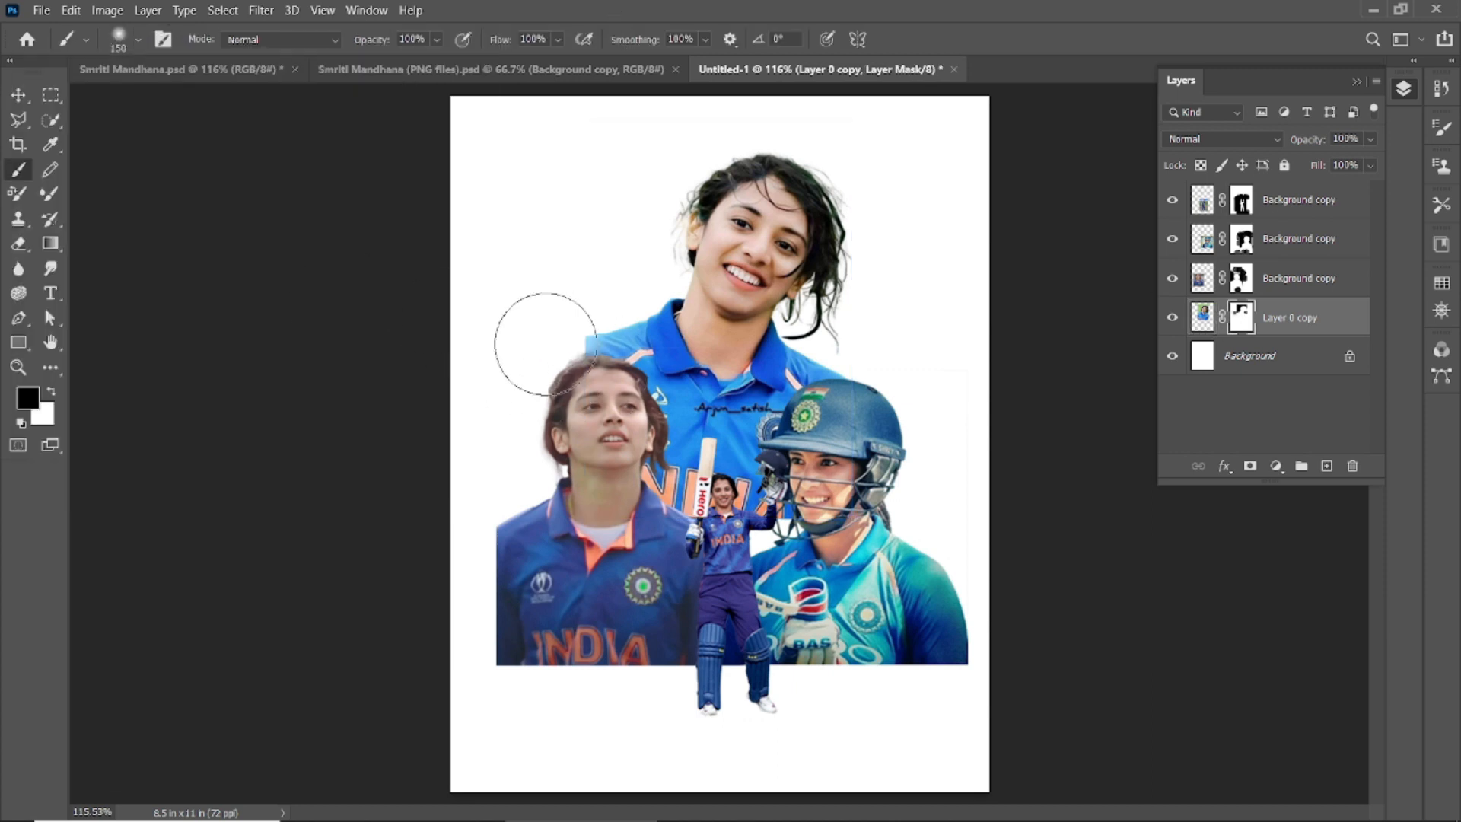
{"action": "key", "text": "bracketleft"}
{"action": "key", "text": "bracketleft"}
{"action": "key", "text": "bracketleft"}
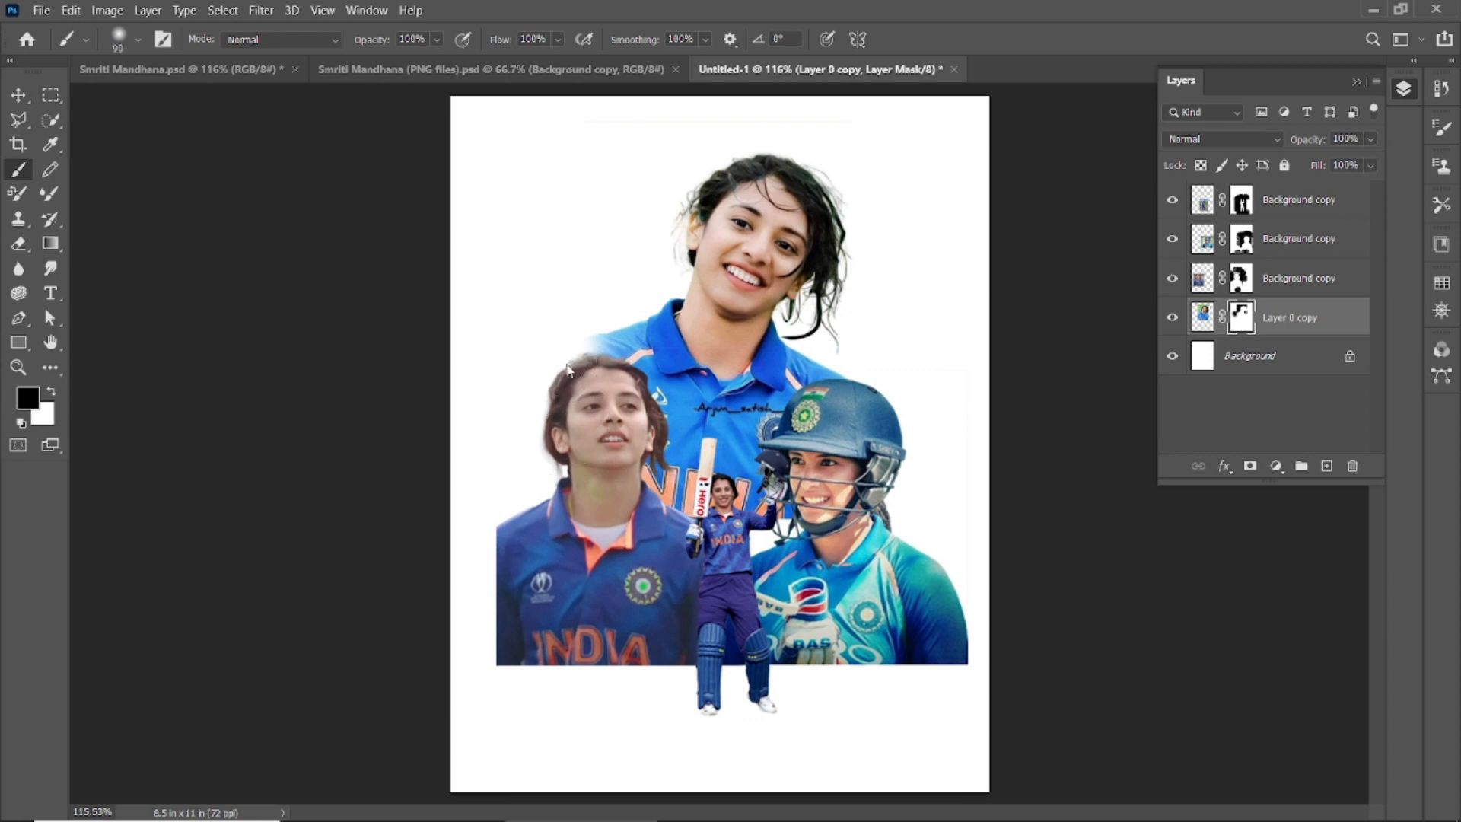
Step: Mask out the large player's lower torso behind the batting figure using larger soft brushes, going down to 150 px
{"action": "key", "text": "bracketright"}
{"action": "key", "text": "bracketright"}
{"action": "key", "text": "bracketright"}
{"action": "key", "text": "bracketright"}
{"action": "key", "text": "bracketright"}
{"action": "key", "text": "bracketright"}
{"action": "key", "text": "bracketright"}
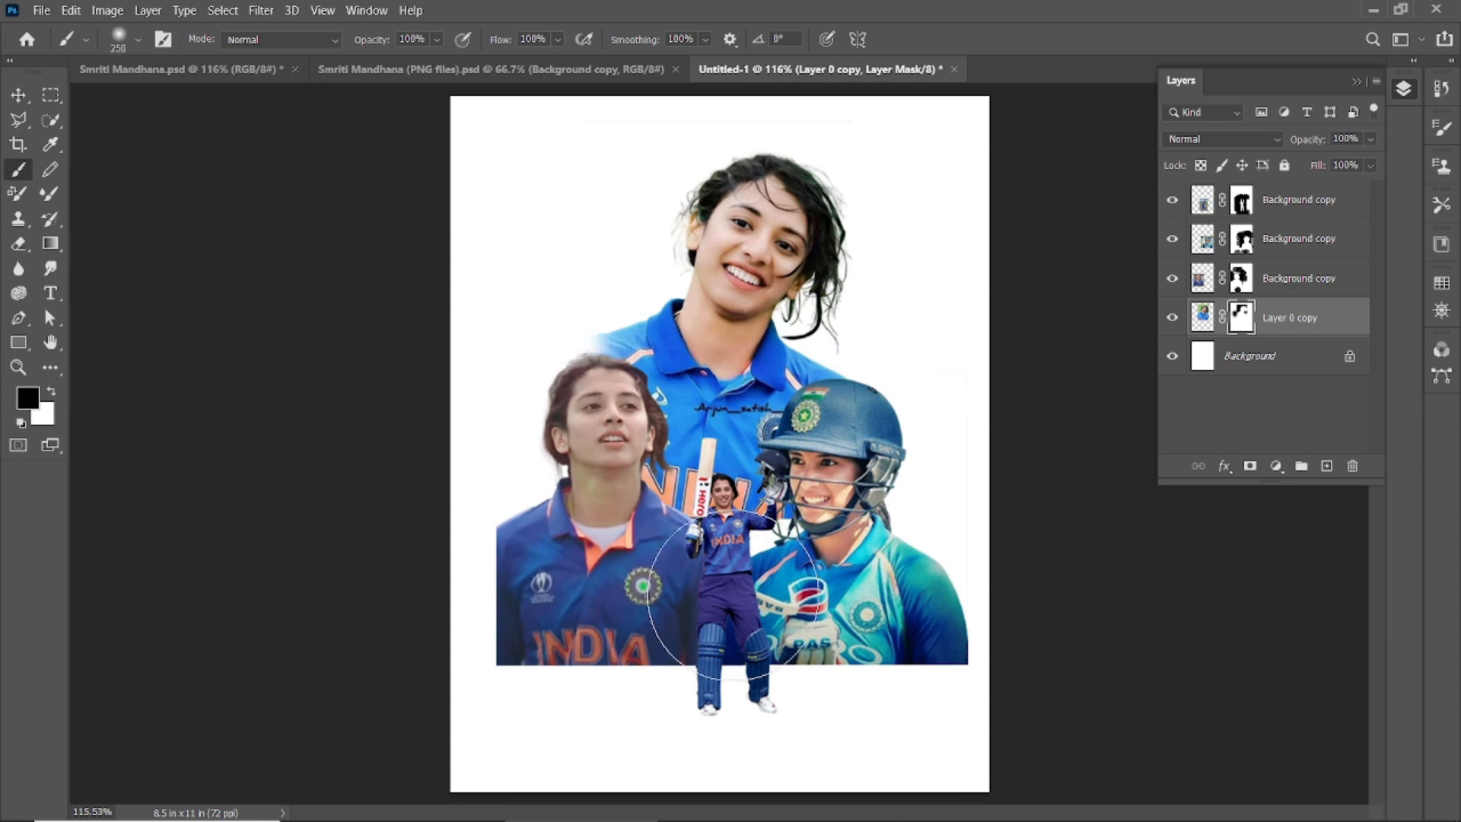
{"action": "mouse_move", "coordinate": [620, 668]}
{"action": "left_mouse_down"}
{"action": "mouse_move", "coordinate": [776, 685]}
{"action": "mouse_move", "coordinate": [807, 609]}
{"action": "left_mouse_up"}
{"action": "key", "text": "bracketleft"}
{"action": "key", "text": "bracketleft"}
{"action": "key", "text": "bracketleft"}
{"action": "key", "text": "bracketleft"}
{"action": "key", "text": "bracketleft"}
{"action": "key", "text": "bracketleft"}
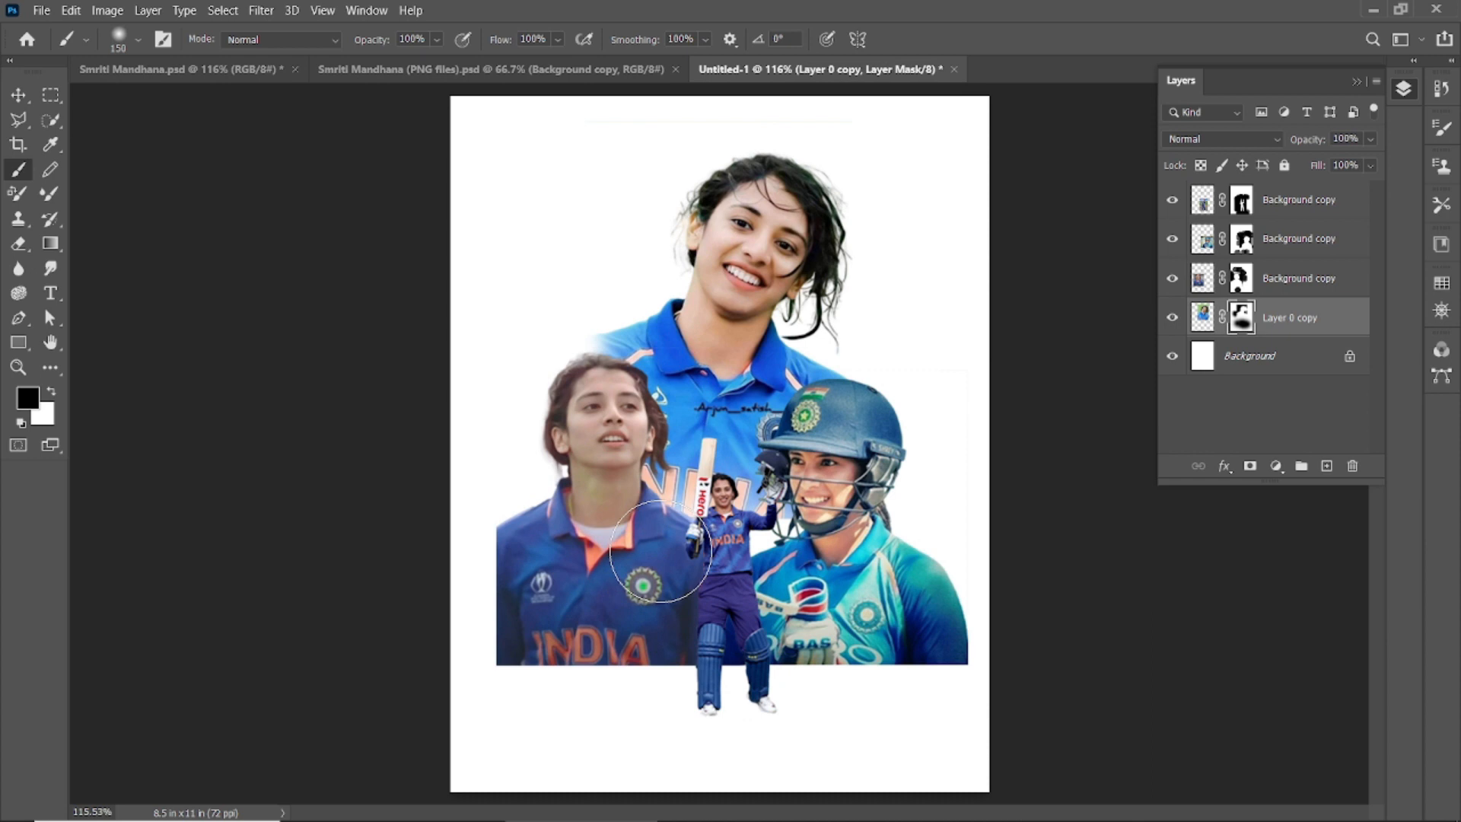
{"action": "left_click_drag", "start_coordinate": [784, 548], "coordinate": [680, 539]}
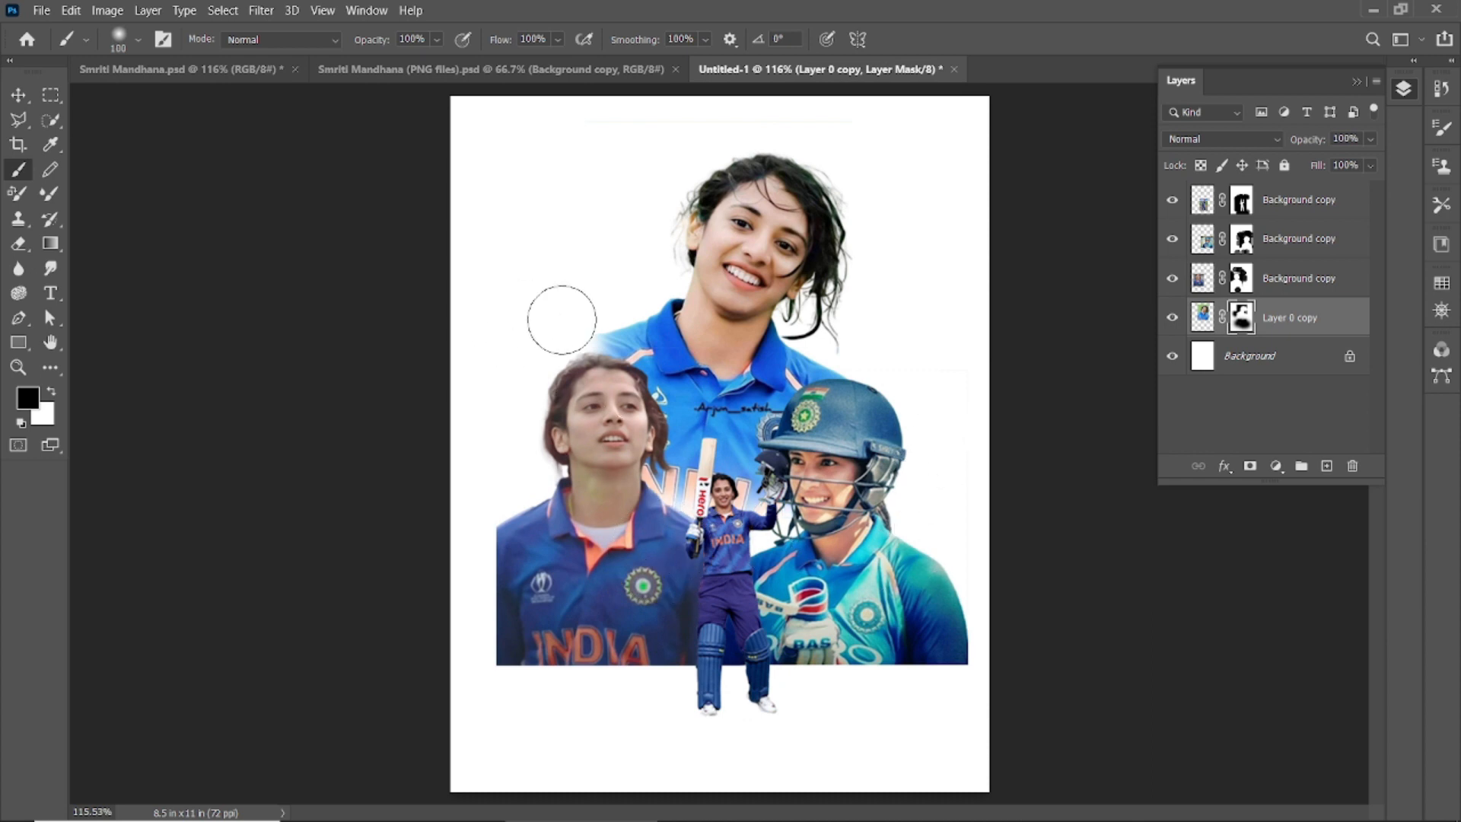
Step: Fade the outer sleeve and bottom edge of the dark-blue-jersey player on its layer mask, using an 80 px soft brush
{"action": "left_click", "coordinate": [1235, 286]}
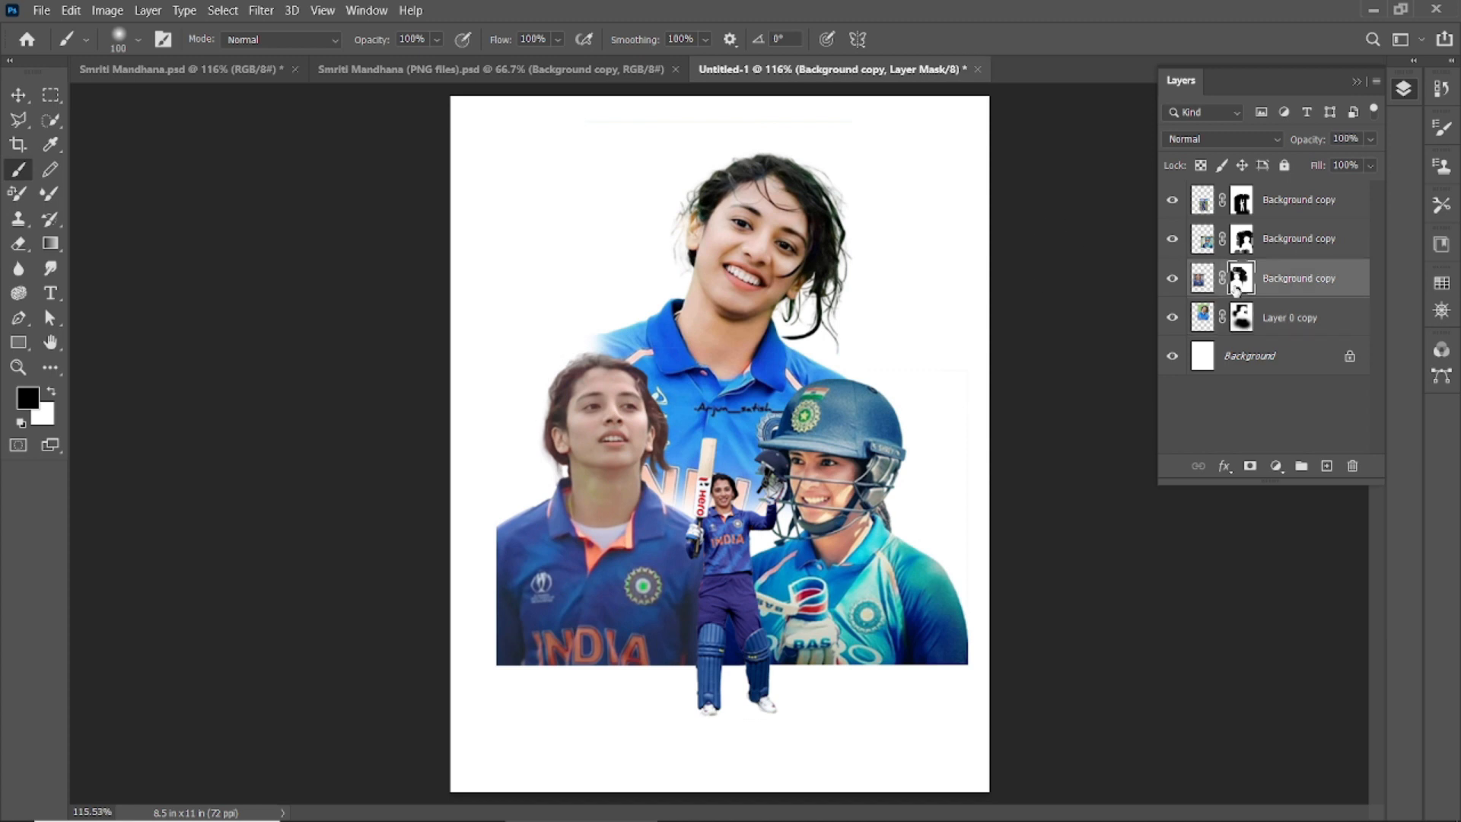
{"action": "left_click", "coordinate": [1188, 283]}
{"action": "left_click", "coordinate": [1172, 279]}
{"action": "left_click", "coordinate": [1173, 278]}
{"action": "left_click", "coordinate": [1241, 278]}
{"action": "key", "text": "bracketright"}
{"action": "key", "text": "bracketright"}
{"action": "left_click_drag", "start_coordinate": [443, 532], "coordinate": [437, 669]}
{"action": "key", "text": "bracketleft"}
{"action": "key", "text": "bracketleft"}
{"action": "key", "text": "bracketleft"}
{"action": "key", "text": "bracketleft"}
{"action": "left_click_drag", "start_coordinate": [476, 522], "coordinate": [476, 640]}
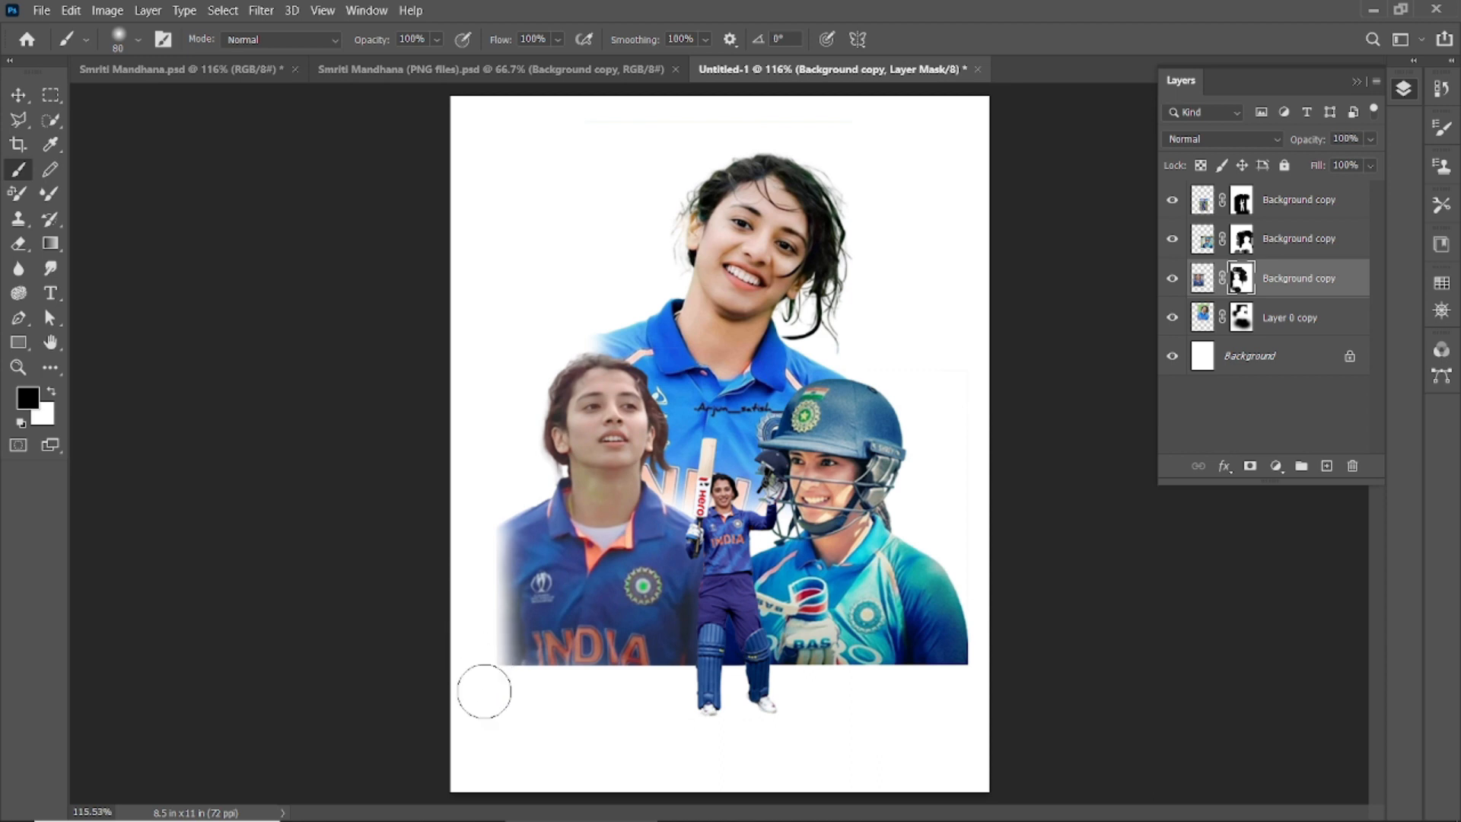
{"action": "mouse_move", "coordinate": [473, 538]}
{"action": "left_mouse_down"}
{"action": "mouse_move", "coordinate": [483, 647]}
{"action": "mouse_move", "coordinate": [482, 632]}
{"action": "mouse_move", "coordinate": [520, 684]}
{"action": "mouse_move", "coordinate": [742, 679]}
{"action": "mouse_move", "coordinate": [500, 673]}
{"action": "mouse_move", "coordinate": [490, 648]}
{"action": "mouse_move", "coordinate": [561, 679]}
{"action": "mouse_move", "coordinate": [483, 610]}
{"action": "left_mouse_up"}
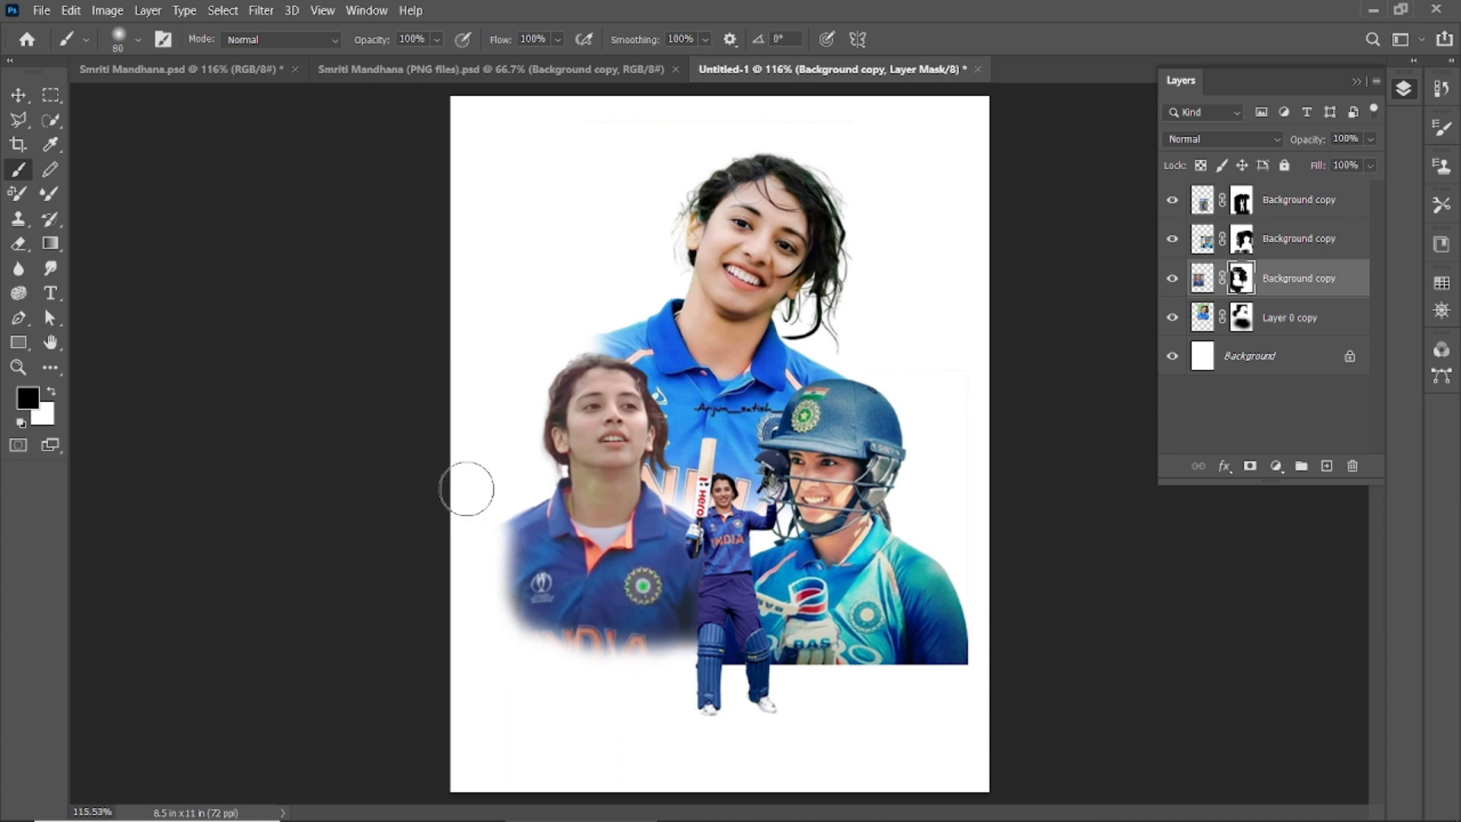
Step: Fade the outer sleeve and bottom edge of the helmeted player on its layer mask with the 80 px soft brush
{"action": "key", "text": "alt+bracketright"}
{"action": "key", "text": "bracketright"}
{"action": "key", "text": "bracketright"}
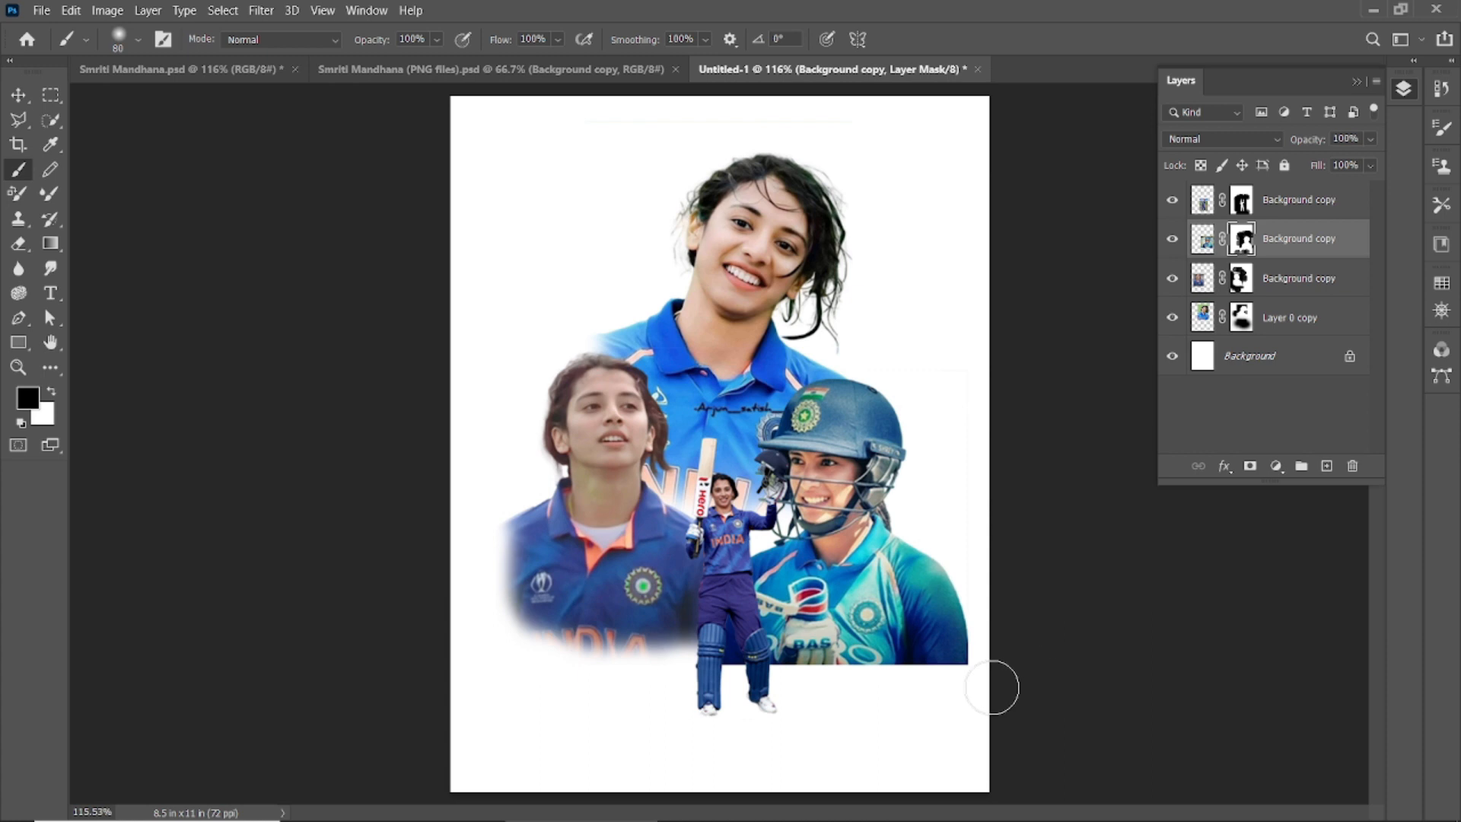
{"action": "key", "text": "bracketleft"}
{"action": "key", "text": "bracketleft"}
{"action": "mouse_move", "coordinate": [994, 642]}
{"action": "left_mouse_down"}
{"action": "mouse_move", "coordinate": [965, 679]}
{"action": "mouse_move", "coordinate": [875, 697]}
{"action": "mouse_move", "coordinate": [955, 670]}
{"action": "mouse_move", "coordinate": [991, 636]}
{"action": "left_mouse_up"}
{"action": "left_click_drag", "start_coordinate": [923, 689], "coordinate": [784, 682]}
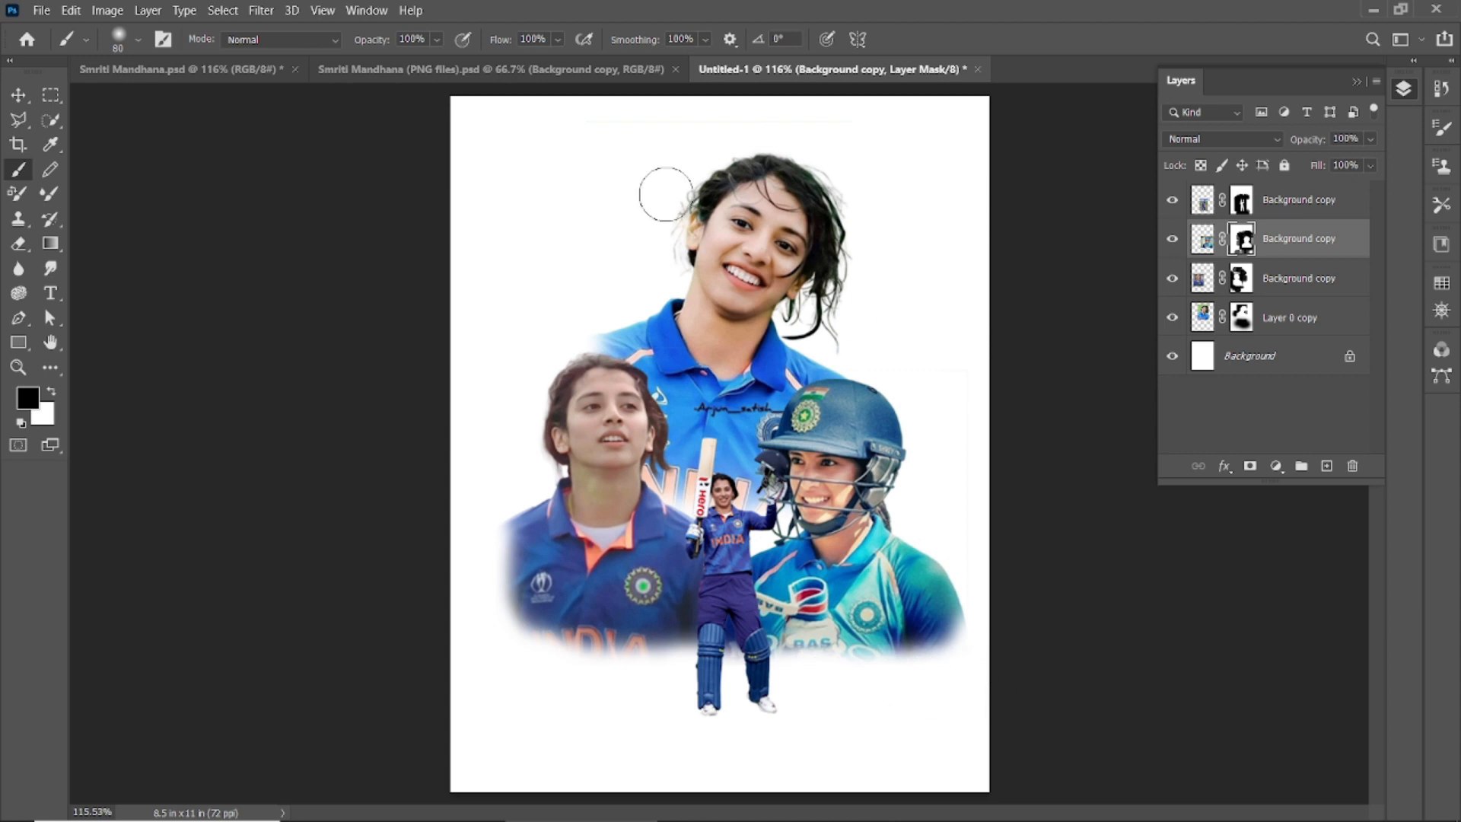
Step: Add an empty layer and place it directly above the white background, beneath all four player cutouts
{"action": "left_click", "coordinate": [19, 95]}
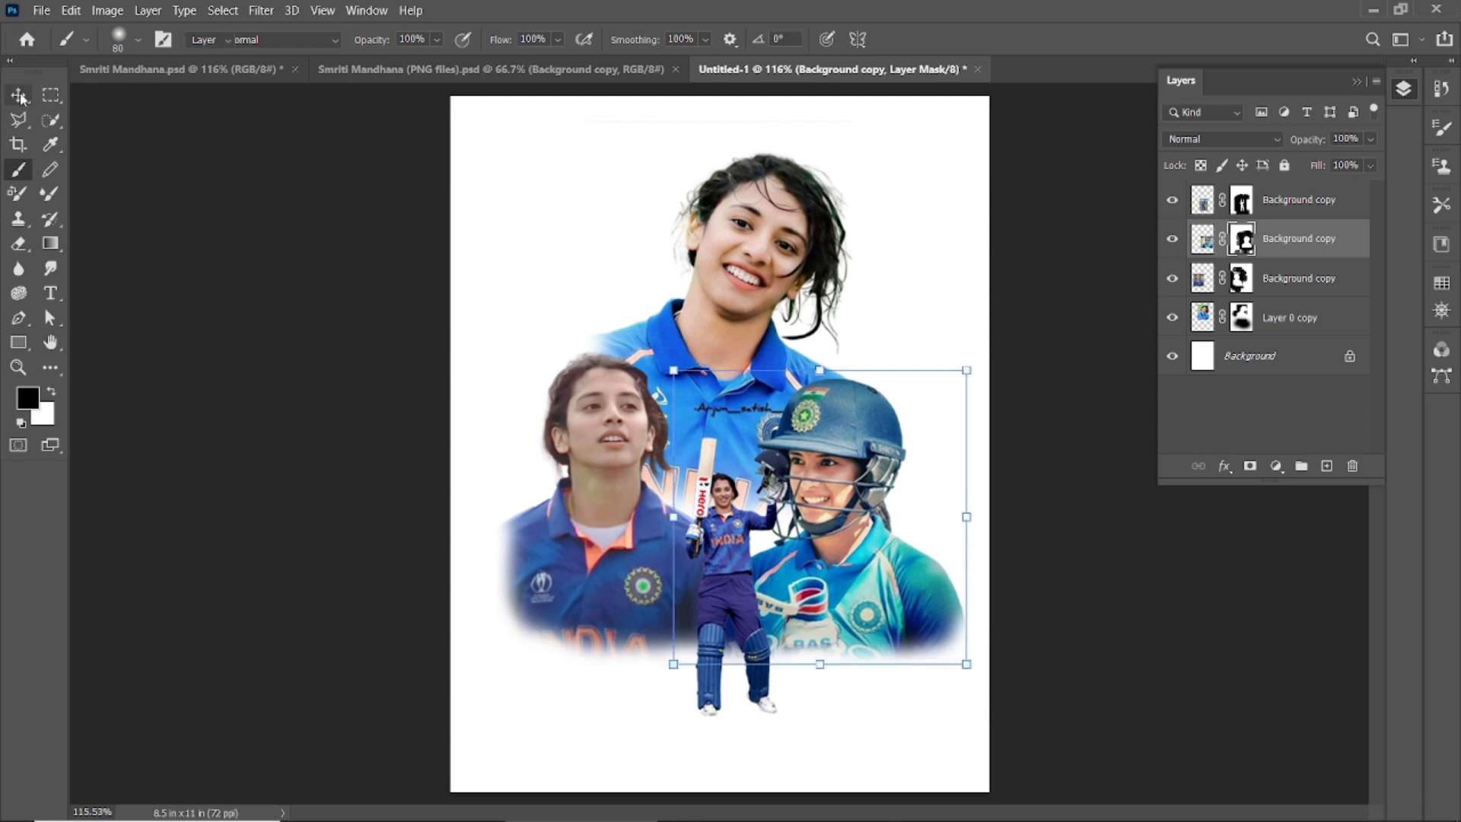
{"action": "left_click", "coordinate": [355, 311]}
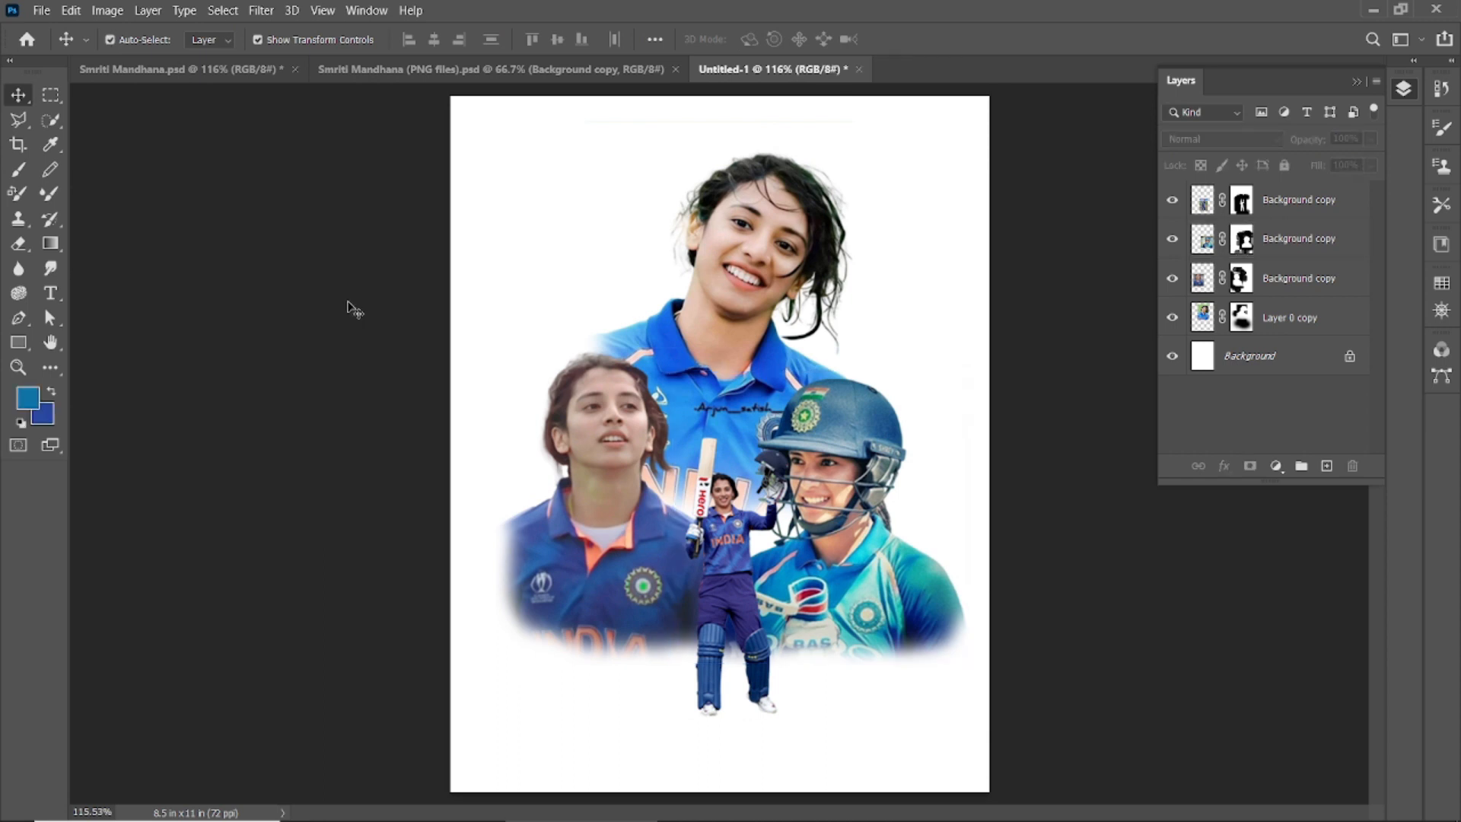
{"action": "scroll", "coordinate": [377, 326], "scroll_direction": "down", "scroll_amount": 1}
{"action": "scroll", "coordinate": [535, 318], "scroll_direction": "up", "scroll_amount": 1}
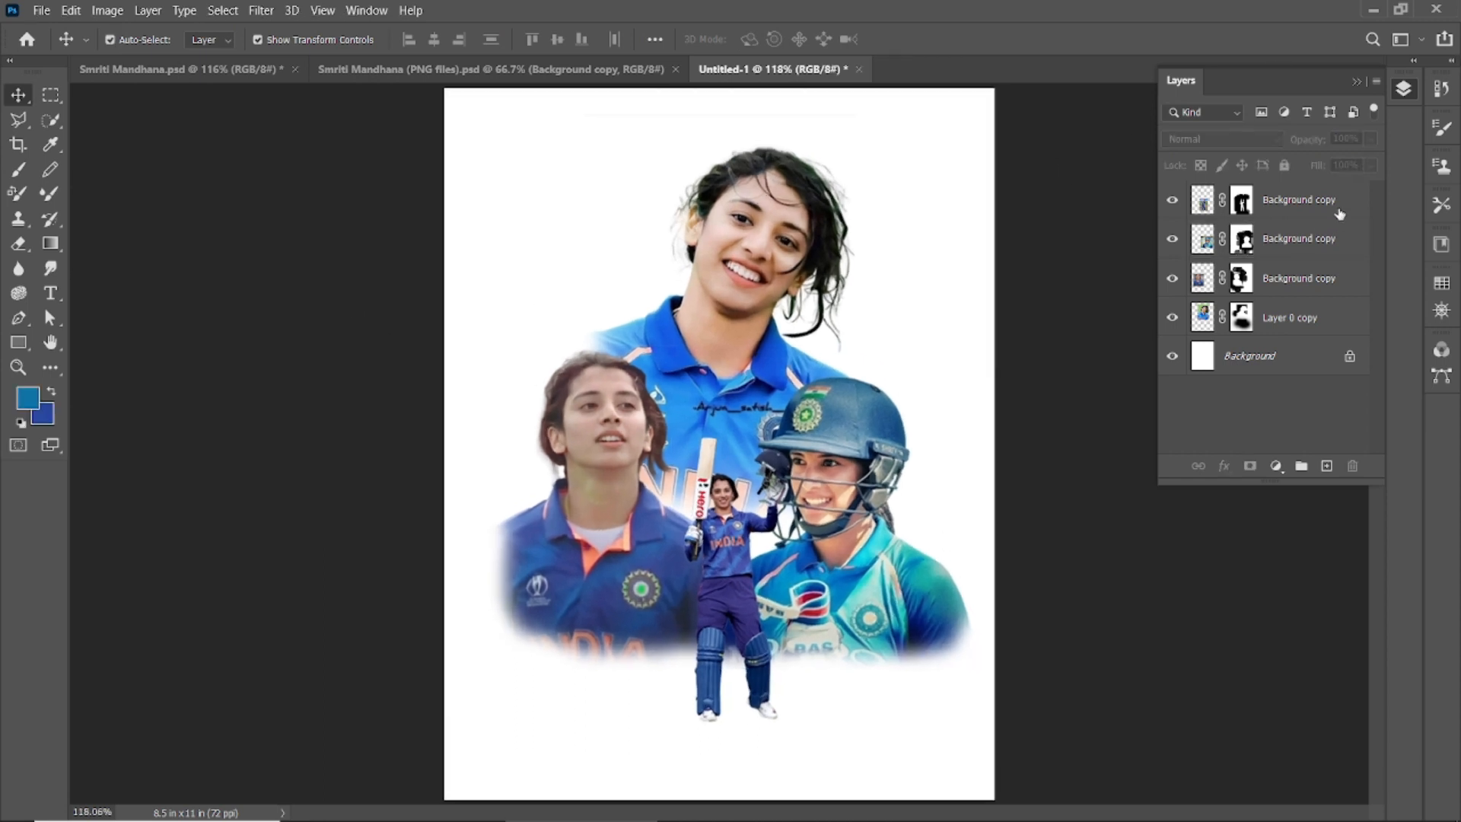
{"action": "left_click", "coordinate": [1340, 218]}
{"action": "left_click", "coordinate": [1326, 465]}
{"action": "left_click_drag", "start_coordinate": [1310, 199], "coordinate": [1307, 377]}
Step: Choose the 300 px textured brush from the Digital-Painting-All-Brush set and enlarge it for painting the backdrop
{"action": "left_click", "coordinate": [18, 169]}
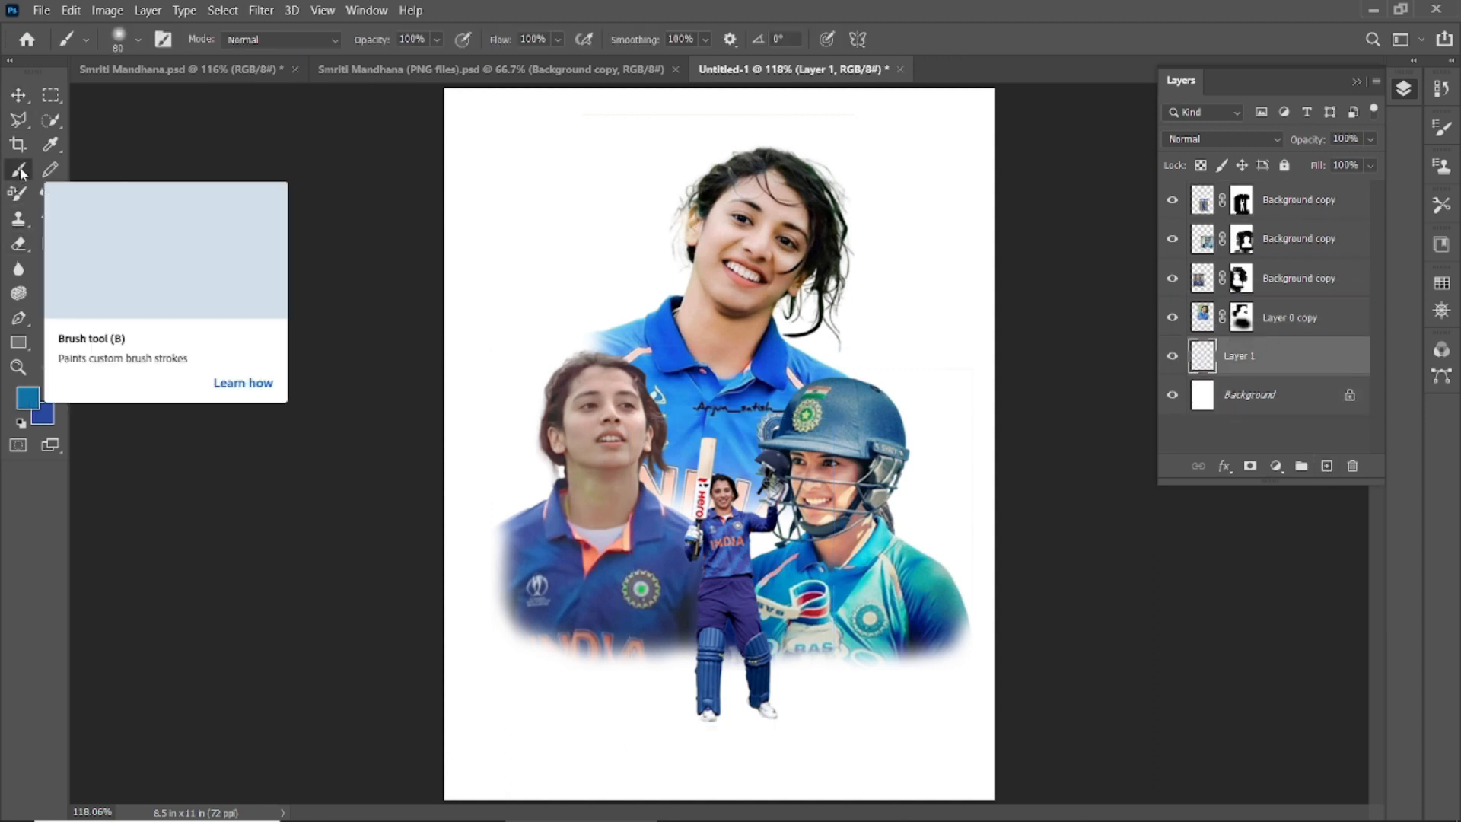
{"action": "left_click", "coordinate": [137, 39]}
{"action": "scroll", "coordinate": [183, 384], "scroll_direction": "down", "scroll_amount": 5}
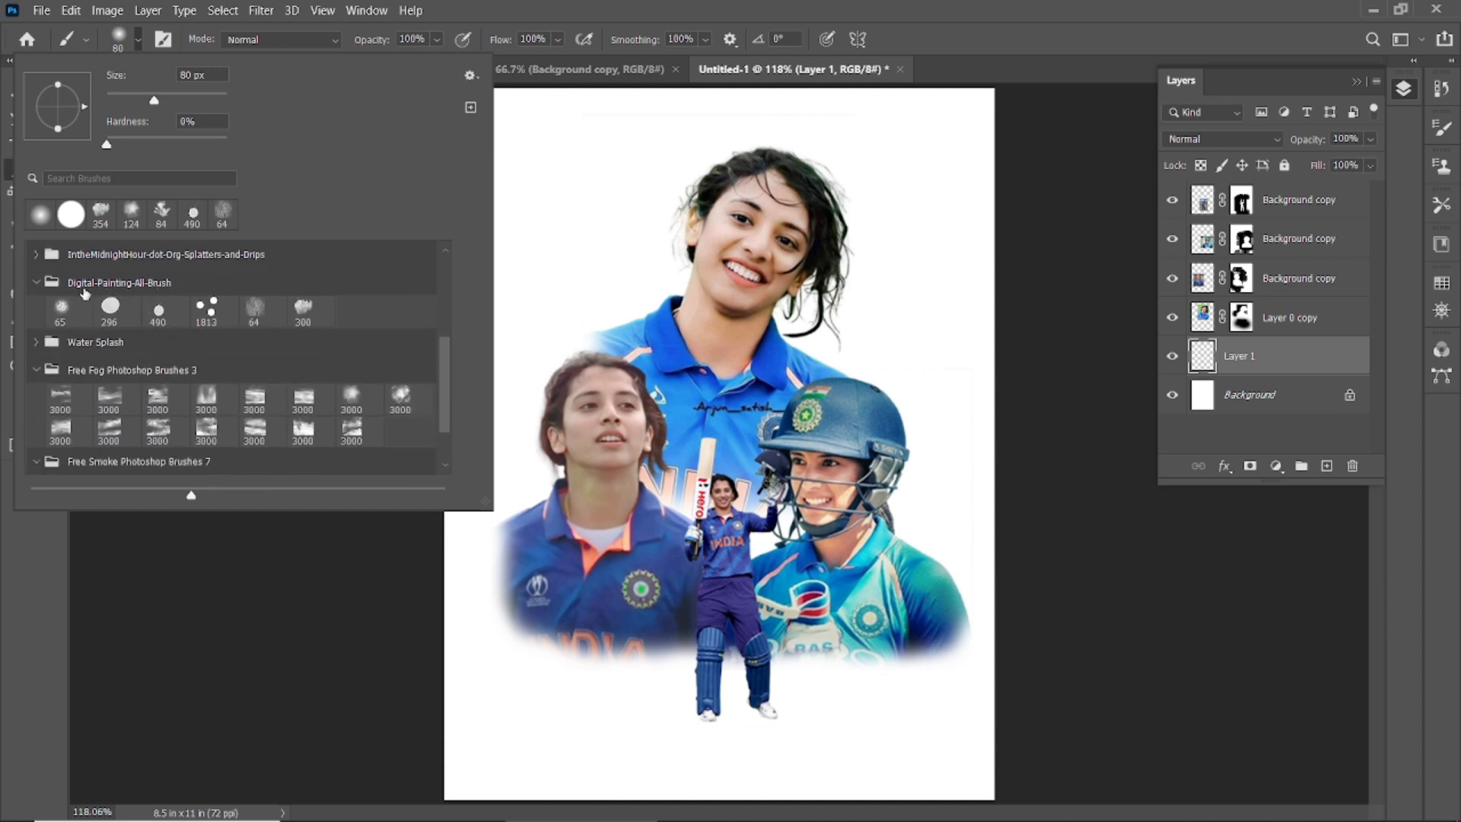
{"action": "left_click", "coordinate": [304, 312]}
{"action": "left_click_drag", "start_coordinate": [208, 94], "coordinate": [219, 96]}
{"action": "left_click", "coordinate": [809, 7]}
{"action": "key", "text": "bracketright"}
{"action": "key", "text": "bracketright"}
{"action": "key", "text": "bracketright"}
{"action": "key", "text": "bracketright"}
{"action": "key", "text": "bracketright"}
{"action": "key", "text": "bracketright"}
{"action": "key", "text": "bracketright"}
{"action": "left_click", "coordinate": [527, 199]}
{"action": "left_click", "coordinate": [470, 506]}
{"action": "key", "text": "ctrl+z"}
{"action": "key", "text": "ctrl+z"}
Step: Stamp blue cloud texture behind the players on the new layer, covering the upper centre and the lower page
{"action": "left_click", "coordinate": [732, 262]}
{"action": "left_click", "coordinate": [723, 655]}
{"action": "key", "text": "bracketleft"}
{"action": "key", "text": "bracketleft"}
{"action": "key", "text": "bracketleft"}
{"action": "key", "text": "bracketleft"}
{"action": "key", "text": "bracketleft"}
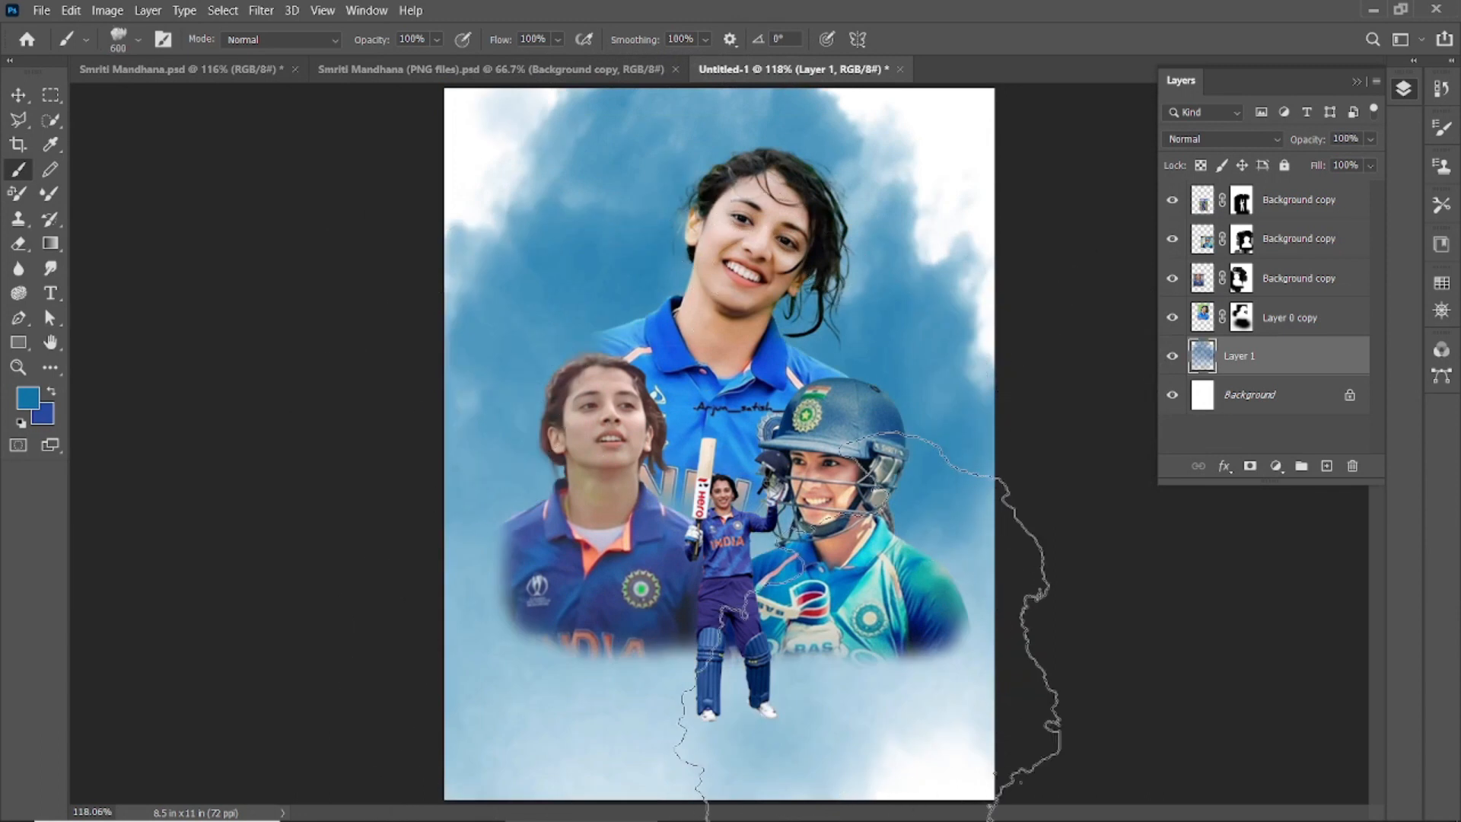
{"action": "left_click", "coordinate": [868, 632]}
{"action": "left_click", "coordinate": [597, 685]}
Step: Fill the remaining white gaps in the upper corners and along the page edges with blue cloud stamps of varying size
{"action": "key", "text": "bracketright"}
{"action": "key", "text": "bracketright"}
{"action": "left_click", "coordinate": [471, 194]}
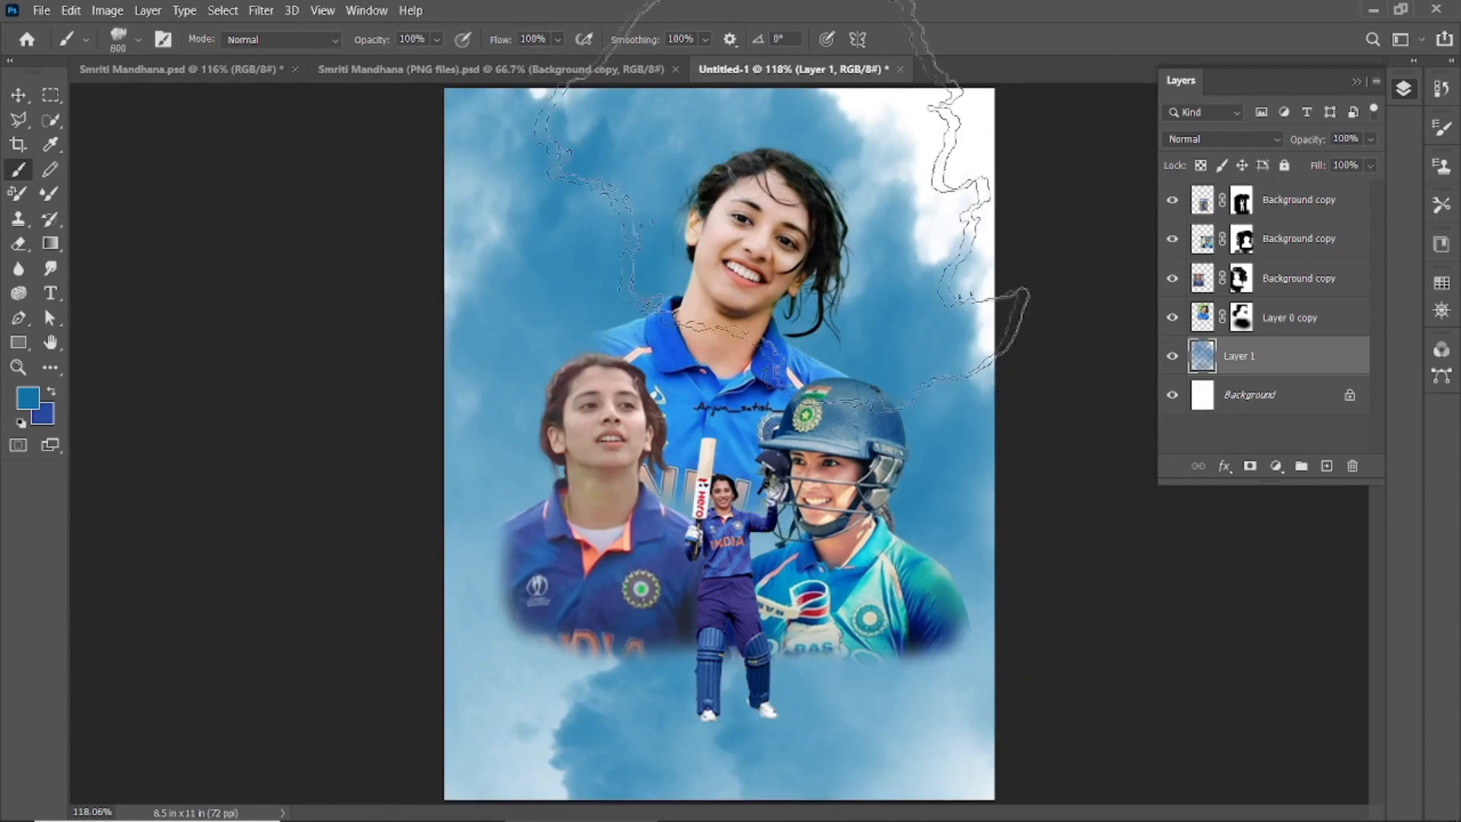
{"action": "key", "text": "bracketleft"}
{"action": "key", "text": "bracketleft"}
{"action": "left_click", "coordinate": [955, 164]}
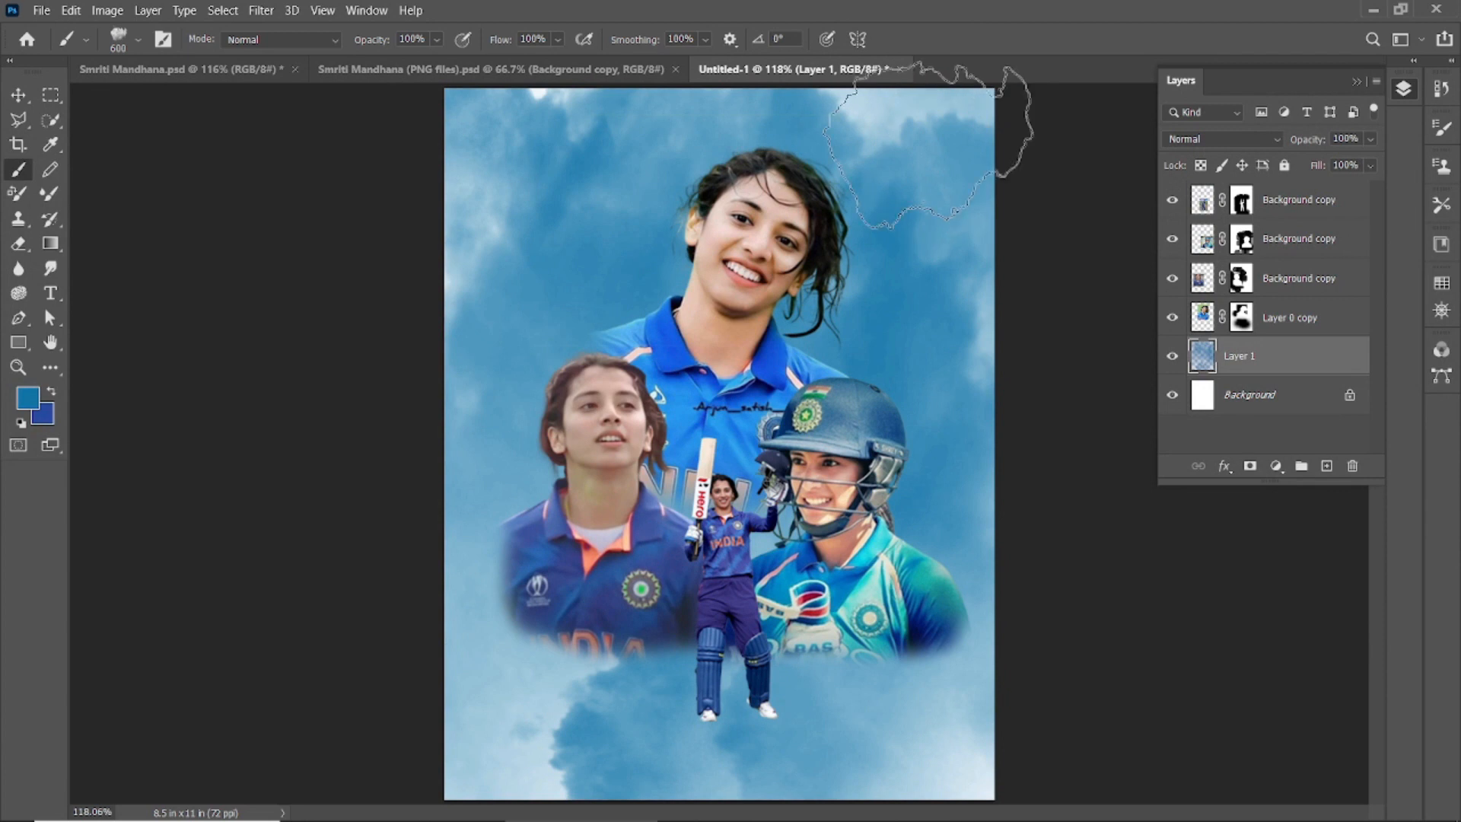
{"action": "key", "text": "bracketright"}
{"action": "key", "text": "bracketright"}
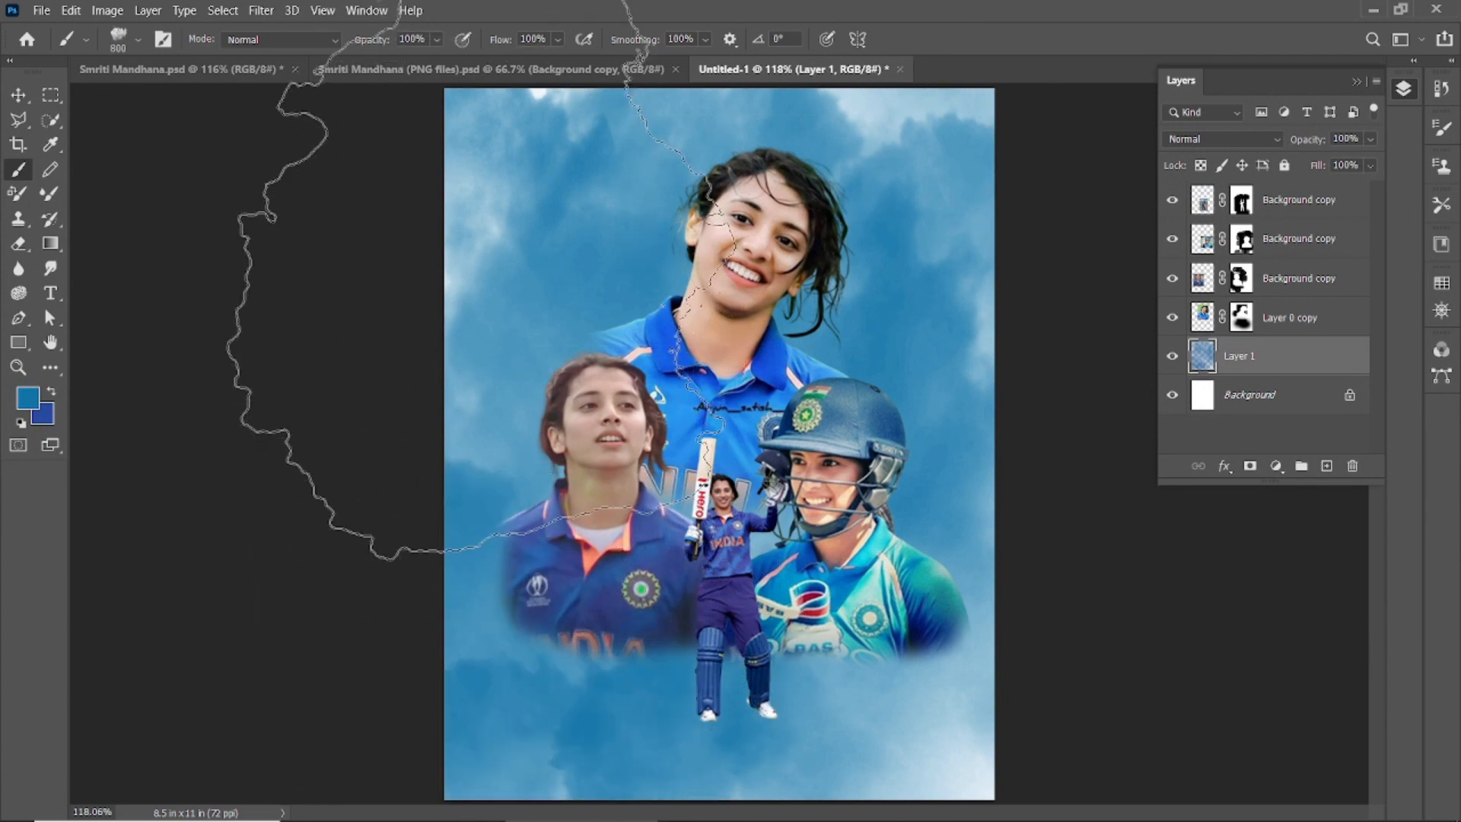
{"action": "key", "text": "bracketleft"}
{"action": "key", "text": "bracketleft"}
{"action": "key", "text": "bracketleft"}
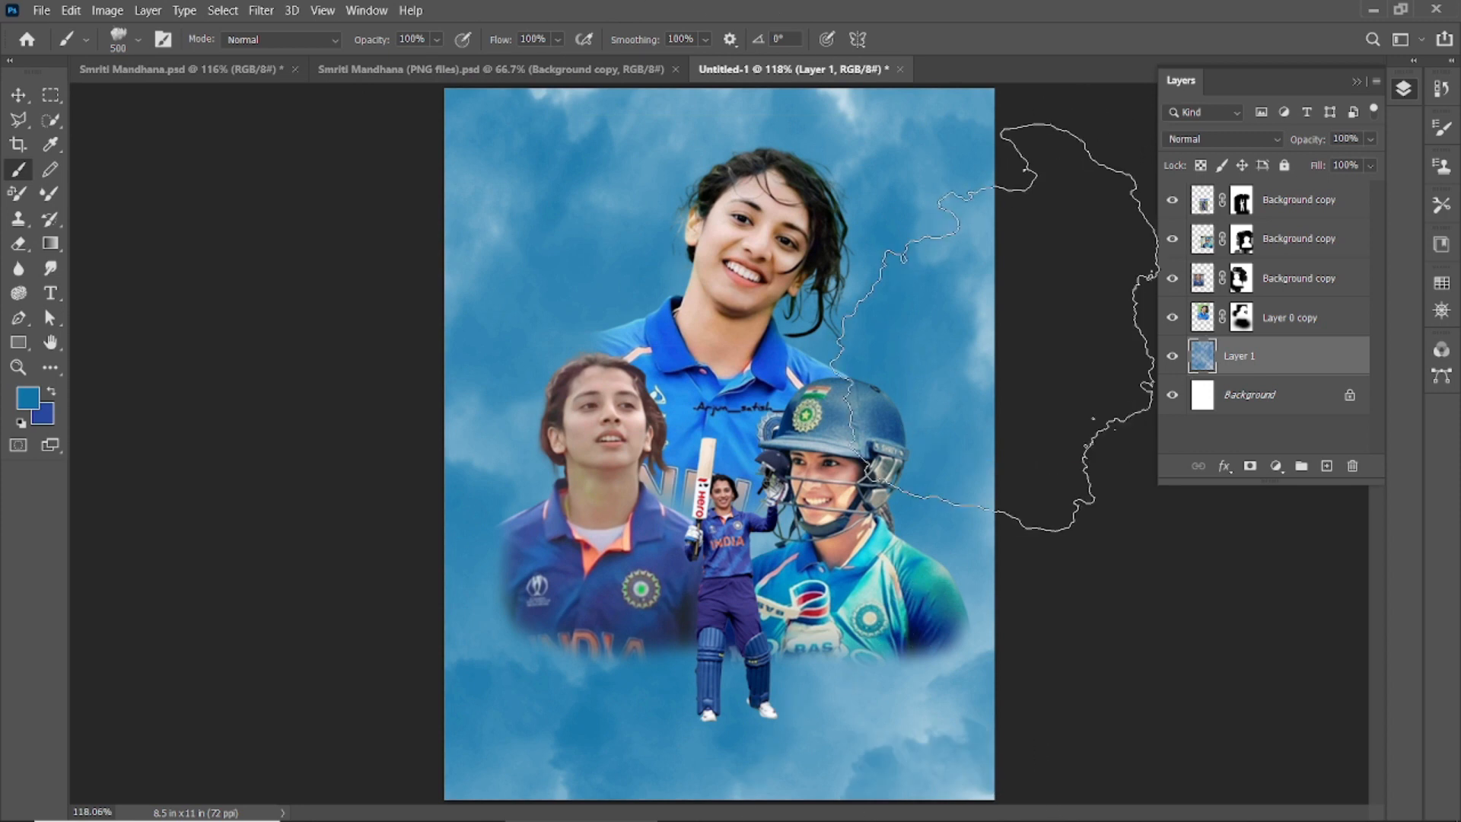
{"action": "key", "text": "bracketright"}
{"action": "key", "text": "bracketright"}
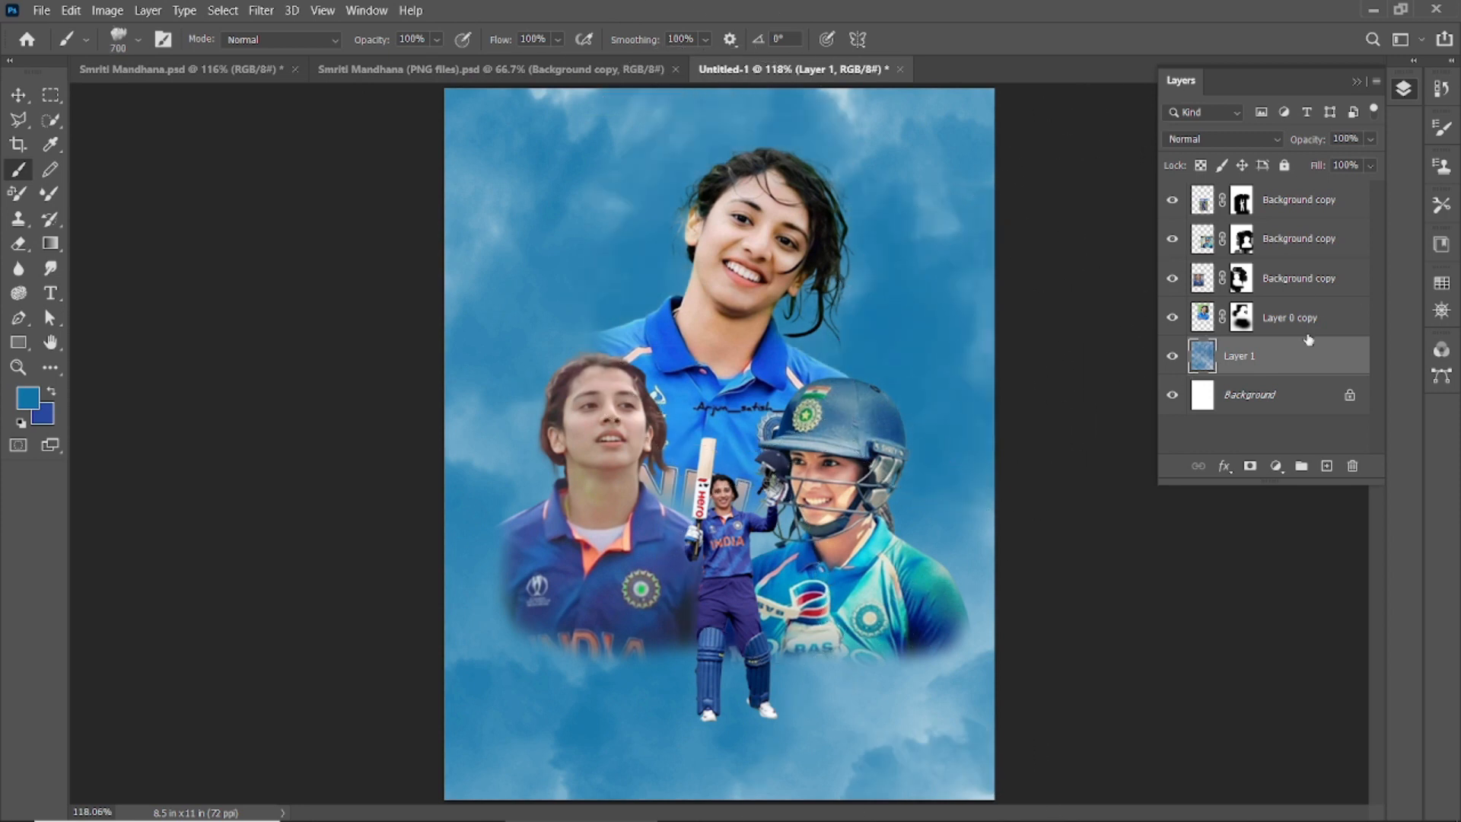
Step: Add a new layer above the blue cloud layer and set the foreground color to white
{"action": "left_click", "coordinate": [1328, 467]}
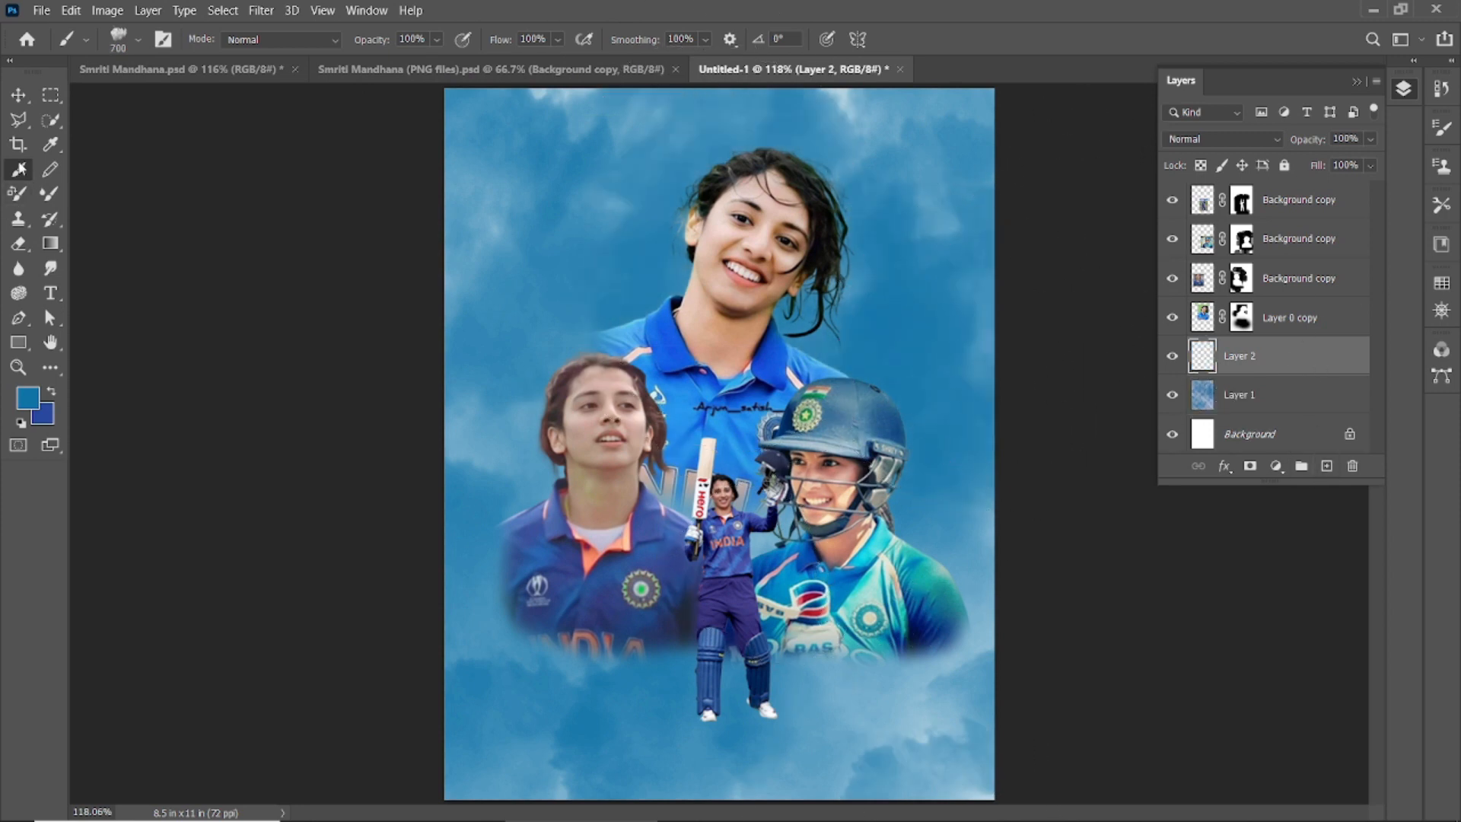
{"action": "left_click", "coordinate": [28, 398]}
{"action": "left_click", "coordinate": [958, 461]}
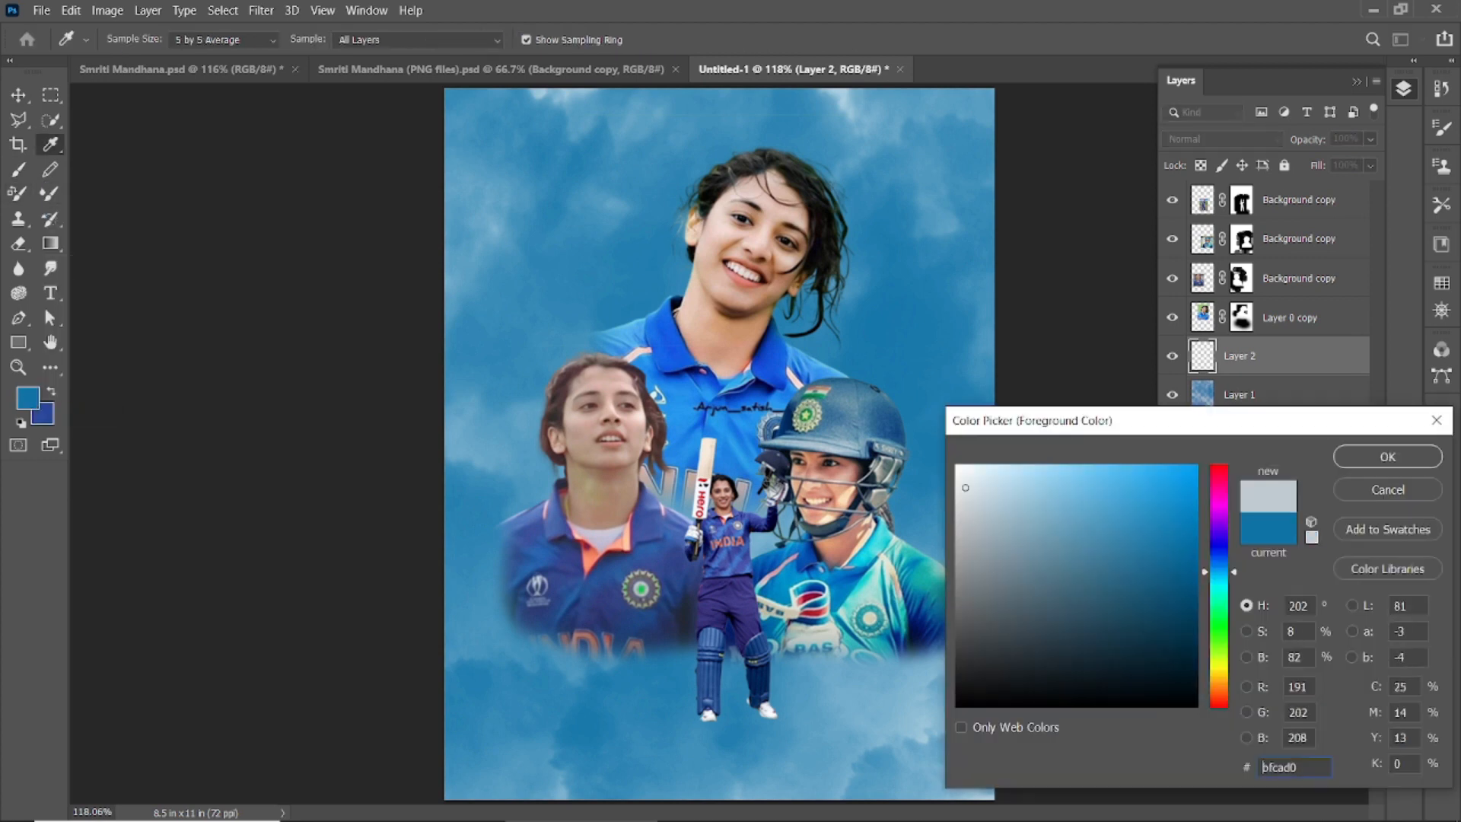
{"action": "left_click", "coordinate": [1386, 457]}
Step: Stamp a white cloud in the sky to the upper right of the large player's head
{"action": "key", "text": "bracketleft"}
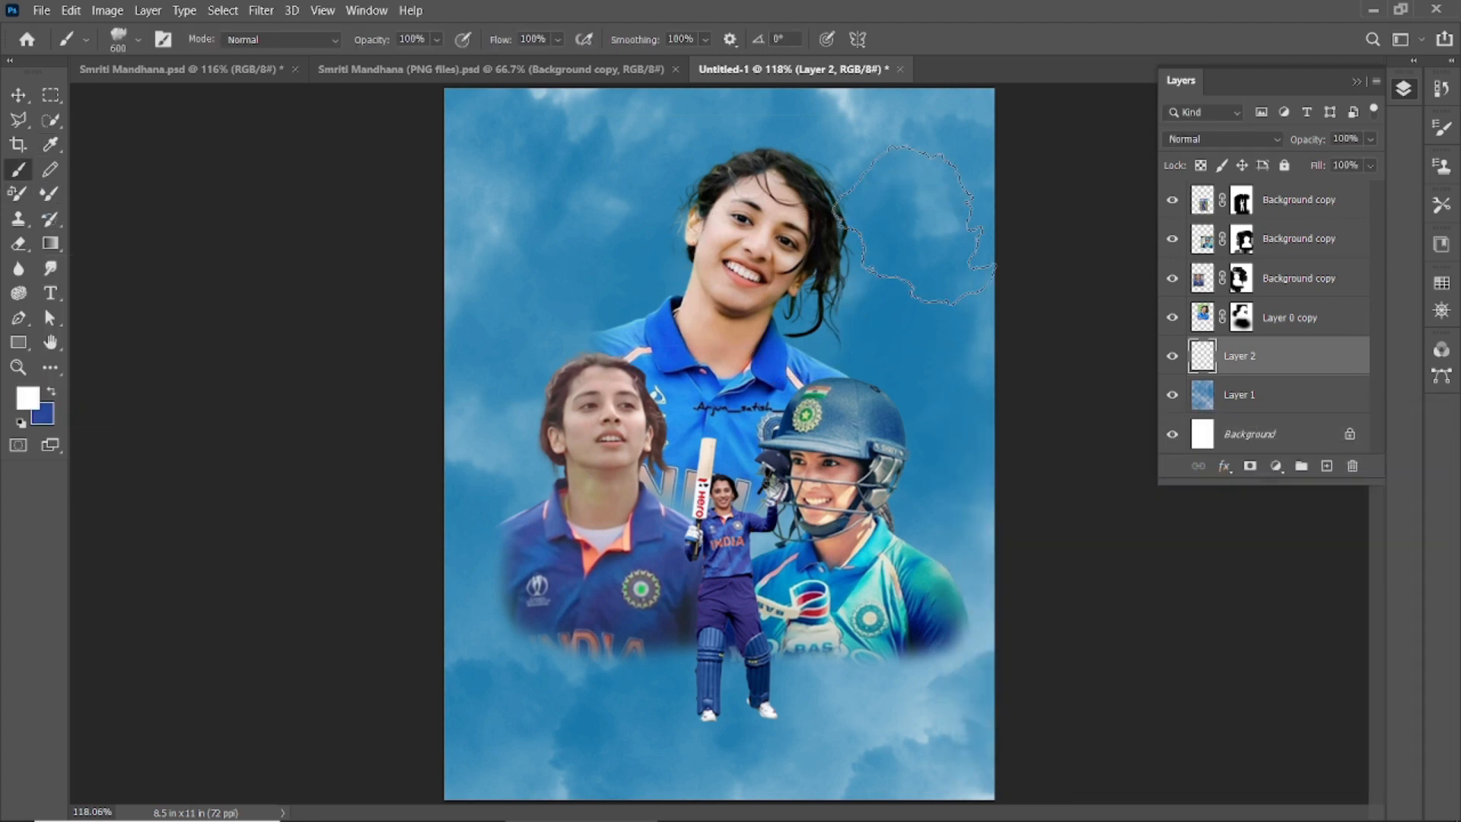
{"action": "left_click", "coordinate": [883, 213]}
{"action": "key", "text": "bracketleft"}
{"action": "key", "text": "bracketleft"}
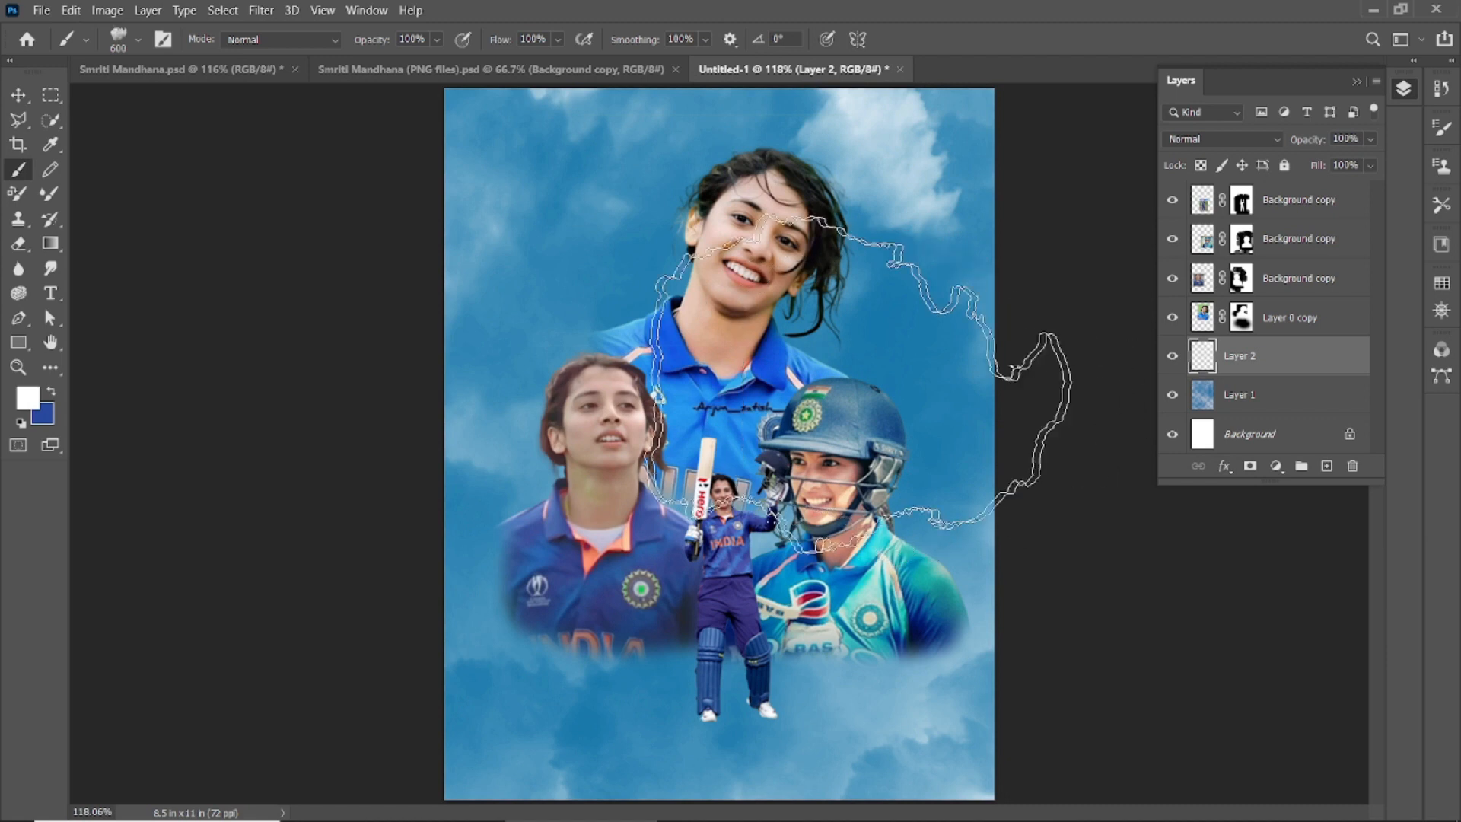
{"action": "left_click", "coordinate": [512, 255]}
{"action": "key", "text": "bracketright"}
{"action": "key", "text": "bracketright"}
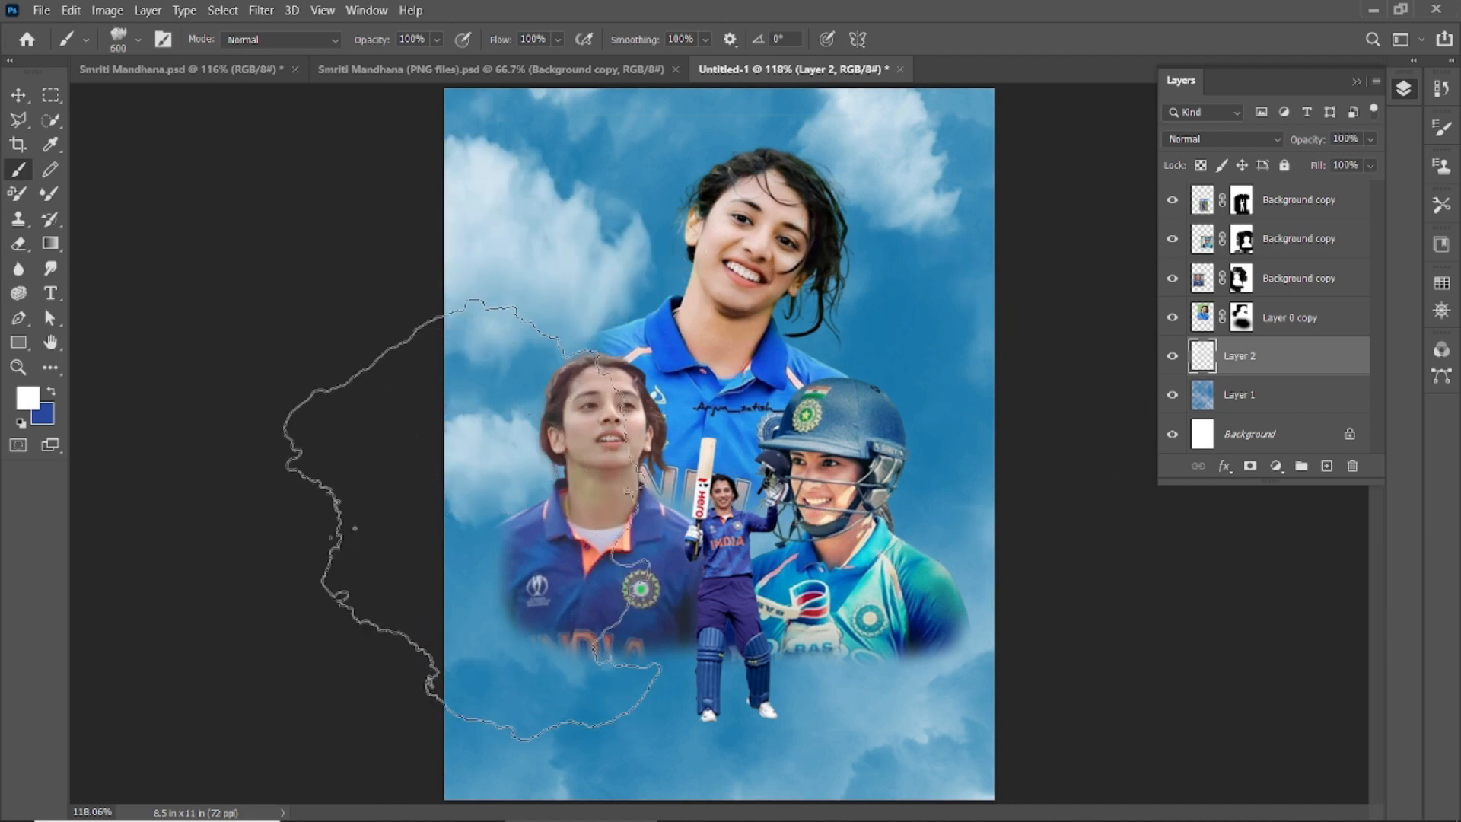
{"action": "left_click", "coordinate": [555, 701]}
{"action": "left_click", "coordinate": [882, 807]}
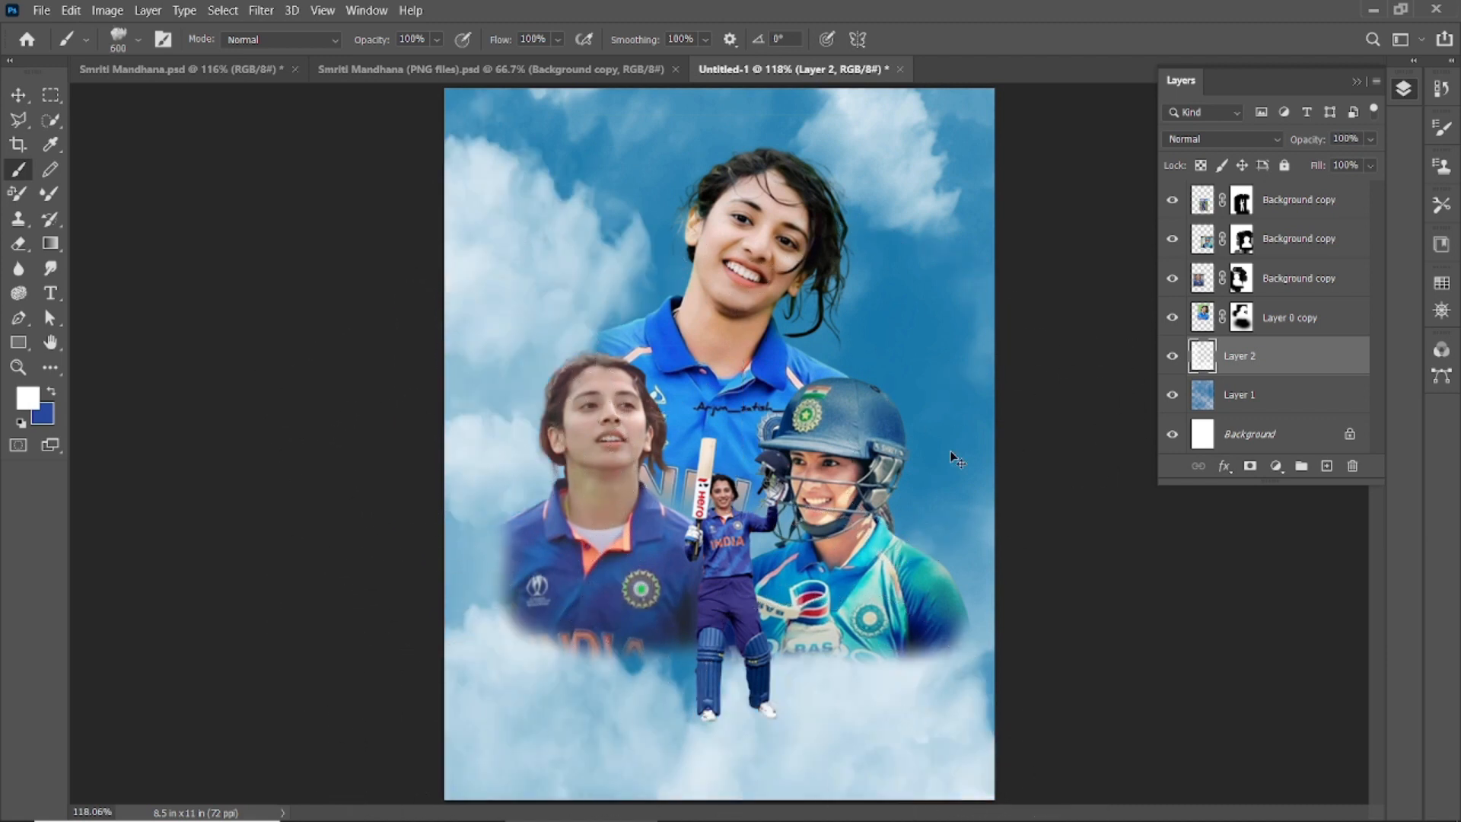
{"action": "key", "text": "ctrl+z"}
{"action": "key", "text": "ctrl+z"}
{"action": "key", "text": "ctrl+z"}
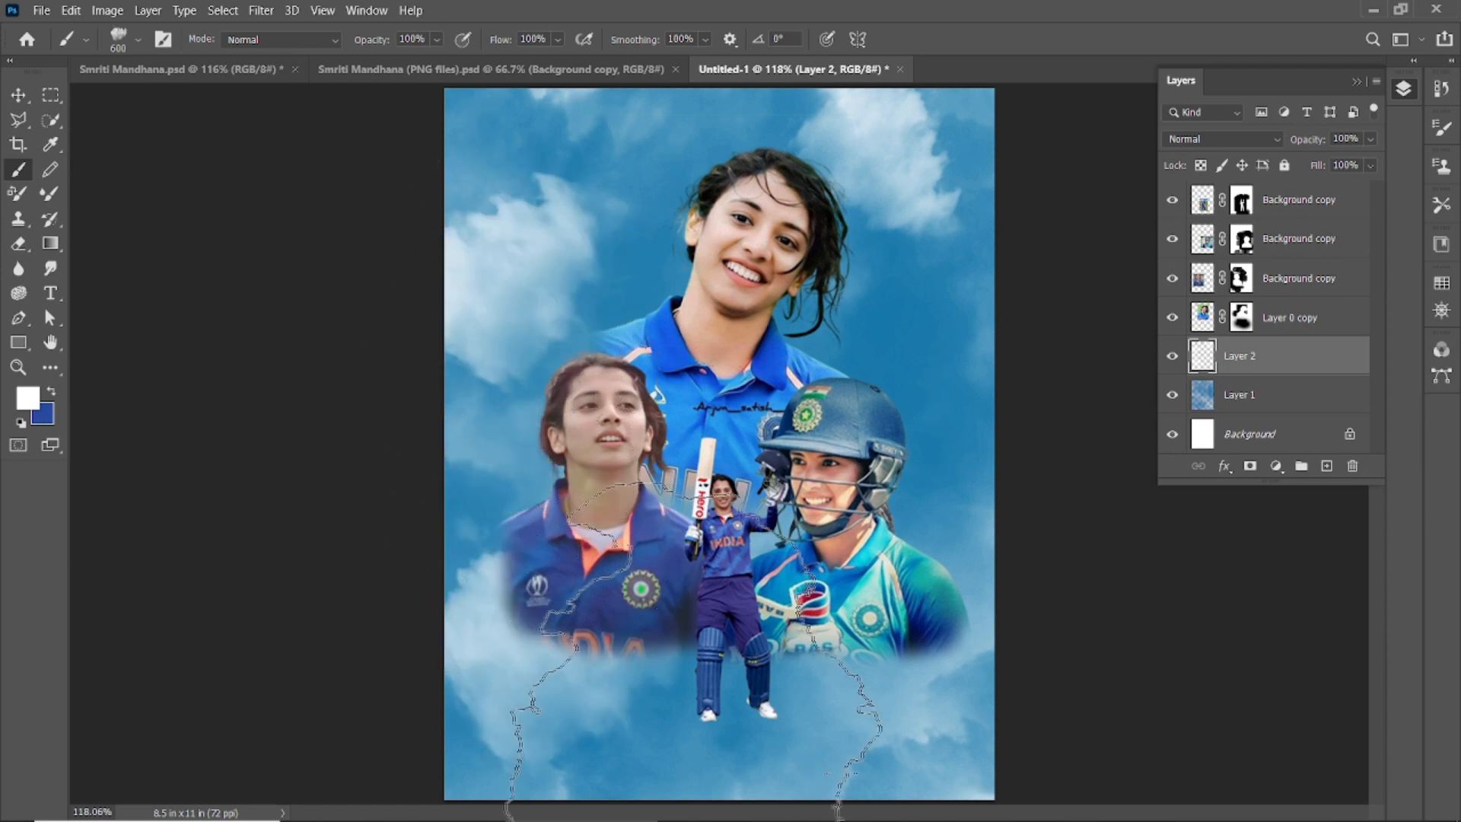
Step: Stamp white clouds at the bottom centre and upper-left corner, plus a smaller 300 px cloud beside the large player's hair
{"action": "left_click", "coordinate": [746, 685]}
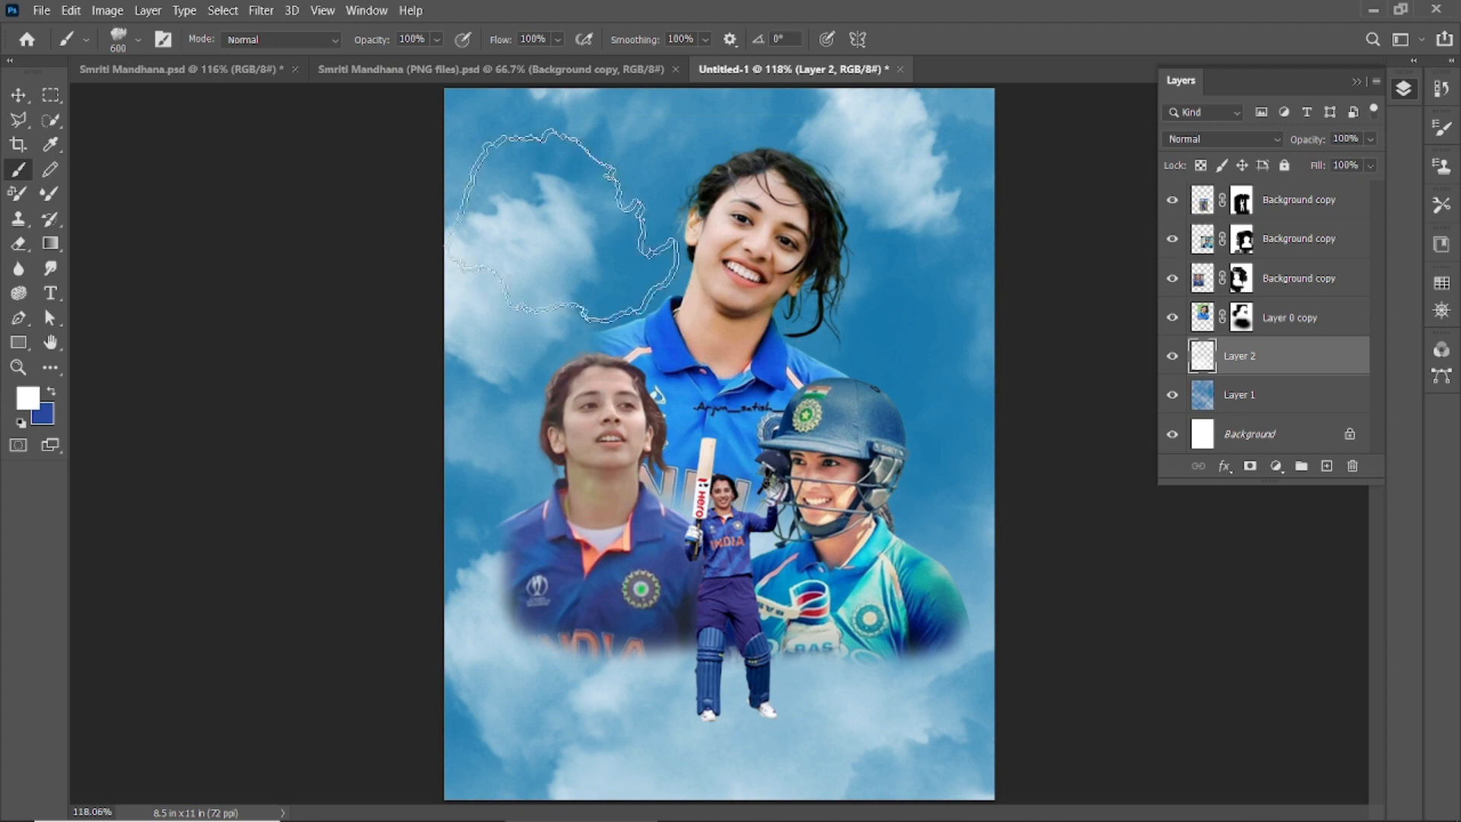
{"action": "left_click", "coordinate": [502, 106]}
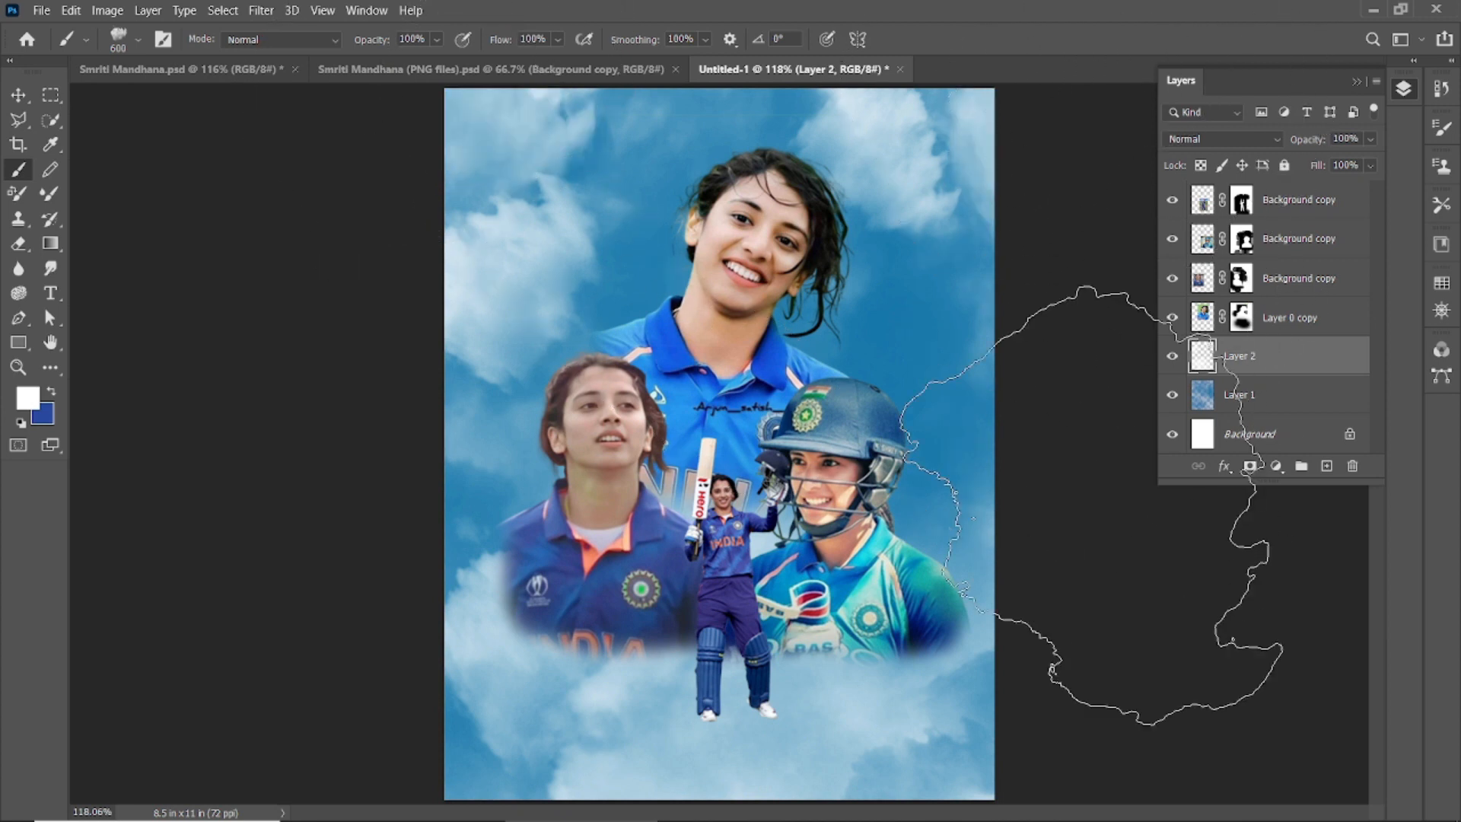
{"action": "key", "text": "bracketleft"}
{"action": "key", "text": "bracketleft"}
{"action": "key", "text": "bracketleft"}
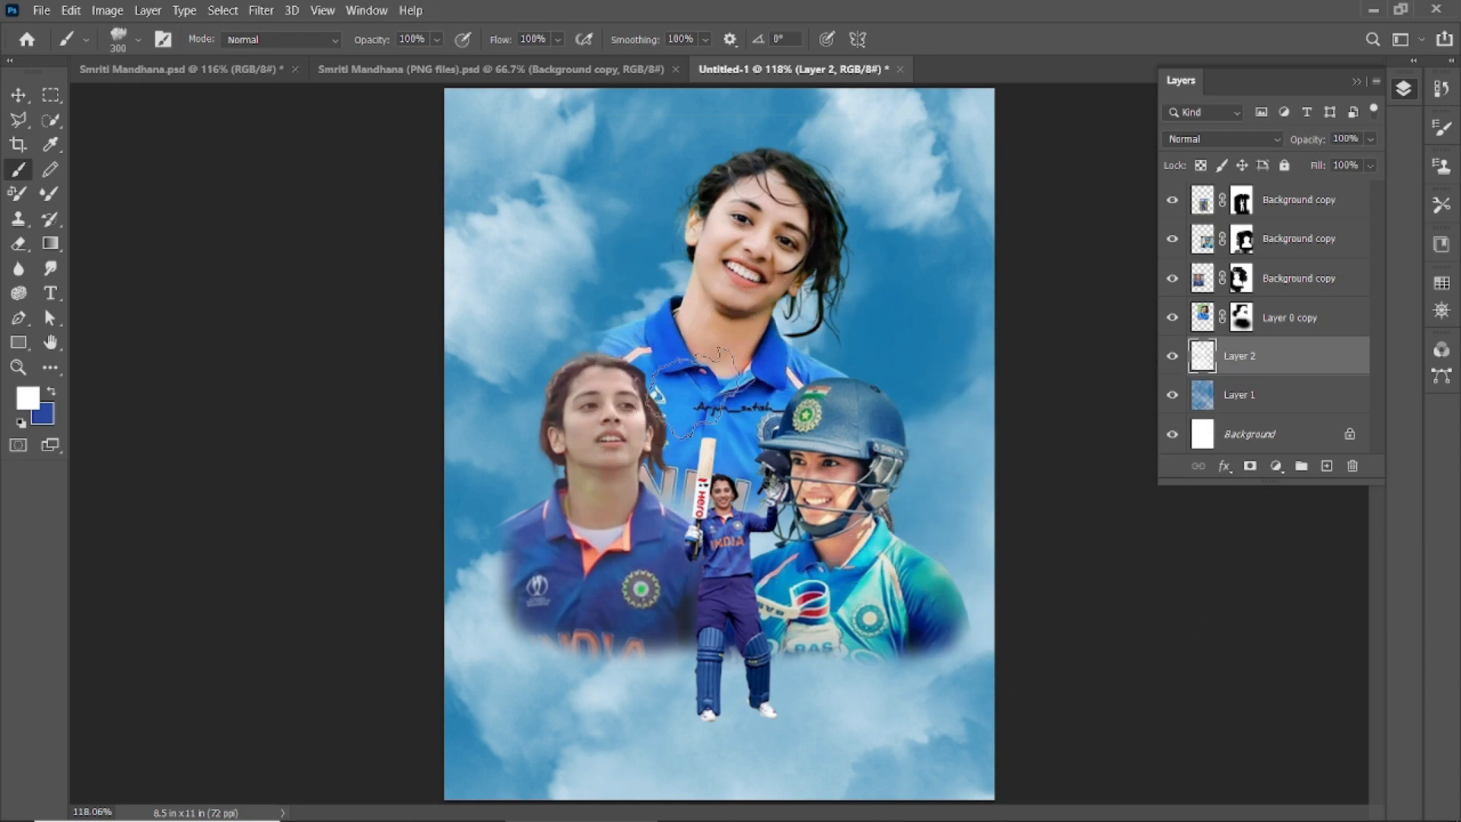
{"action": "left_click", "coordinate": [673, 183]}
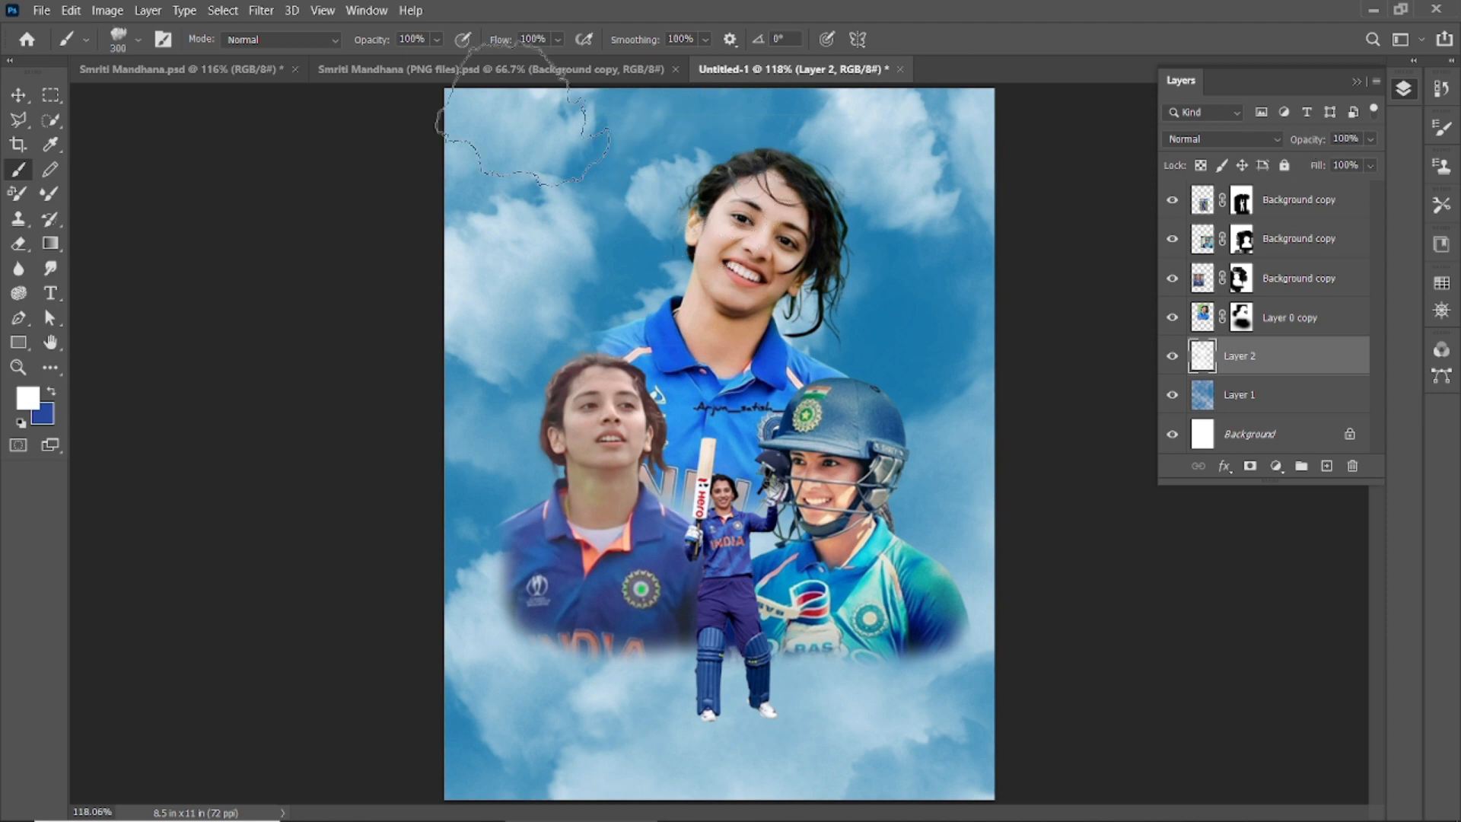
Step: Lower the white cloud layer's opacity to 69% and add a new layer above it
{"action": "left_click_drag", "start_coordinate": [1312, 145], "coordinate": [1300, 153]}
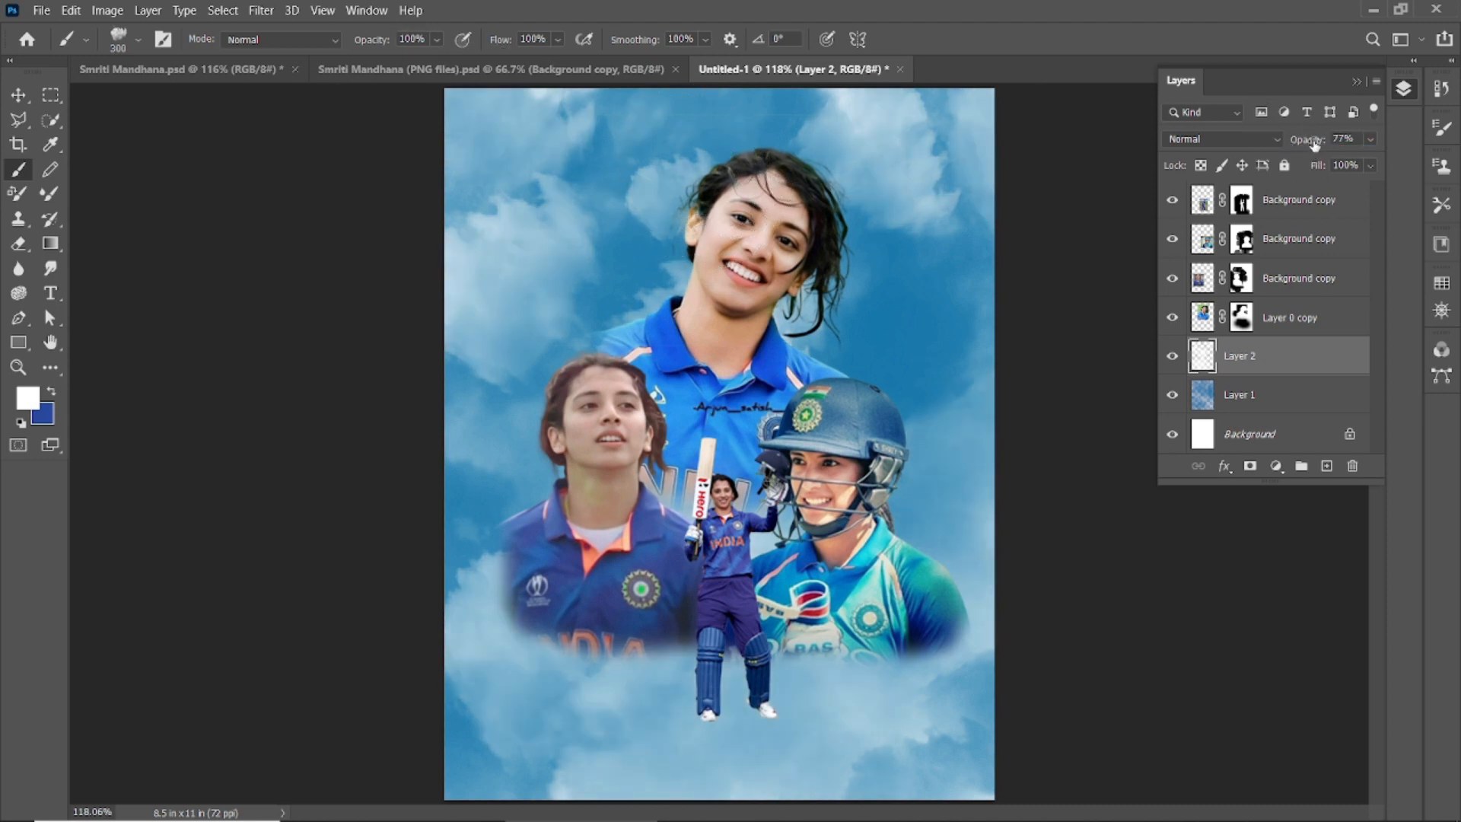
{"action": "left_click", "coordinate": [1328, 467]}
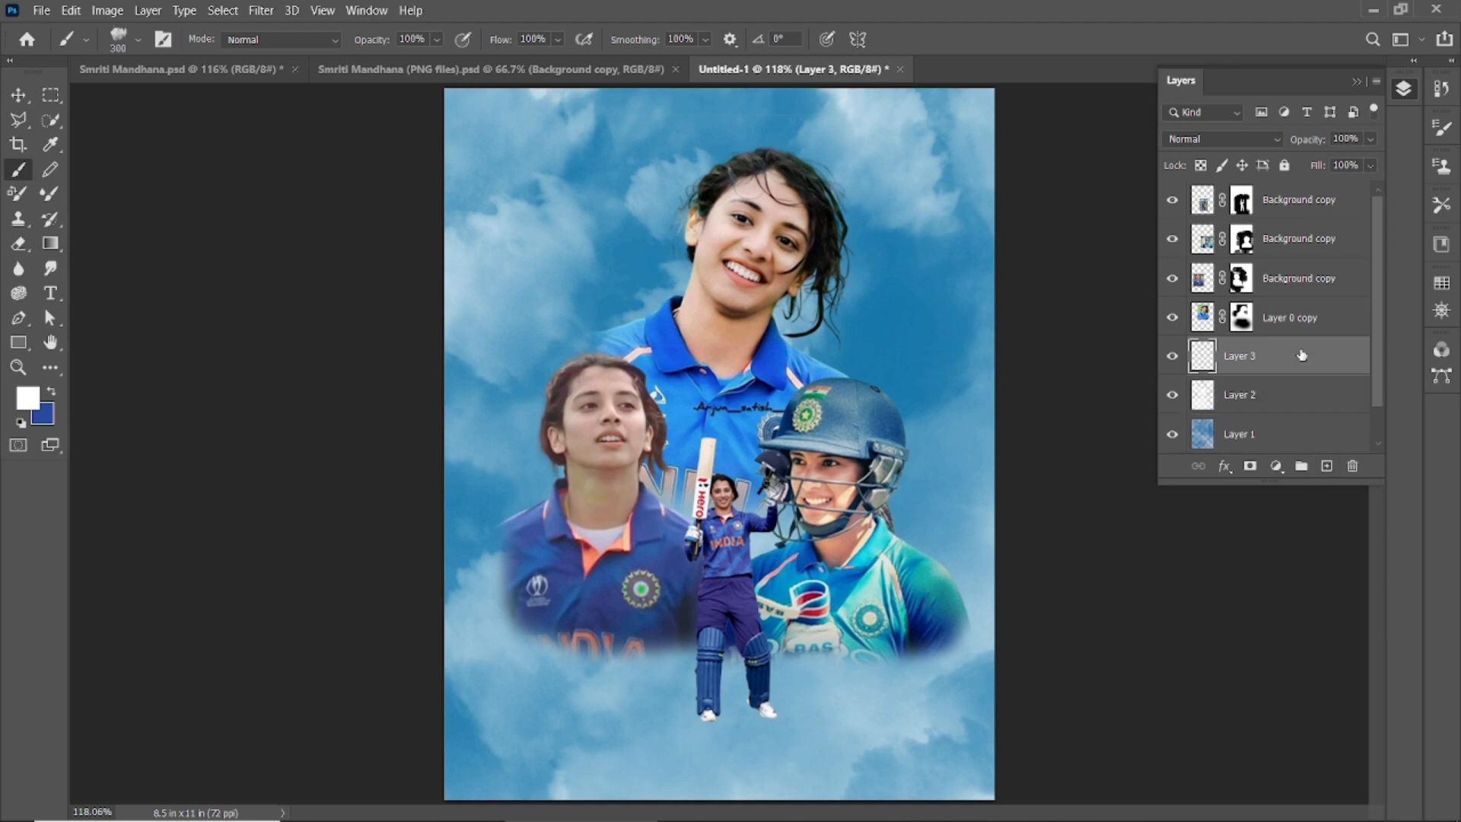
Step: Set the foreground color to dark blue #2849a8 and stamp clouds around the large player's head and along the page's left side
{"action": "left_click", "coordinate": [29, 399]}
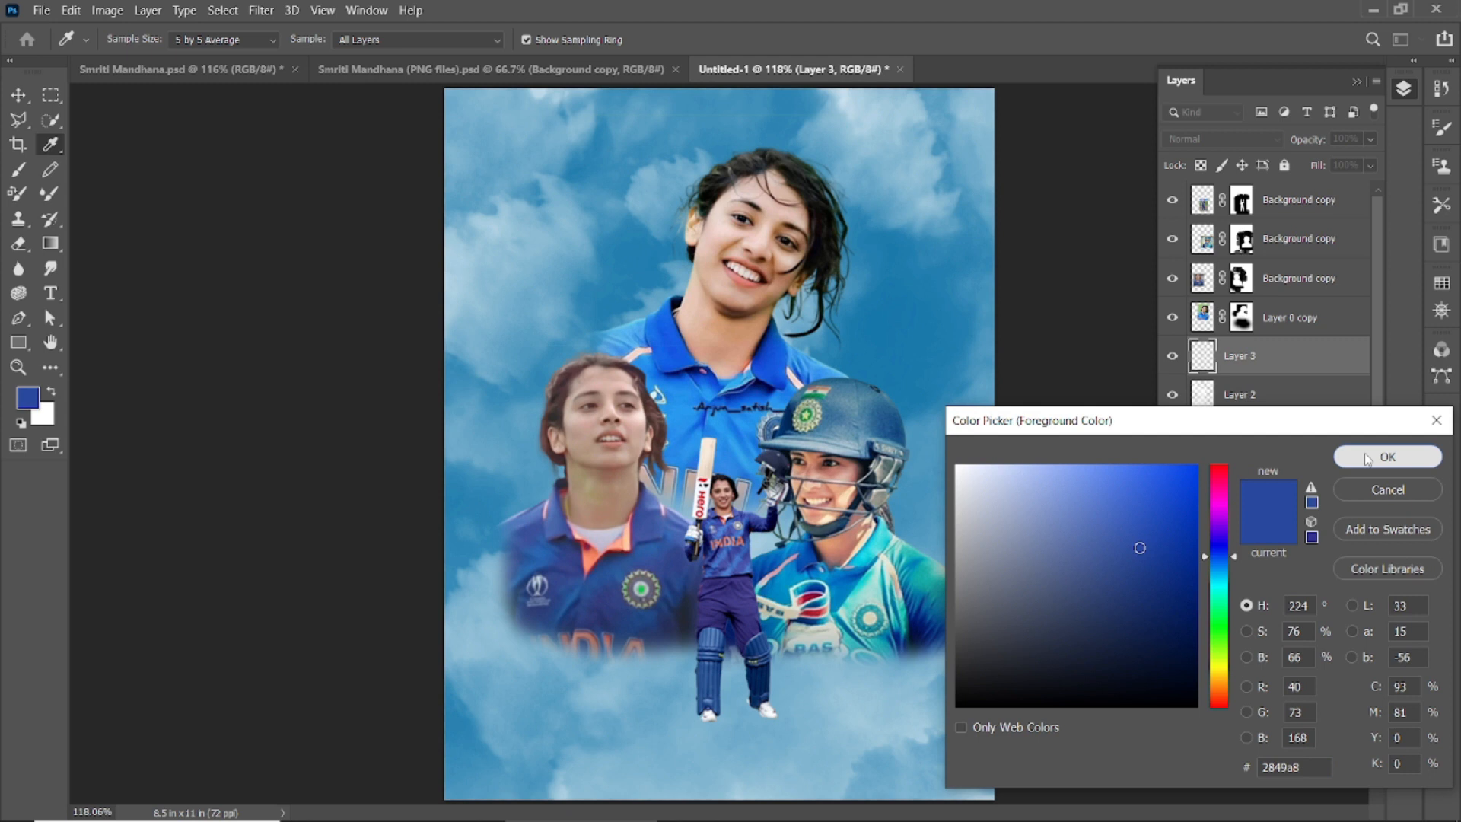
{"action": "left_click", "coordinate": [1388, 457]}
{"action": "left_click", "coordinate": [852, 133]}
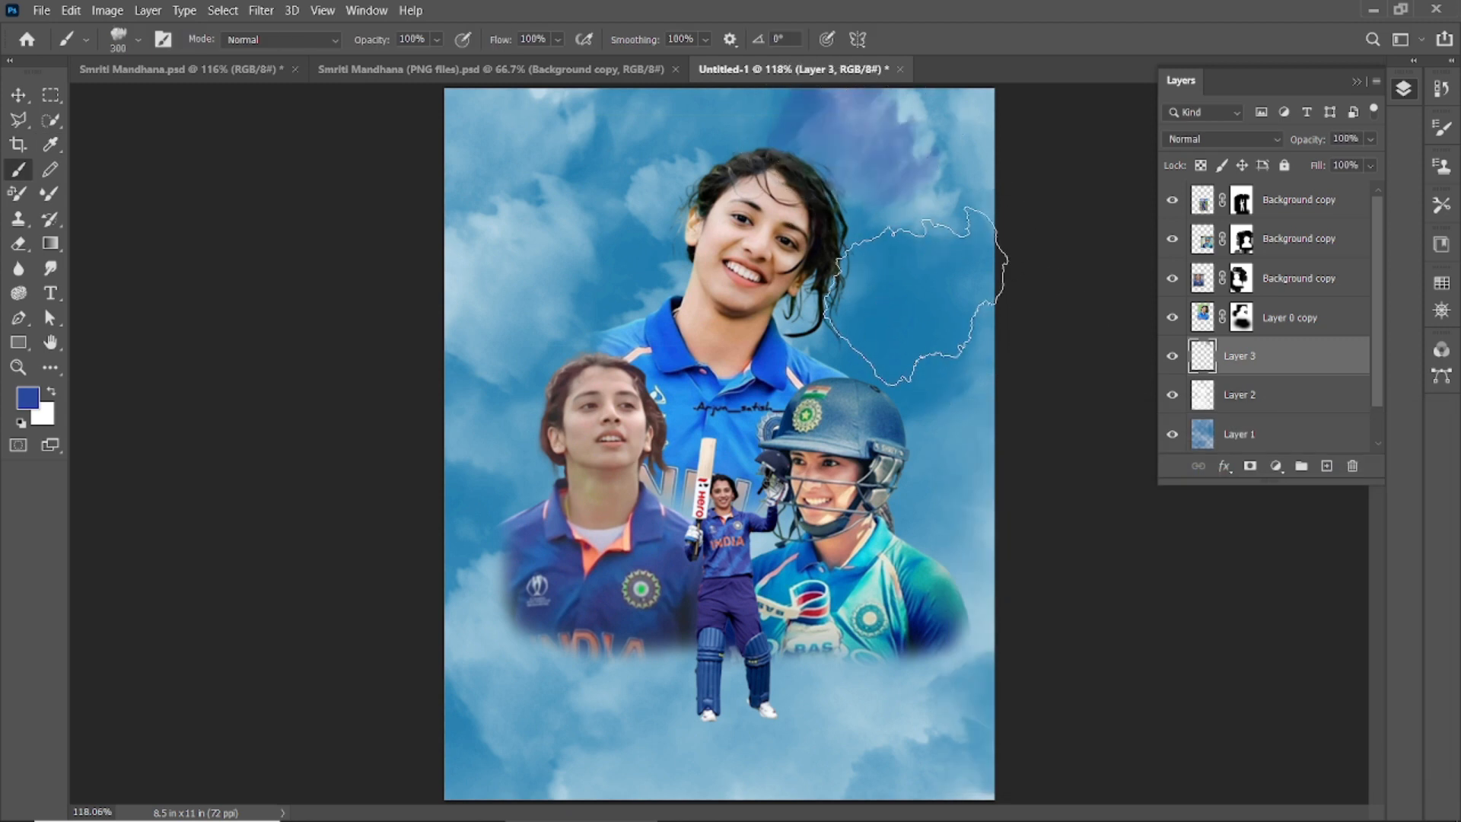
{"action": "left_click", "coordinate": [590, 213]}
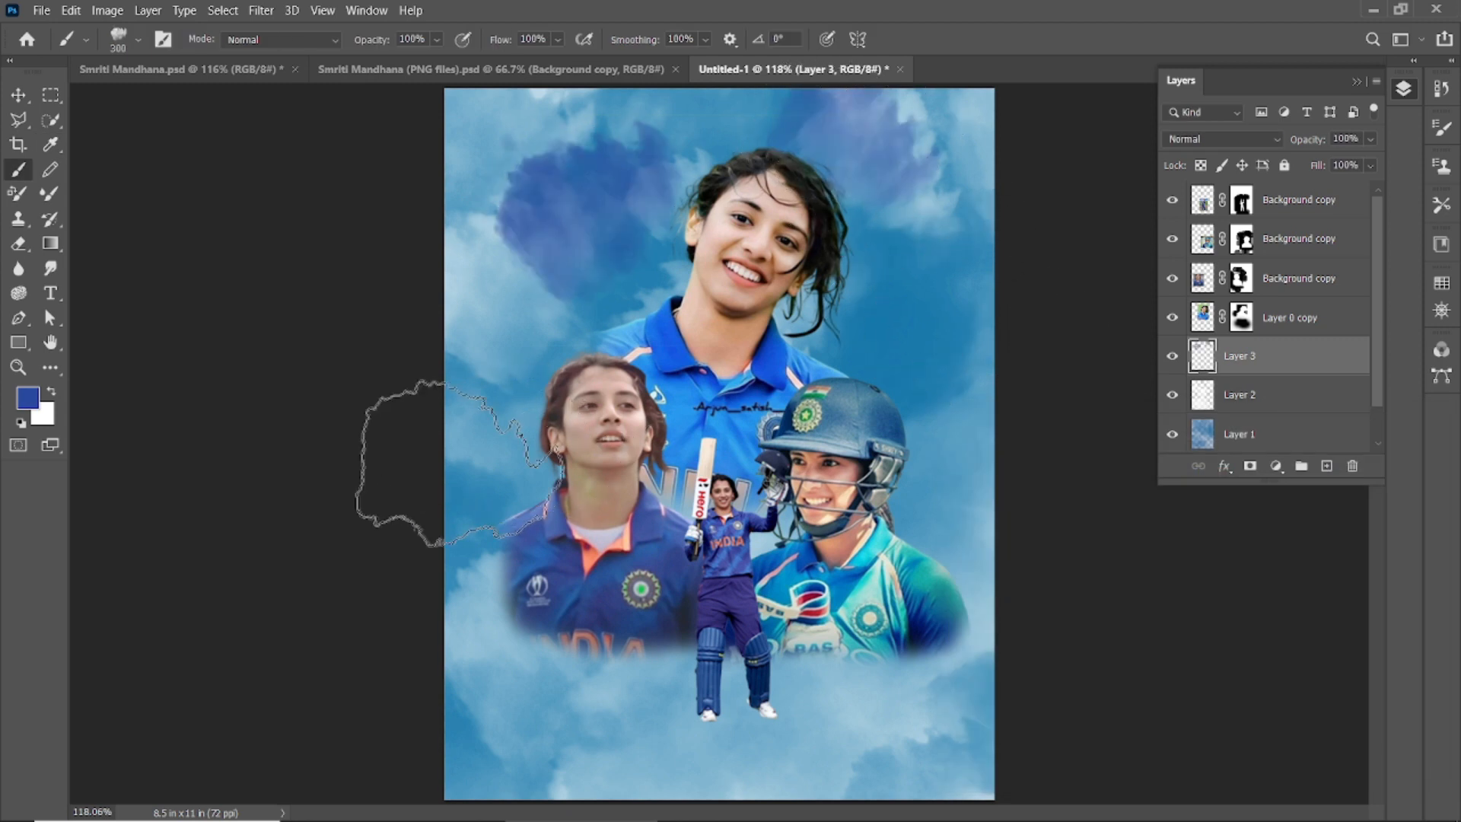
{"action": "left_click", "coordinate": [461, 707]}
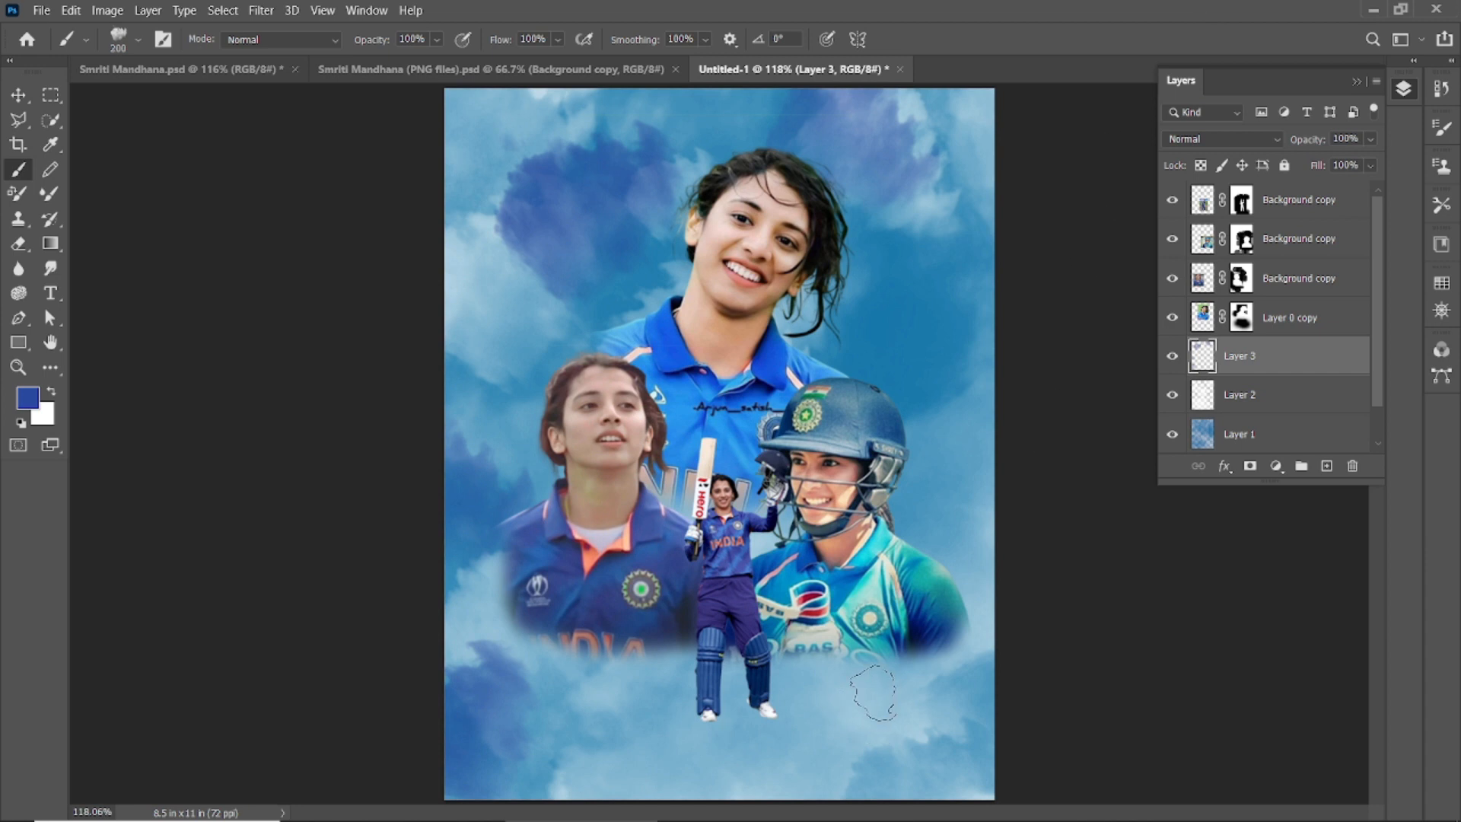
Step: Stamp more dark blue clouds of varying size below the helmeted player, at the bottom centre, right edge and upper-left corner of the page
{"action": "left_click", "coordinate": [874, 693]}
{"action": "left_click", "coordinate": [783, 749]}
{"action": "key", "text": "bracketright"}
{"action": "key", "text": "bracketright"}
{"action": "key", "text": "bracketright"}
{"action": "key", "text": "bracketright"}
{"action": "key", "text": "bracketright"}
{"action": "key", "text": "bracketright"}
{"action": "key", "text": "bracketright"}
{"action": "key", "text": "v"}
{"action": "left_click", "coordinate": [1357, 357], "text": "ctrl"}
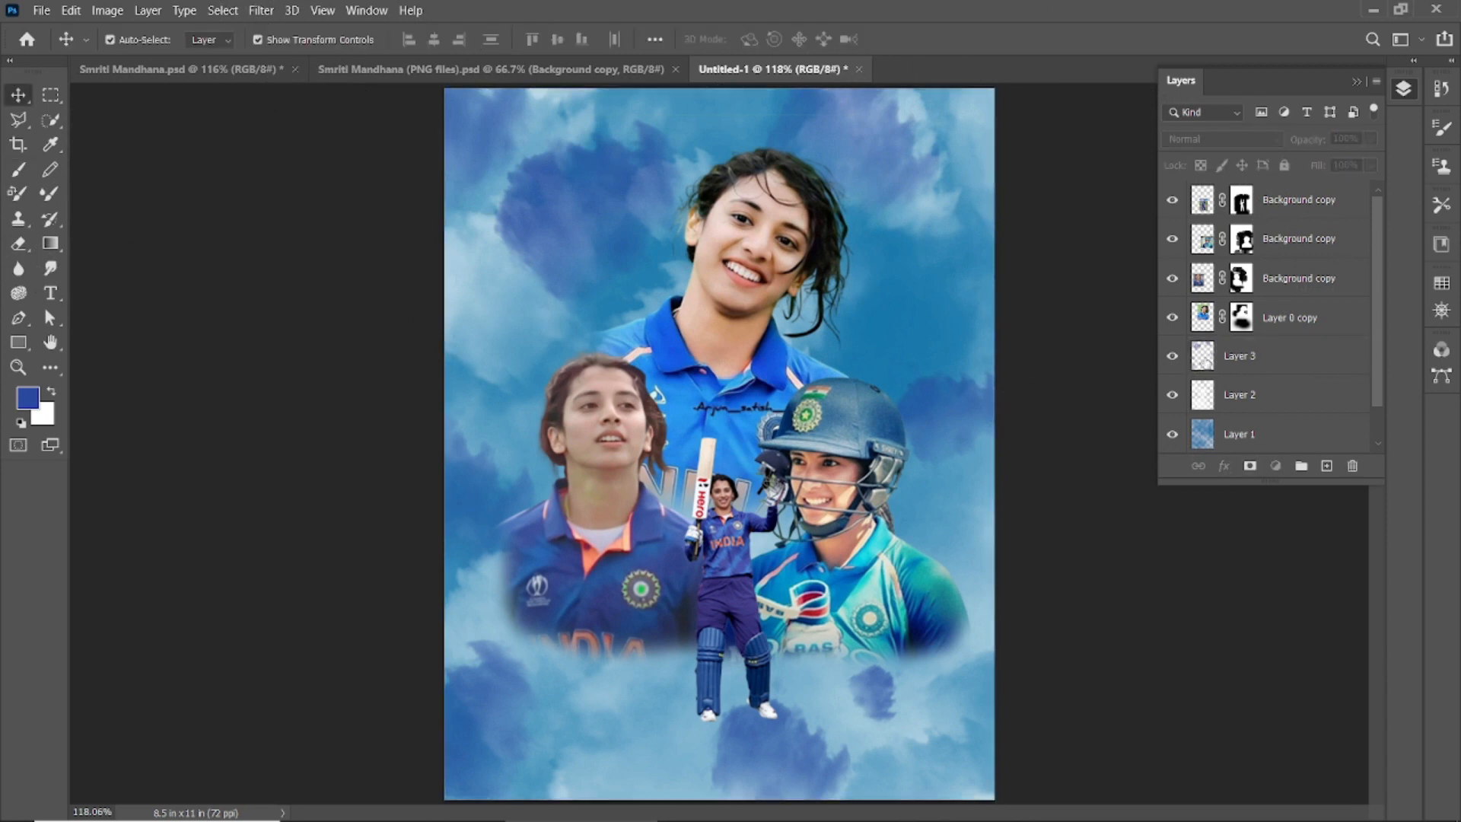
Step: Soften the white cloud layer with a slight Gaussian Blur and set its opacity to 36%
{"action": "left_click", "coordinate": [1293, 394]}
{"action": "left_click", "coordinate": [1173, 395]}
{"action": "left_click", "coordinate": [1173, 395]}
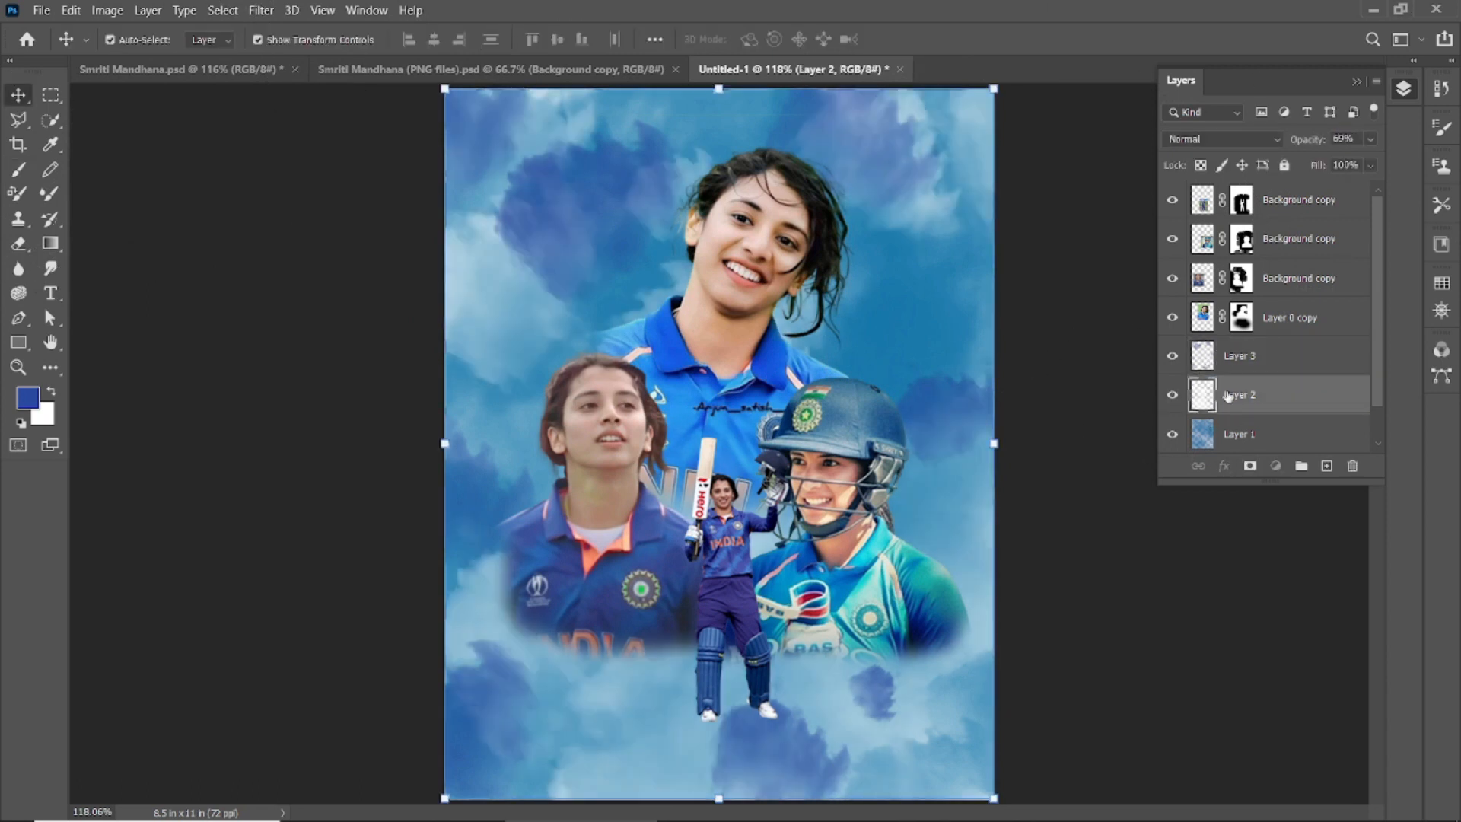
{"action": "left_click", "coordinate": [261, 11]}
{"action": "mouse_move", "coordinate": [410, 238]}
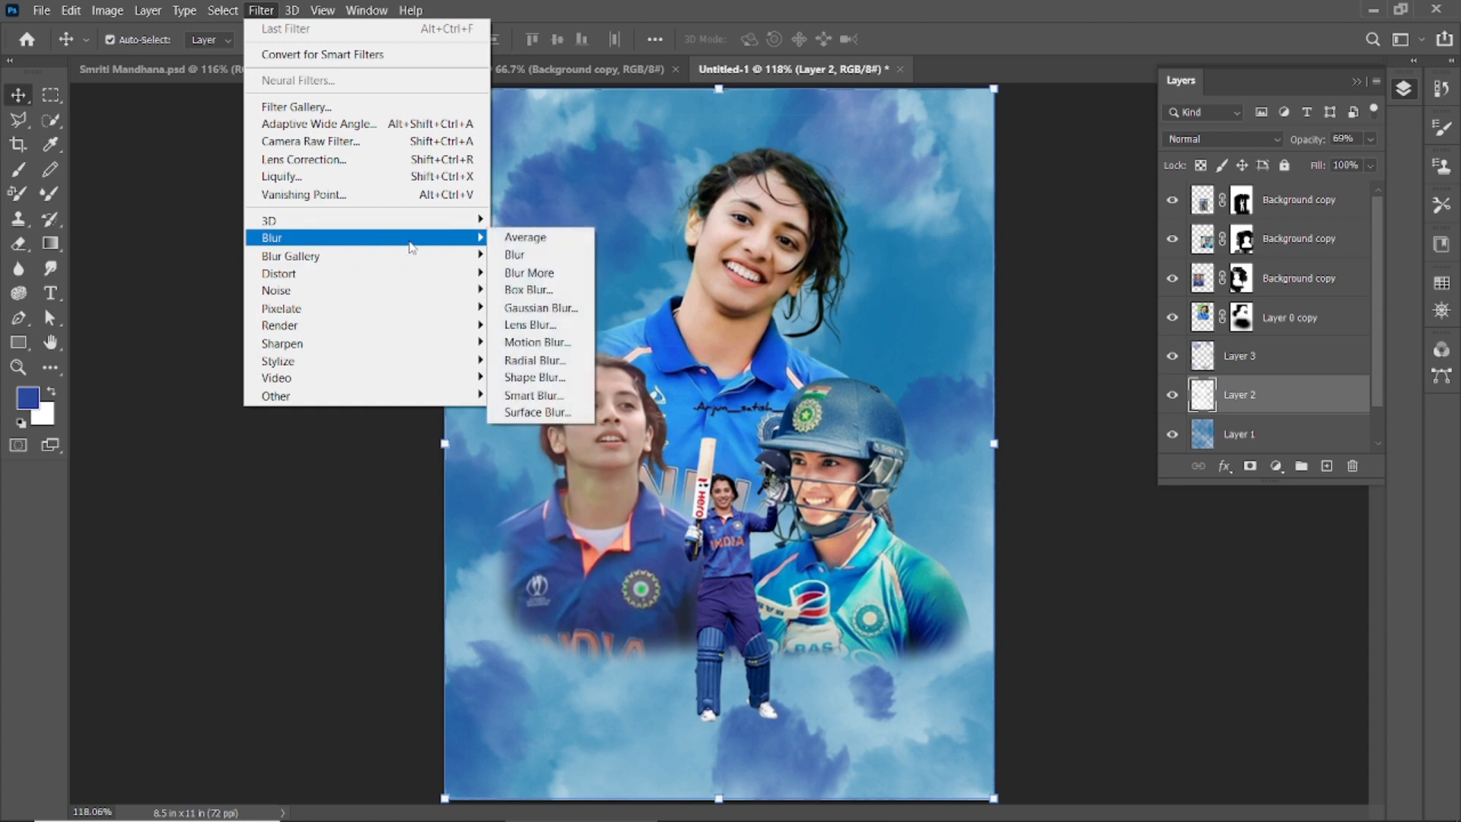
{"action": "left_click", "coordinate": [542, 308]}
{"action": "left_click_drag", "start_coordinate": [875, 436], "coordinate": [1104, 225]}
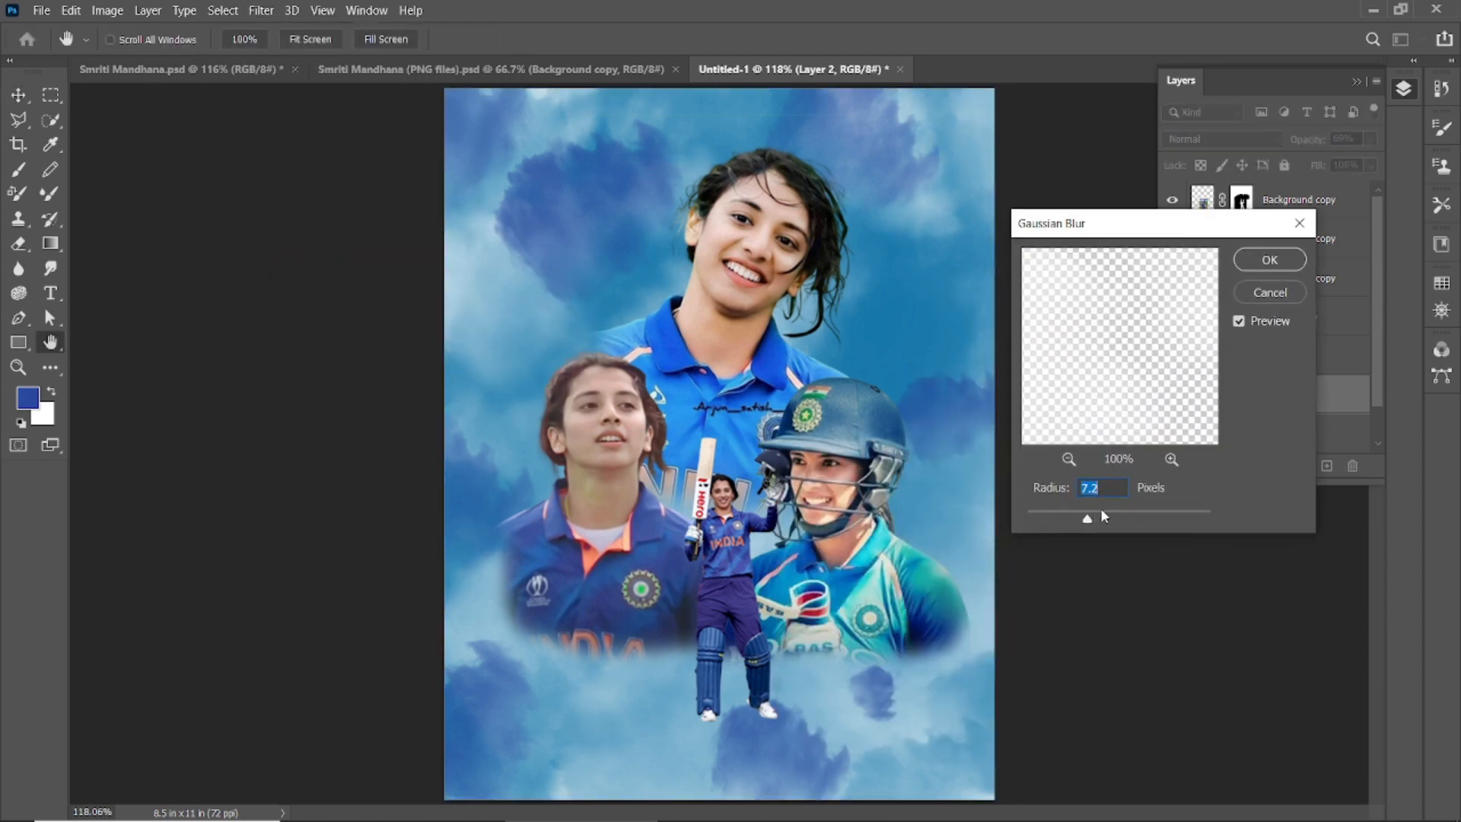
{"action": "left_click_drag", "start_coordinate": [1086, 519], "coordinate": [1077, 517]}
{"action": "left_click", "coordinate": [1269, 260]}
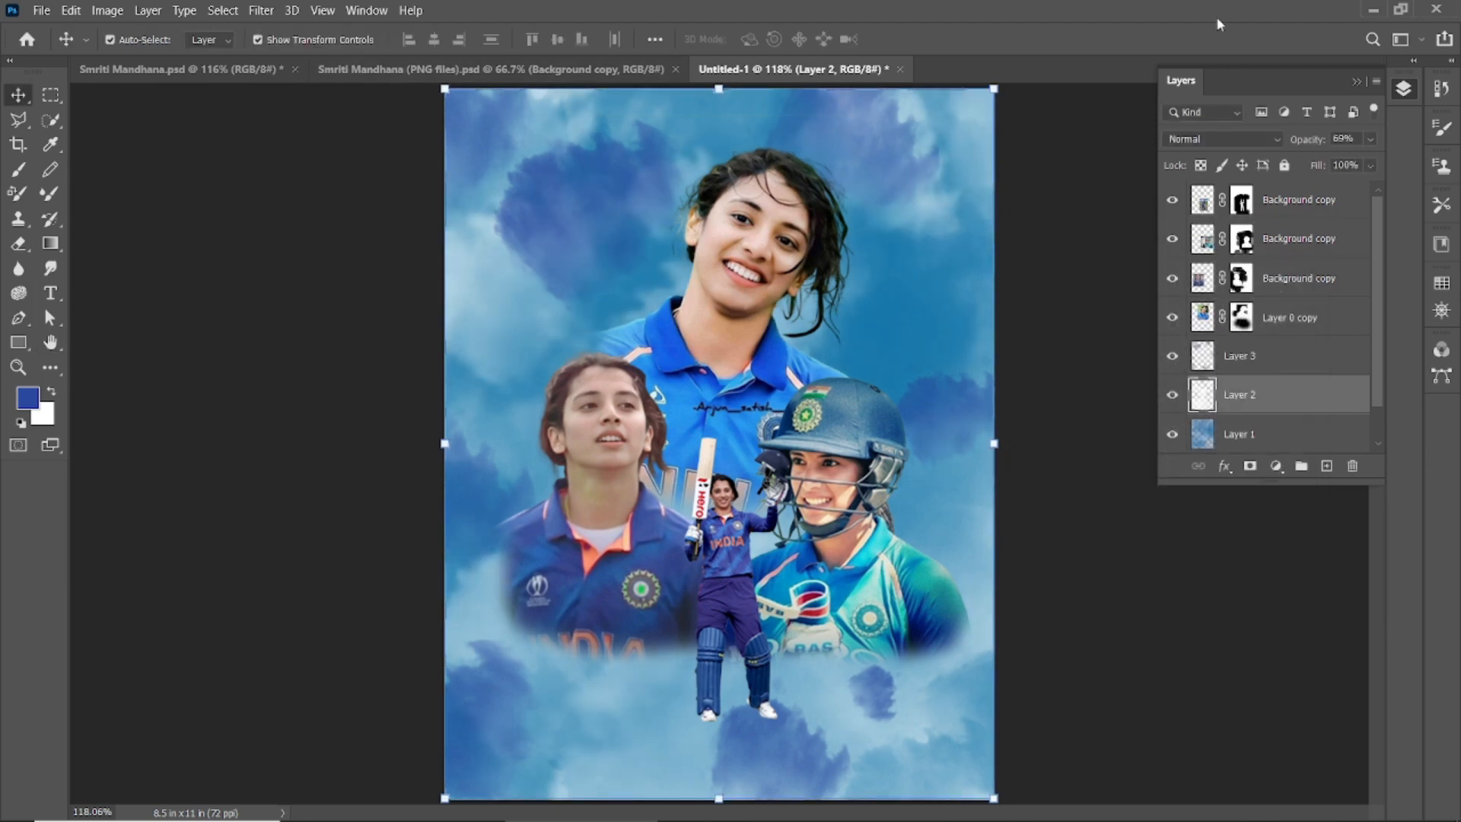
{"action": "type", "text": "36"}
{"action": "key", "text": "Return"}
Step: Apply a Gaussian Blur with a 75.5 pixel radius to the dark blue cloud layer
{"action": "left_click", "coordinate": [1206, 356]}
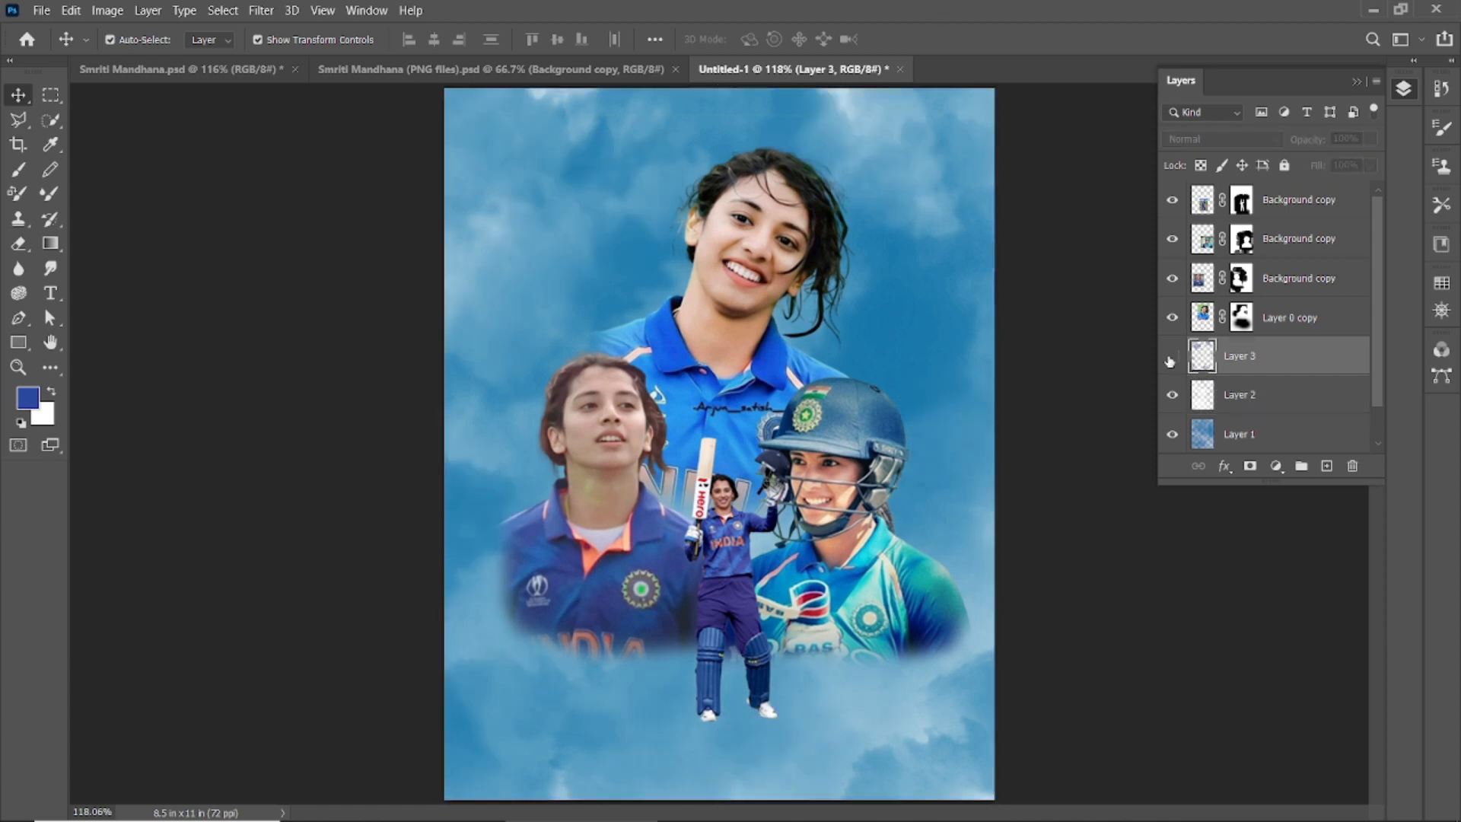
{"action": "left_click", "coordinate": [262, 11]}
{"action": "mouse_move", "coordinate": [392, 235]}
{"action": "left_click", "coordinate": [533, 295]}
{"action": "left_click_drag", "start_coordinate": [1066, 510], "coordinate": [1139, 512]}
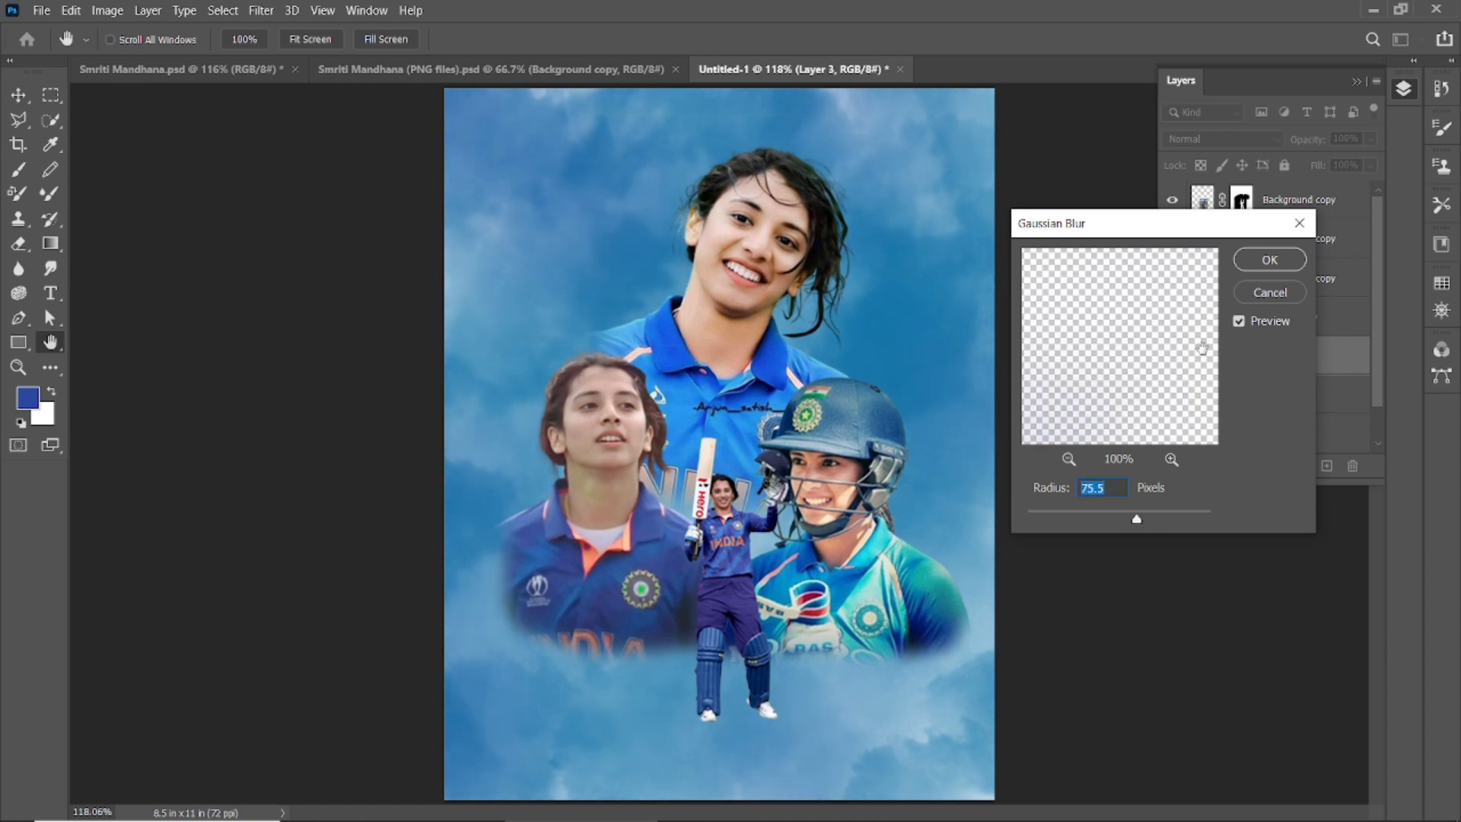
{"action": "key", "text": "Return"}
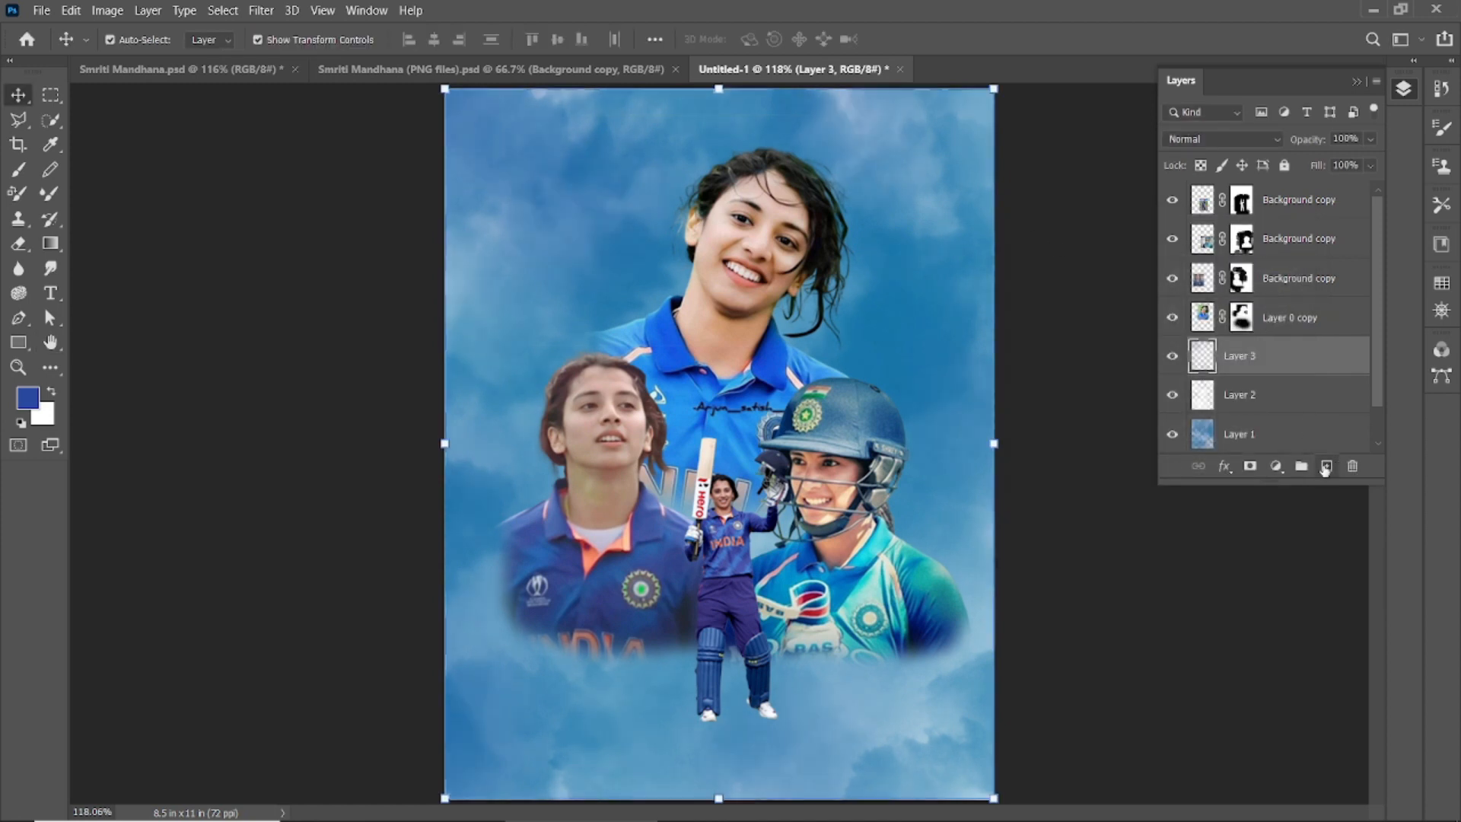
Step: Add a new layer above the dark blue clouds and sample the orange of the left player's collar as the brush color
{"action": "left_click", "coordinate": [1326, 466]}
{"action": "left_click", "coordinate": [49, 145]}
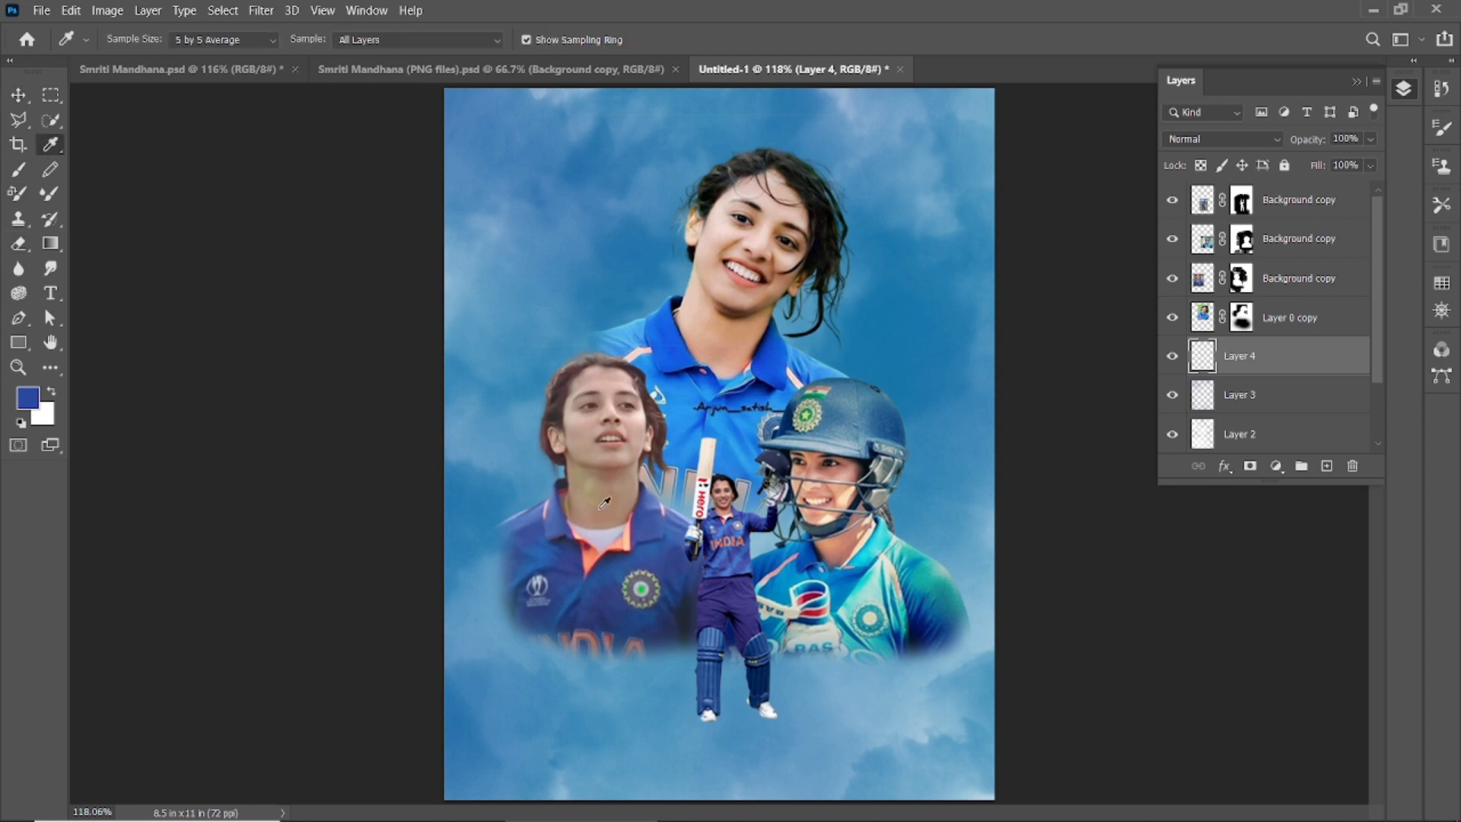
{"action": "left_click", "coordinate": [593, 551]}
{"action": "left_click", "coordinate": [20, 170]}
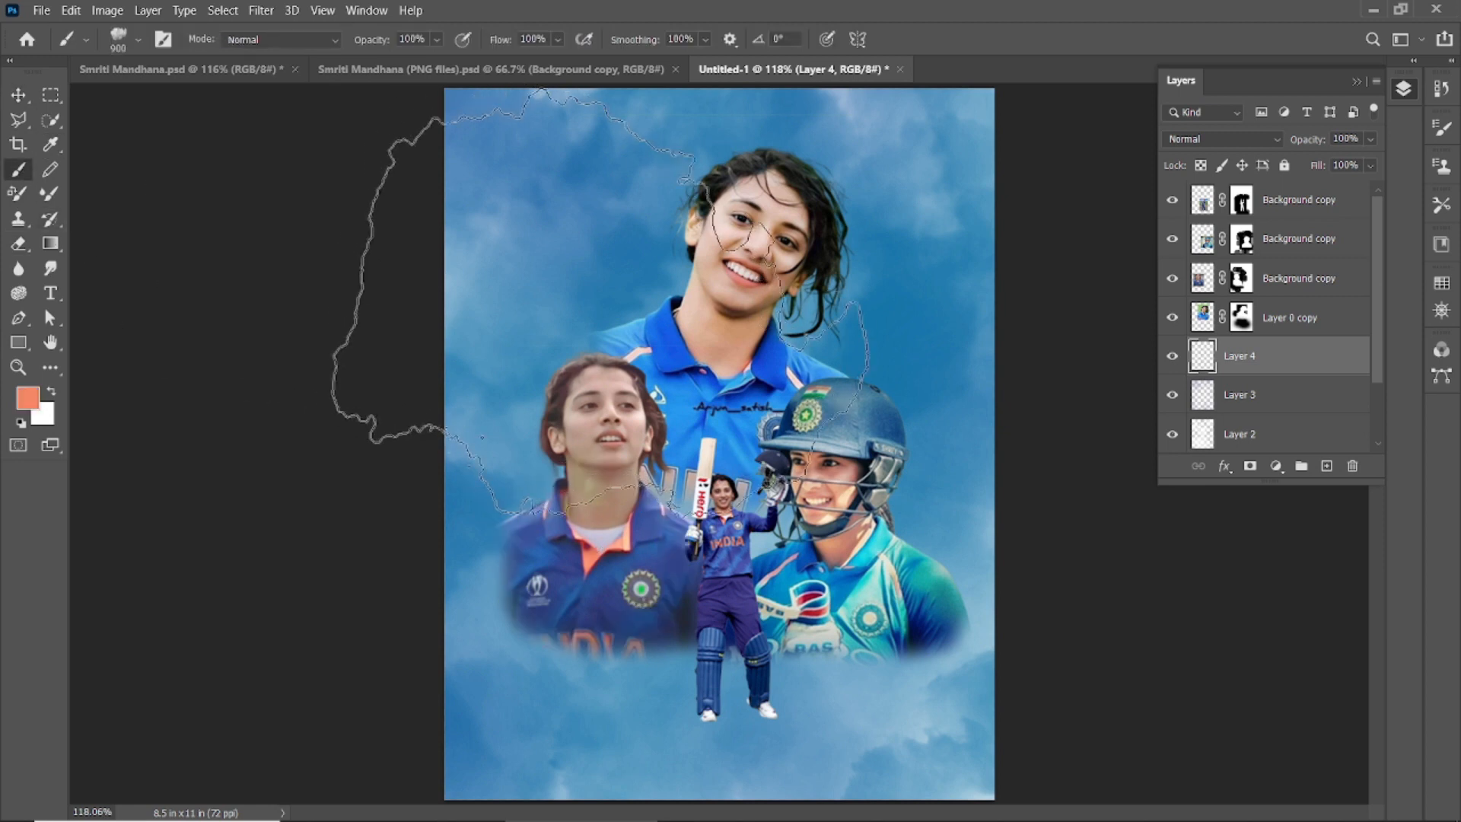
Step: Stamp orange clouds at 300 px along the page's left edge and beside the helmeted player at the right edge
{"action": "key", "text": "bracketleft"}
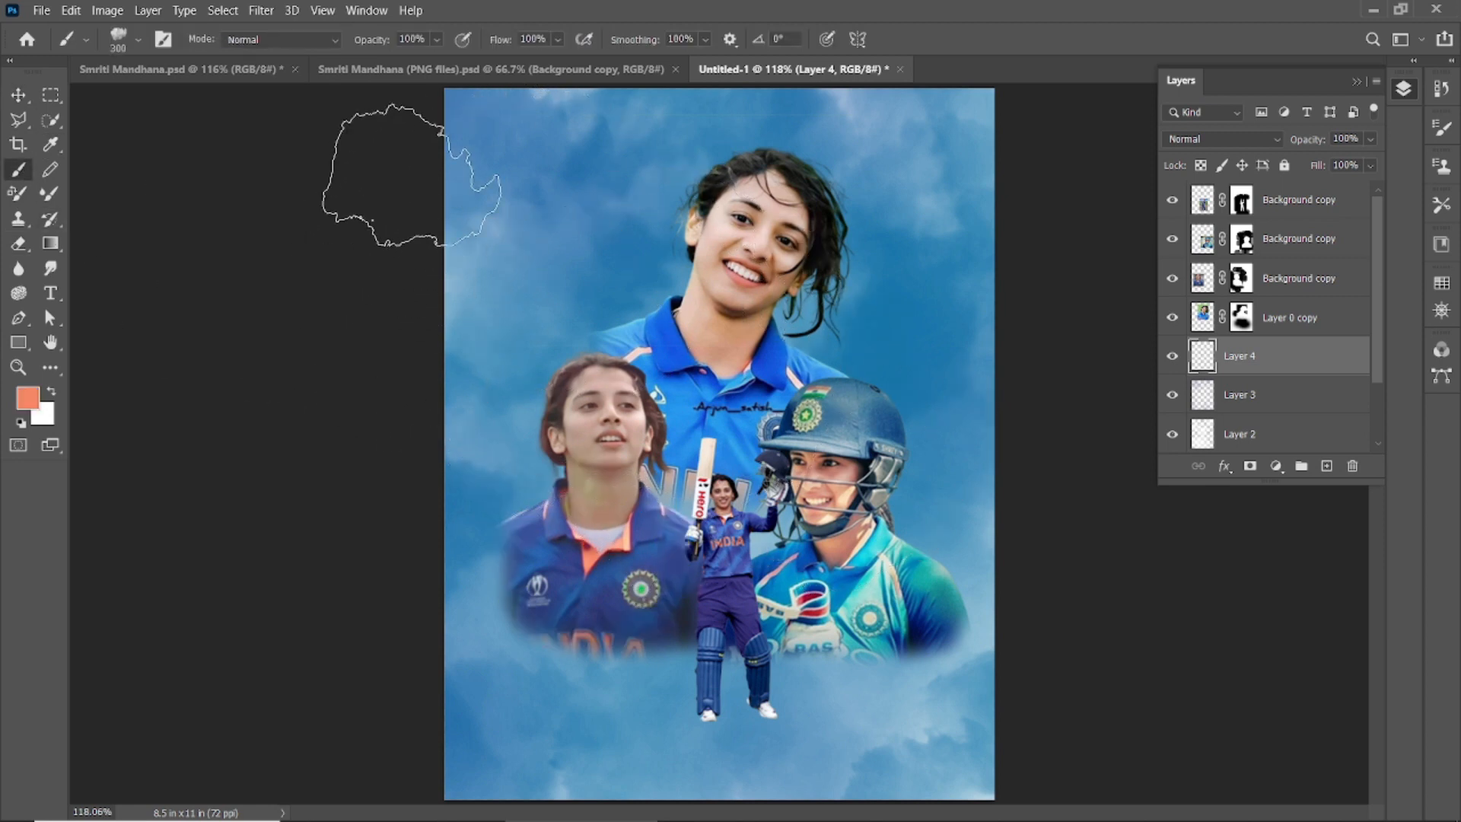
{"action": "left_click", "coordinate": [430, 186]}
{"action": "left_click", "coordinate": [426, 634]}
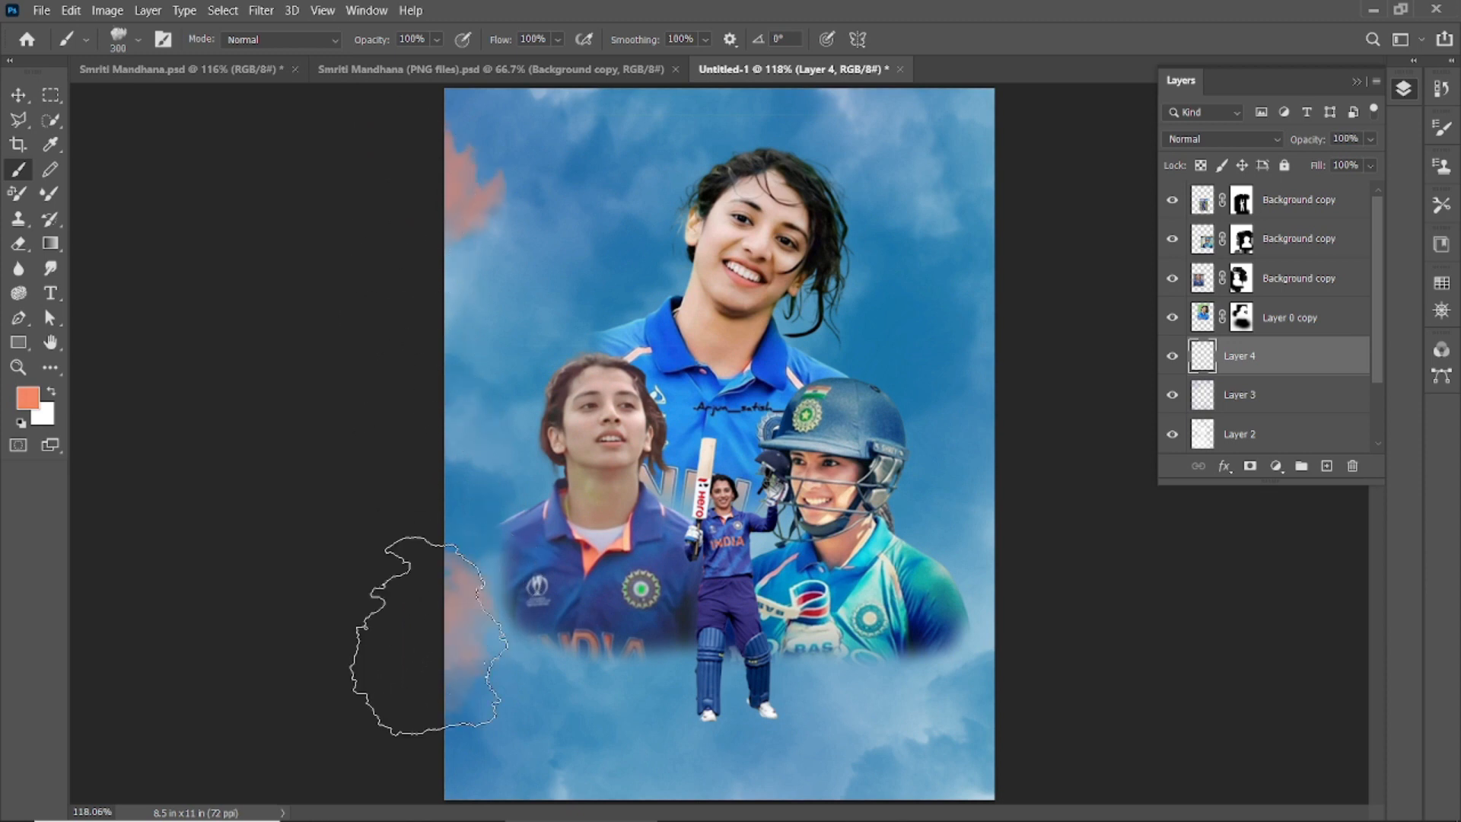
{"action": "left_click_drag", "start_coordinate": [1017, 643], "coordinate": [1033, 570]}
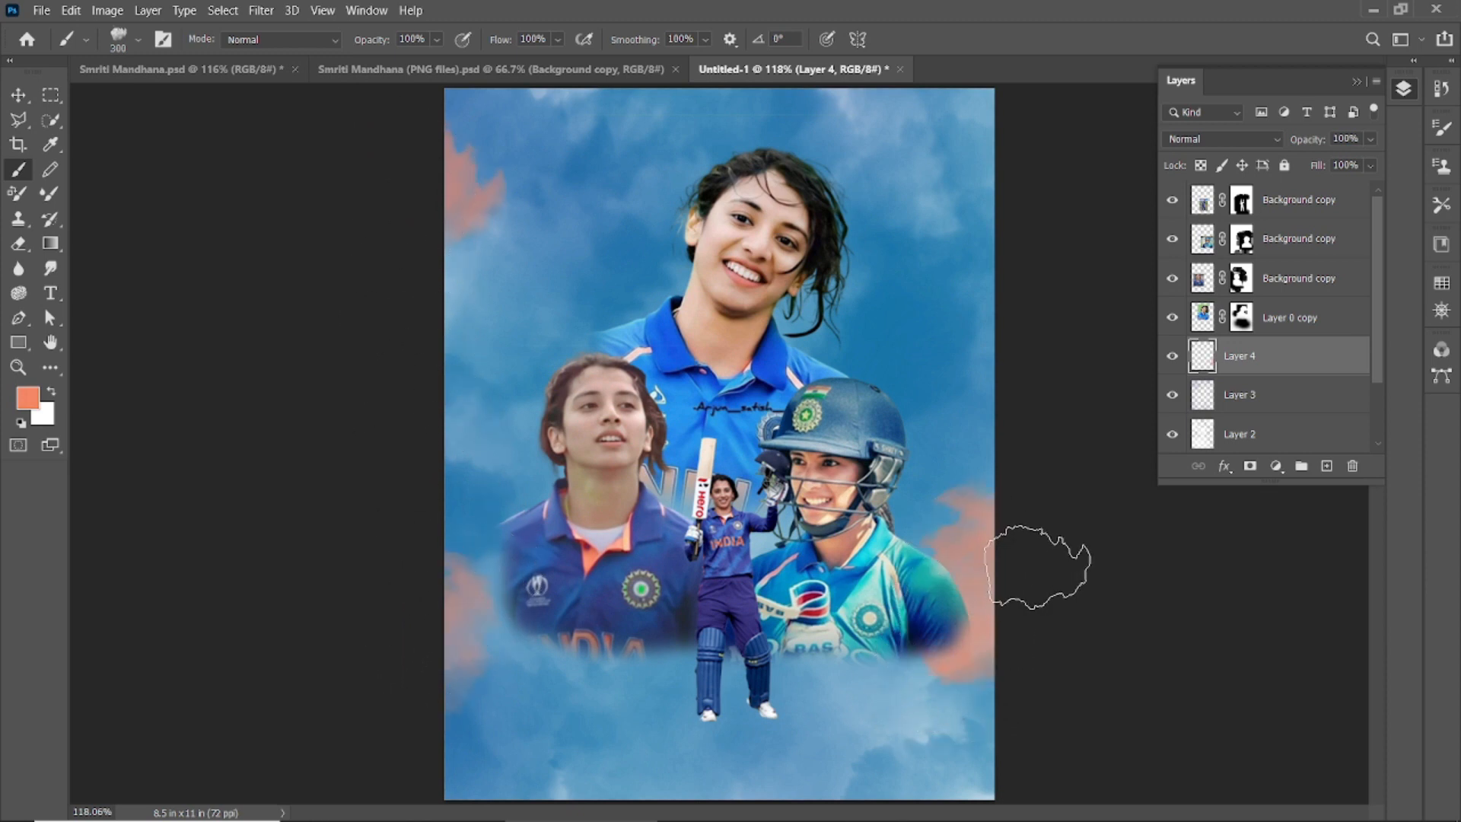
Step: Stamp orange clouds beside the large player's neck, in the upper-right corner and at the bottom centre, enlarging the brush to 400 px
{"action": "left_click", "coordinate": [677, 287]}
{"action": "key", "text": "bracketright"}
{"action": "key", "text": "bracketright"}
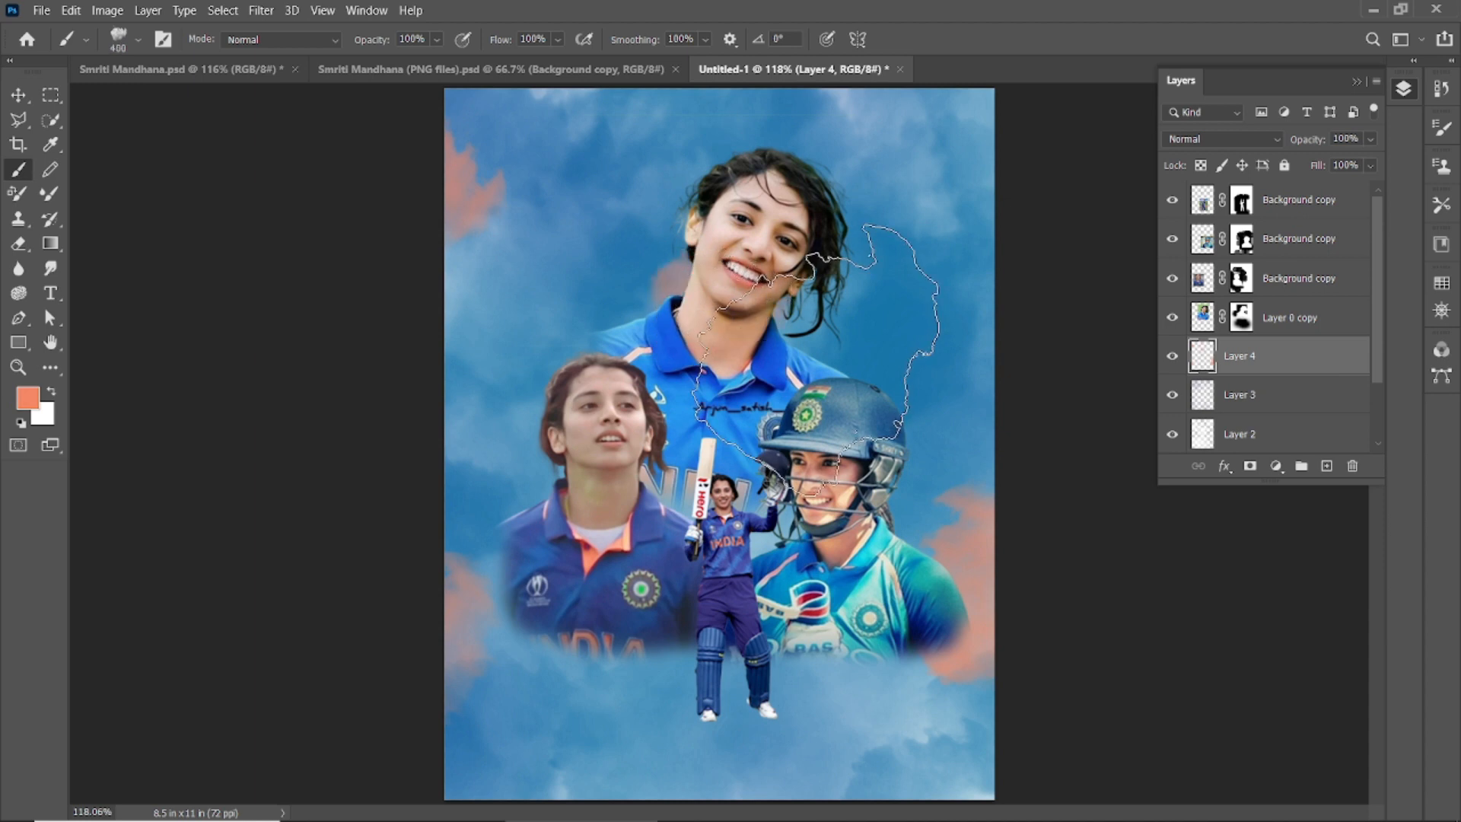
{"action": "left_click", "coordinate": [1088, 114]}
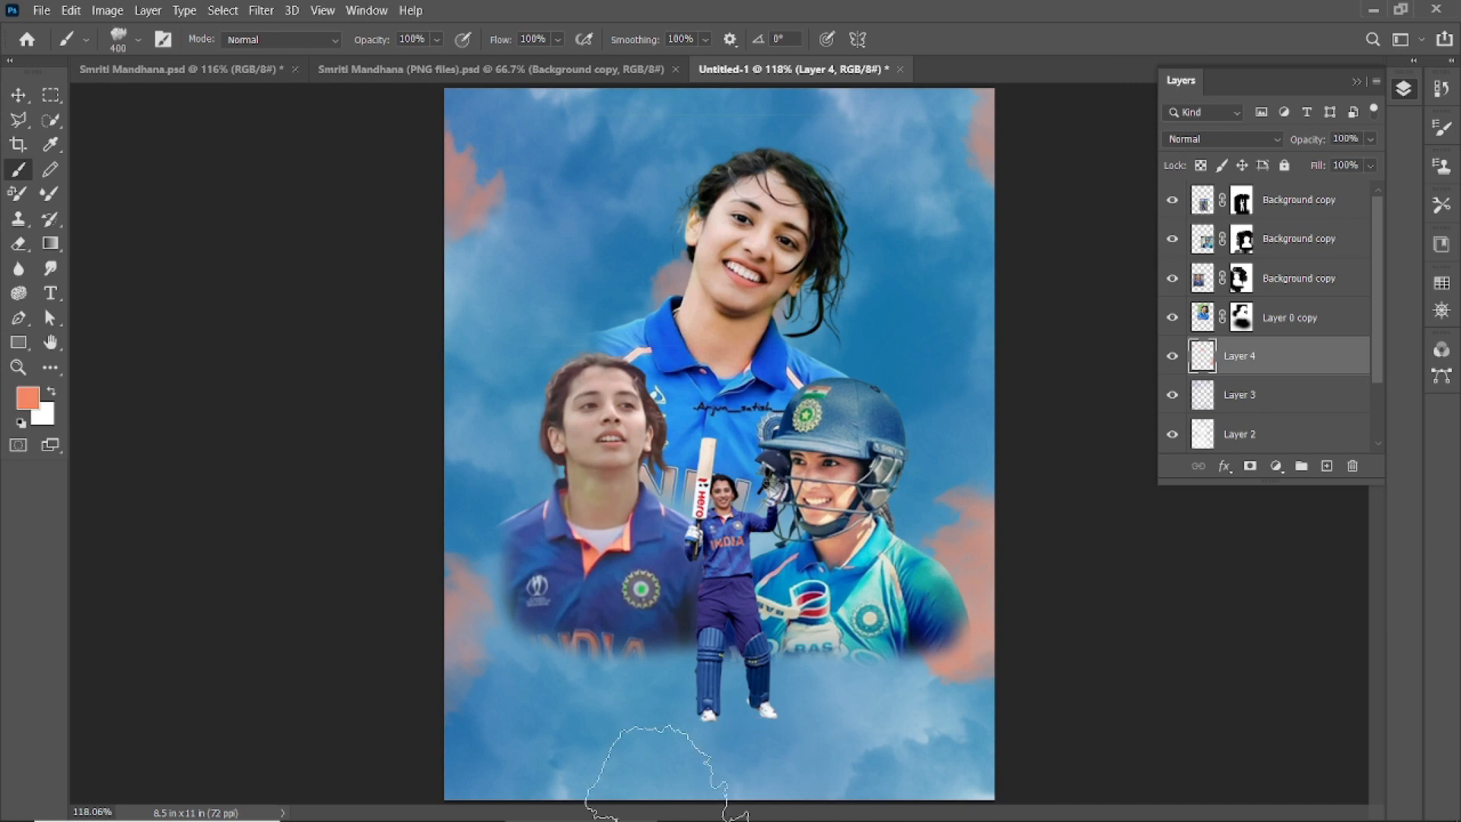
{"action": "scroll", "coordinate": [678, 702], "scroll_direction": "down", "scroll_amount": 4}
{"action": "left_click", "coordinate": [720, 712]}
{"action": "key", "text": "ctrl+0"}
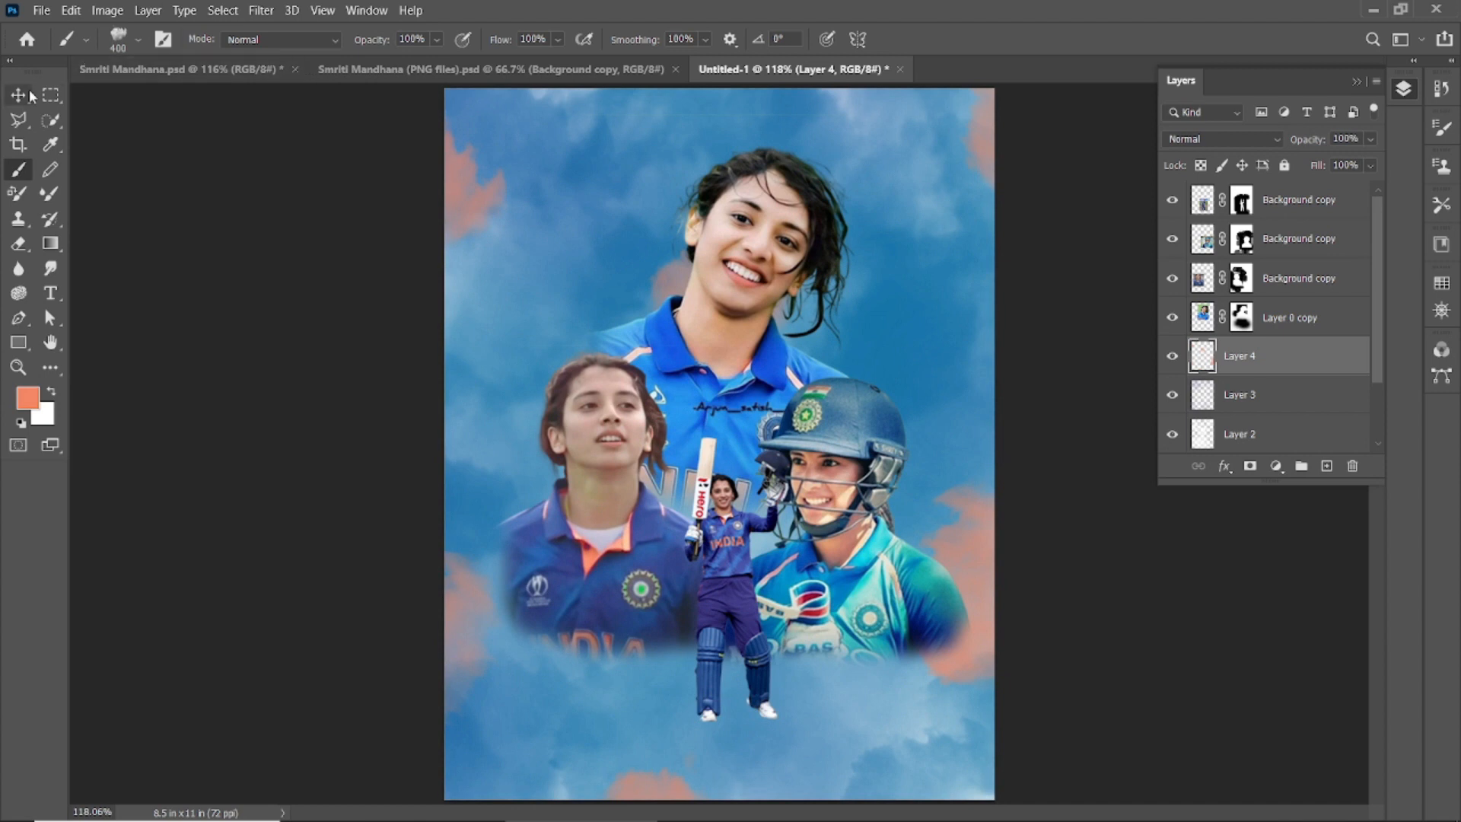
Step: Try a Gaussian Blur on the orange cloud layer
{"action": "left_click", "coordinate": [18, 94]}
{"action": "left_click", "coordinate": [261, 10]}
{"action": "mouse_move", "coordinate": [305, 235]}
{"action": "left_click", "coordinate": [540, 307]}
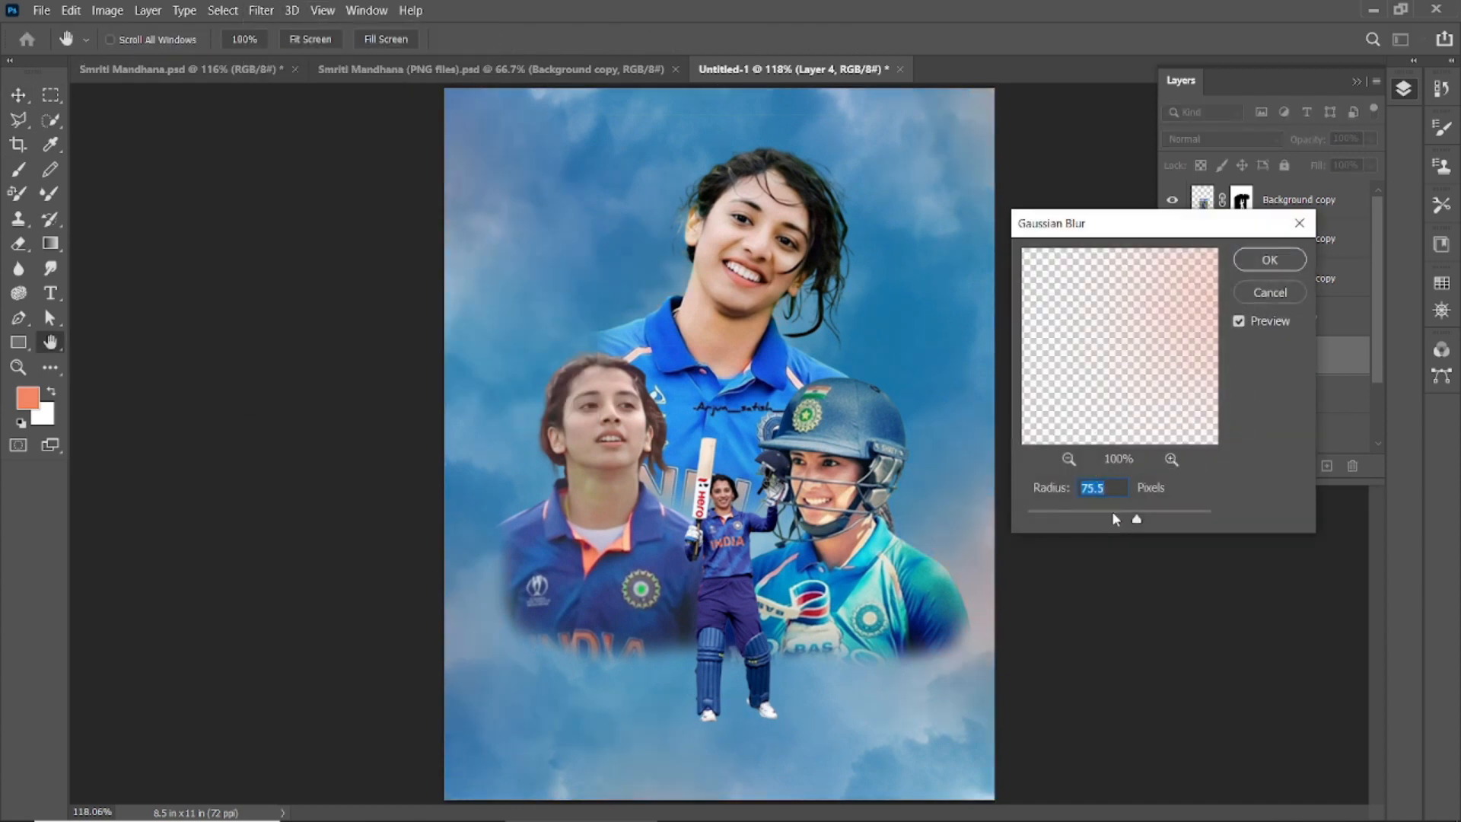
{"action": "left_click", "coordinate": [1114, 518]}
{"action": "left_click", "coordinate": [1268, 261]}
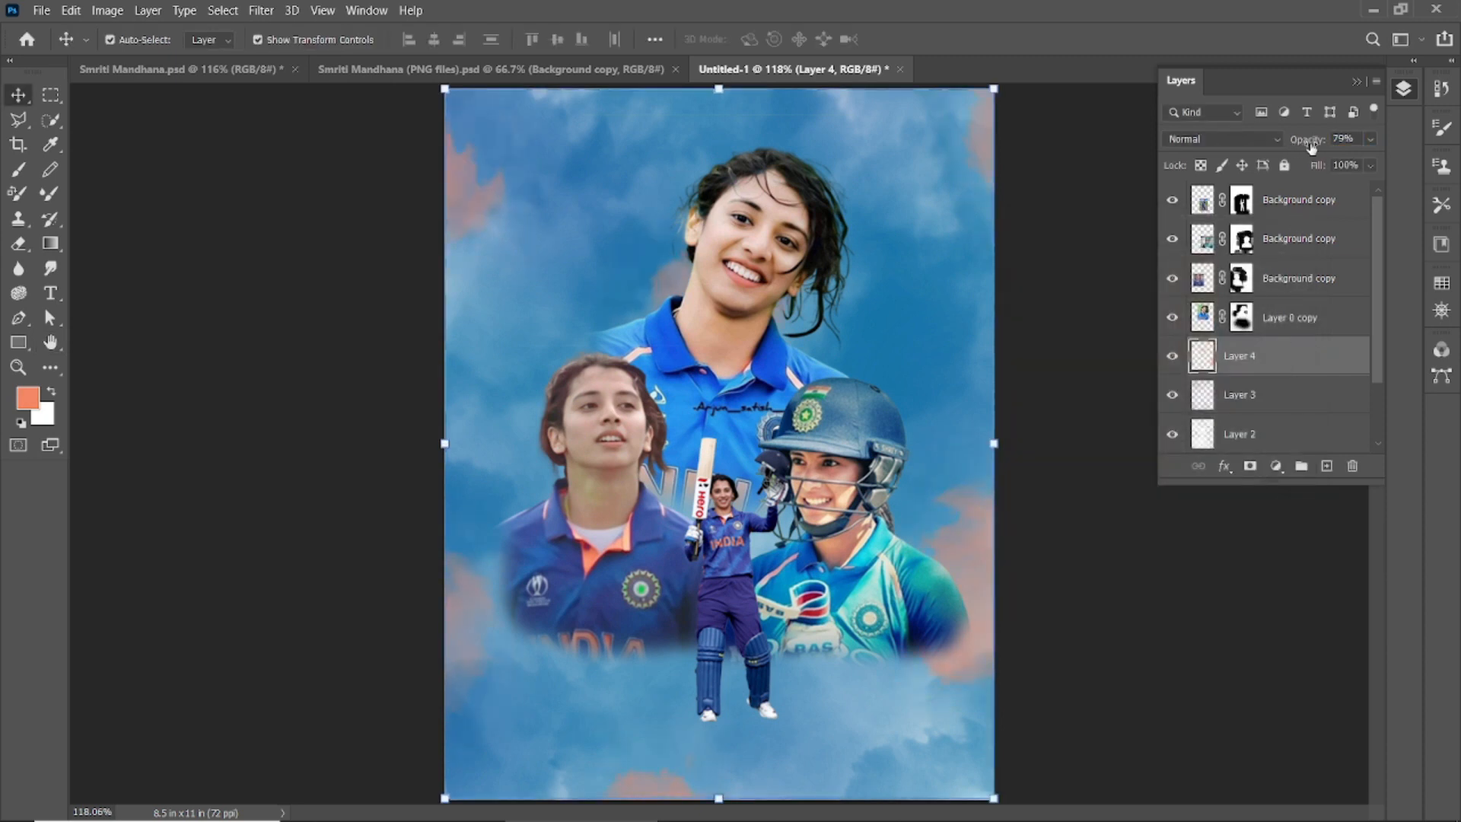
Step: Lower the orange cloud layer's opacity to 61% and soften it with a strong Gaussian Blur
{"action": "left_click", "coordinate": [265, 9]}
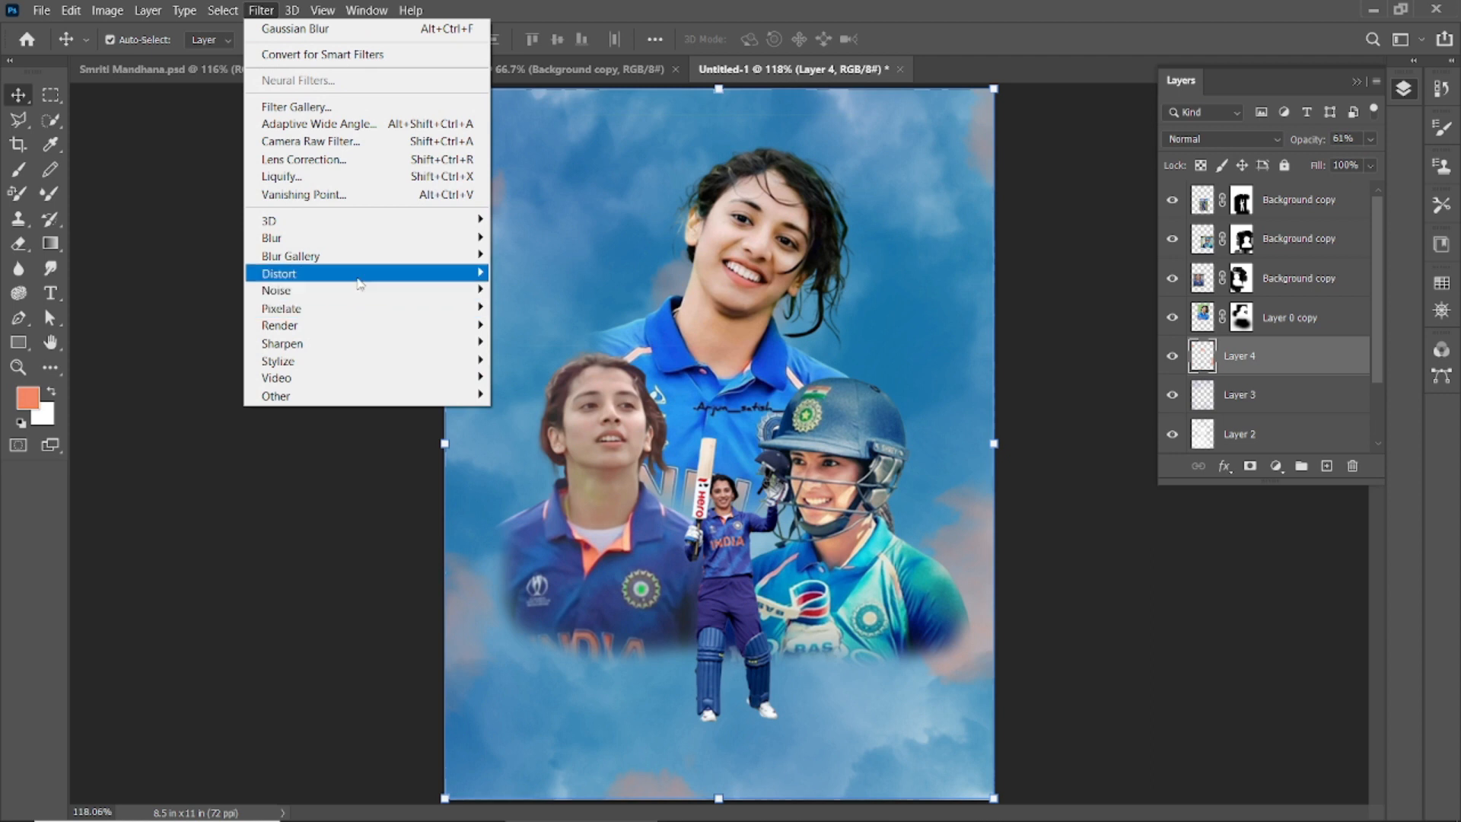
{"action": "mouse_move", "coordinate": [367, 256]}
{"action": "mouse_move", "coordinate": [456, 238]}
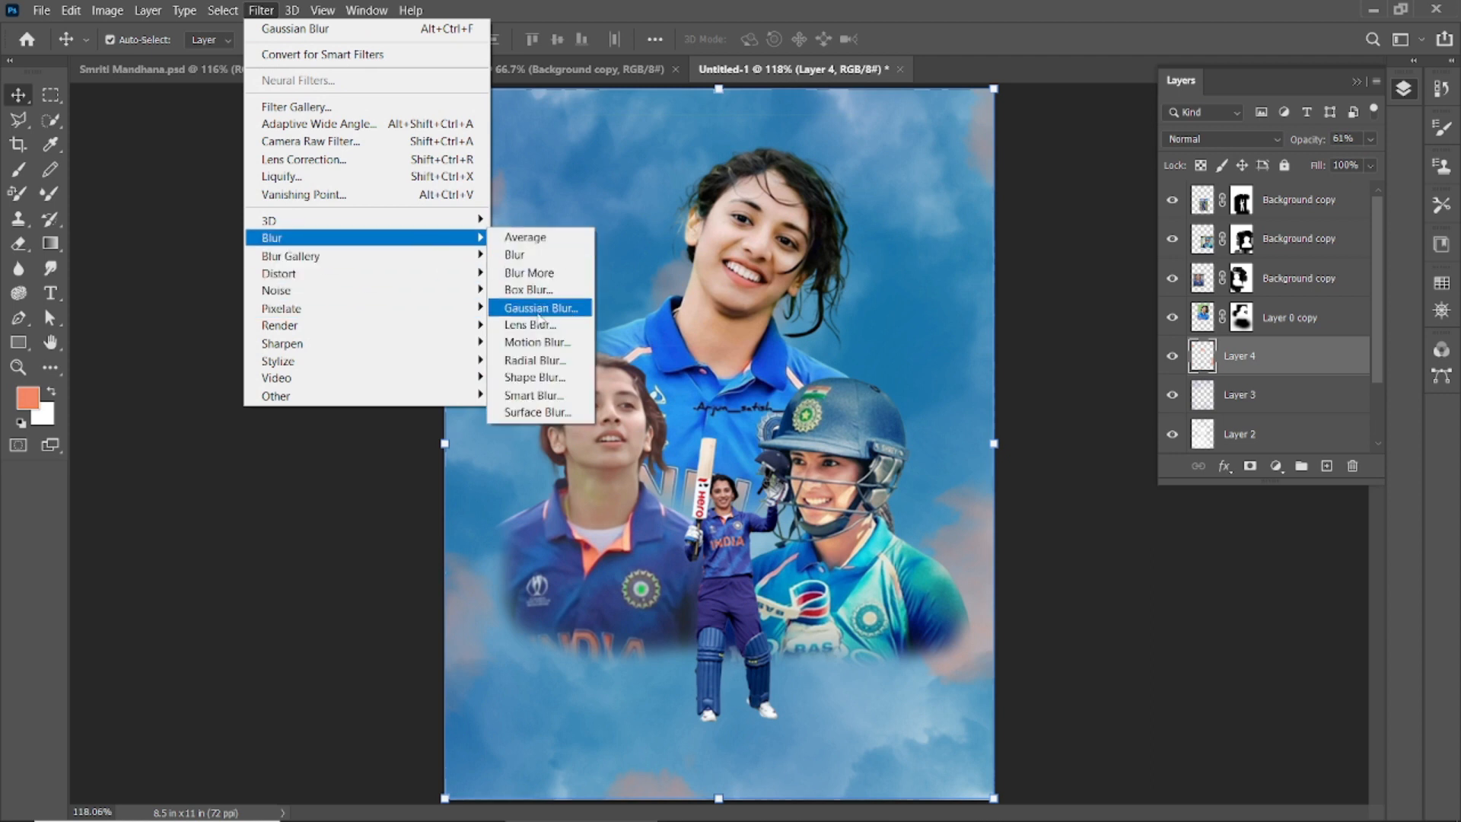
{"action": "left_click", "coordinate": [525, 308]}
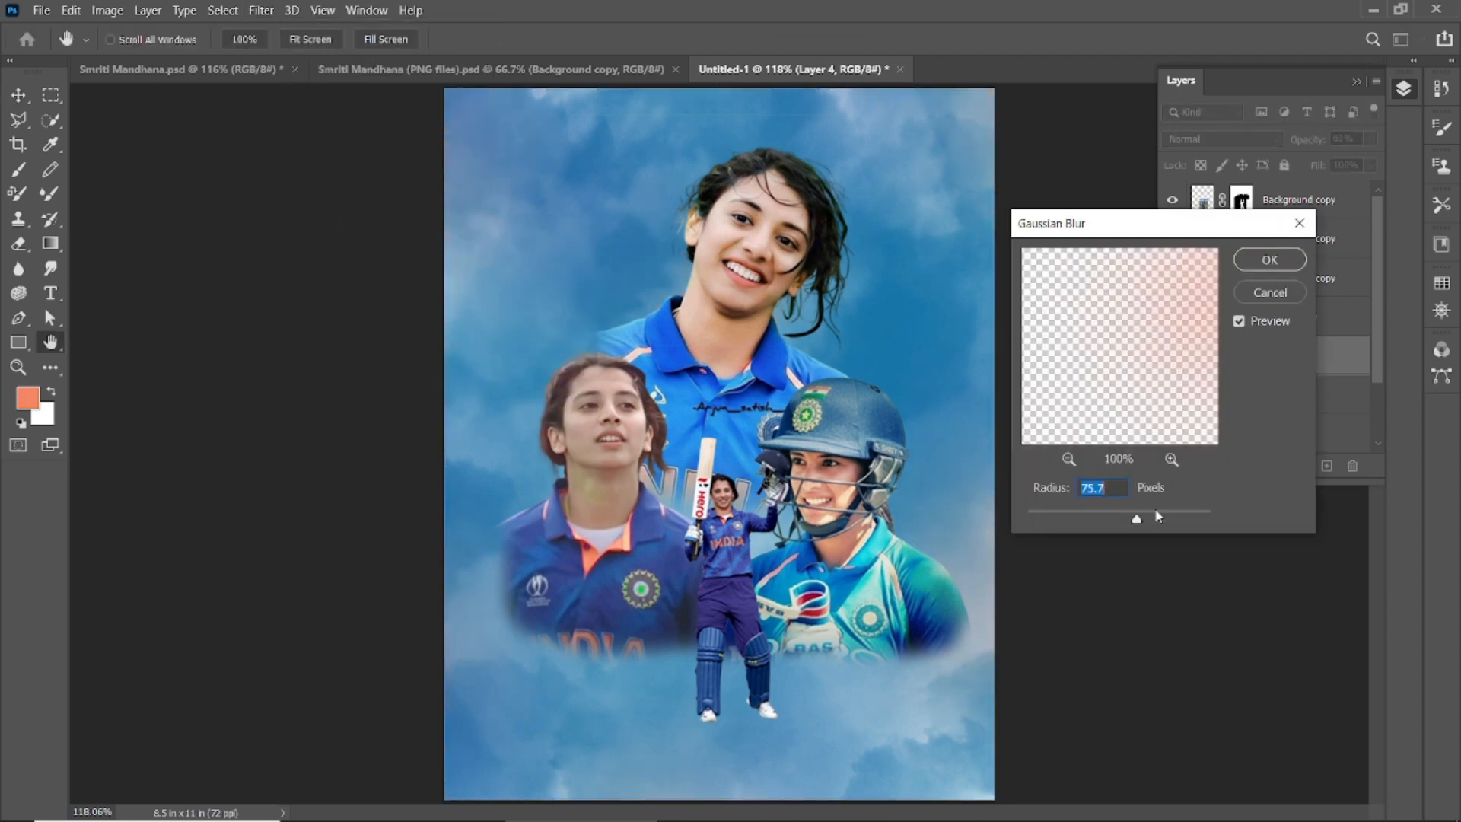
{"action": "mouse_move", "coordinate": [1112, 518]}
{"action": "left_mouse_down"}
{"action": "mouse_move", "coordinate": [1138, 525]}
{"action": "mouse_move", "coordinate": [1127, 520]}
{"action": "left_mouse_up"}
{"action": "left_click", "coordinate": [1268, 260]}
{"action": "key", "text": "v"}
{"action": "left_click", "coordinate": [1054, 178]}
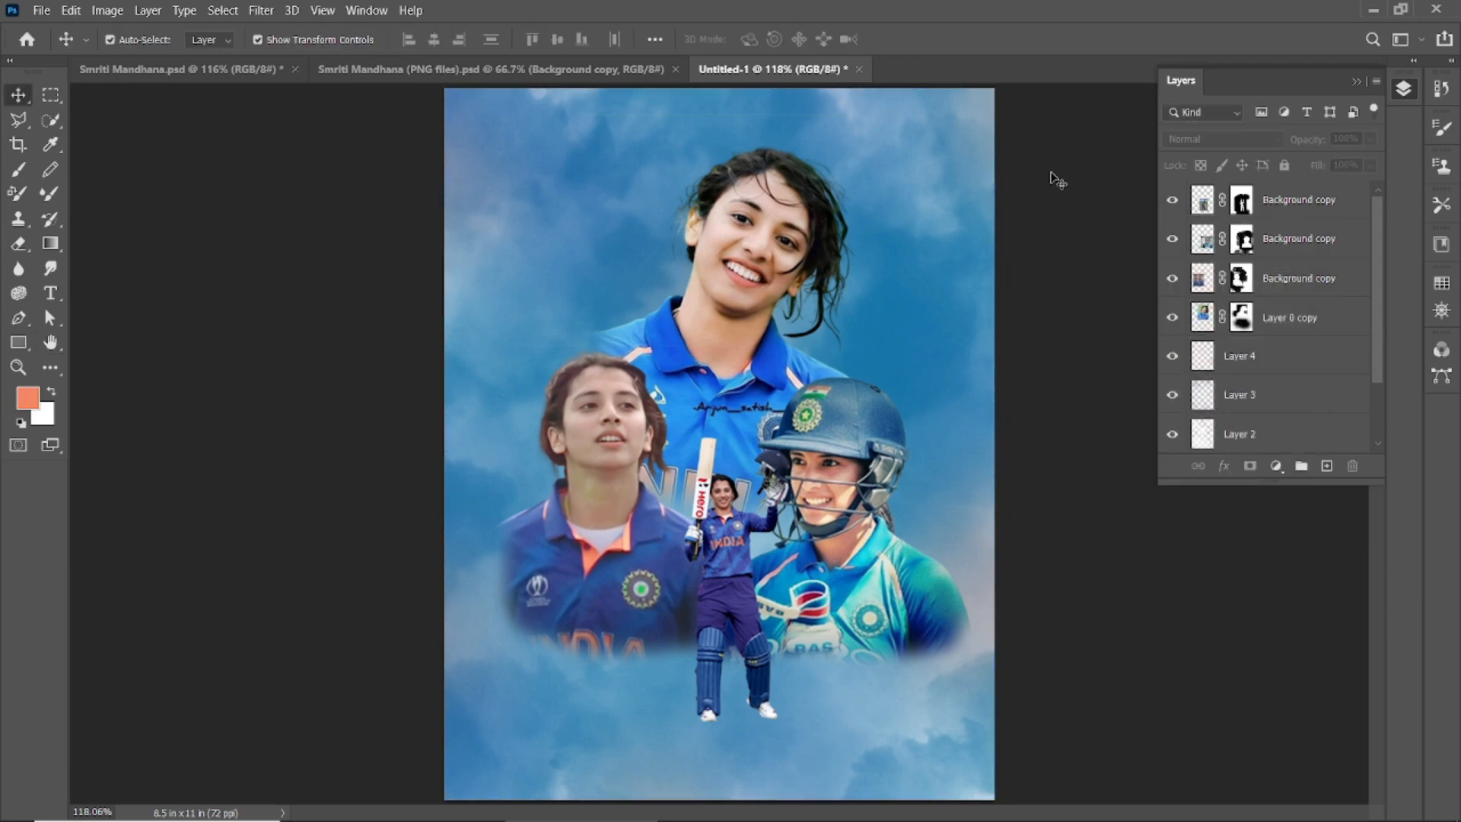
Step: Review the whole poster and compare the backdrop with individual cloud and base layers hidden and shown
{"action": "scroll", "coordinate": [860, 344], "scroll_direction": "down", "scroll_amount": 8}
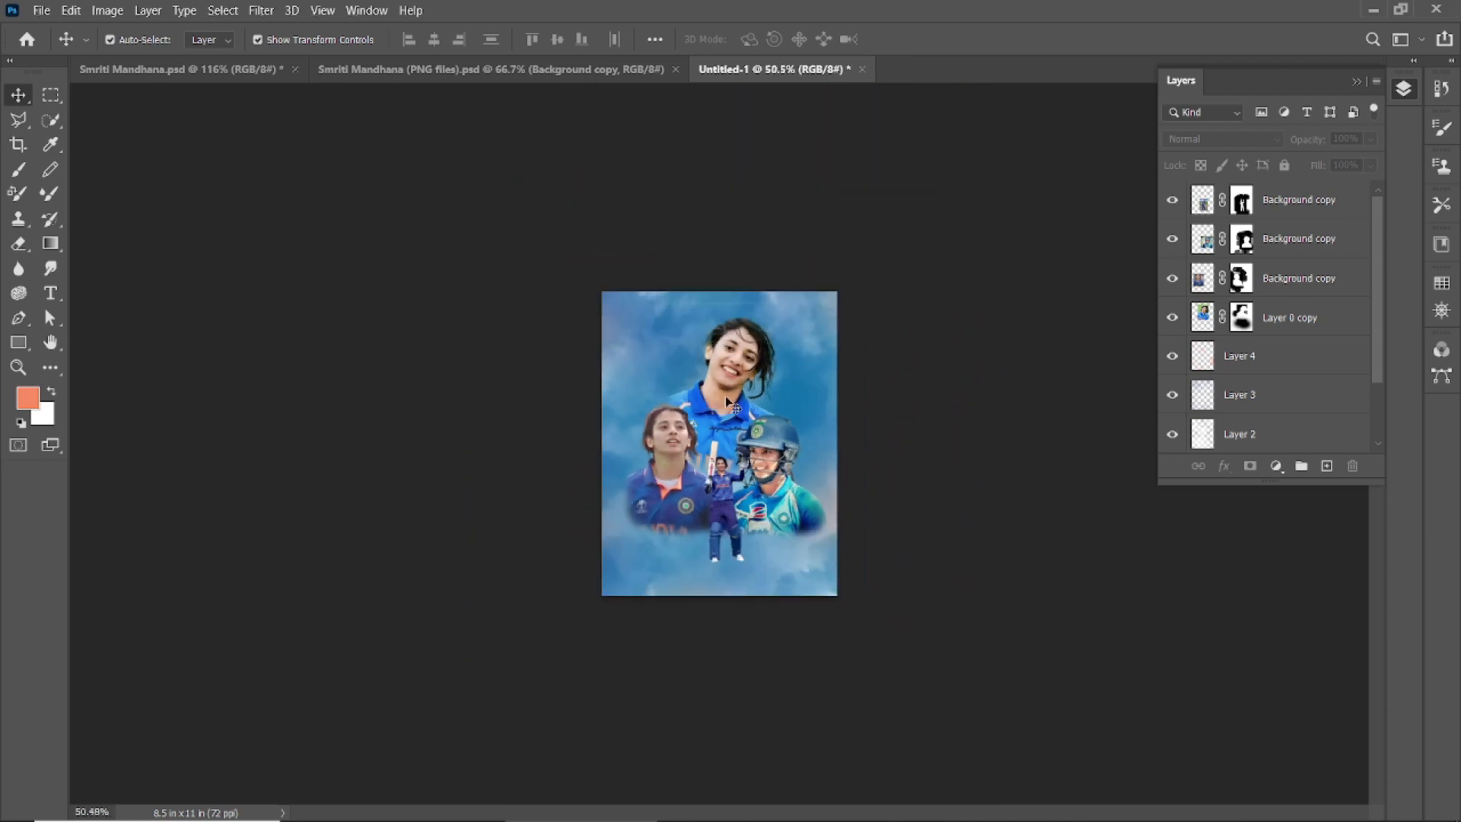
{"action": "scroll", "coordinate": [584, 361], "scroll_direction": "up", "scroll_amount": 5}
{"action": "mouse_move", "coordinate": [1176, 368]}
{"action": "left_mouse_down"}
{"action": "mouse_move", "coordinate": [1185, 427]}
{"action": "mouse_move", "coordinate": [1169, 351]}
{"action": "left_mouse_up"}
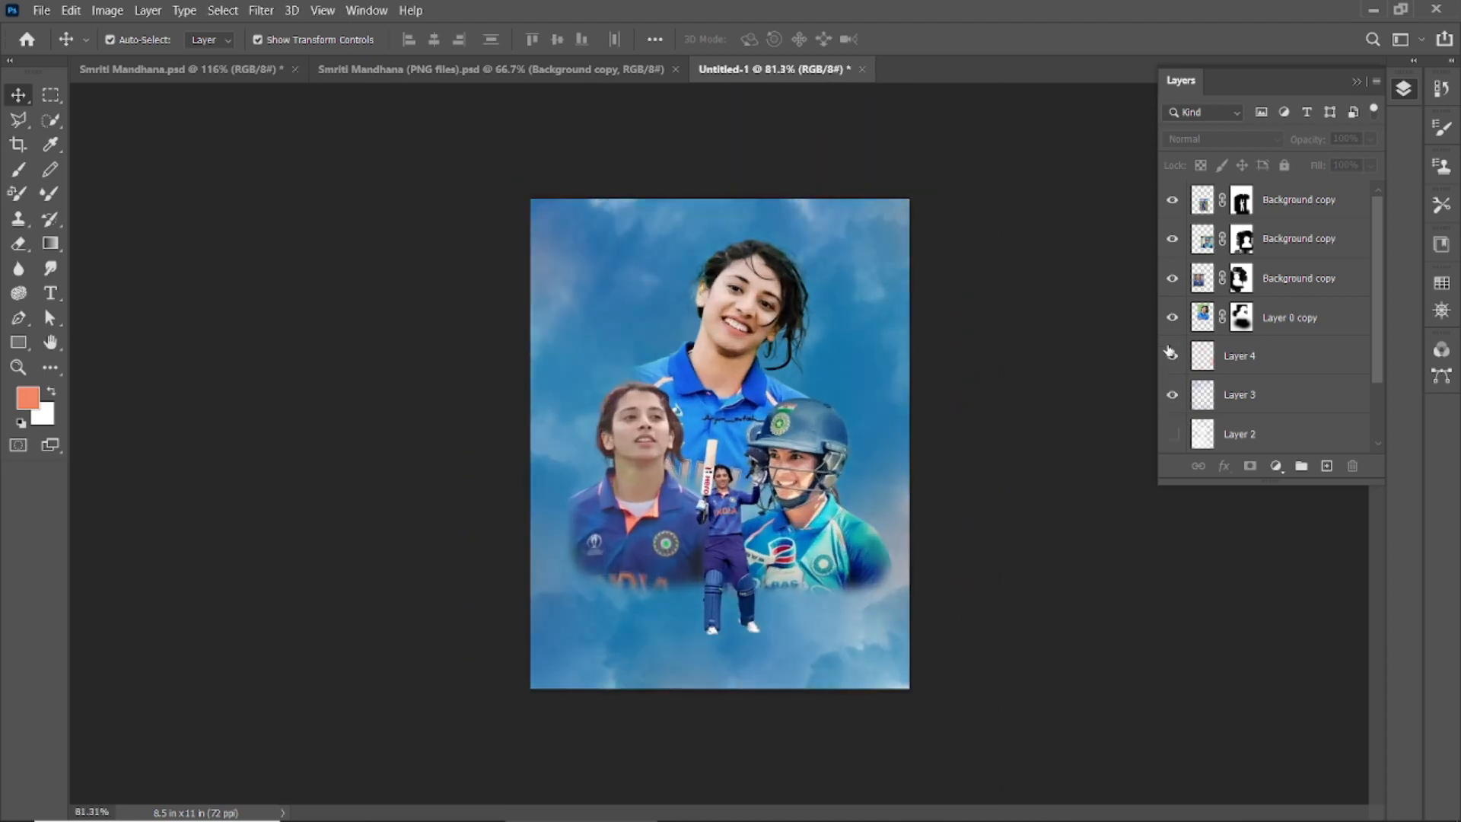
{"action": "left_click", "coordinate": [1176, 431]}
{"action": "scroll", "coordinate": [1212, 359], "scroll_direction": "down", "scroll_amount": 2}
{"action": "left_click", "coordinate": [1172, 435]}
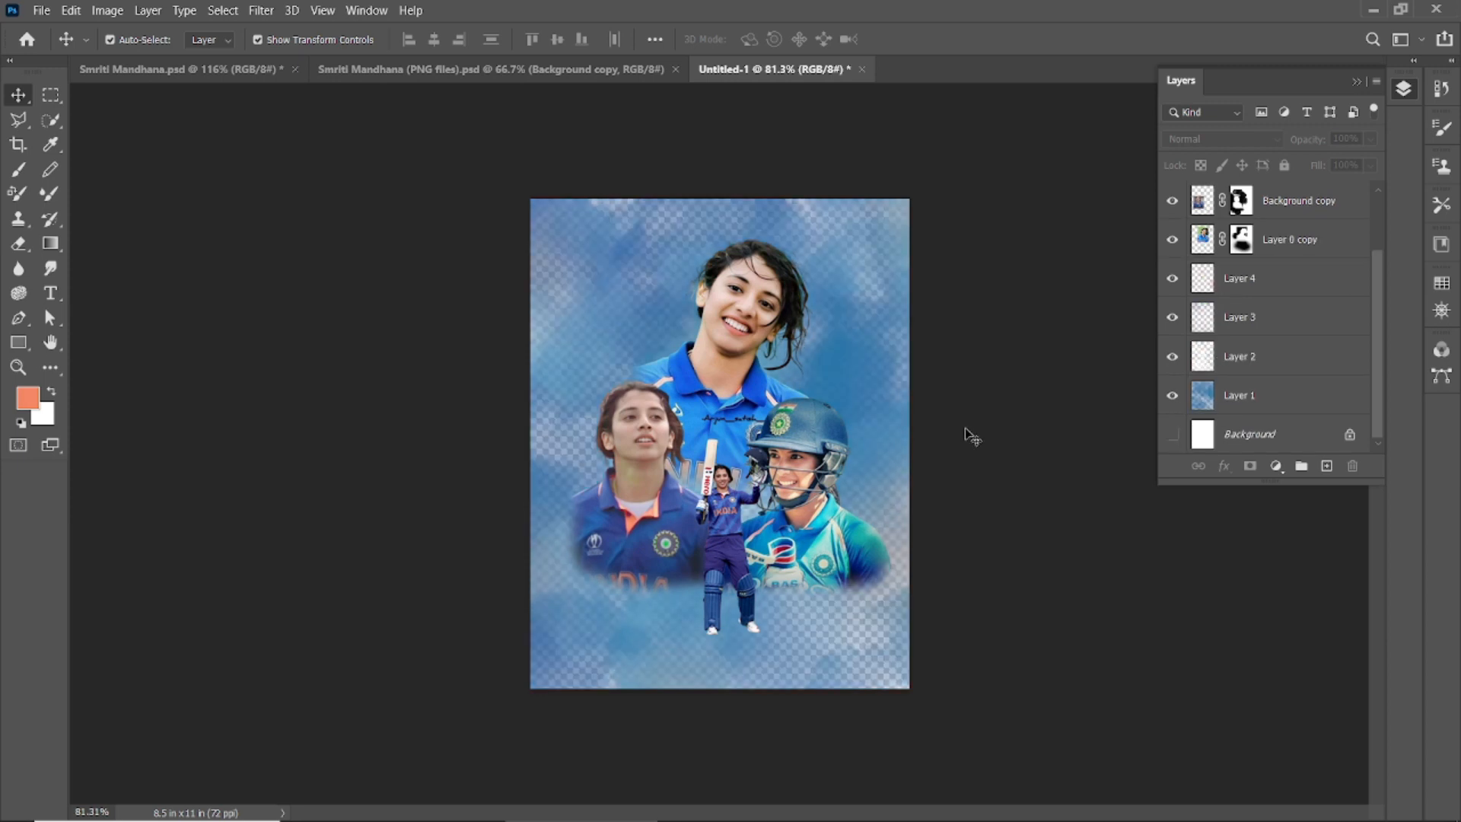
{"action": "left_click", "coordinate": [1173, 434]}
Step: Activate the helmeted player's layer mask and choose a soft round brush at 400 px
{"action": "scroll", "coordinate": [890, 595], "scroll_direction": "up", "scroll_amount": 3}
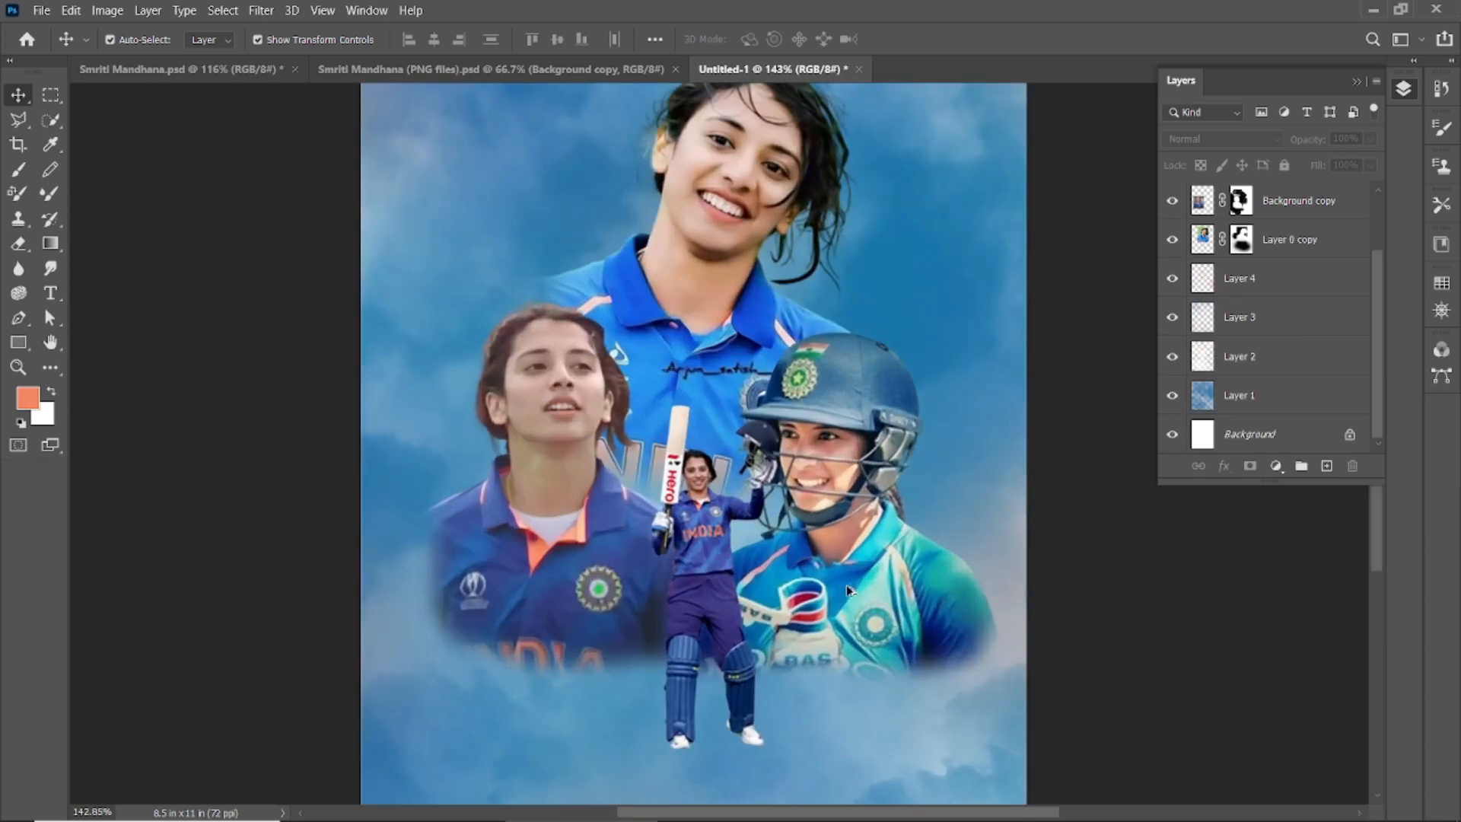
{"action": "left_click", "coordinate": [894, 583]}
{"action": "left_click_drag", "start_coordinate": [1123, 593], "coordinate": [1017, 487]}
{"action": "scroll", "coordinate": [967, 514], "scroll_direction": "up", "scroll_amount": 2}
{"action": "left_click", "coordinate": [1242, 201]}
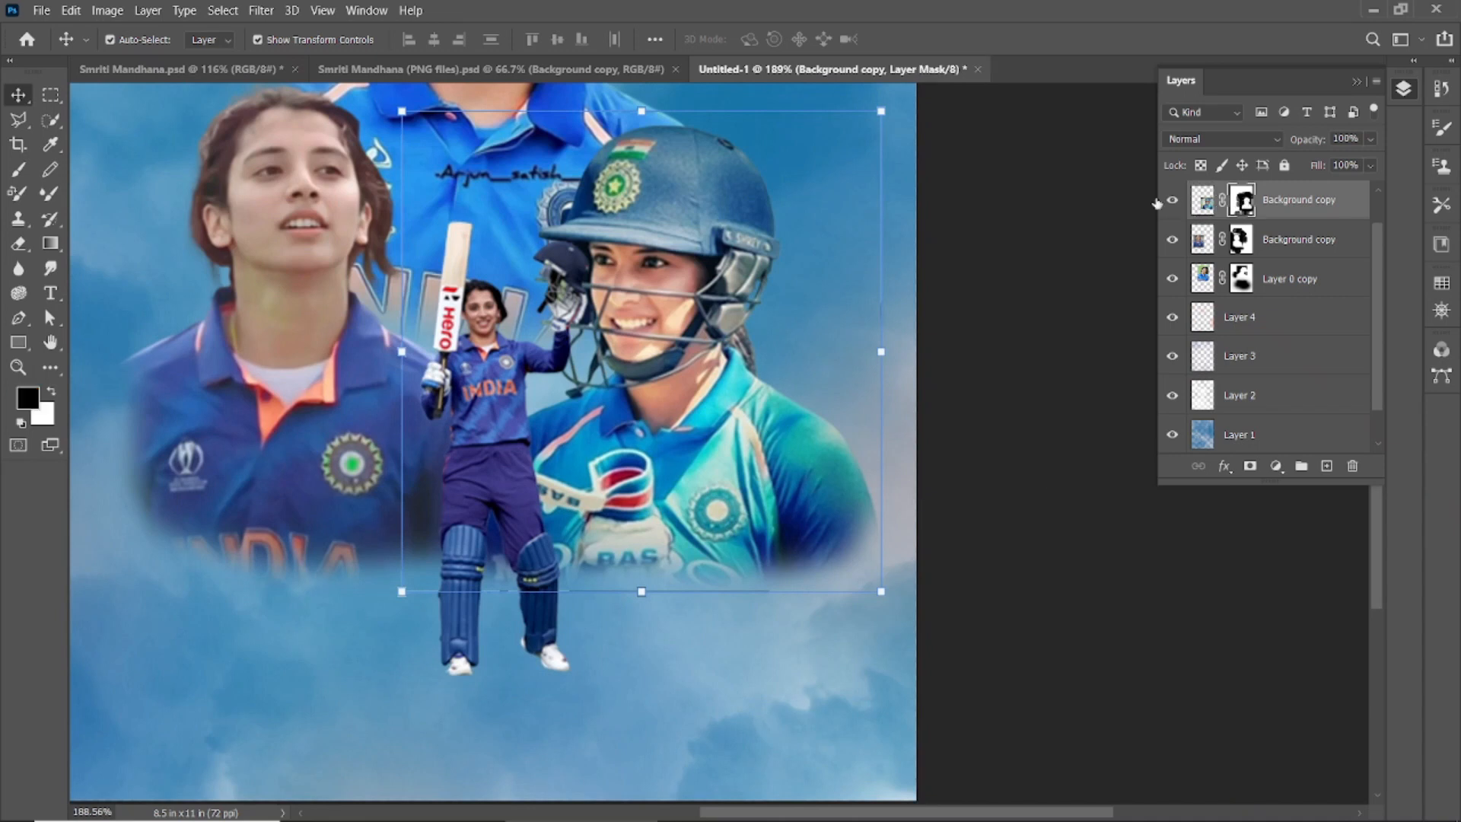
{"action": "left_click", "coordinate": [19, 169]}
{"action": "left_click", "coordinate": [125, 39]}
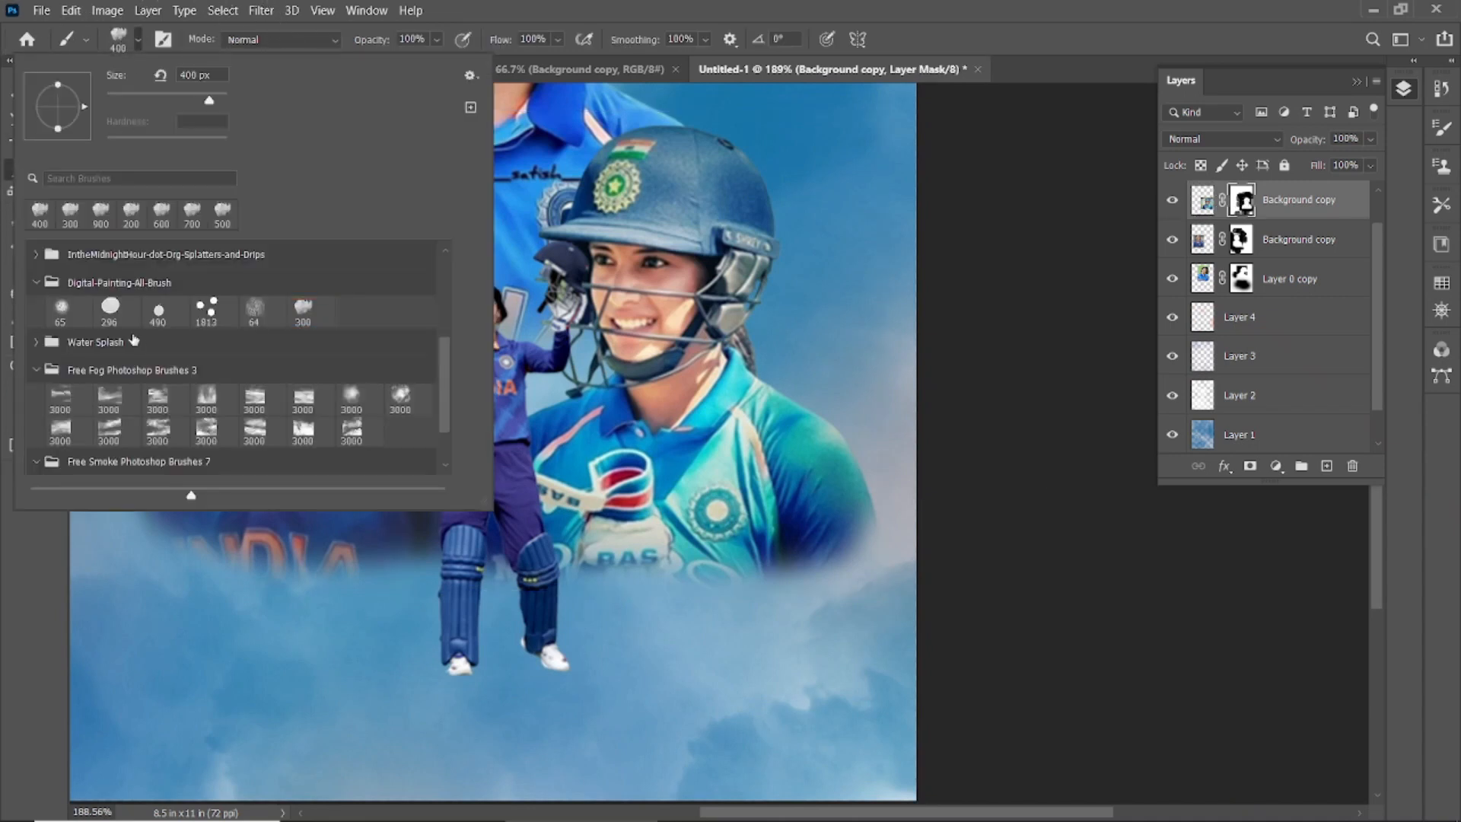
{"action": "scroll", "coordinate": [131, 324], "scroll_direction": "up", "scroll_amount": 3}
{"action": "scroll", "coordinate": [131, 324], "scroll_direction": "up", "scroll_amount": 2}
{"action": "left_click", "coordinate": [61, 281]}
{"action": "left_click", "coordinate": [715, 8]}
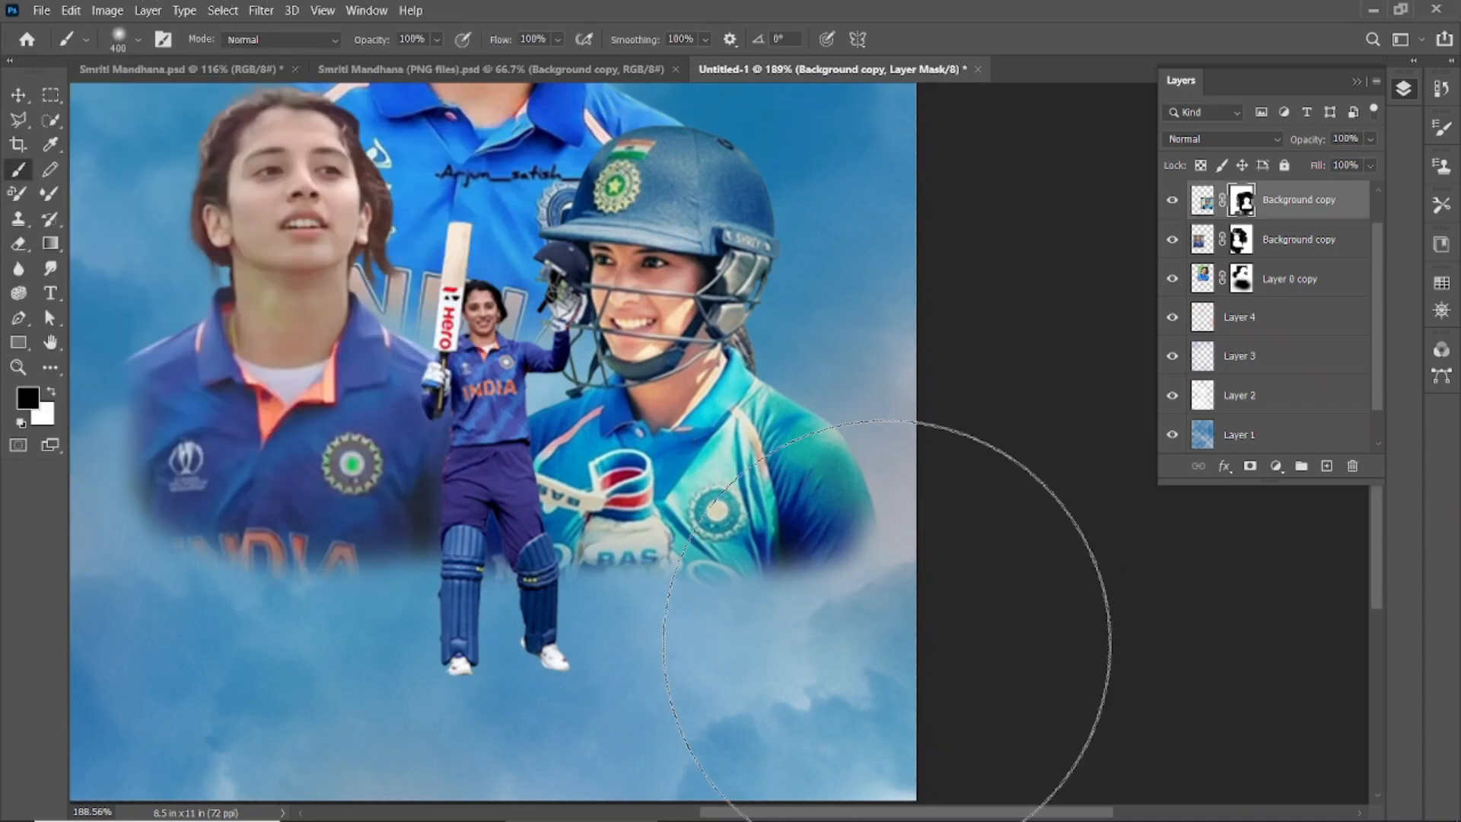
Step: Reduce the soft round brush to 90 px, switch to the Move tool and deselect the helmeted player's layer
{"action": "key", "text": "bracketleft"}
{"action": "key", "text": "bracketleft"}
{"action": "key", "text": "bracketleft"}
{"action": "key", "text": "bracketleft"}
{"action": "key", "text": "bracketleft"}
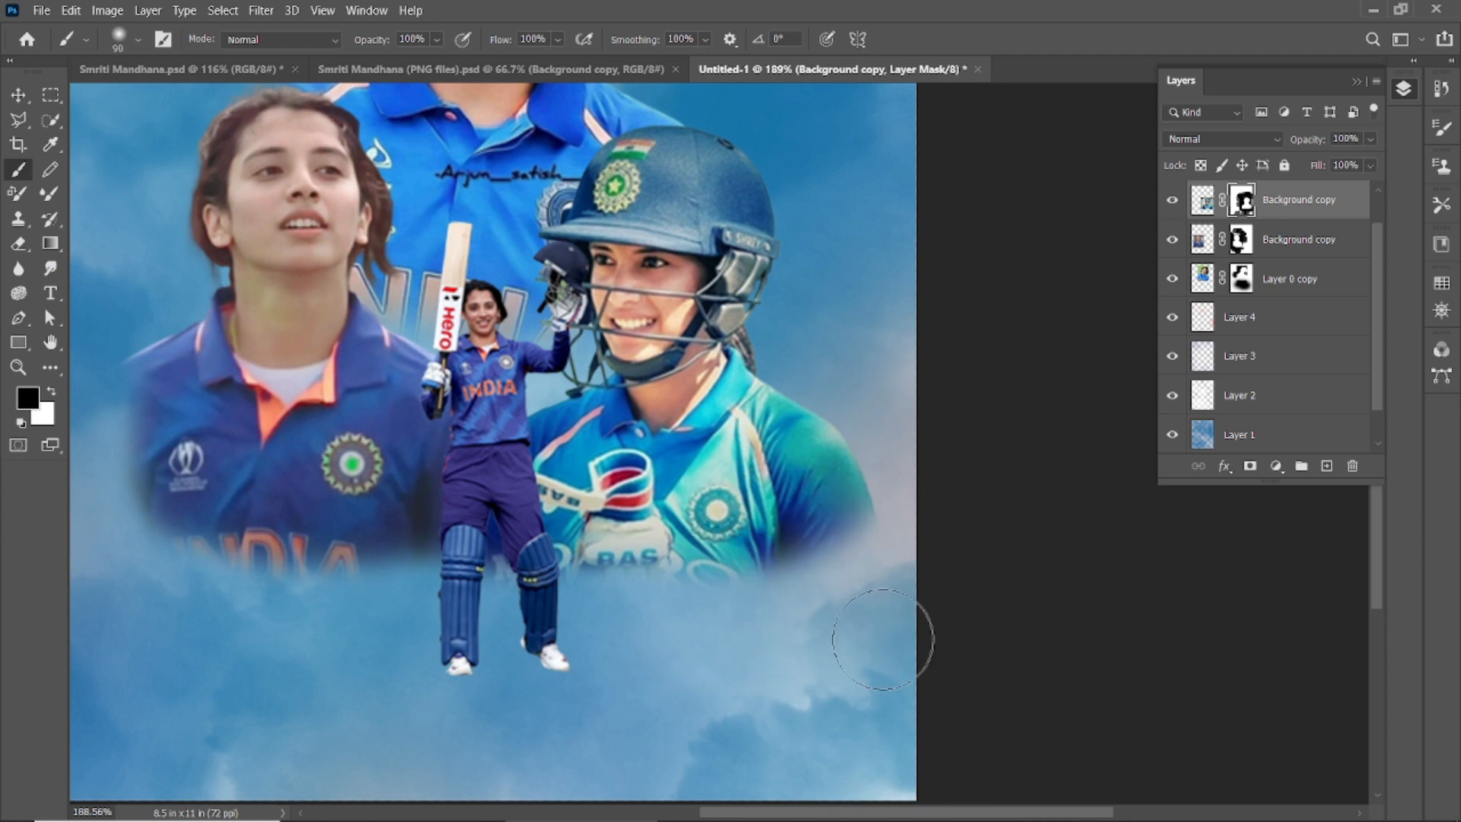
{"action": "scroll", "coordinate": [946, 597], "scroll_direction": "down", "scroll_amount": 3}
{"action": "key", "text": "v"}
{"action": "left_click", "coordinate": [1035, 415]}
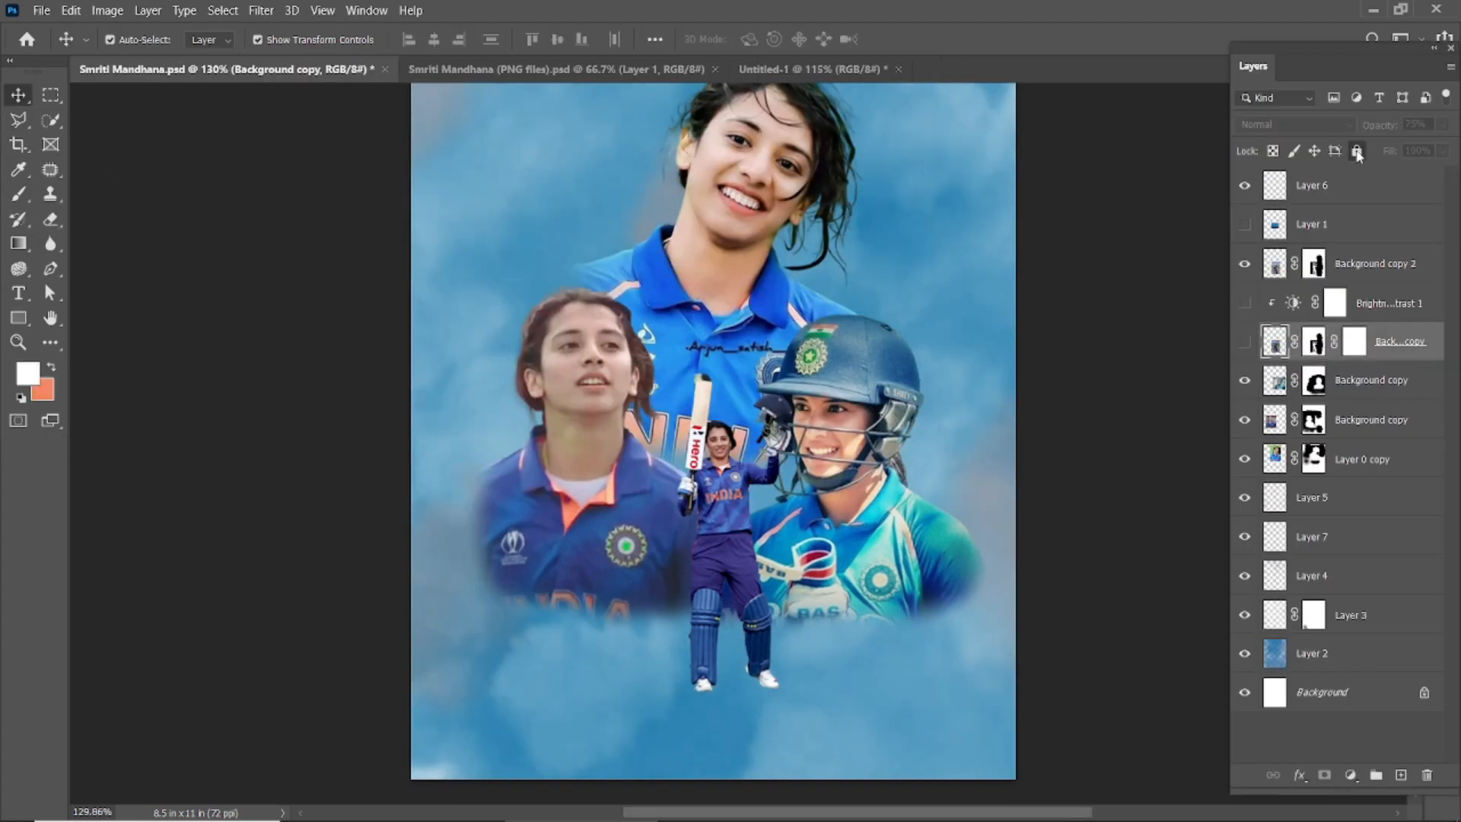
Step: Compare the poster with the helmeted player's layer and the full-length batting player's layer hidden and shown
{"action": "left_click", "coordinate": [1369, 386]}
{"action": "left_click", "coordinate": [1245, 382]}
{"action": "left_click", "coordinate": [1245, 382]}
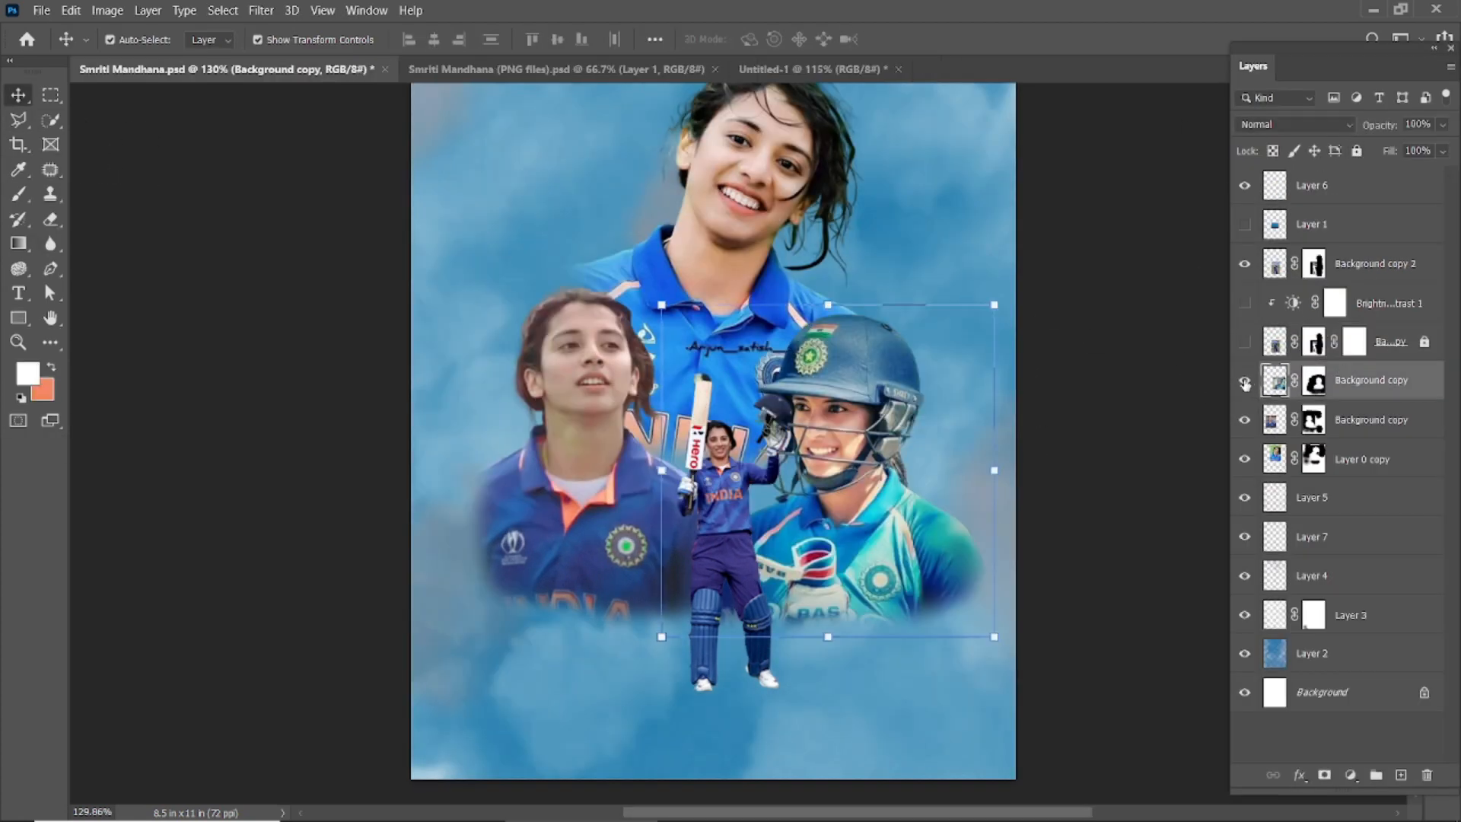
{"action": "left_click", "coordinate": [727, 548]}
{"action": "left_click", "coordinate": [1247, 264]}
{"action": "left_click", "coordinate": [1247, 264]}
Step: Duplicate the full-length batting player's layer Background copy 2 and choose a brush from Grass Photoshop Brushes 6
{"action": "left_click_drag", "start_coordinate": [1360, 267], "coordinate": [1402, 775]}
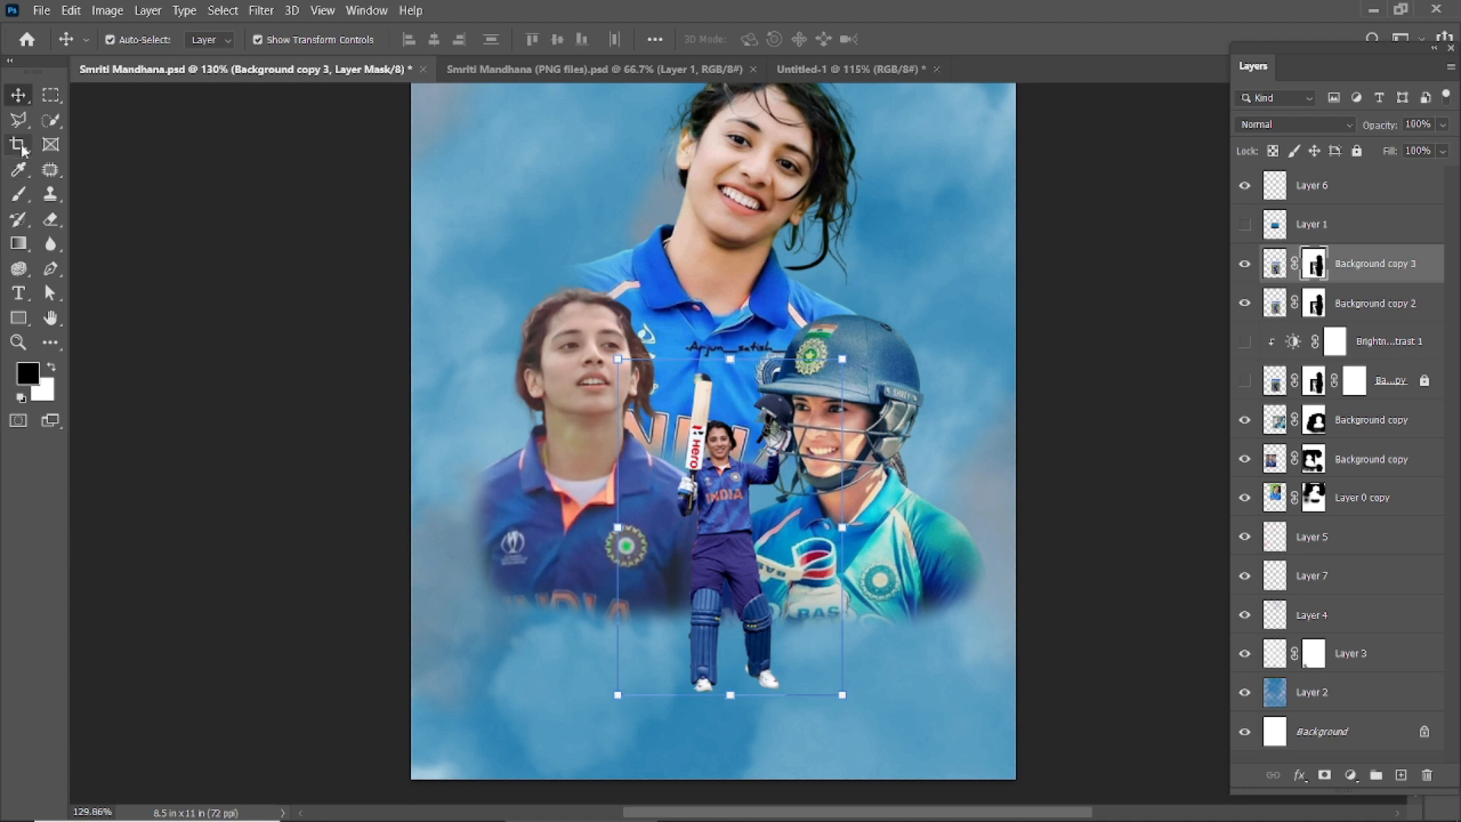
{"action": "key", "text": "b"}
{"action": "left_click", "coordinate": [139, 40]}
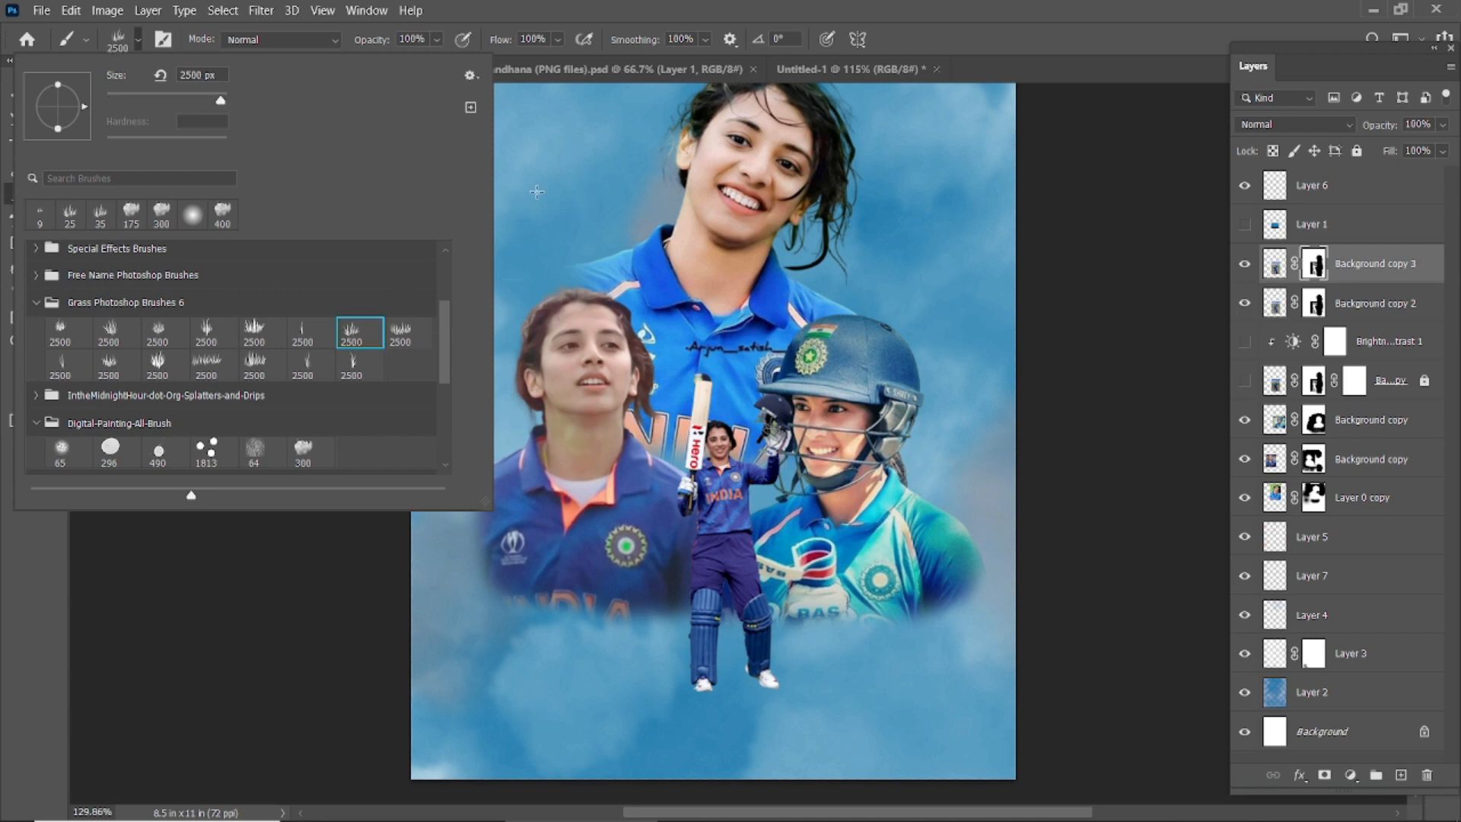
{"action": "key", "text": "Return"}
Step: Paint white on the duplicate's mask with the grass brush at 25 px to reveal grass around both of the batting player's shoes
{"action": "scroll", "coordinate": [730, 701], "scroll_direction": "up", "scroll_amount": 15}
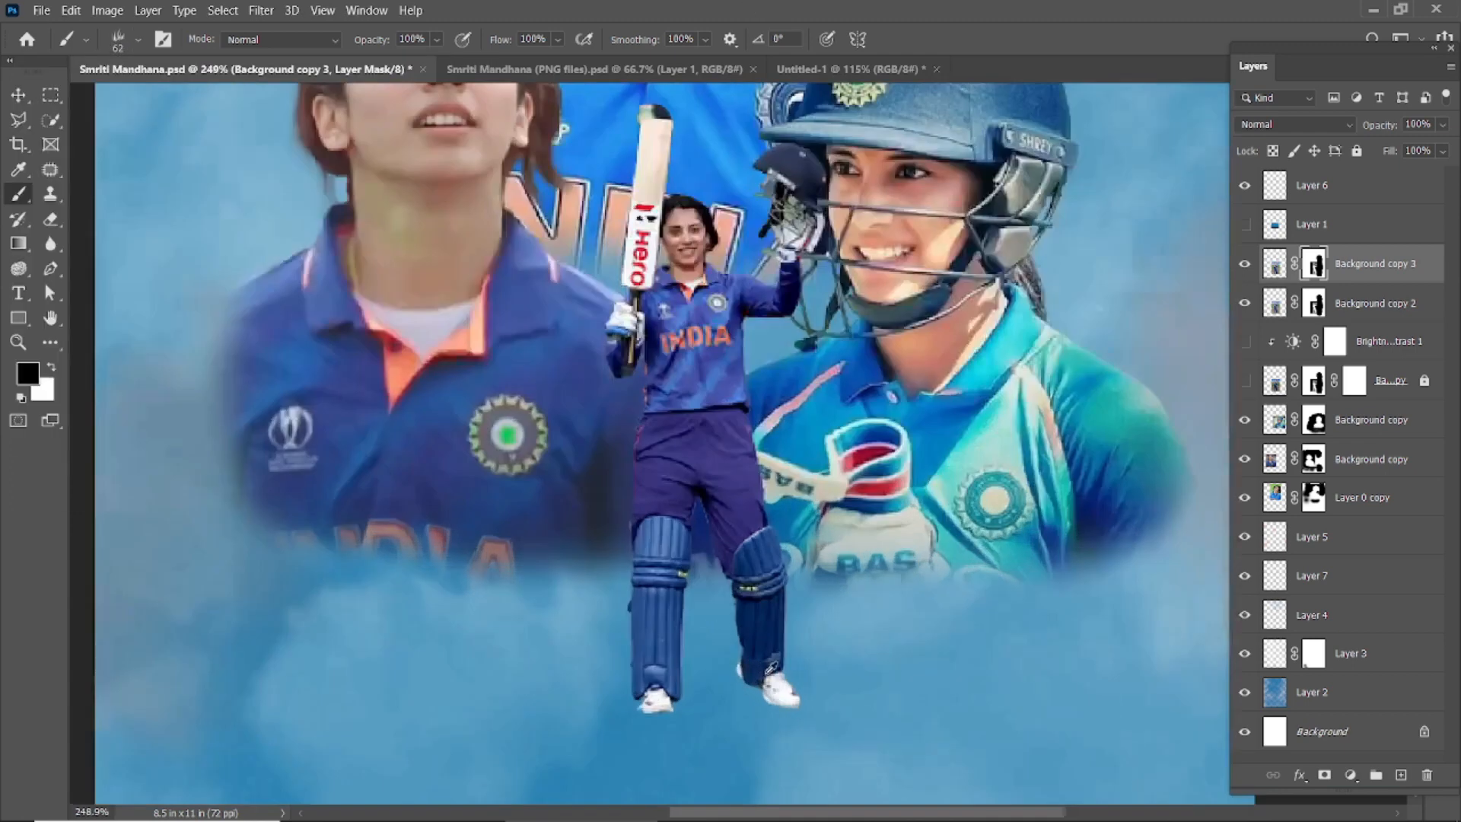
{"action": "scroll", "coordinate": [726, 711], "scroll_direction": "down", "scroll_amount": 3}
{"action": "scroll", "coordinate": [727, 712], "scroll_direction": "right", "scroll_amount": 3}
{"action": "key", "text": "bracketleft"}
{"action": "key", "text": "bracketleft"}
{"action": "key", "text": "bracketleft"}
{"action": "key", "text": "bracketleft"}
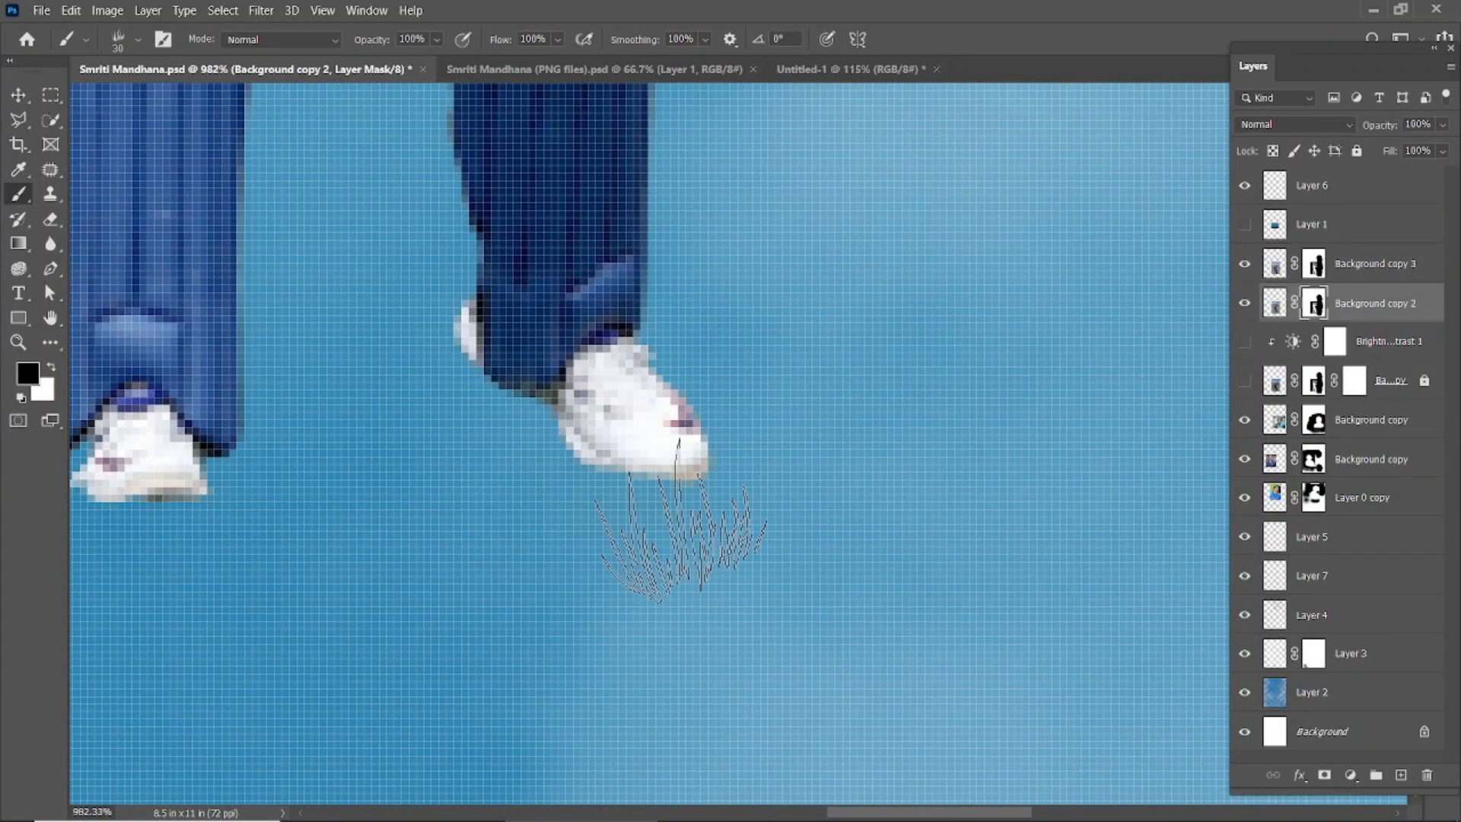
{"action": "key", "text": "bracketleft"}
{"action": "key", "text": "x"}
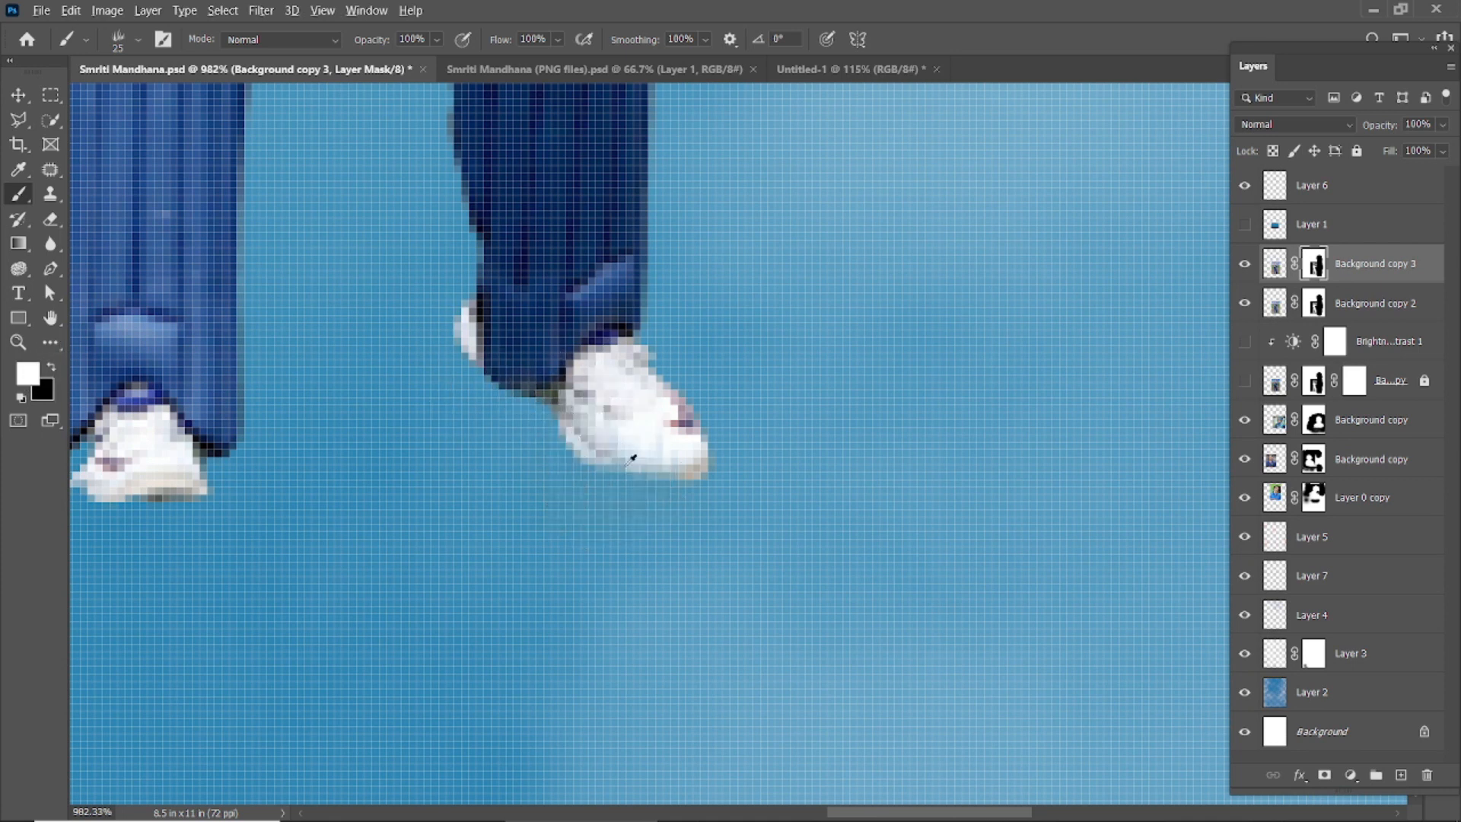
{"action": "scroll", "coordinate": [630, 458], "scroll_direction": "up", "scroll_amount": 3}
{"action": "mouse_move", "coordinate": [611, 487]}
{"action": "left_mouse_down"}
{"action": "mouse_move", "coordinate": [667, 506]}
{"action": "mouse_move", "coordinate": [729, 471]}
{"action": "mouse_move", "coordinate": [641, 487]}
{"action": "mouse_move", "coordinate": [545, 438]}
{"action": "mouse_move", "coordinate": [473, 430]}
{"action": "mouse_move", "coordinate": [470, 376]}
{"action": "mouse_move", "coordinate": [538, 399]}
{"action": "mouse_move", "coordinate": [767, 403]}
{"action": "mouse_move", "coordinate": [769, 487]}
{"action": "left_mouse_up"}
{"action": "scroll", "coordinate": [769, 487], "scroll_direction": "down", "scroll_amount": 3}
{"action": "scroll", "coordinate": [735, 457], "scroll_direction": "left", "scroll_amount": 5}
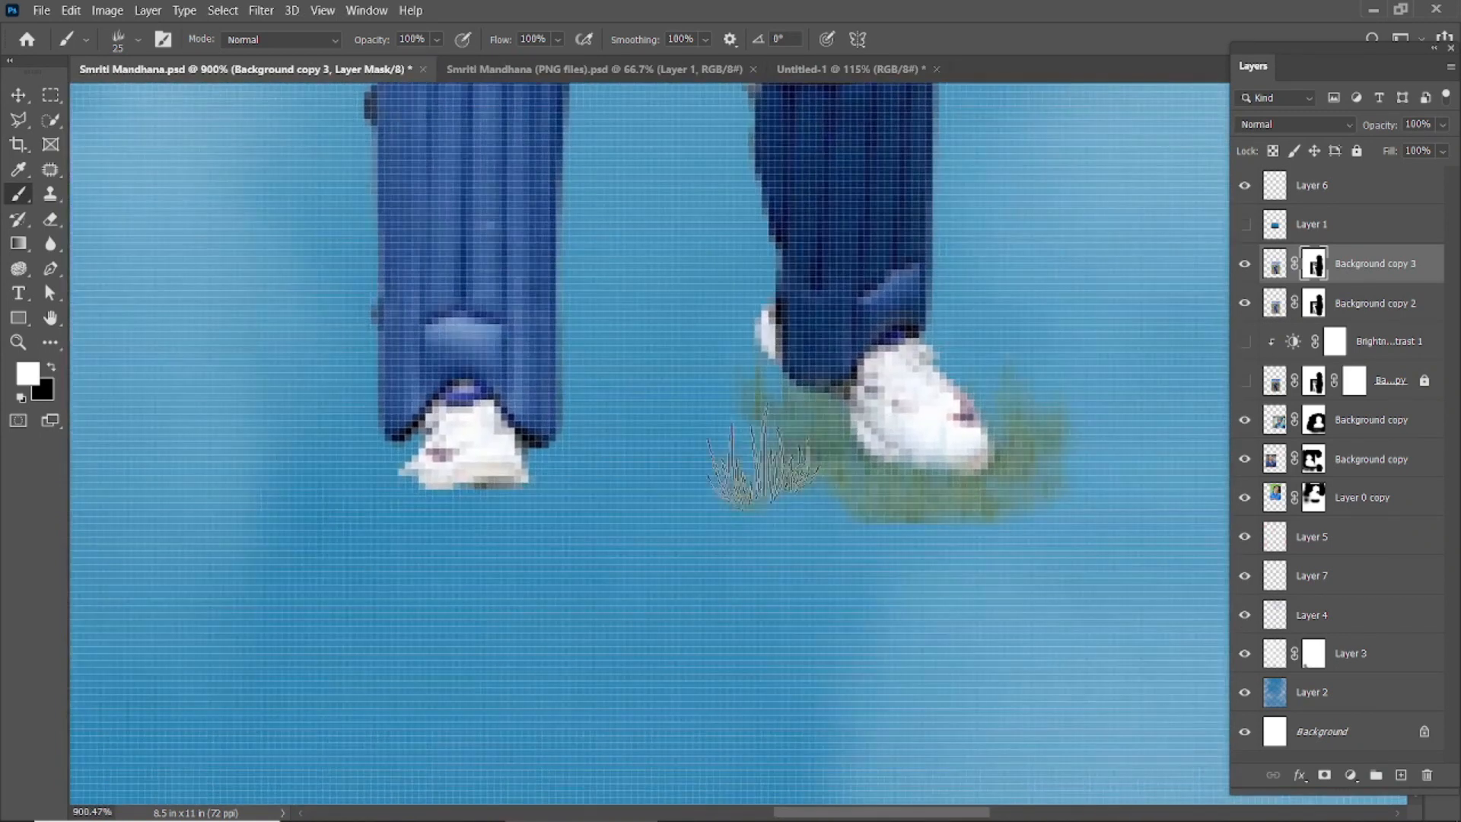
{"action": "mouse_move", "coordinate": [567, 446]}
{"action": "left_mouse_down"}
{"action": "mouse_move", "coordinate": [536, 475]}
{"action": "mouse_move", "coordinate": [426, 494]}
{"action": "mouse_move", "coordinate": [395, 426]}
{"action": "mouse_move", "coordinate": [560, 404]}
{"action": "mouse_move", "coordinate": [783, 482]}
{"action": "mouse_move", "coordinate": [642, 449]}
{"action": "mouse_move", "coordinate": [756, 401]}
{"action": "mouse_move", "coordinate": [1026, 449]}
{"action": "mouse_move", "coordinate": [385, 472]}
{"action": "left_mouse_up"}
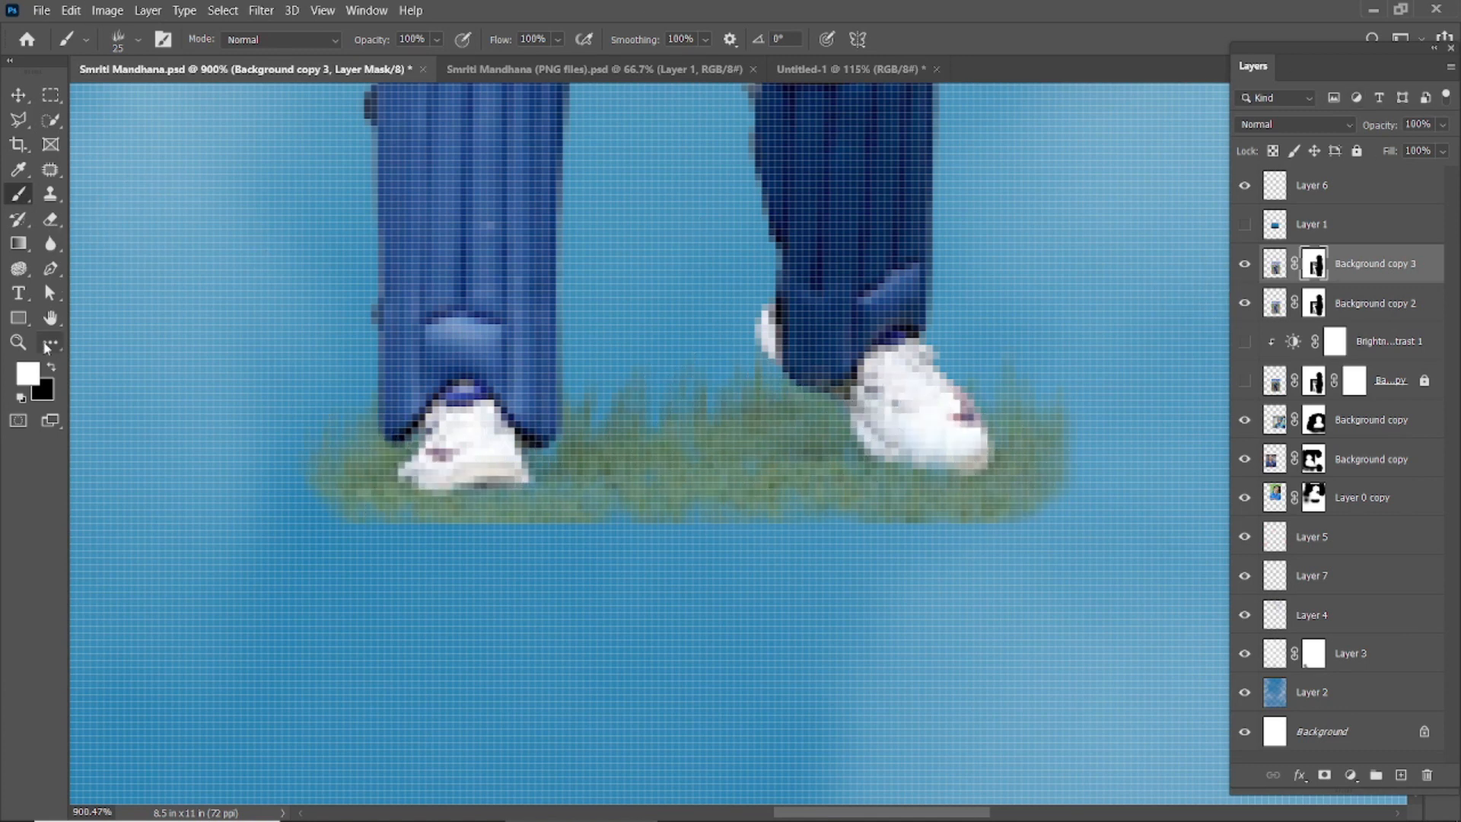
Step: Paint black on the duplicate's mask with the grass brush at 10 px to roughen the lower edge of the grass beneath both shoes
{"action": "left_click", "coordinate": [51, 366]}
{"action": "scroll", "coordinate": [605, 544], "scroll_direction": "up", "scroll_amount": 5}
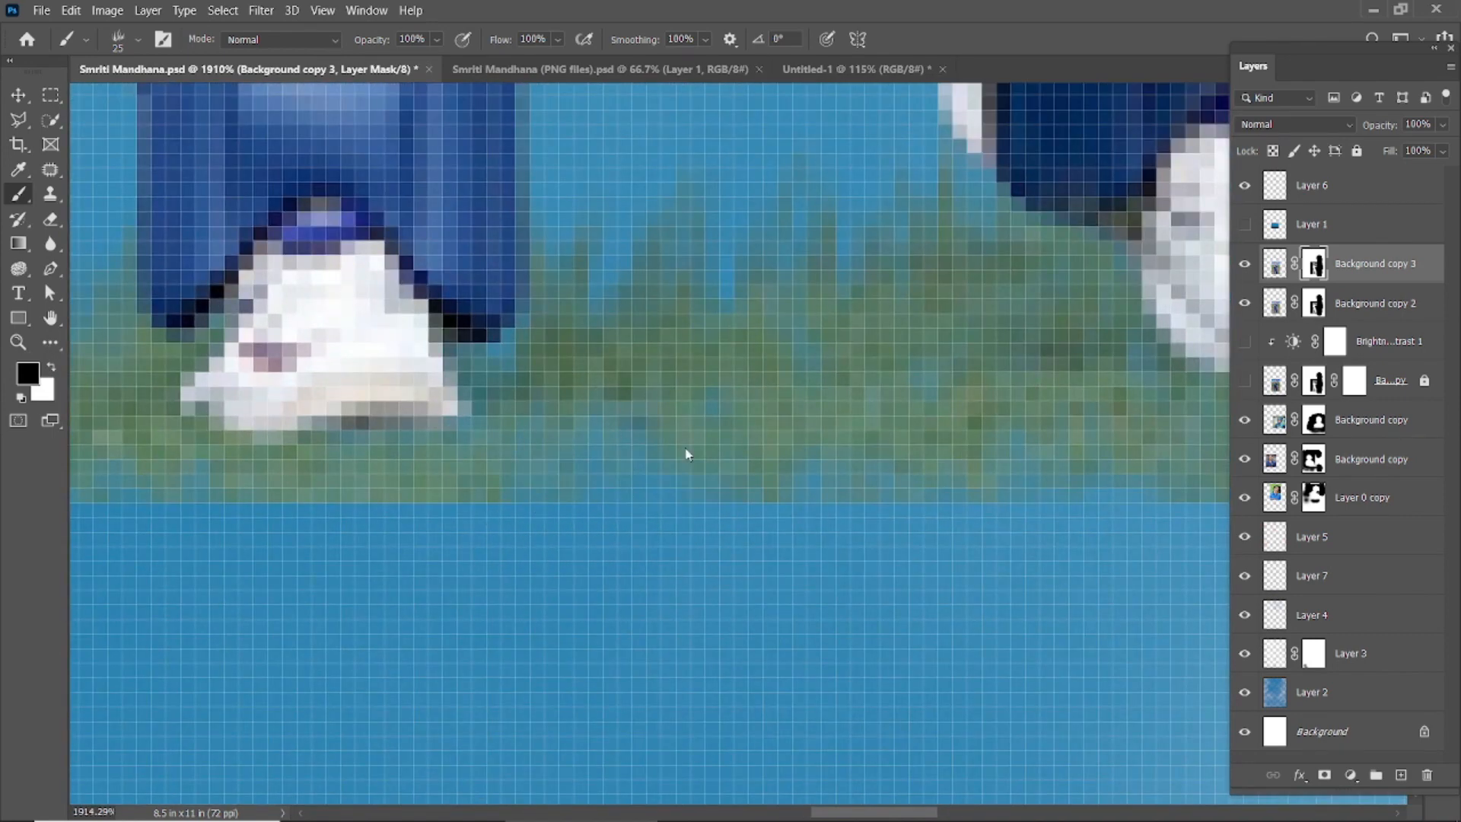
{"action": "key", "text": "bracketleft"}
{"action": "key", "text": "bracketleft"}
{"action": "key", "text": "bracketleft"}
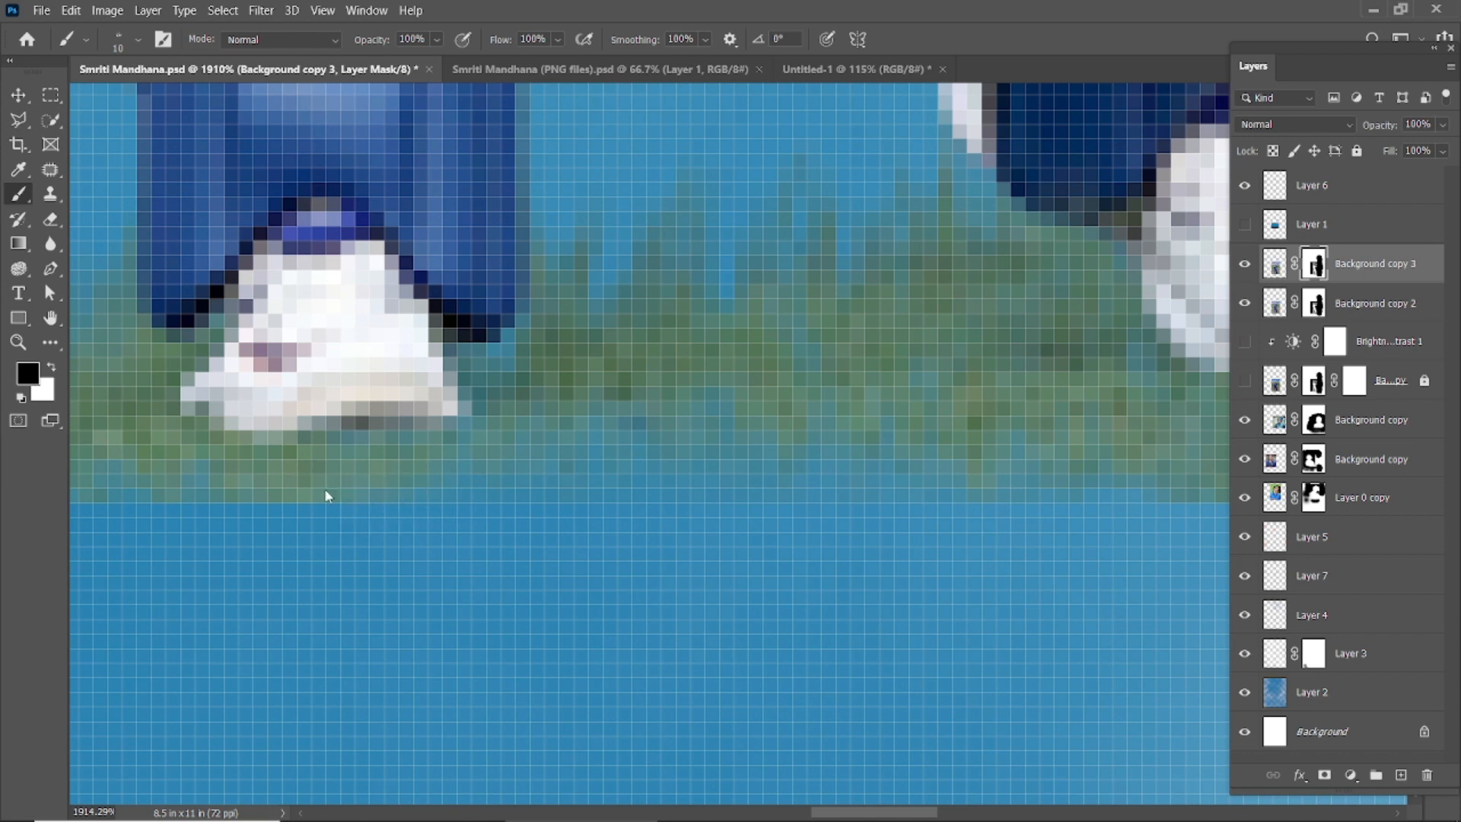
{"action": "scroll", "coordinate": [316, 495], "scroll_direction": "down", "scroll_amount": 3}
{"action": "left_click_drag", "start_coordinate": [317, 500], "coordinate": [530, 574]}
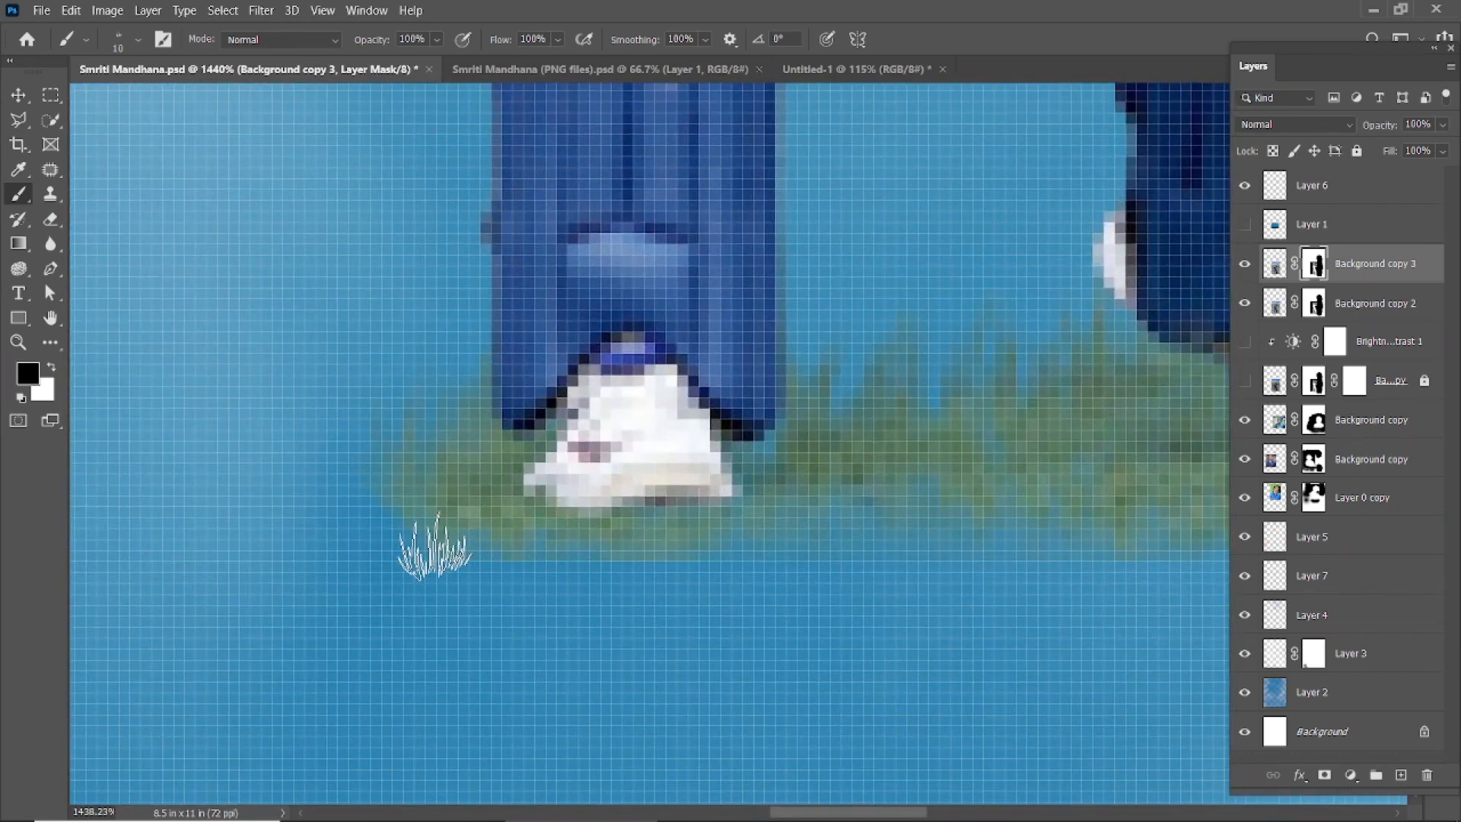
{"action": "scroll", "coordinate": [658, 561], "scroll_direction": "down", "scroll_amount": 5}
{"action": "left_click_drag", "start_coordinate": [938, 570], "coordinate": [576, 580]}
{"action": "scroll", "coordinate": [585, 582], "scroll_direction": "up", "scroll_amount": 4}
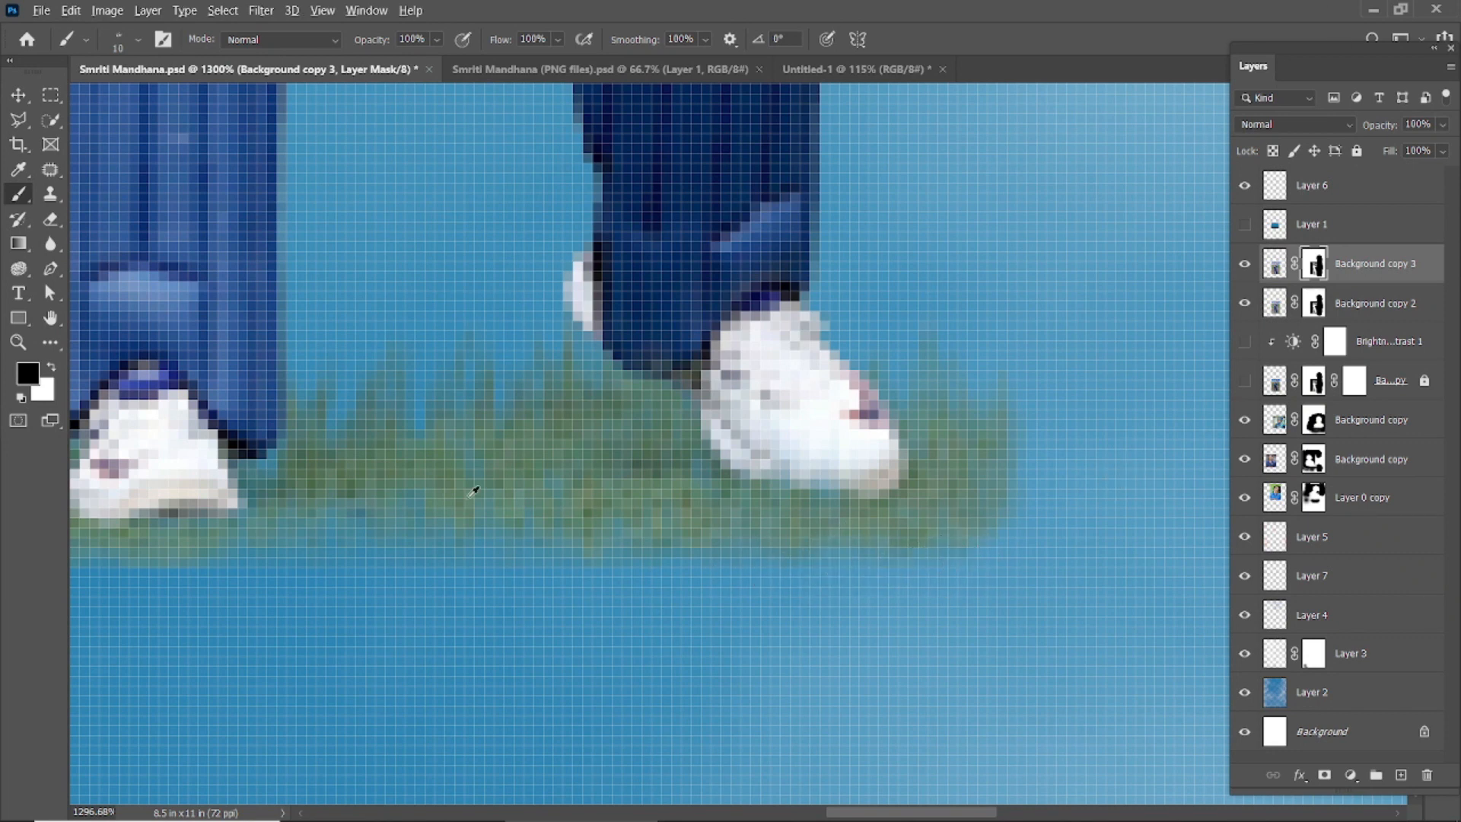
Step: Delete the duplicated batting player layer and show the locked original copy with its Brightness/Contrast adjustment
{"action": "scroll", "coordinate": [473, 491], "scroll_direction": "down", "scroll_amount": 10}
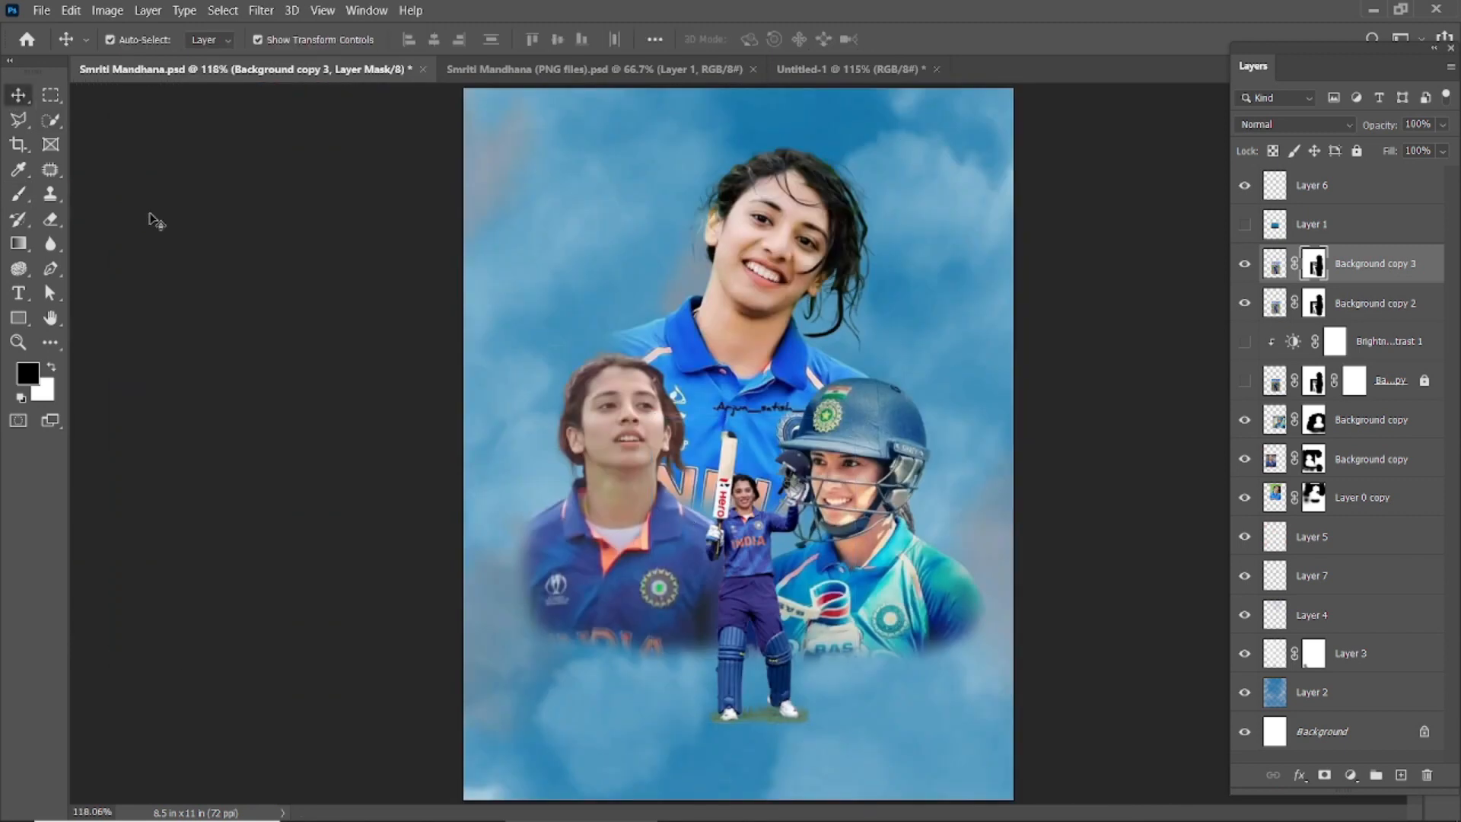
{"action": "left_click", "coordinate": [147, 221]}
{"action": "left_click", "coordinate": [1371, 266]}
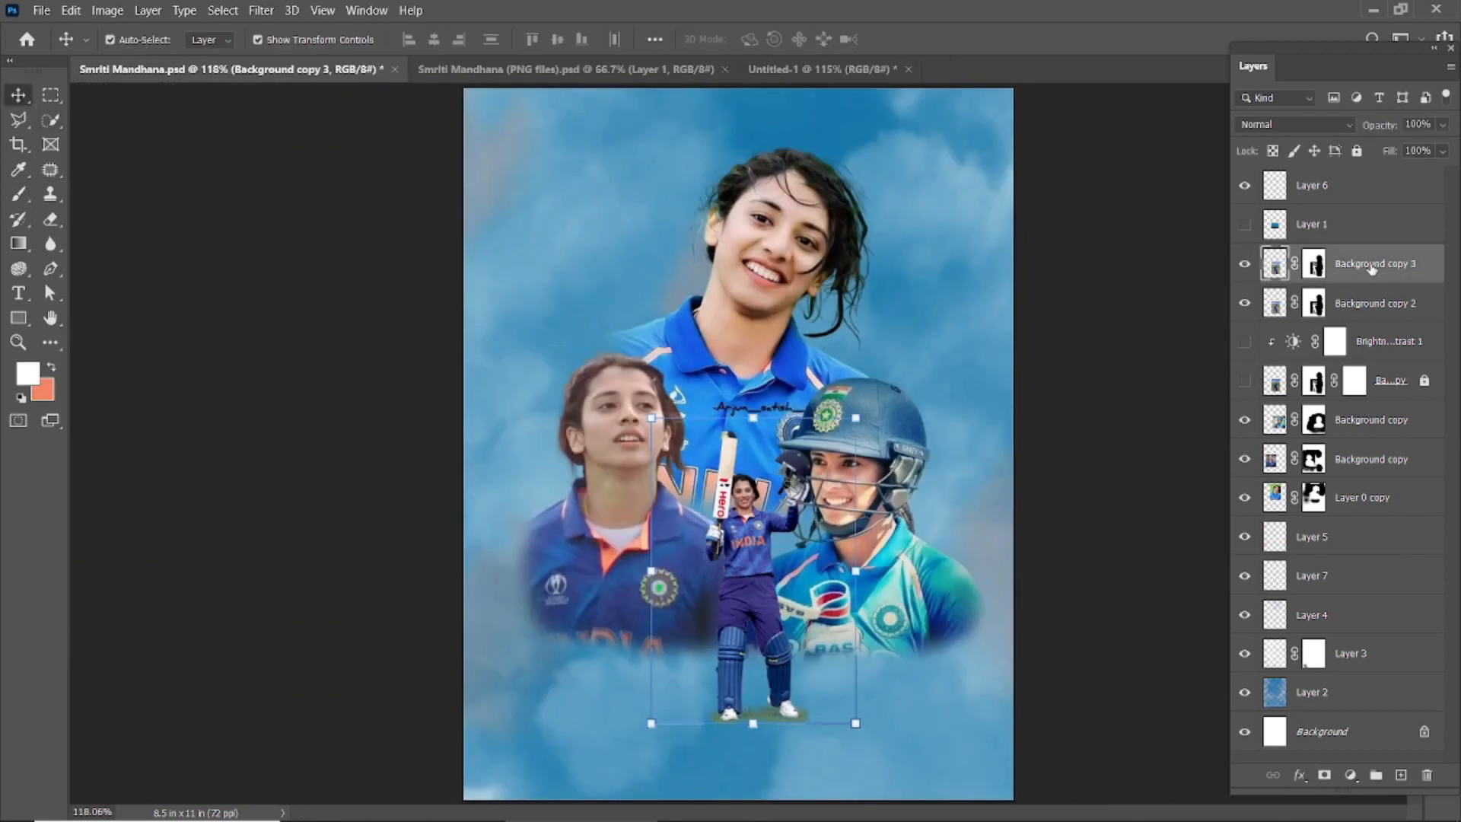
{"action": "key", "text": "Delete"}
{"action": "left_click", "coordinate": [1245, 342]}
{"action": "left_click", "coordinate": [1078, 437]}
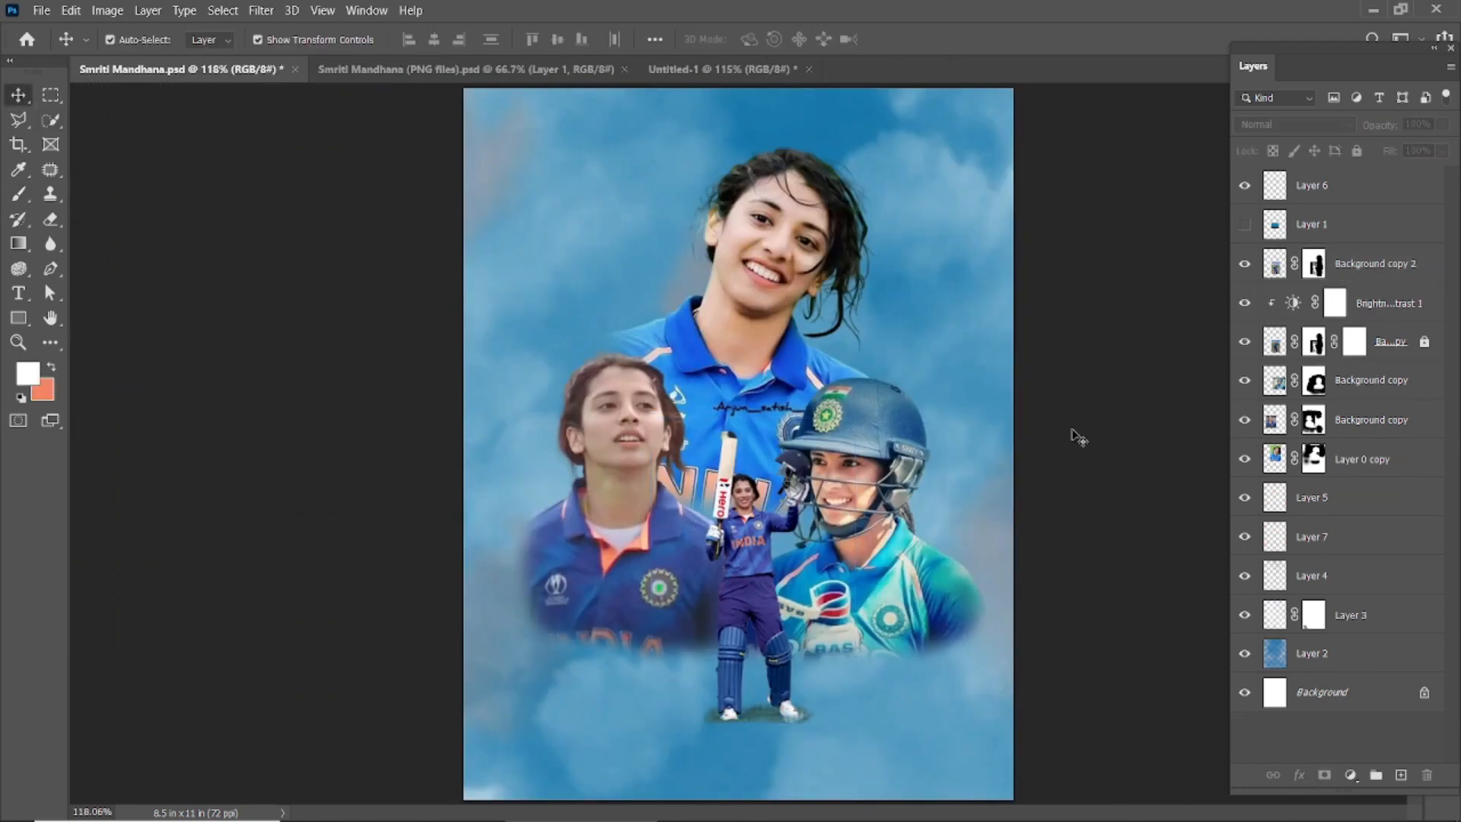
Step: Add a new layer directly beneath Layer 0 copy and set the foreground colour to pale yellow #faf9aa
{"action": "left_click", "coordinate": [1401, 774]}
{"action": "left_click_drag", "start_coordinate": [1373, 613], "coordinate": [1281, 482]}
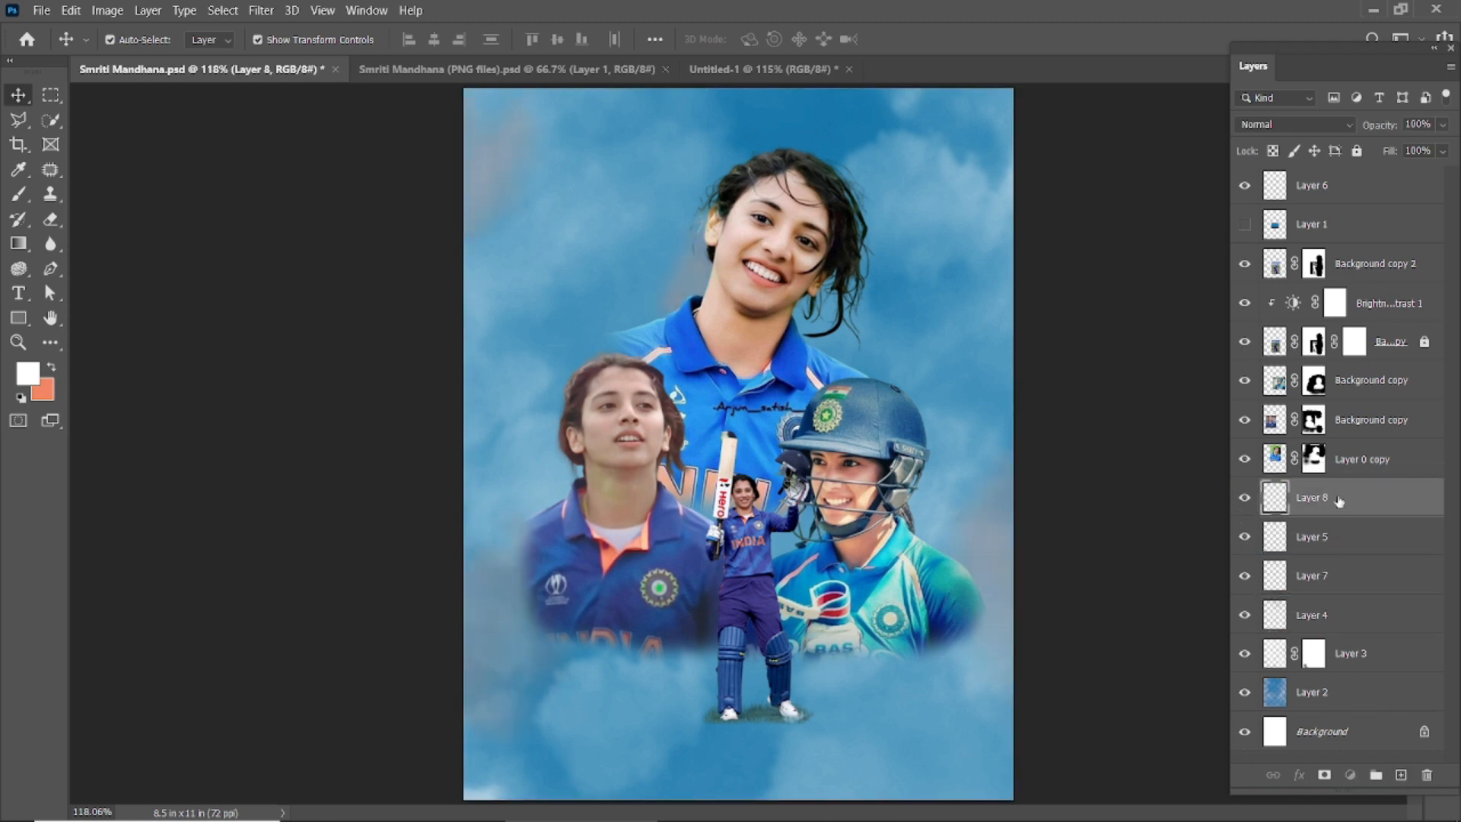
{"action": "left_click", "coordinate": [19, 172]}
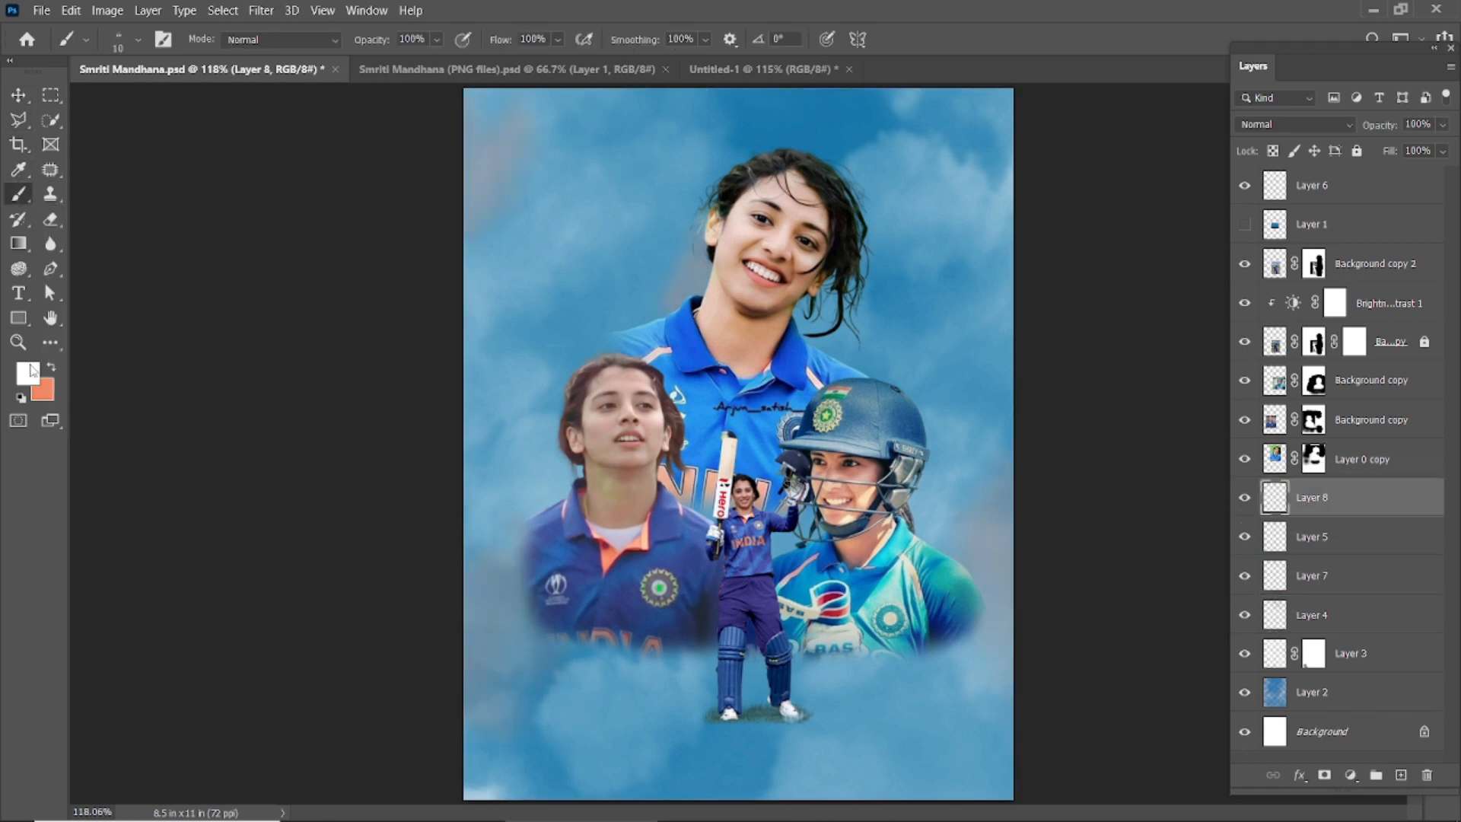
{"action": "left_click", "coordinate": [28, 373]}
{"action": "left_click_drag", "start_coordinate": [1232, 587], "coordinate": [1235, 668]}
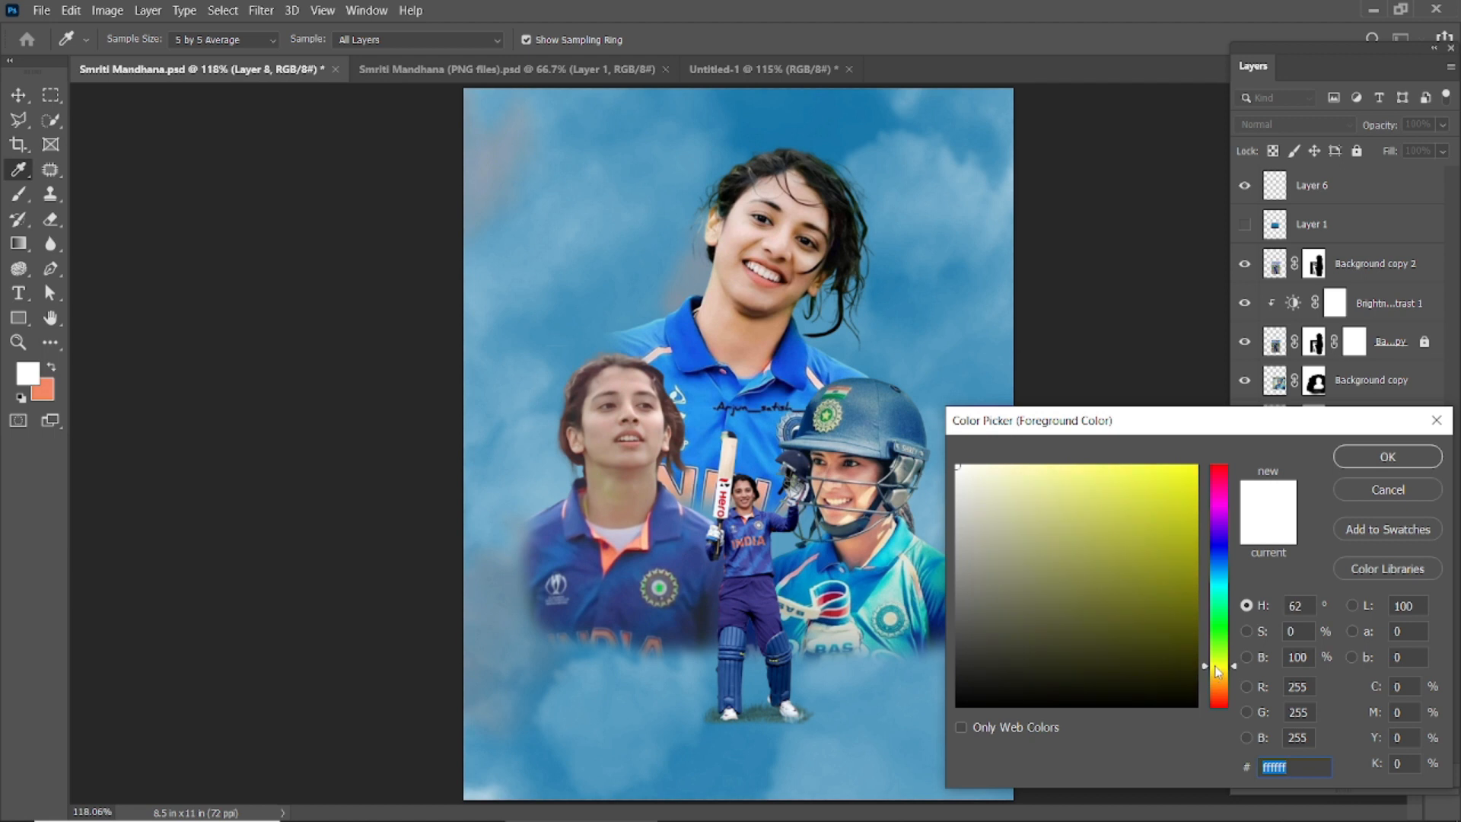
{"action": "left_click", "coordinate": [1034, 469]}
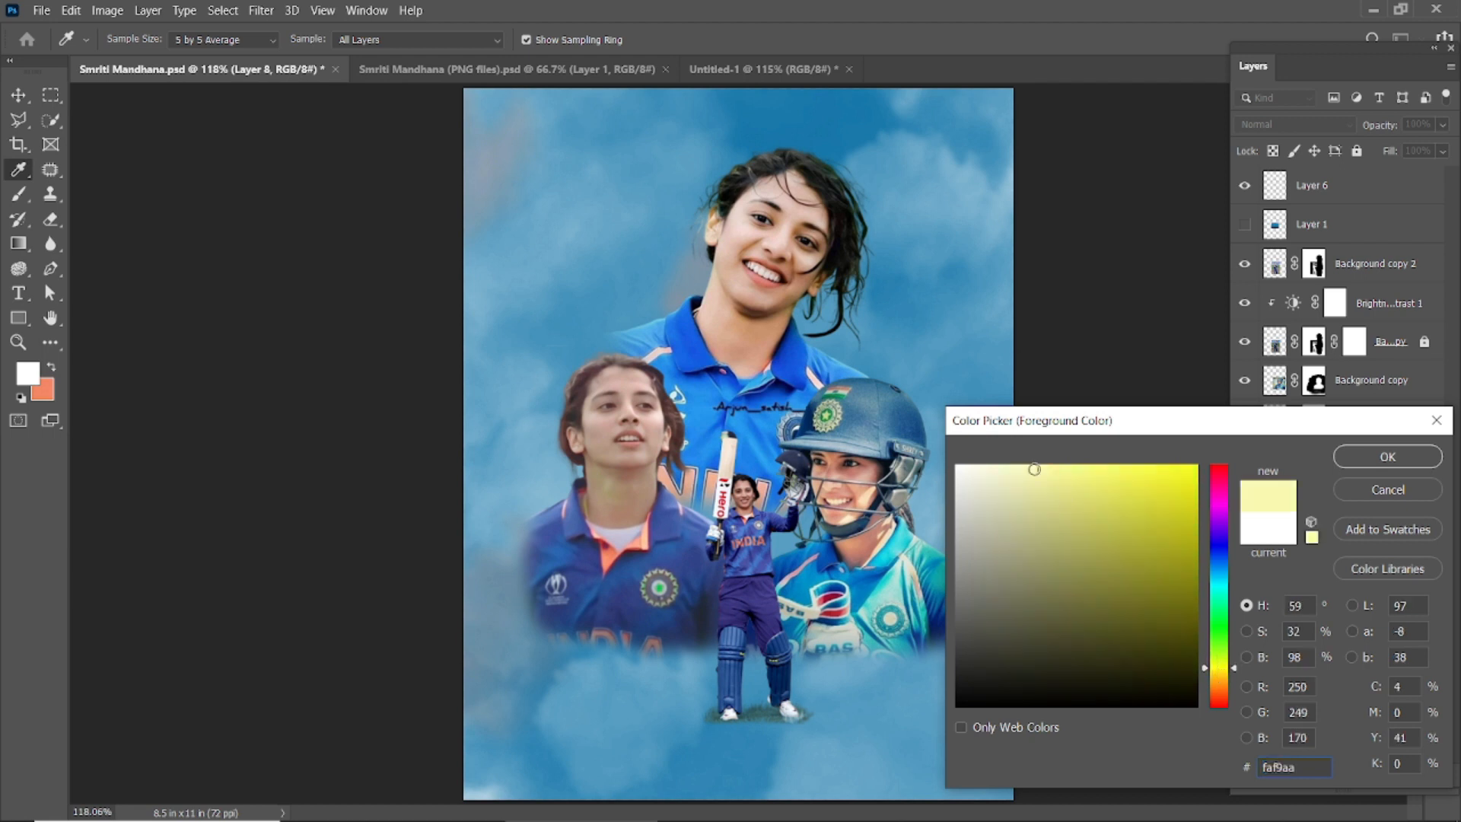
{"action": "left_click", "coordinate": [1388, 457]}
Step: Choose the 300 px cloud brush from Digital-Painting-All-Brush, then try a pale yellow stroke beside the large portrait and undo it
{"action": "key", "text": "b"}
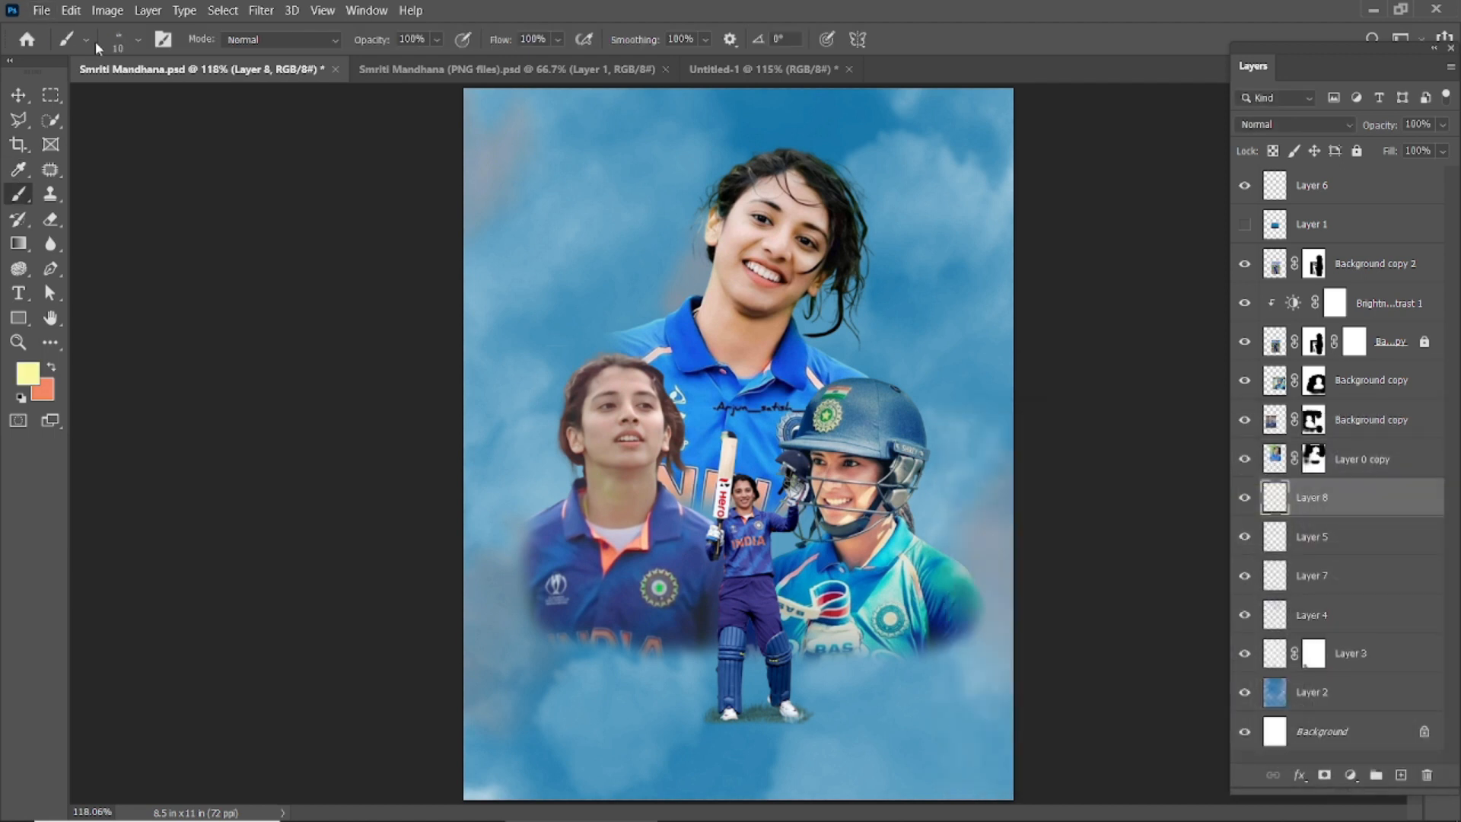
{"action": "left_click", "coordinate": [139, 39]}
{"action": "scroll", "coordinate": [229, 350], "scroll_direction": "down", "scroll_amount": 1}
{"action": "left_click", "coordinate": [311, 421]}
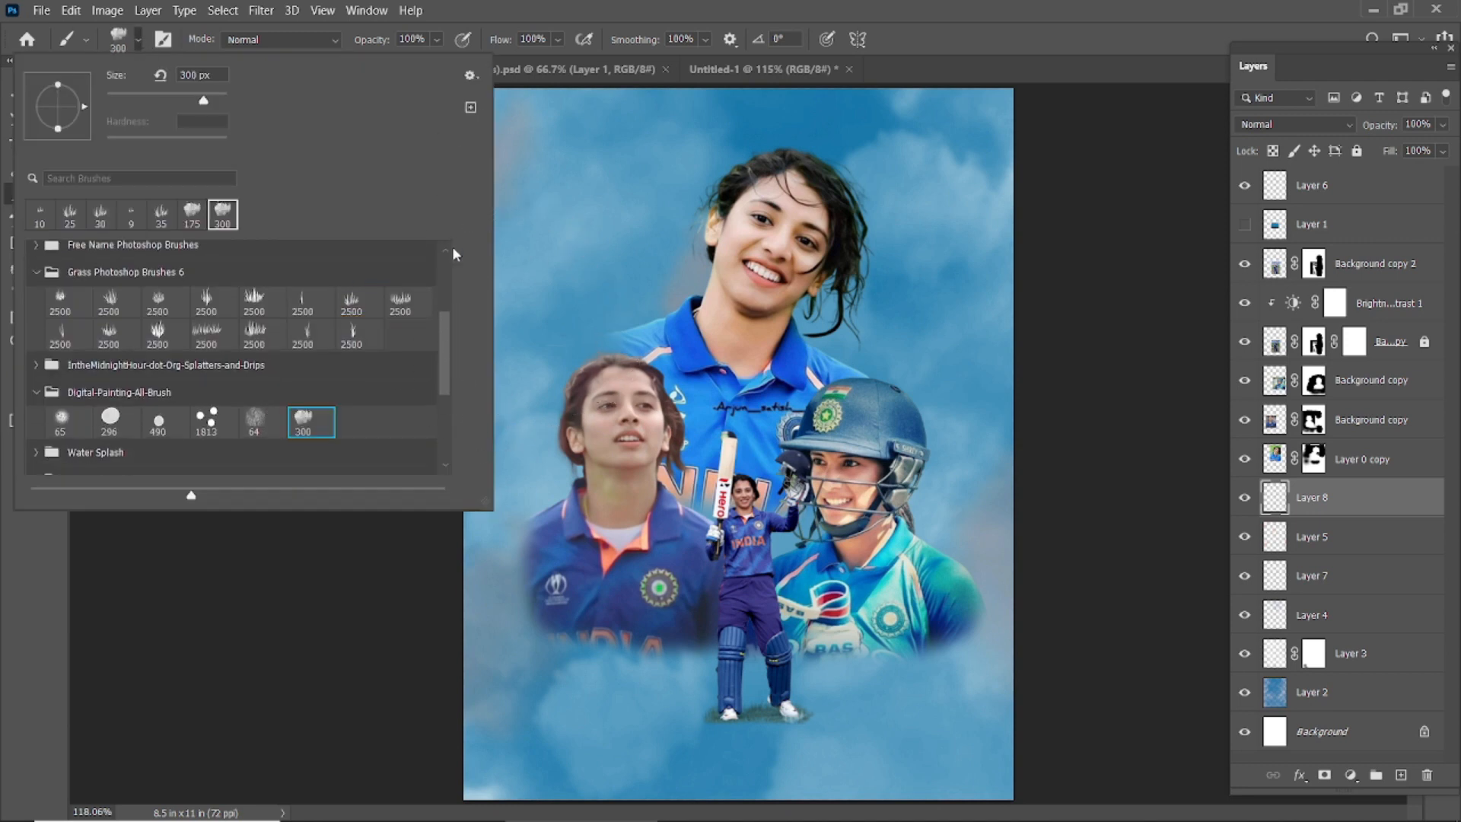
{"action": "left_click_drag", "start_coordinate": [627, 217], "coordinate": [591, 259]}
{"action": "key", "text": "ctrl+z"}
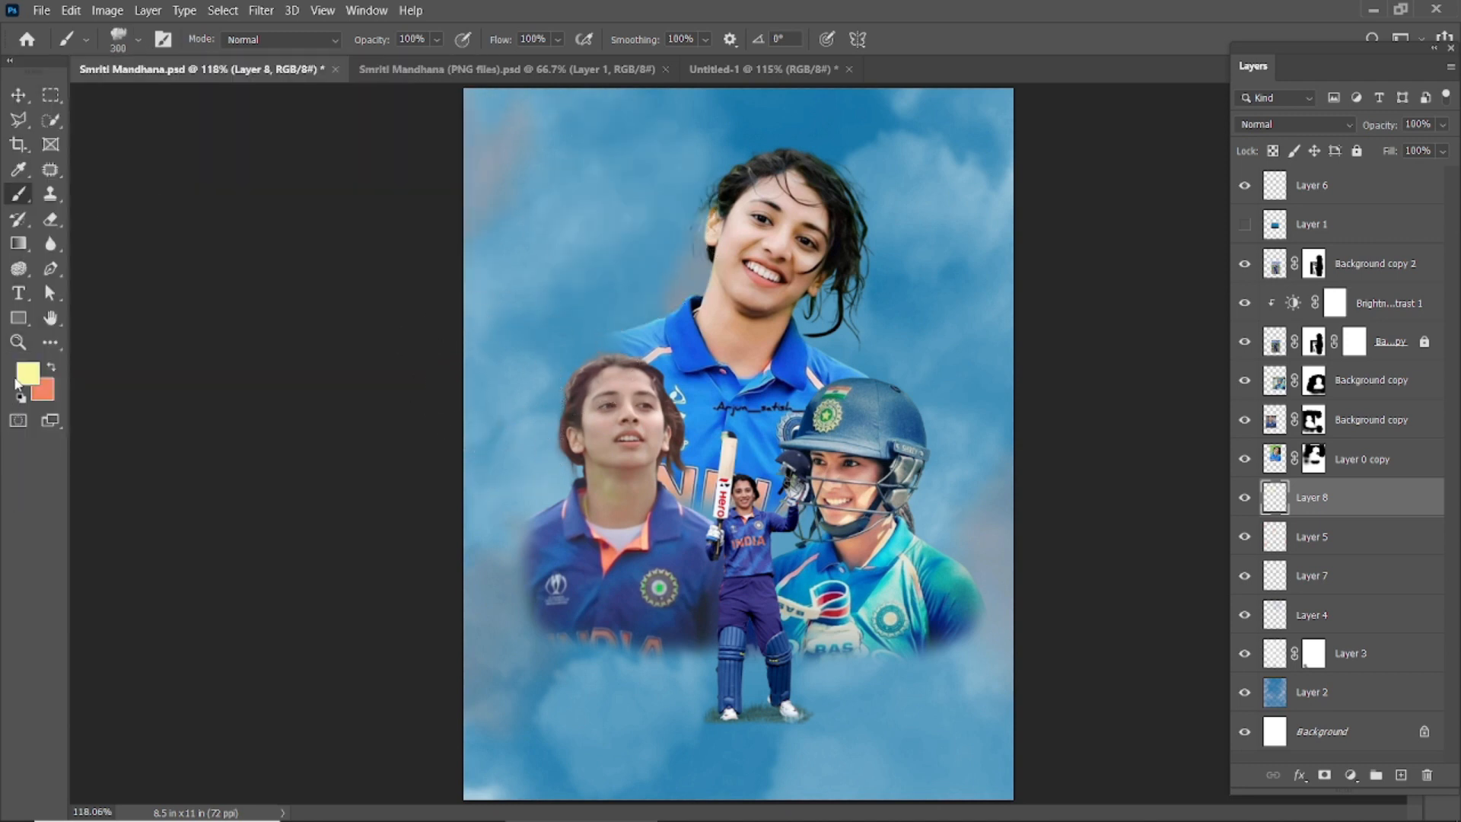
Step: Set the foreground colour to a slightly paler yellow, #faf9b3
{"action": "left_click", "coordinate": [22, 379]}
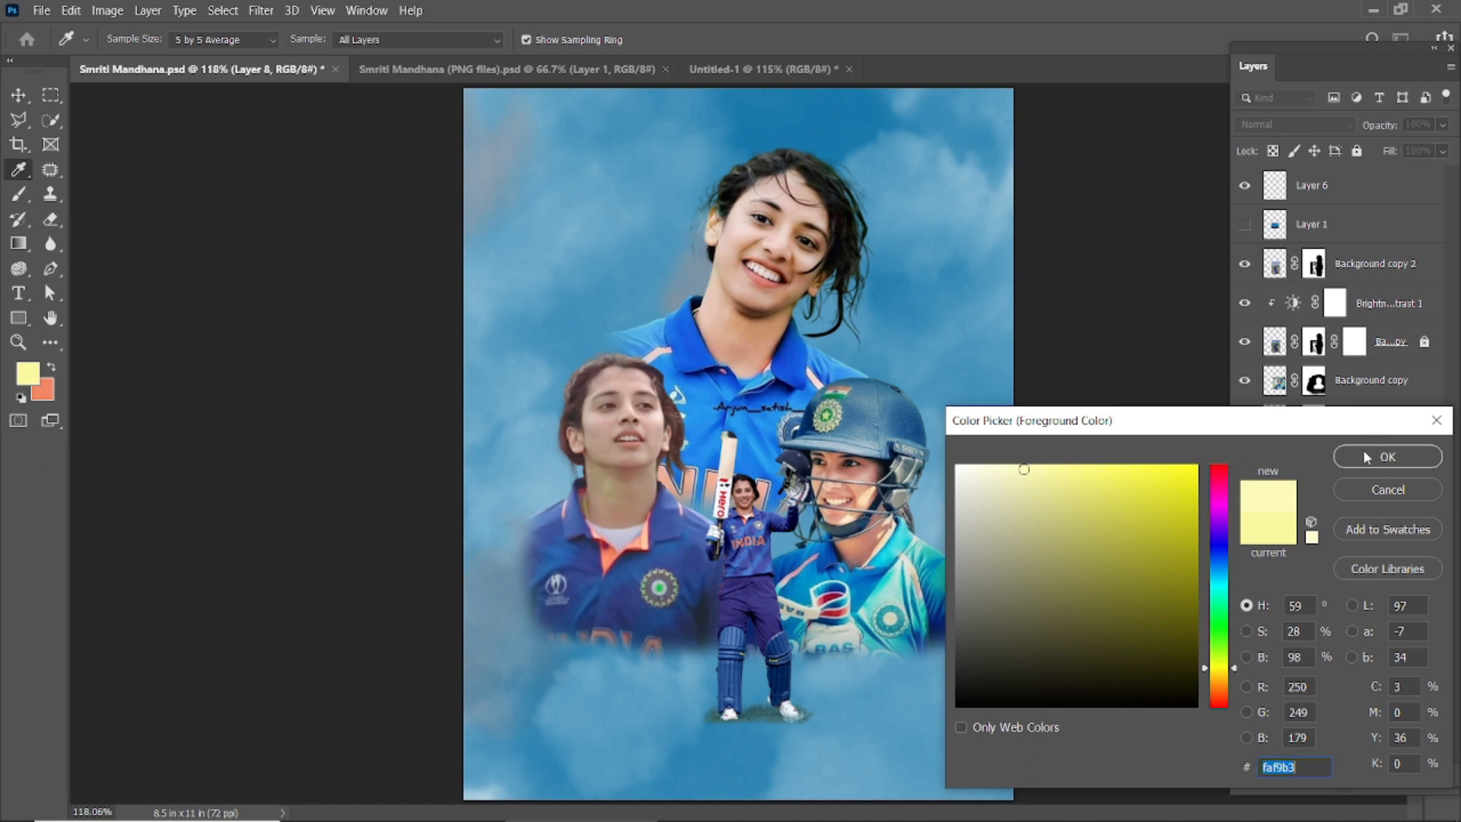
{"action": "left_click", "coordinate": [1363, 457]}
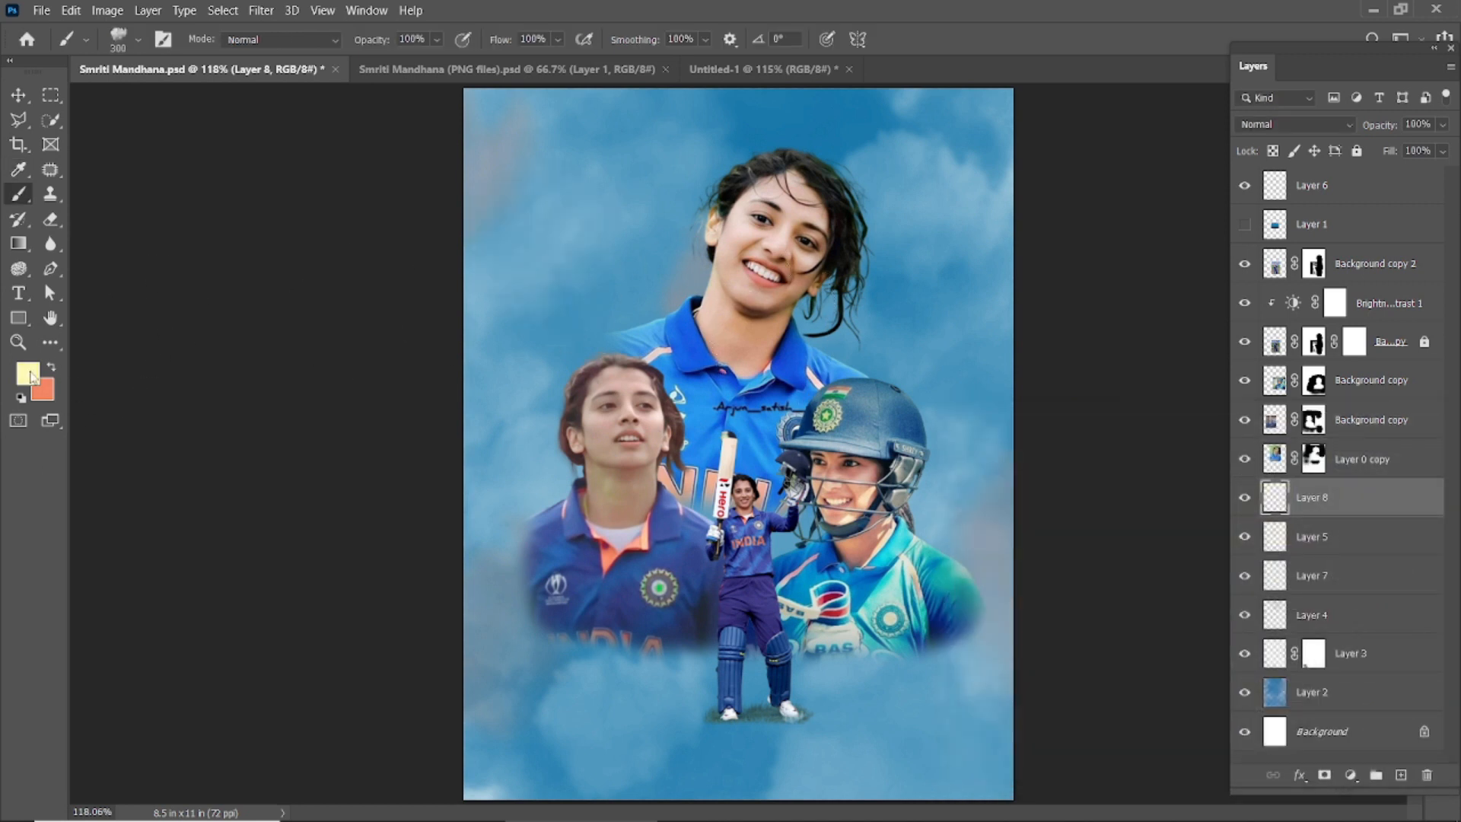
{"action": "left_click", "coordinate": [29, 376]}
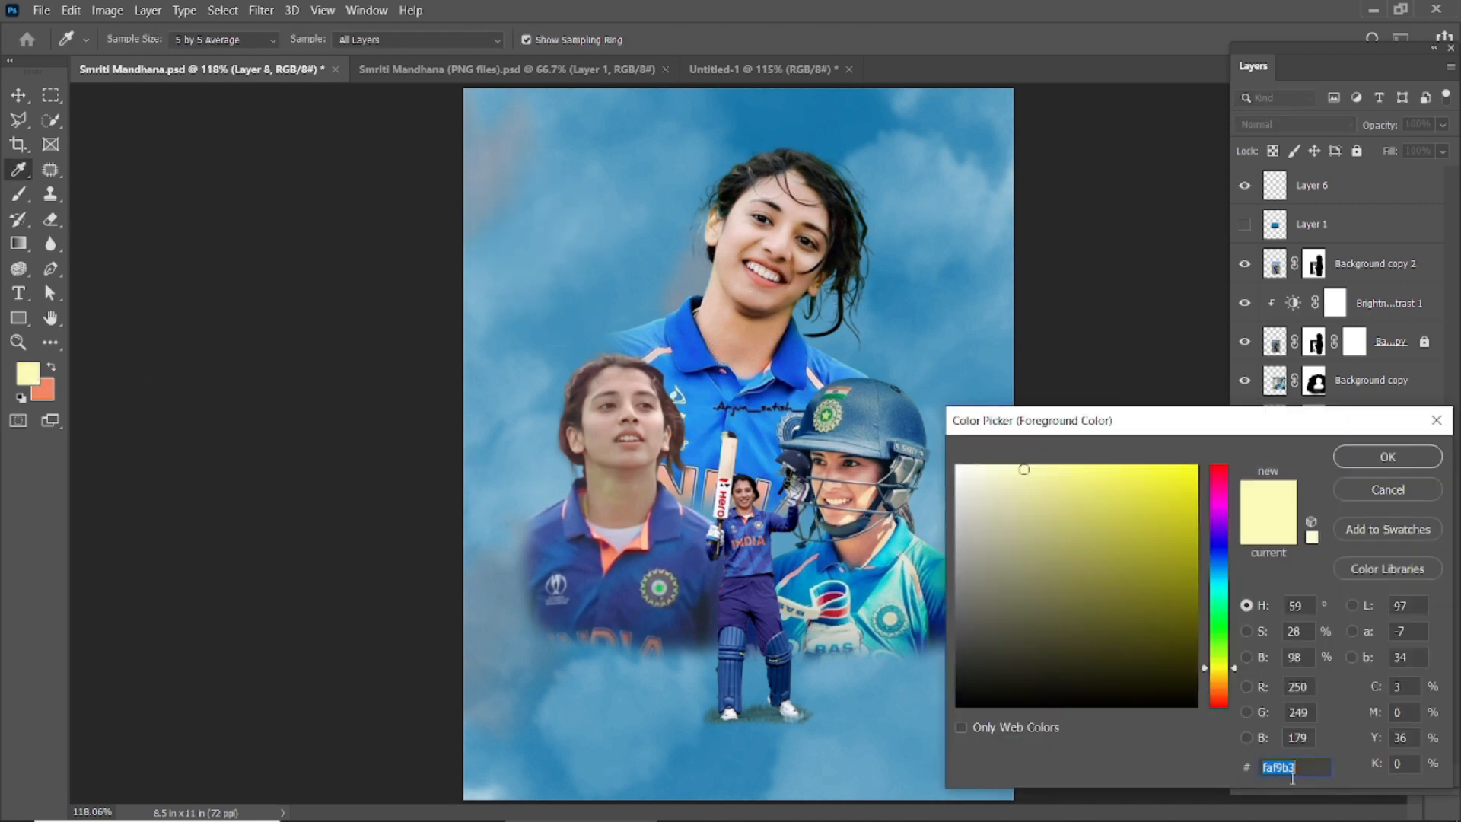
{"action": "left_click", "coordinate": [1366, 457]}
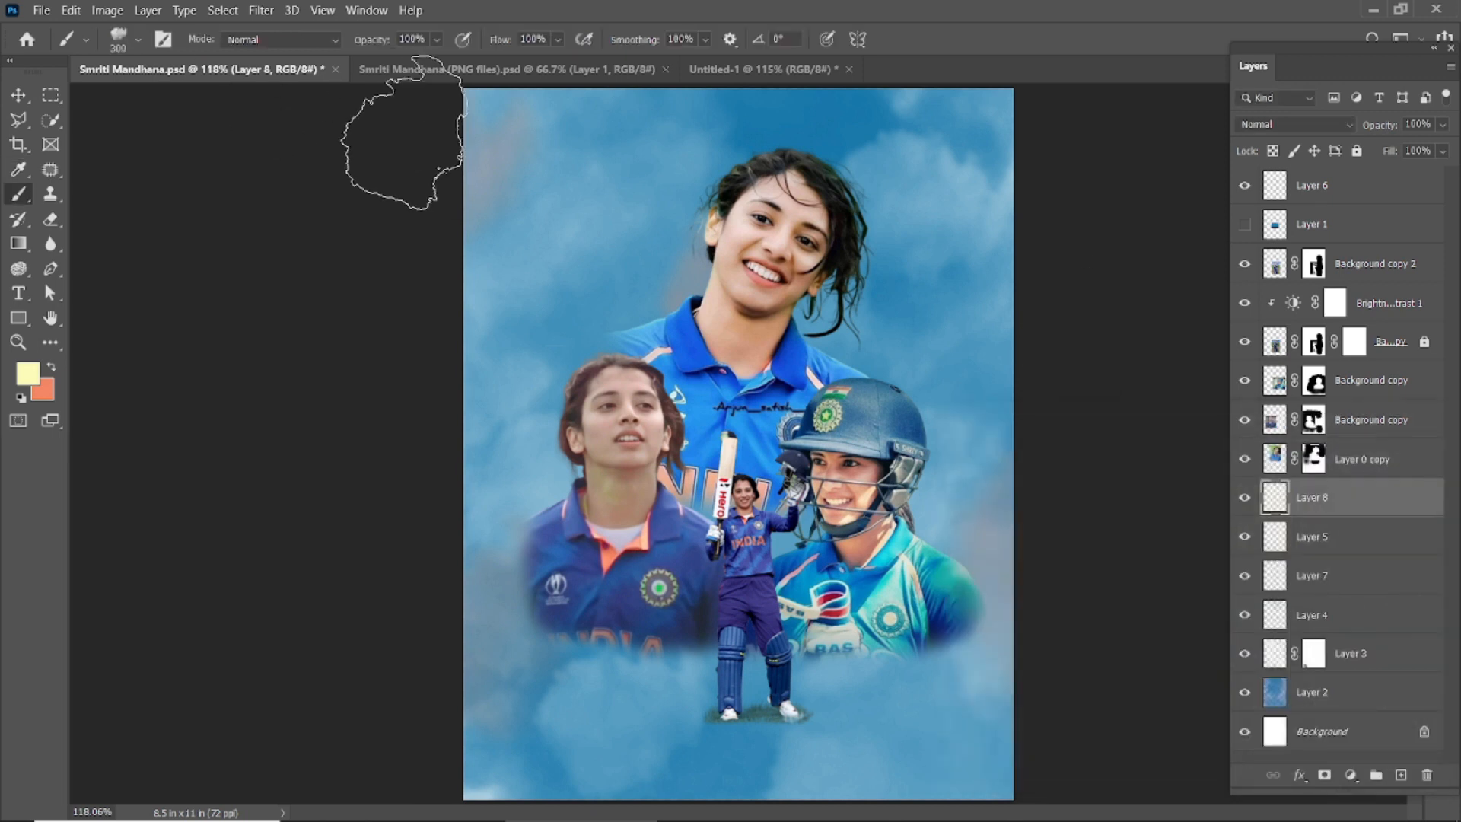
Step: Paint pale yellow clouds down the poster's left side with a 500 px brush, then try the right side and undo those strokes
{"action": "mouse_move", "coordinate": [449, 153]}
{"action": "left_mouse_down"}
{"action": "mouse_move", "coordinate": [515, 150]}
{"action": "mouse_move", "coordinate": [533, 194]}
{"action": "mouse_move", "coordinate": [472, 315]}
{"action": "mouse_move", "coordinate": [443, 450]}
{"action": "mouse_move", "coordinate": [579, 685]}
{"action": "mouse_move", "coordinate": [648, 684]}
{"action": "mouse_move", "coordinate": [590, 643]}
{"action": "left_mouse_up"}
{"action": "scroll", "coordinate": [456, 546], "scroll_direction": "down", "scroll_amount": 3}
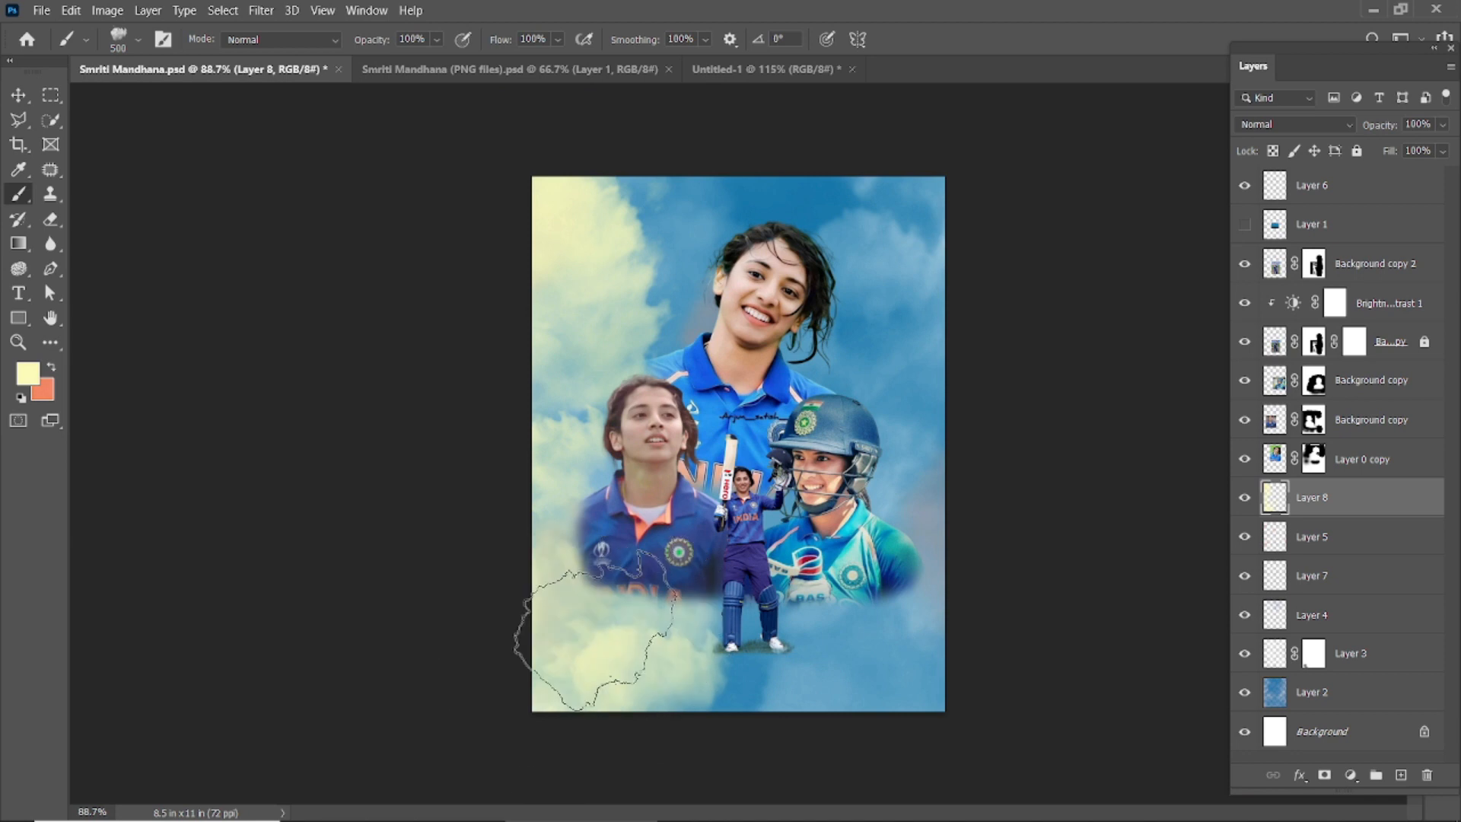
{"action": "mouse_move", "coordinate": [891, 130]}
{"action": "left_mouse_down"}
{"action": "mouse_move", "coordinate": [1000, 282]}
{"action": "mouse_move", "coordinate": [880, 603]}
{"action": "left_mouse_up"}
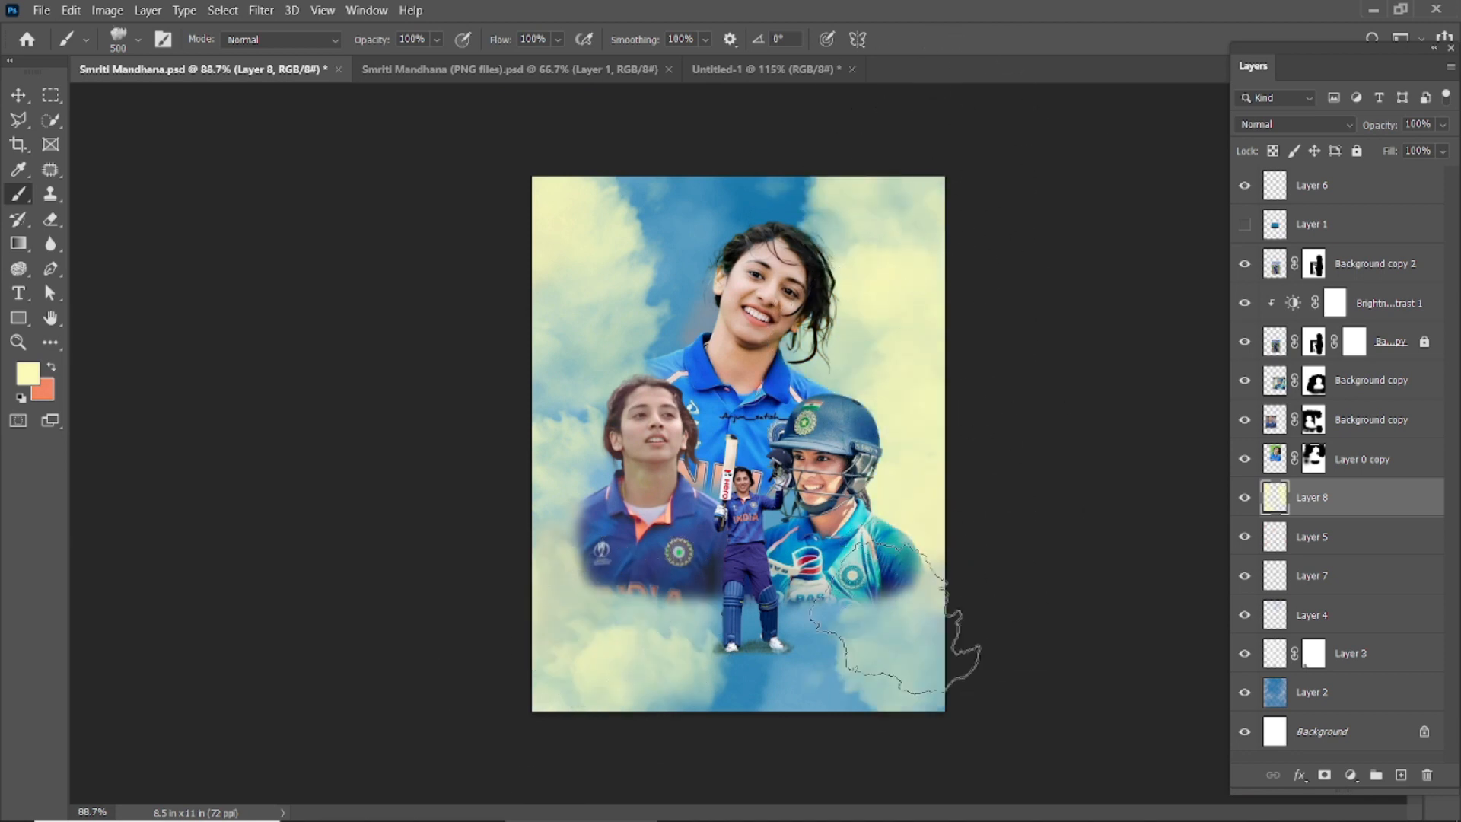
{"action": "key", "text": "ctrl+z"}
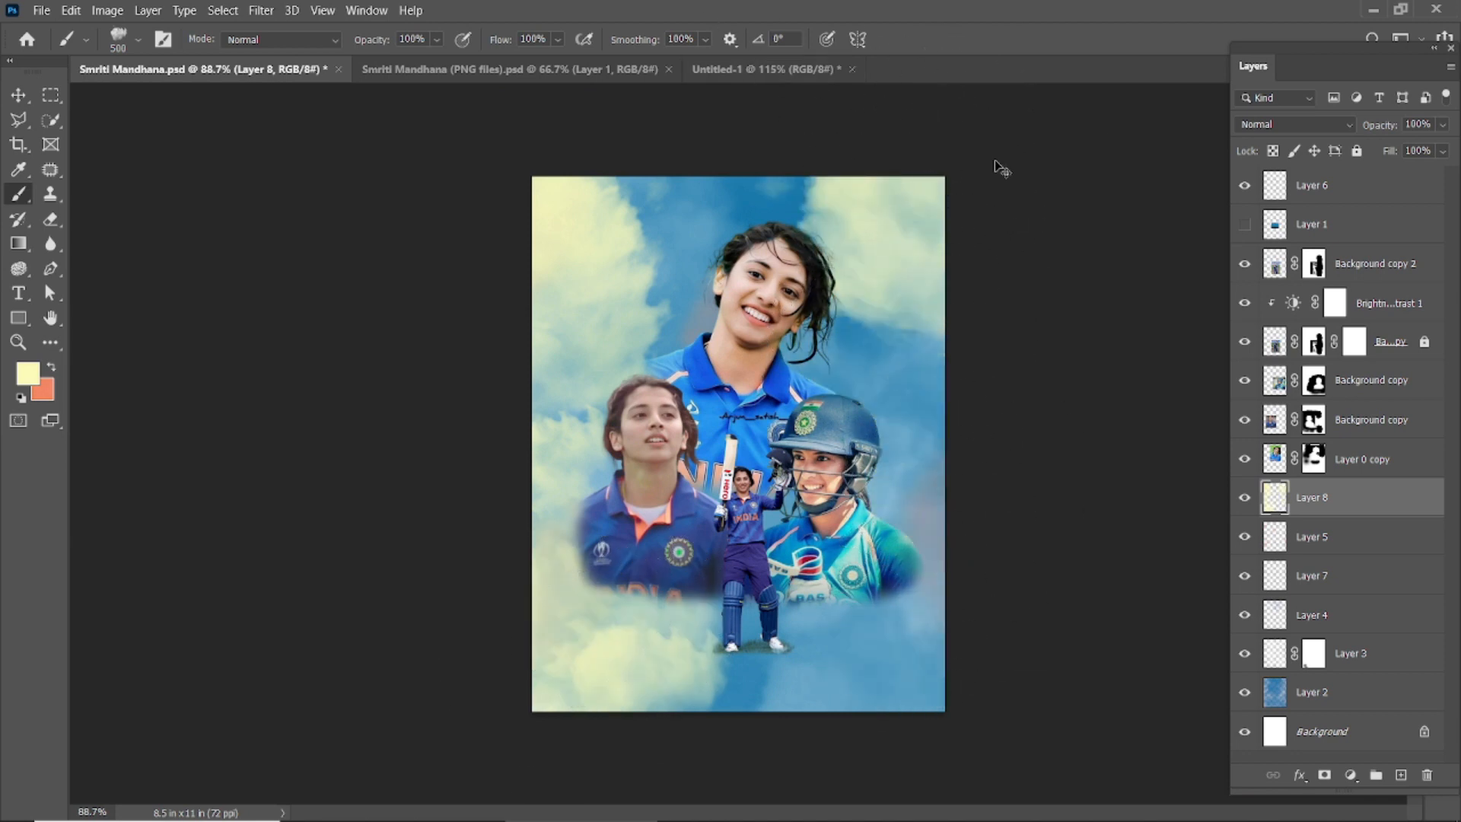
{"action": "key", "text": "ctrl+z"}
Step: Paint pale yellow clouds down the poster's right side and lower right corner, varying the cloud brush from 700 px to 300 px
{"action": "key", "text": "bracketright"}
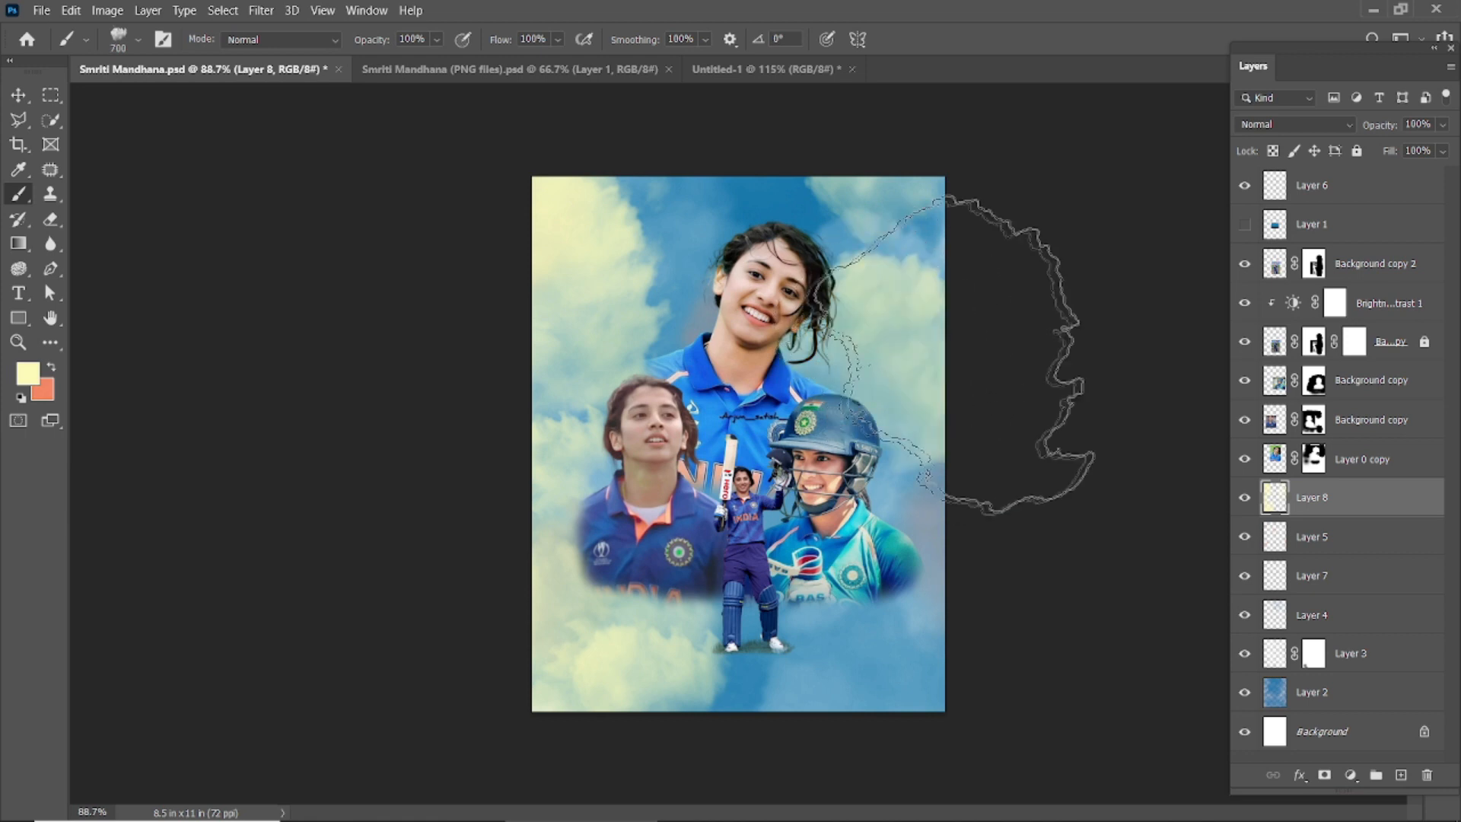
{"action": "left_click", "coordinate": [855, 738]}
{"action": "key", "text": "bracketleft"}
{"action": "key", "text": "bracketleft"}
{"action": "key", "text": "bracketleft"}
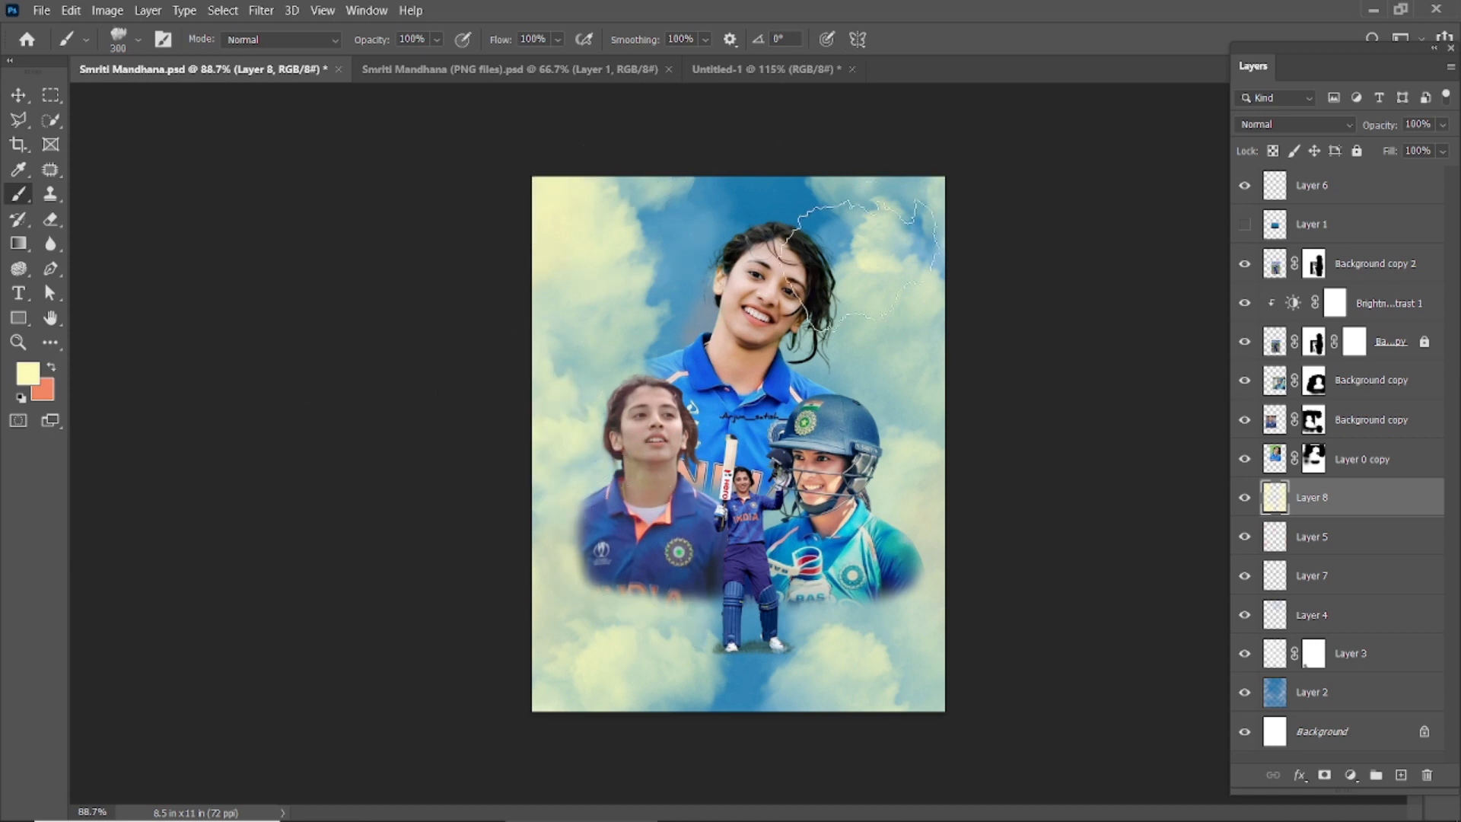
Step: Lower the pale yellow cloud layer's opacity to 89% and switch to the Move tool
{"action": "left_click_drag", "start_coordinate": [1376, 131], "coordinate": [1343, 141]}
{"action": "scroll", "coordinate": [1157, 342], "scroll_direction": "up", "scroll_amount": 3}
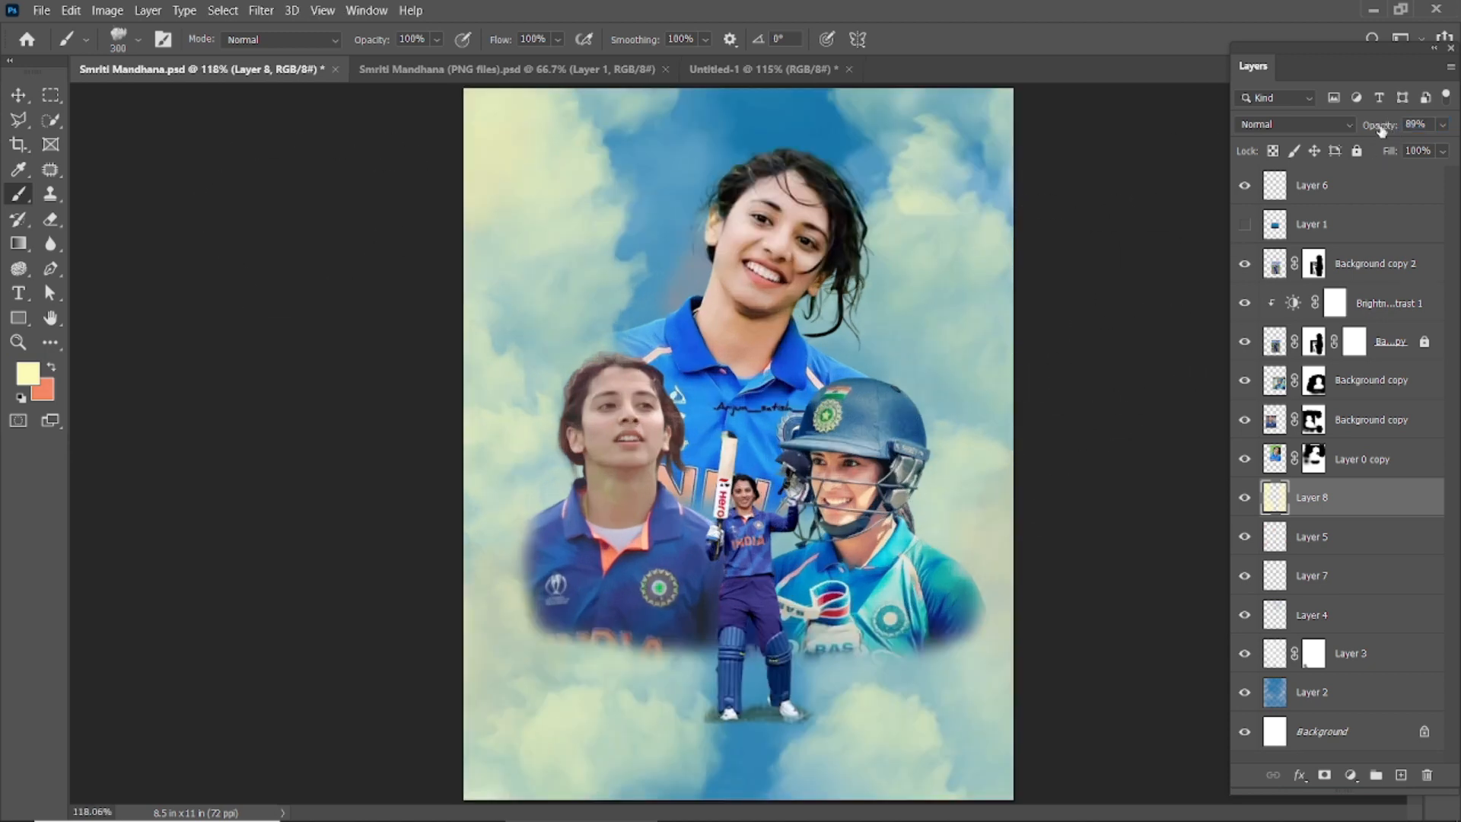
{"action": "scroll", "coordinate": [533, 305], "scroll_direction": "down", "scroll_amount": 3}
{"action": "left_click", "coordinate": [13, 97]}
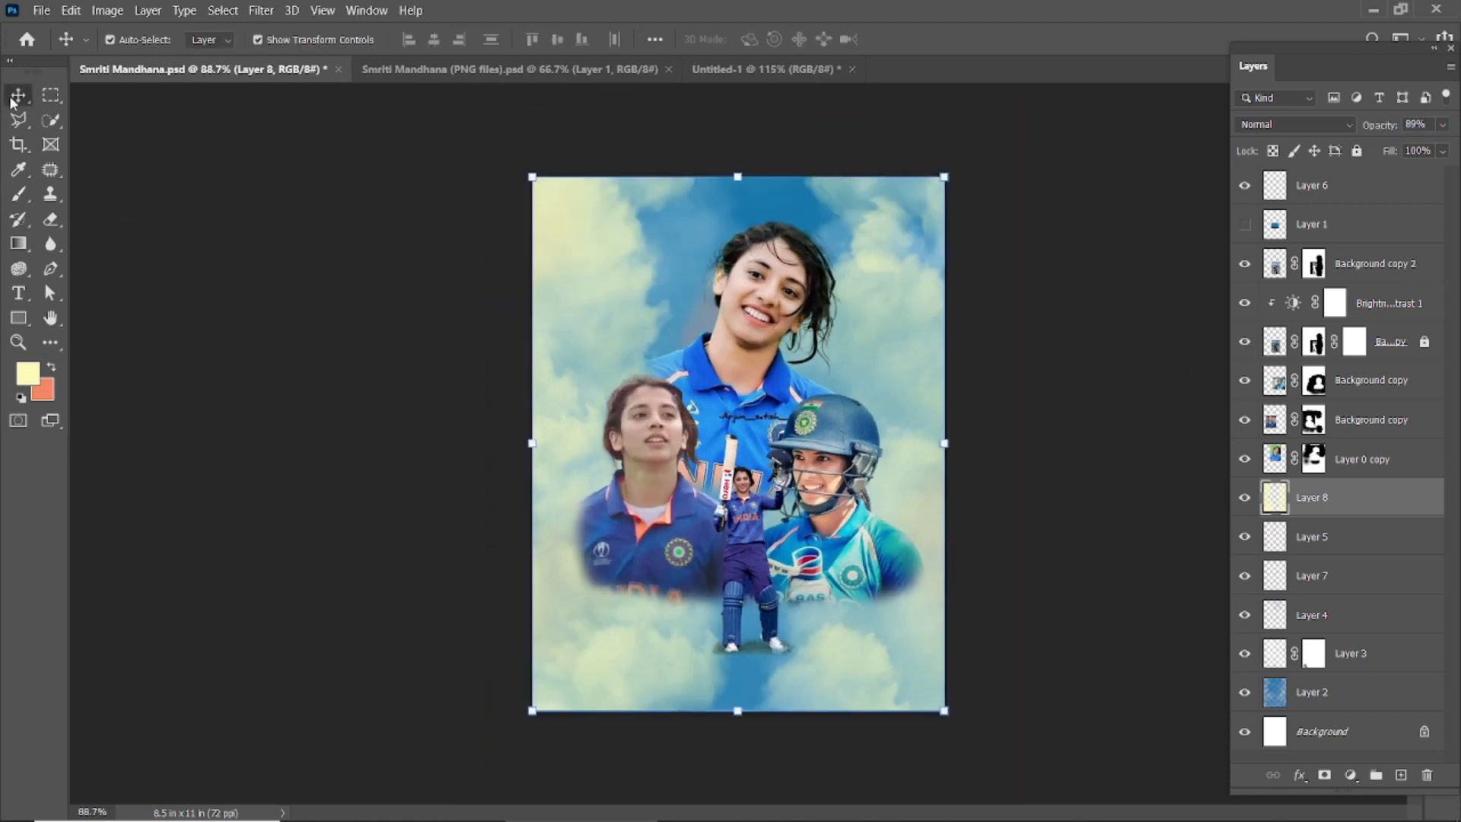
Step: Apply a 4.5-pixel Gaussian Blur to the pale yellow cloud layer and set its opacity to 86%
{"action": "left_click", "coordinate": [262, 11]}
{"action": "mouse_move", "coordinate": [316, 241]}
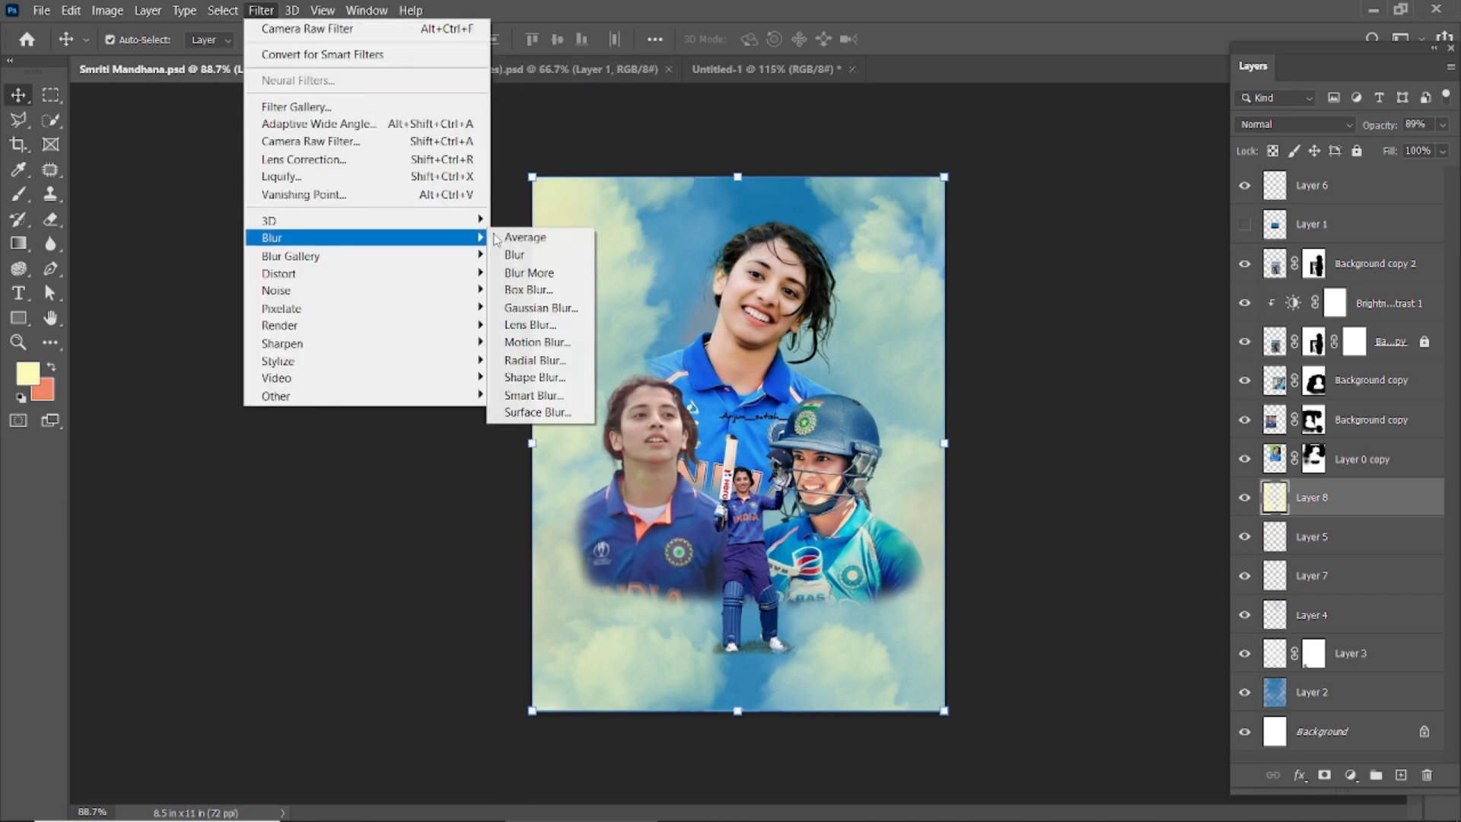
{"action": "left_click", "coordinate": [540, 307]}
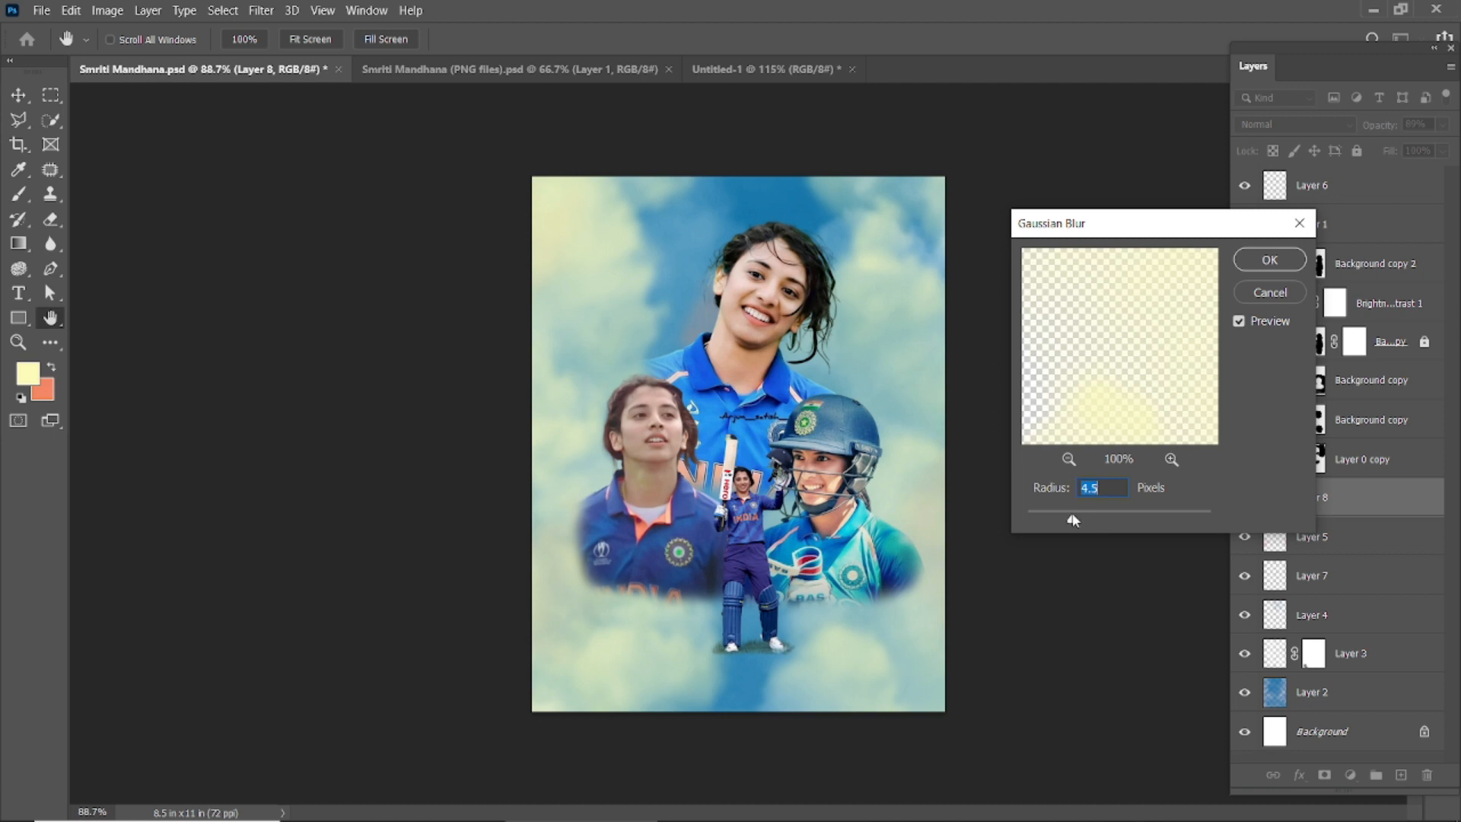
{"action": "left_click", "coordinate": [1260, 258]}
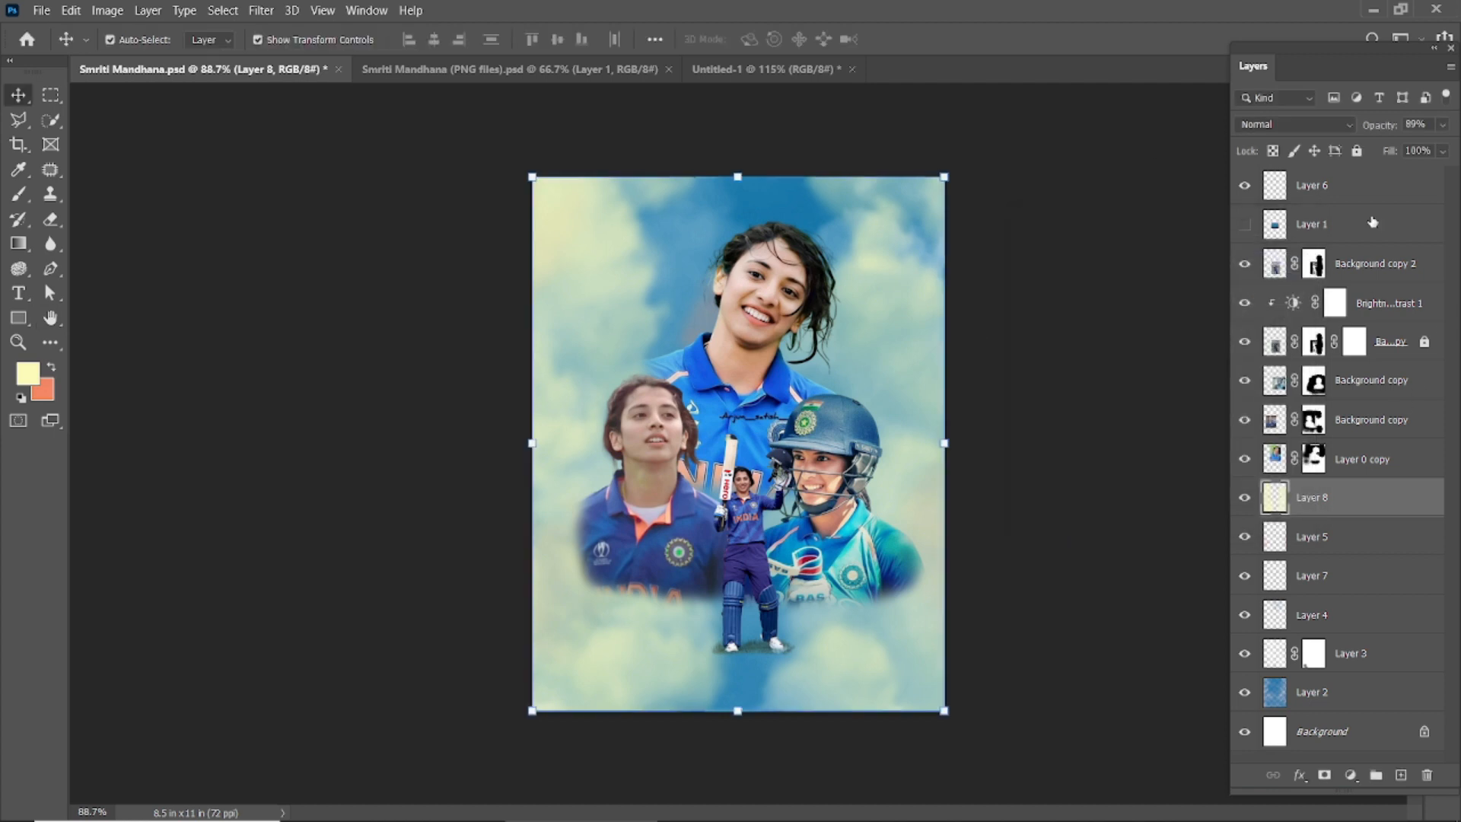
{"action": "left_click_drag", "start_coordinate": [1385, 129], "coordinate": [1370, 138]}
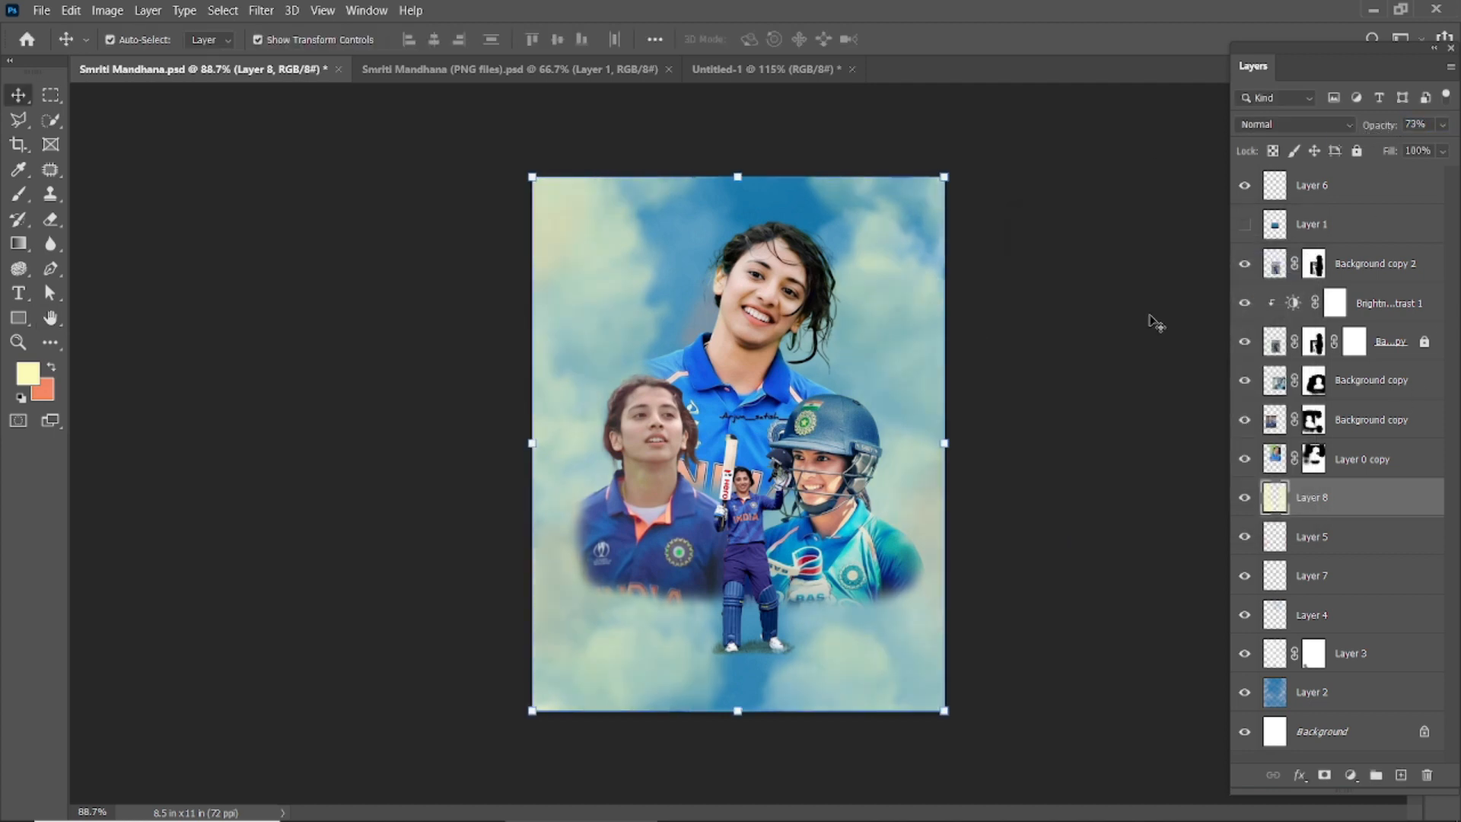
{"action": "left_click_drag", "start_coordinate": [1381, 132], "coordinate": [1394, 130]}
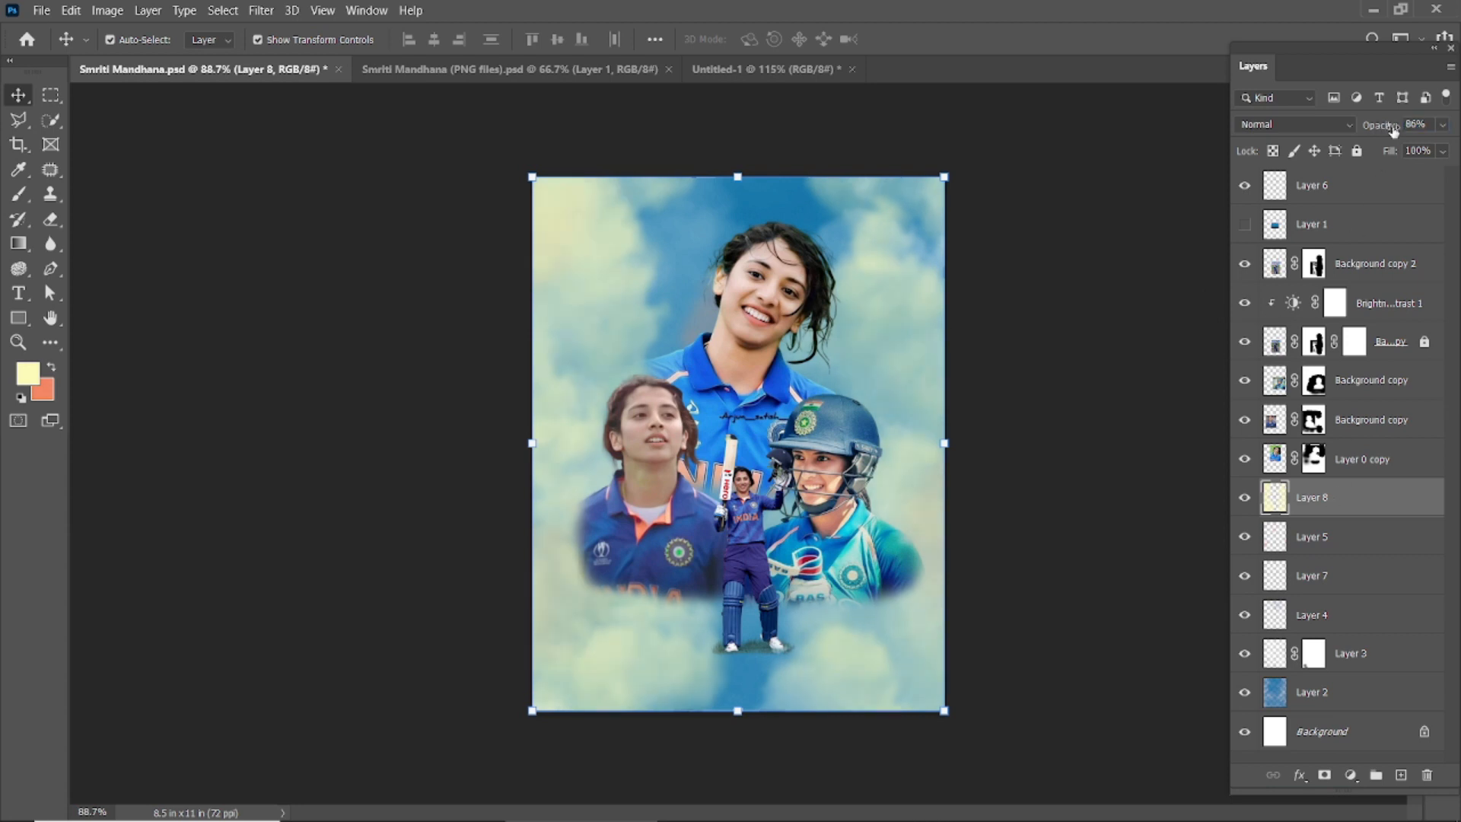
Step: Set the foreground colour to white, then add a new layer above the pale yellow clouds and activate the Brush tool
{"action": "left_click", "coordinate": [53, 367]}
{"action": "left_click", "coordinate": [28, 374]}
{"action": "left_click_drag", "start_coordinate": [1014, 533], "coordinate": [952, 459]}
{"action": "left_click", "coordinate": [1387, 457]}
{"action": "left_click", "coordinate": [1401, 780]}
{"action": "left_click", "coordinate": [16, 195]}
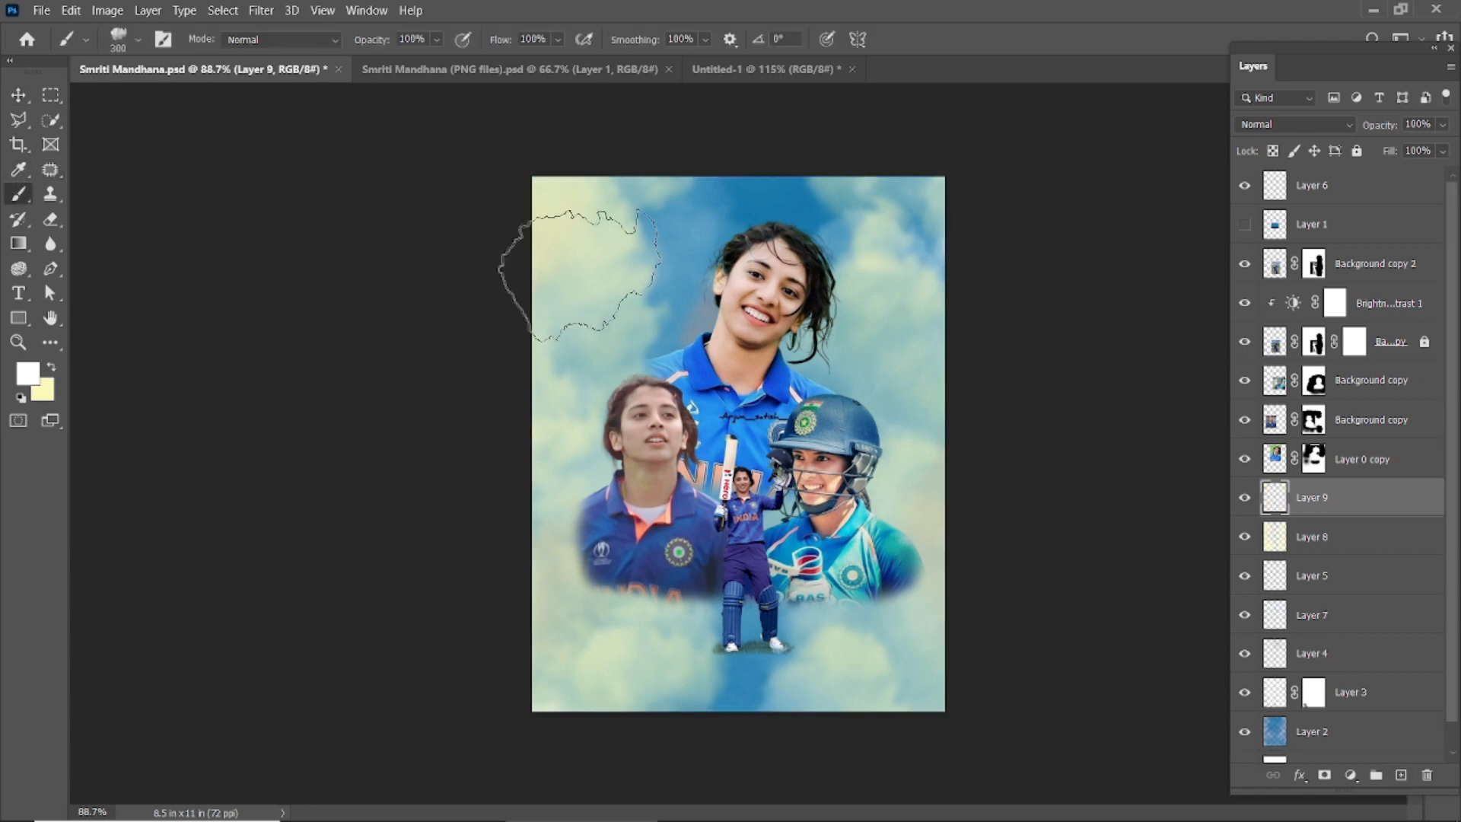
Step: Paint white clouds down the poster's left side, on its right edge and in its lower right corner, using 300 and 250 px brush sizes
{"action": "left_click", "coordinate": [584, 347]}
{"action": "key", "text": "bracketright"}
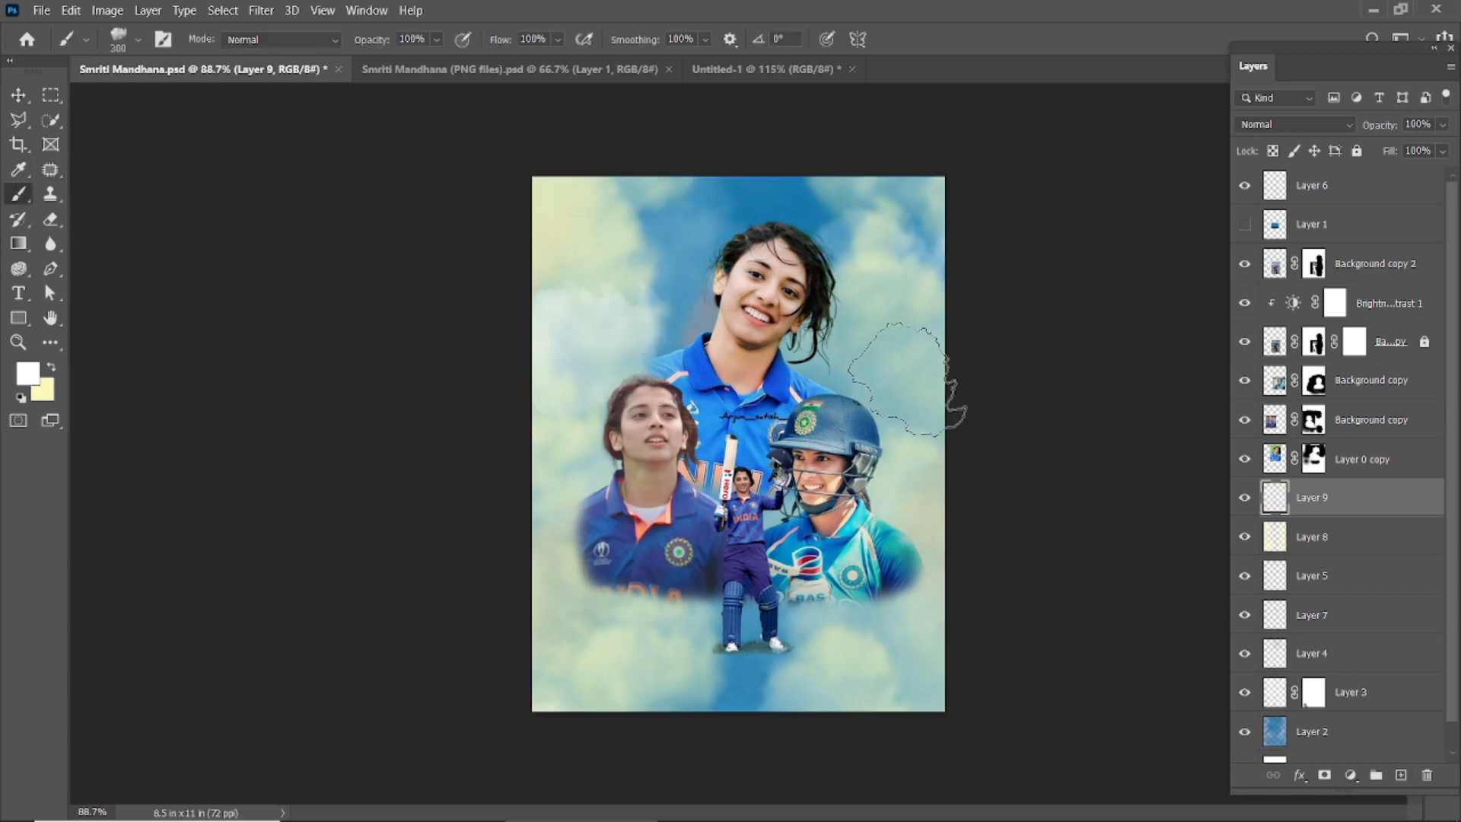
{"action": "left_click", "coordinate": [563, 207]}
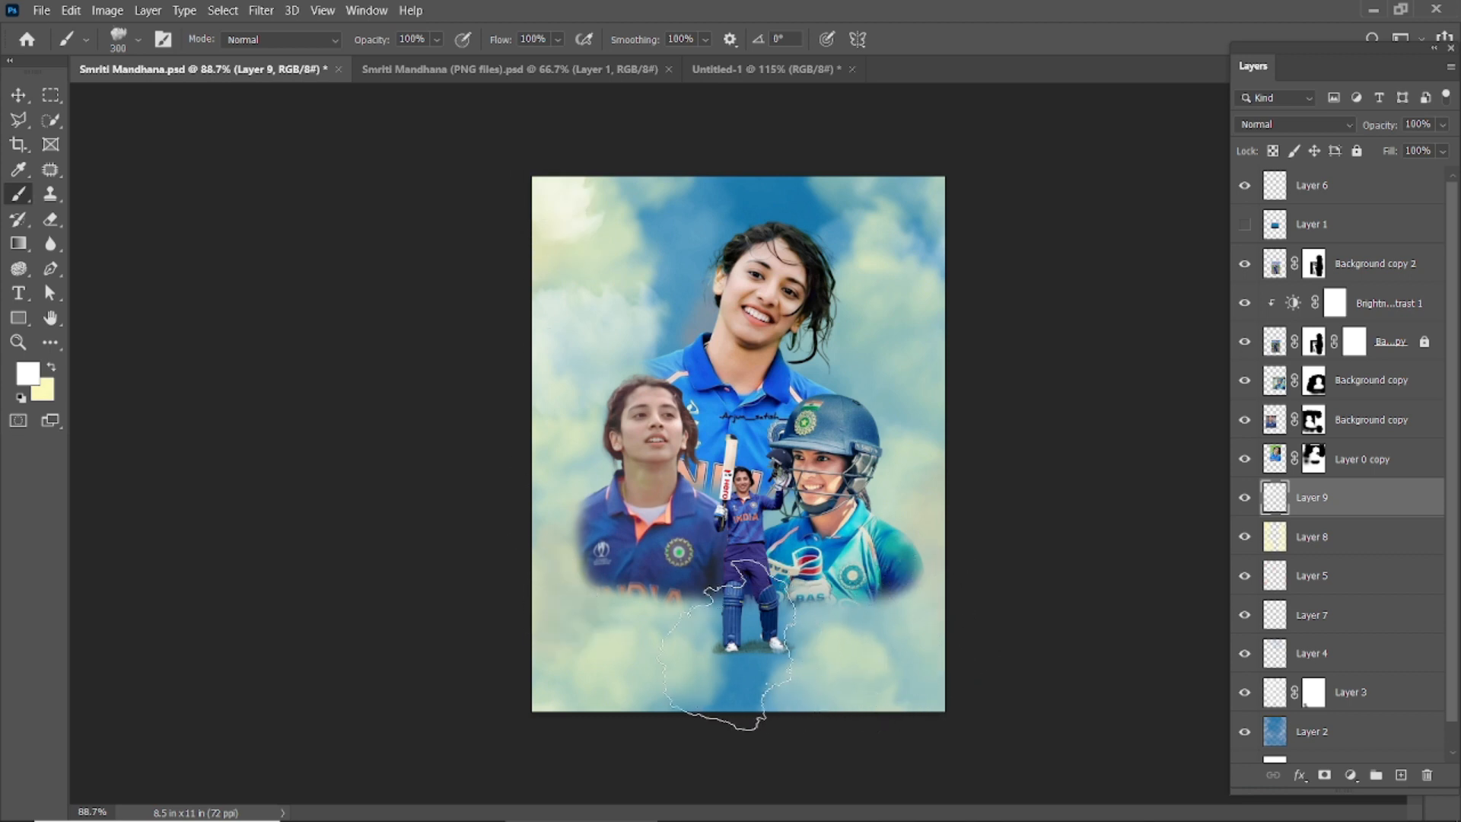
{"action": "left_click", "coordinate": [544, 656]}
{"action": "key", "text": "bracketleft"}
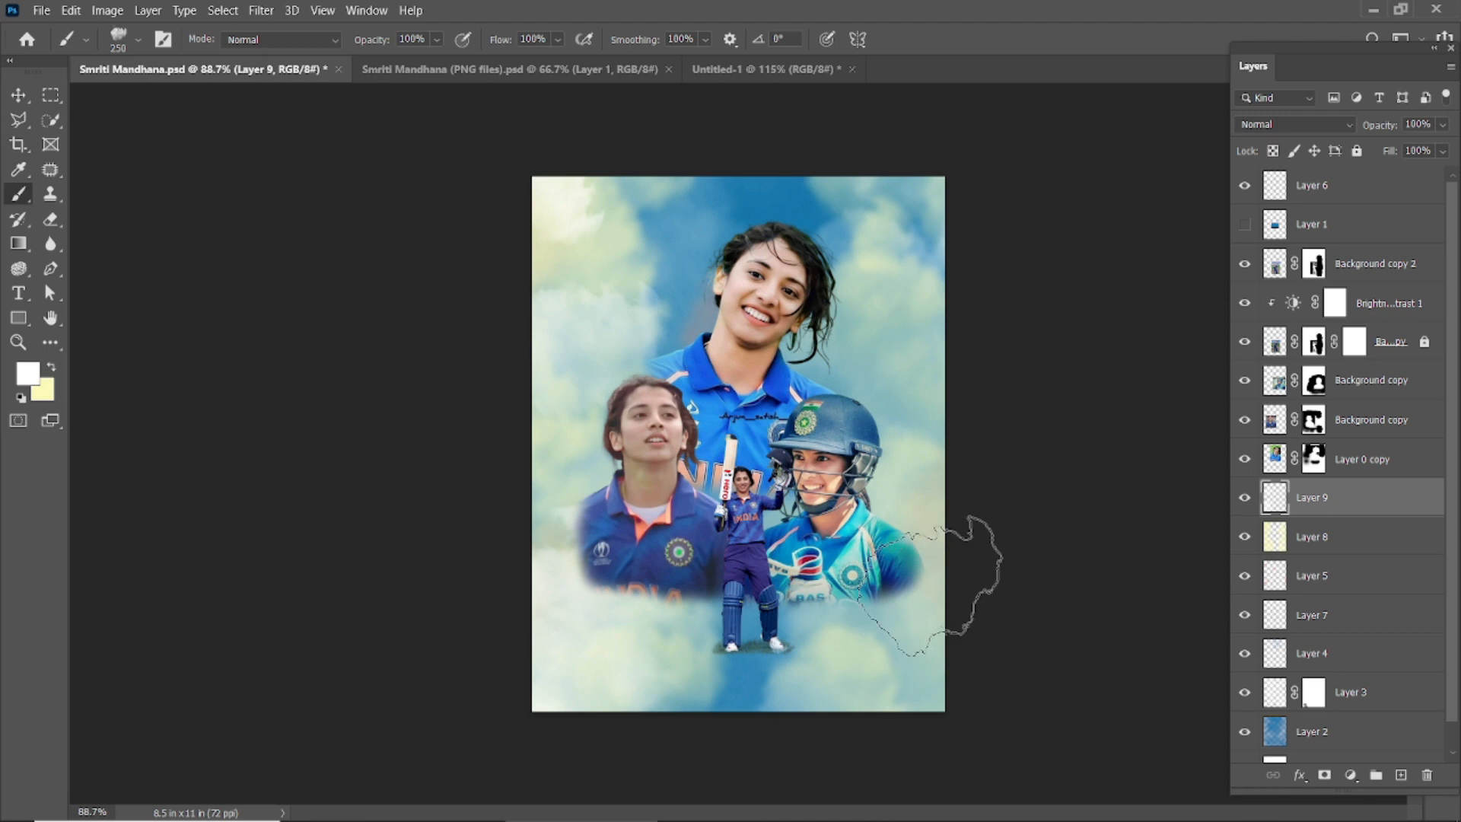
{"action": "left_click", "coordinate": [968, 341]}
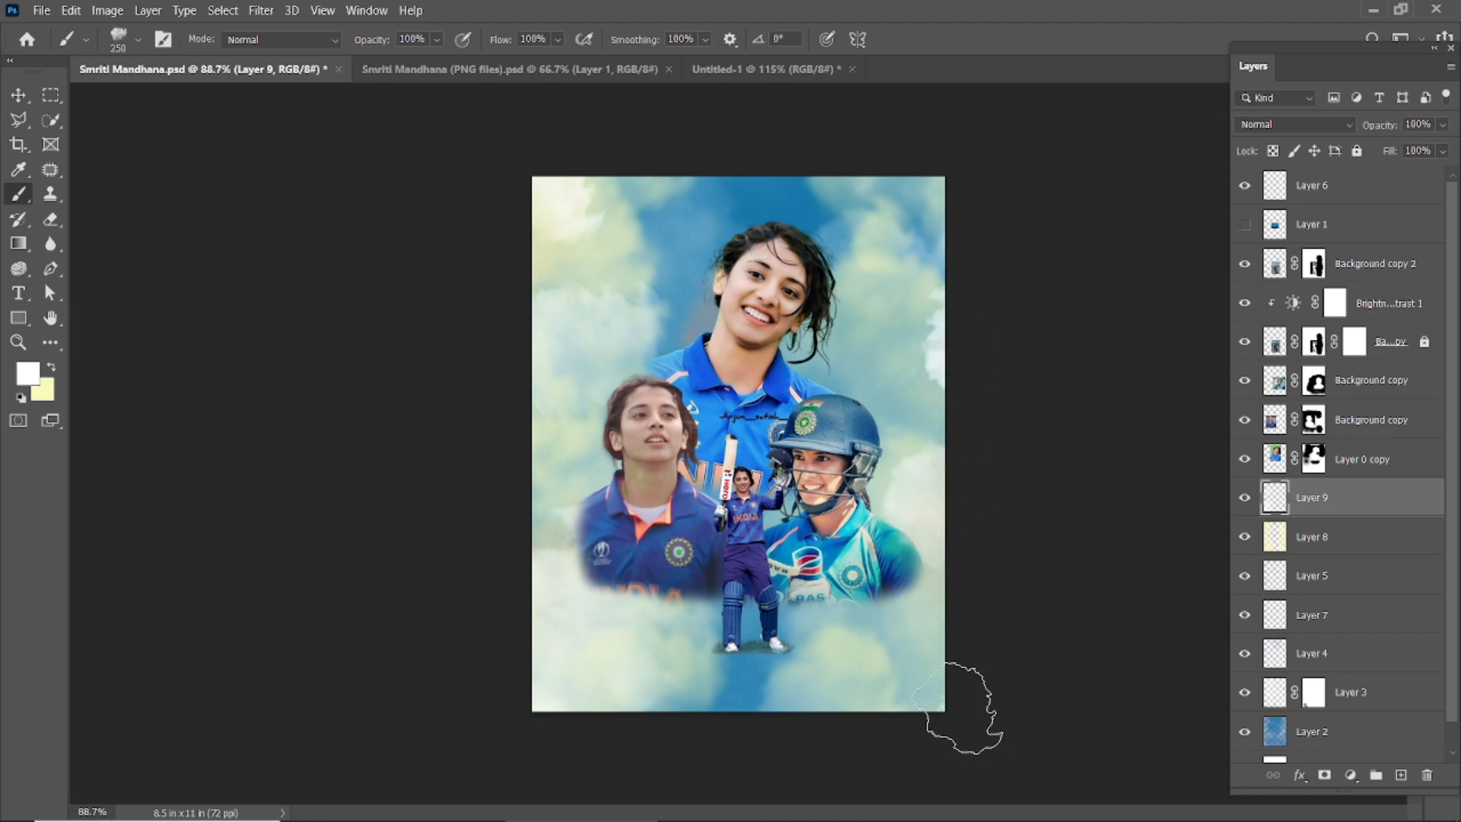
{"action": "left_click", "coordinate": [958, 708]}
Step: Try a white cloud dab beside the main portrait's head with a 175 px brush and undo it
{"action": "key", "text": "bracketright"}
{"action": "key", "text": "bracketright"}
{"action": "key", "text": "bracketright"}
{"action": "key", "text": "bracketright"}
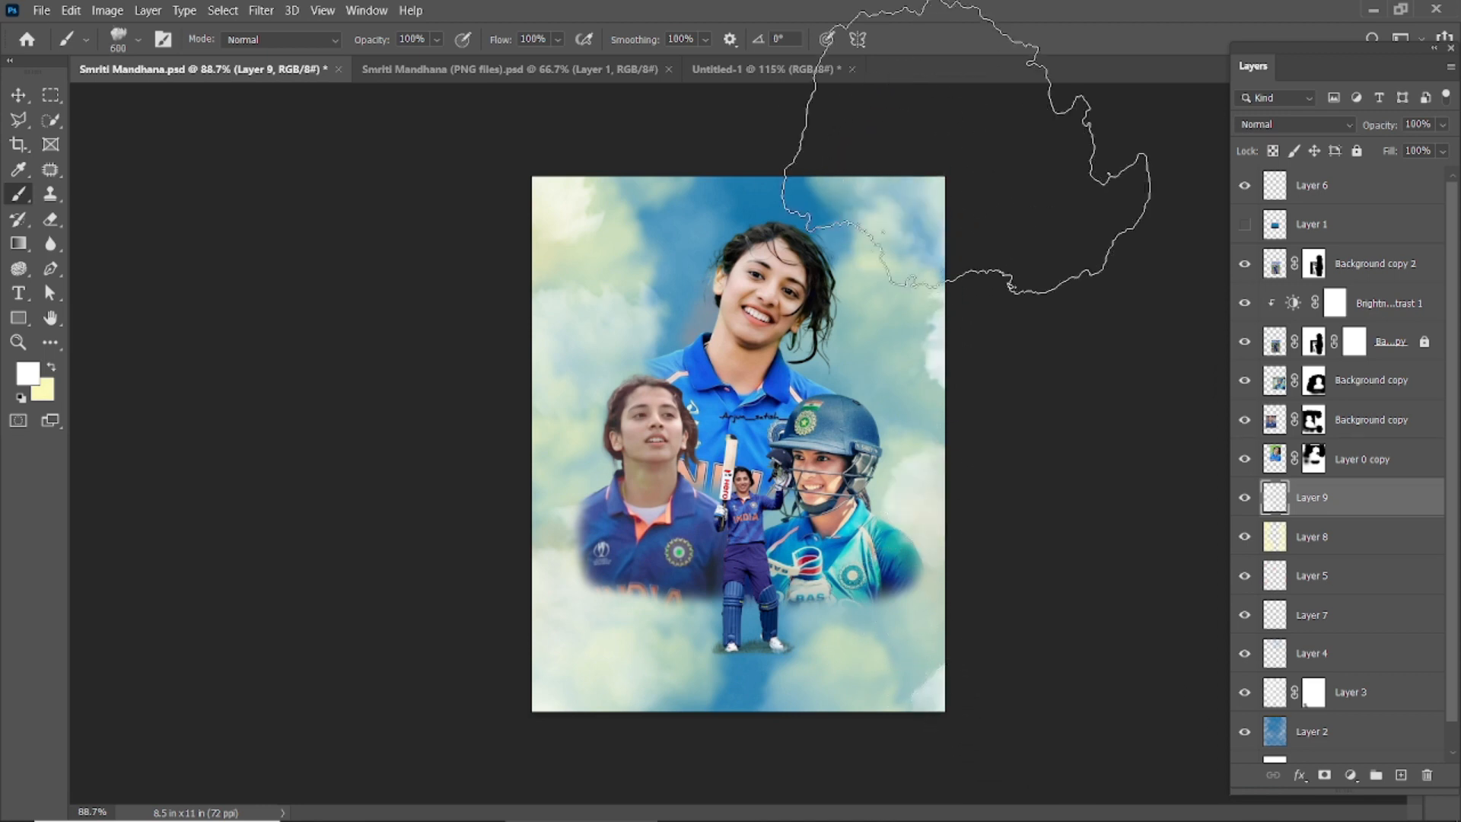
{"action": "key", "text": "bracketleft"}
{"action": "key", "text": "bracketleft"}
{"action": "key", "text": "bracketleft"}
{"action": "key", "text": "bracketleft"}
{"action": "key", "text": "bracketleft"}
{"action": "key", "text": "bracketleft"}
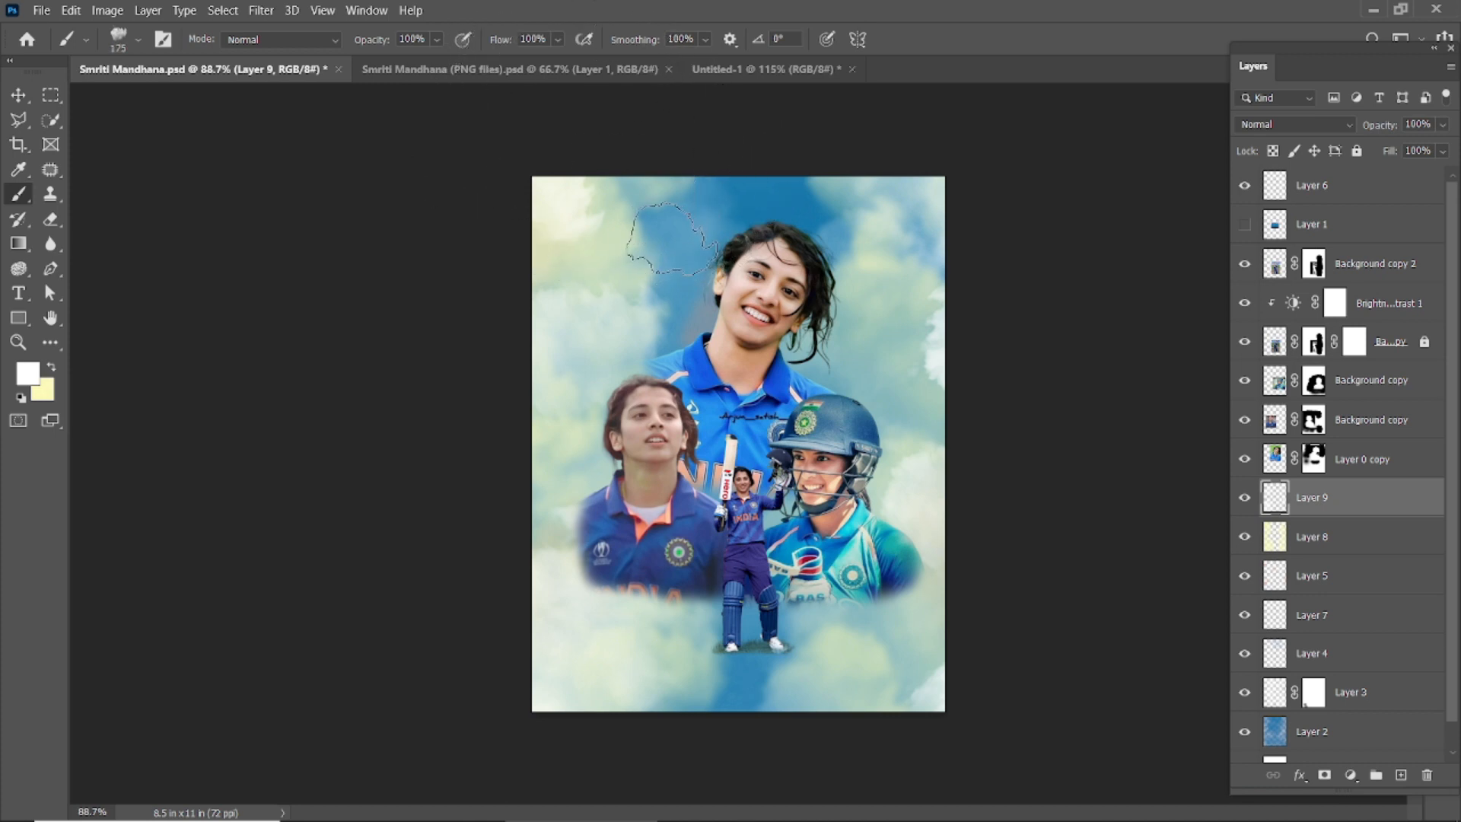
{"action": "left_click", "coordinate": [677, 233]}
{"action": "left_click_drag", "start_coordinate": [1370, 131], "coordinate": [1390, 137]}
{"action": "key", "text": "ctrl+z"}
{"action": "key", "text": "ctrl+z"}
Step: Enlarge the cloud brush to 400 px and paint white clouds along the poster's top edge, rotating the brush tip to -130°
{"action": "key", "text": "bracketright"}
{"action": "key", "text": "bracketright"}
{"action": "key", "text": "bracketright"}
{"action": "key", "text": "bracketright"}
{"action": "key", "text": "Right"}
{"action": "key", "text": "Right"}
{"action": "key", "text": "Right"}
{"action": "key", "text": "Right"}
{"action": "key", "text": "Right"}
{"action": "key", "text": "Right"}
{"action": "key", "text": "Right"}
{"action": "key", "text": "Right"}
{"action": "key", "text": "Right"}
{"action": "key", "text": "Right"}
{"action": "key", "text": "Right"}
{"action": "key", "text": "Right"}
{"action": "key", "text": "Right"}
{"action": "key", "text": "Right"}
{"action": "key", "text": "Right"}
{"action": "key", "text": "Right"}
{"action": "key", "text": "Right"}
{"action": "key", "text": "Right"}
{"action": "key", "text": "Right"}
{"action": "key", "text": "Right"}
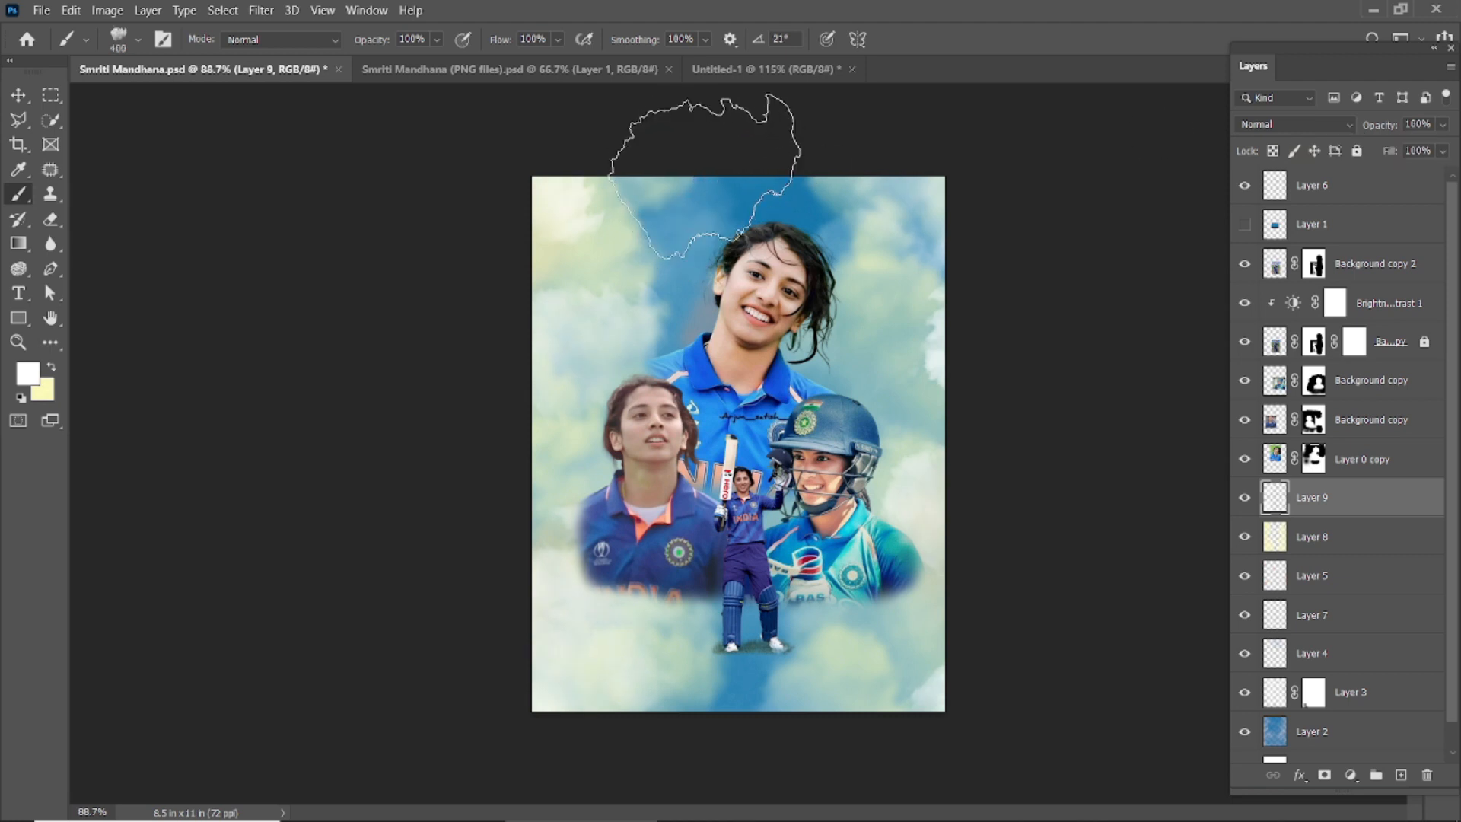
{"action": "key", "text": "Right"}
{"action": "key", "text": "Right"}
{"action": "key", "text": "Right"}
{"action": "key", "text": "Right"}
{"action": "key", "text": "Right"}
{"action": "key", "text": "Right"}
{"action": "key", "text": "Right"}
{"action": "key", "text": "Right"}
{"action": "key", "text": "Right"}
{"action": "key", "text": "Right"}
{"action": "key", "text": "Right"}
{"action": "key", "text": "Right"}
{"action": "key", "text": "Right"}
{"action": "key", "text": "Right"}
{"action": "key", "text": "Right"}
{"action": "key", "text": "Right"}
{"action": "key", "text": "Right"}
{"action": "key", "text": "Right"}
{"action": "key", "text": "Right"}
{"action": "key", "text": "Right"}
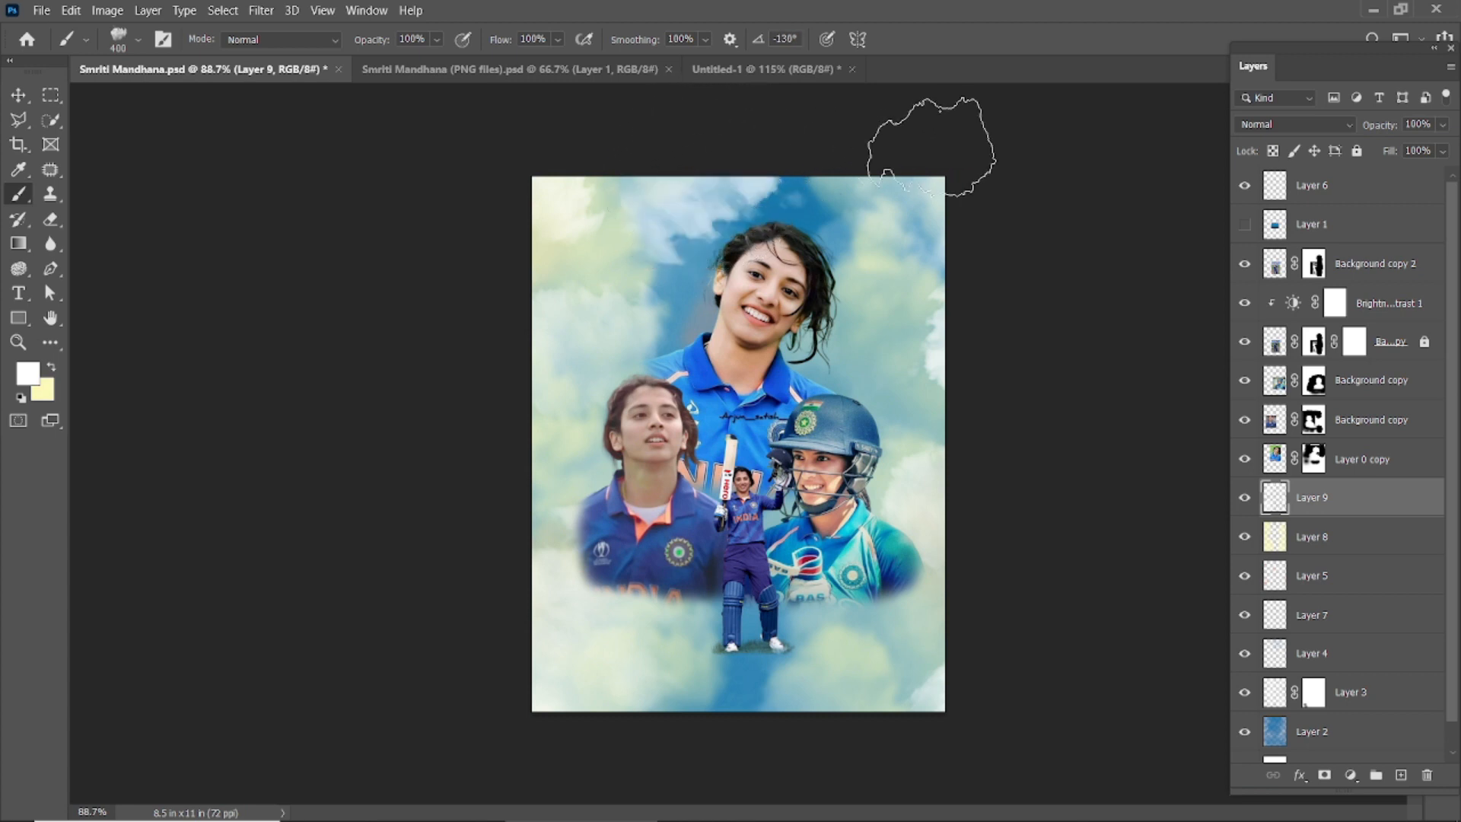
Step: Rotate the cloud brush to -85° for the poster's upper right area and lower the white cloud layer's opacity to 74%
{"action": "key", "text": "Left"}
{"action": "key", "text": "Left"}
{"action": "key", "text": "Left"}
{"action": "key", "text": "Left"}
{"action": "key", "text": "Left"}
{"action": "key", "text": "Left"}
{"action": "key", "text": "Left"}
{"action": "key", "text": "Left"}
{"action": "key", "text": "Left"}
{"action": "key", "text": "Left"}
{"action": "key", "text": "Left"}
{"action": "key", "text": "Left"}
{"action": "key", "text": "Left"}
{"action": "key", "text": "Left"}
{"action": "key", "text": "Left"}
{"action": "key", "text": "Left"}
{"action": "key", "text": "Left"}
{"action": "key", "text": "Left"}
{"action": "key", "text": "Left"}
{"action": "key", "text": "Left"}
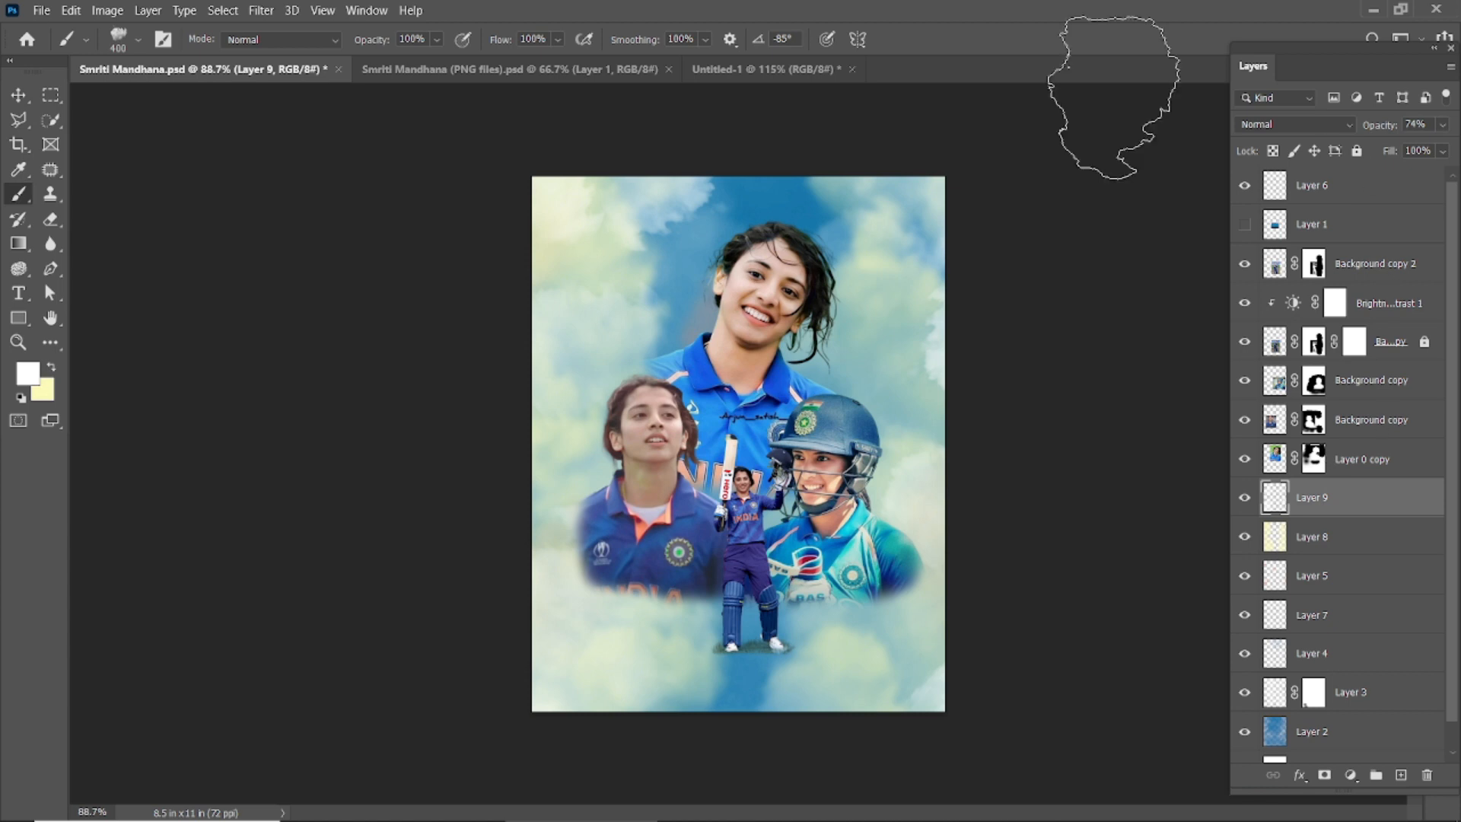
Step: Soften the white cloud layer with a 2.6-pixel Gaussian Blur and switch to the Move tool
{"action": "left_click", "coordinate": [261, 10]}
{"action": "mouse_move", "coordinate": [328, 238]}
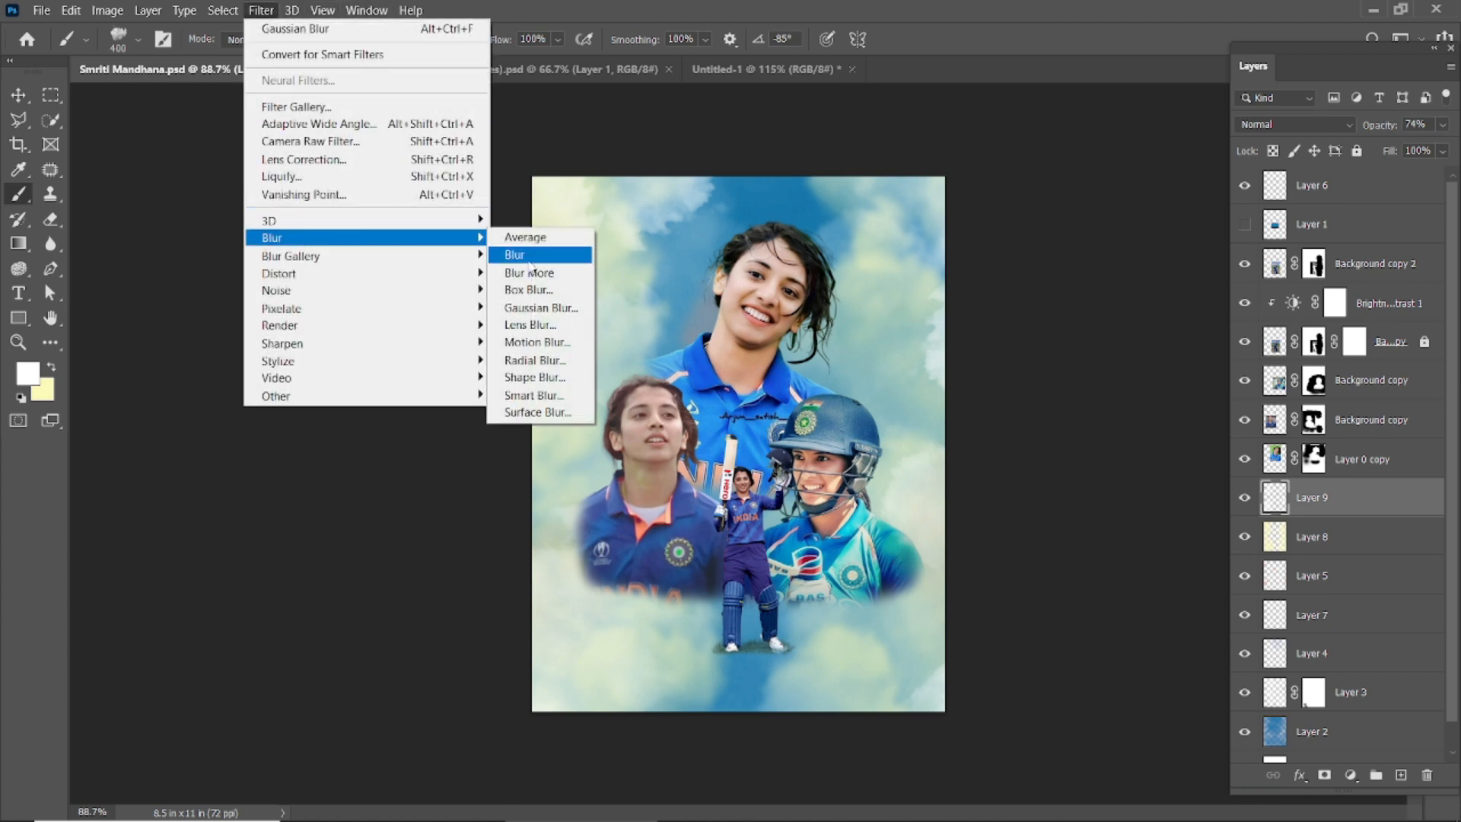
{"action": "left_click", "coordinate": [541, 308]}
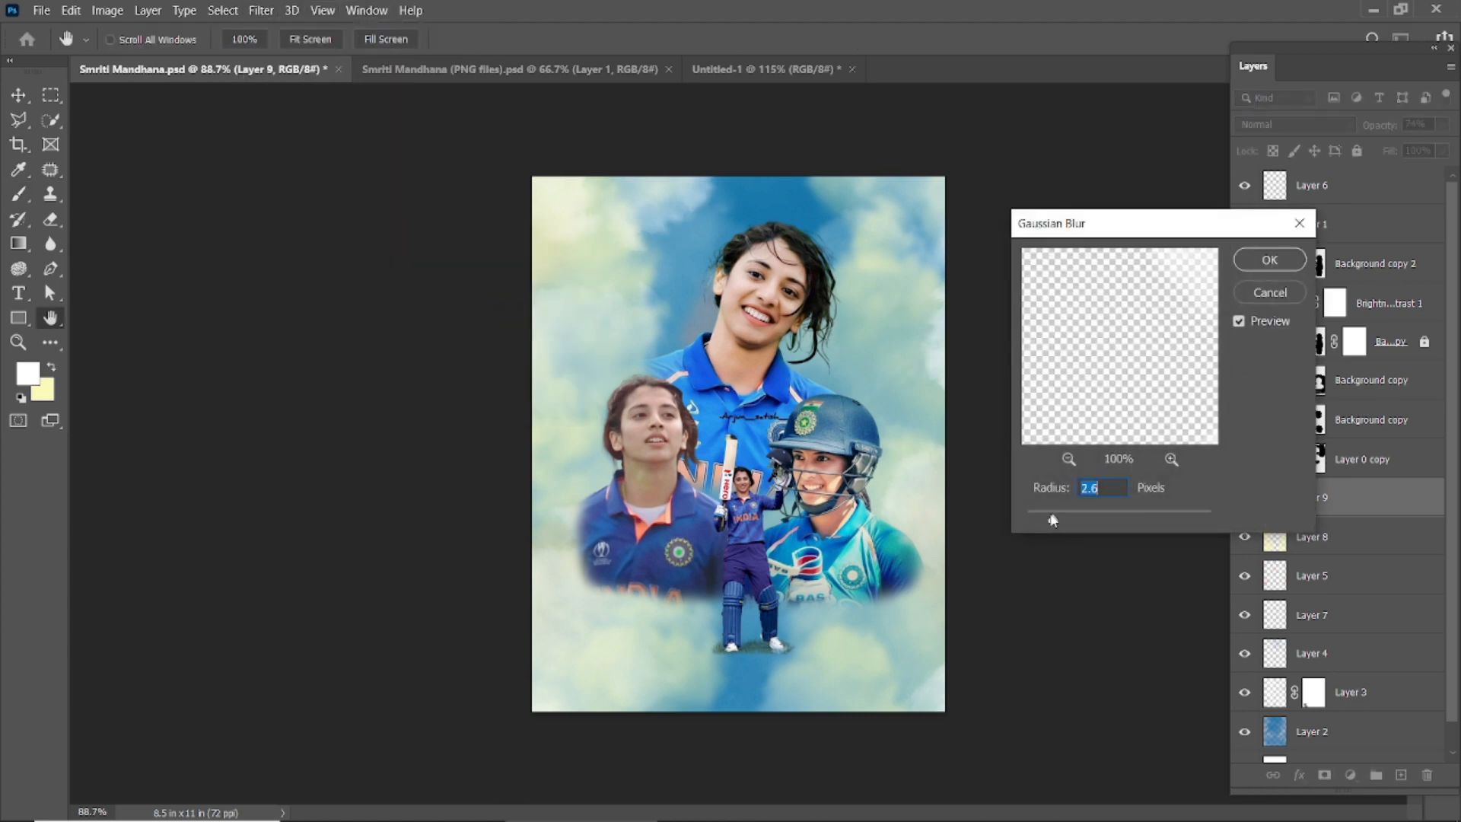
{"action": "left_click", "coordinate": [1256, 263]}
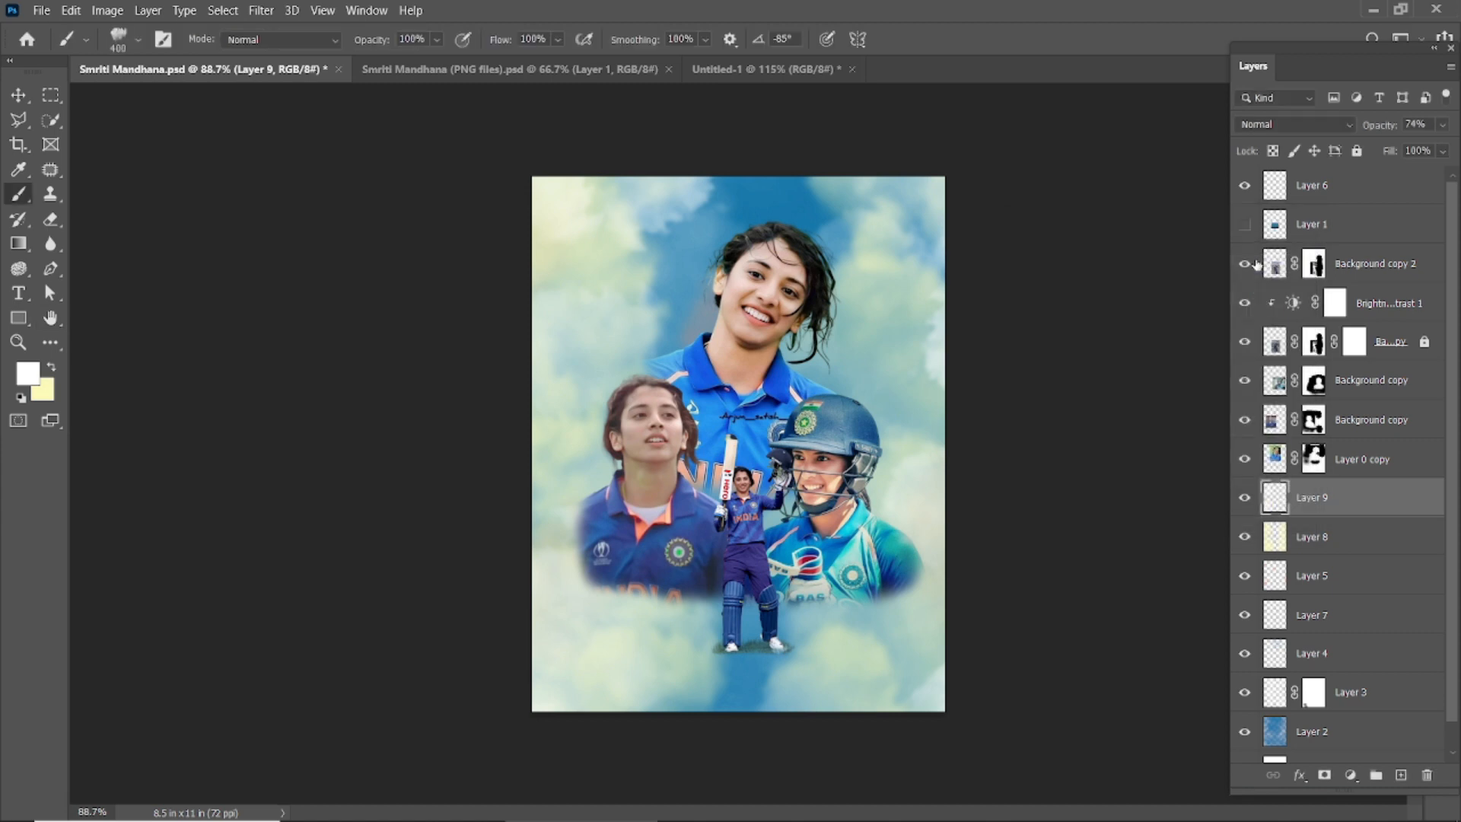
{"action": "left_click", "coordinate": [19, 95]}
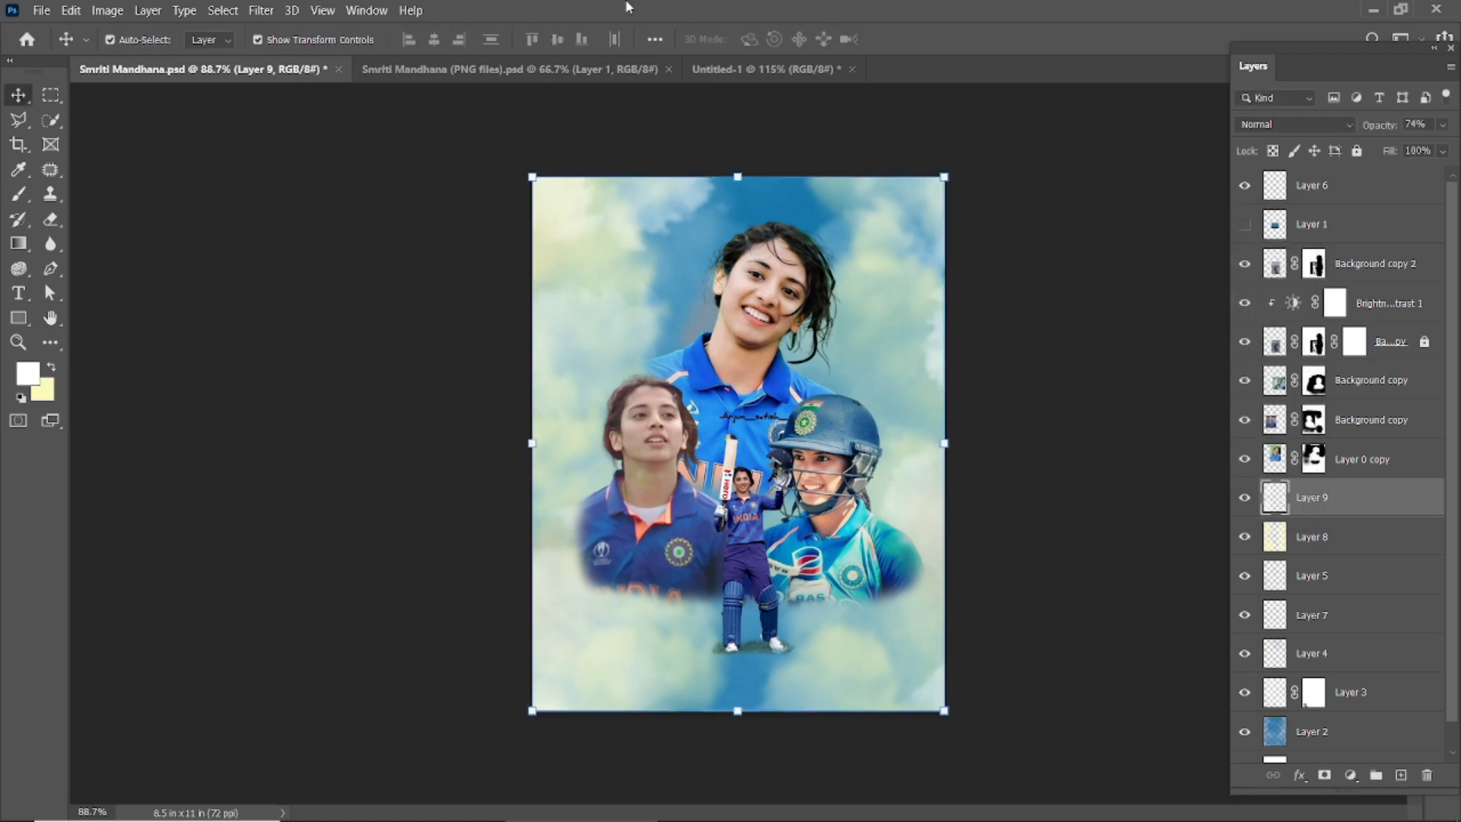
Step: Add a new layer above the small full-length batter and clip it to that cutout
{"action": "left_click", "coordinate": [582, 346]}
{"action": "scroll", "coordinate": [875, 499], "scroll_direction": "up", "scroll_amount": 2}
{"action": "left_click", "coordinate": [746, 559]}
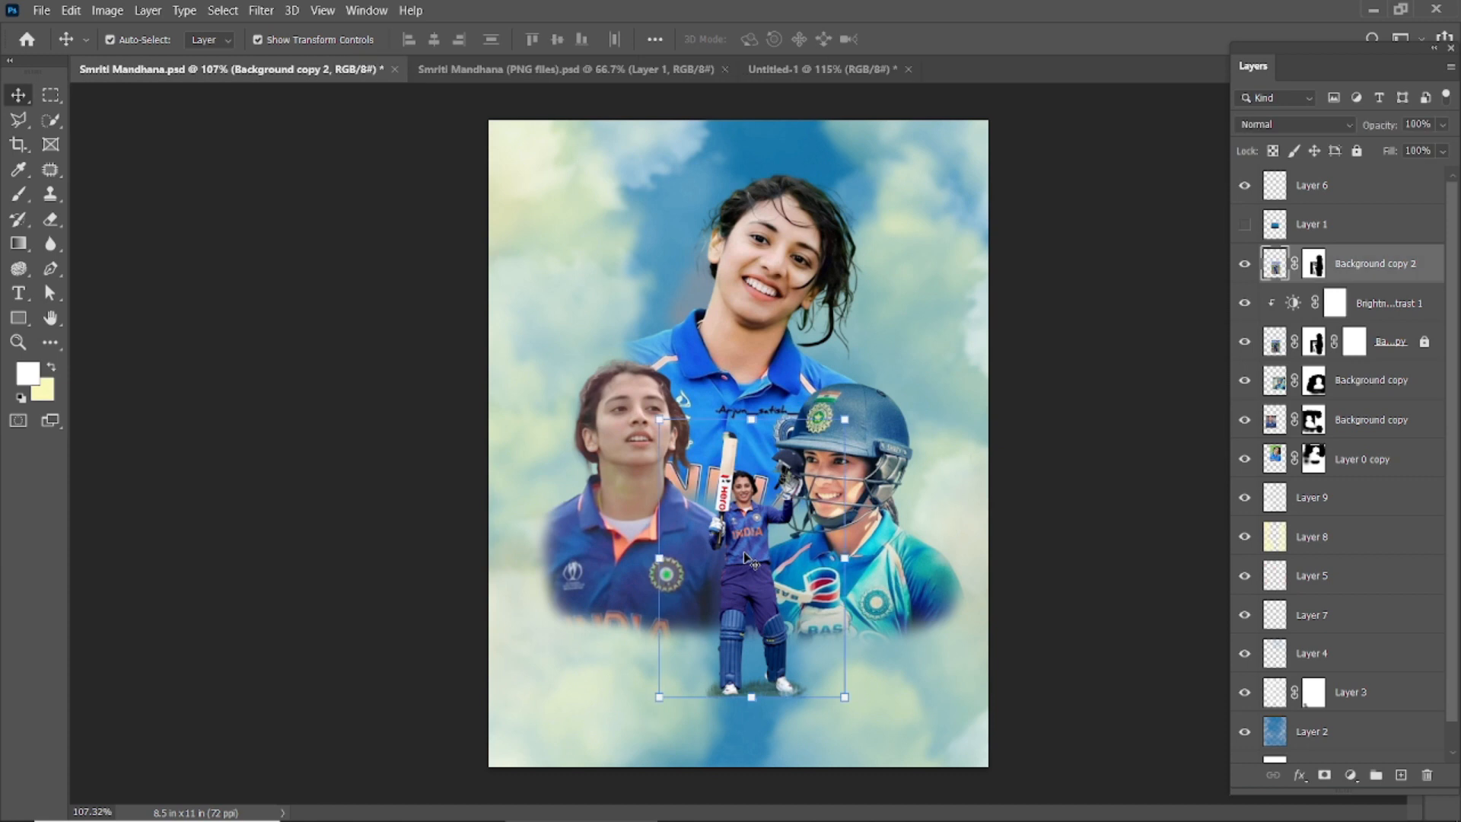
{"action": "left_click", "coordinate": [1401, 774]}
{"action": "left_click", "coordinate": [1356, 283], "text": "alt"}
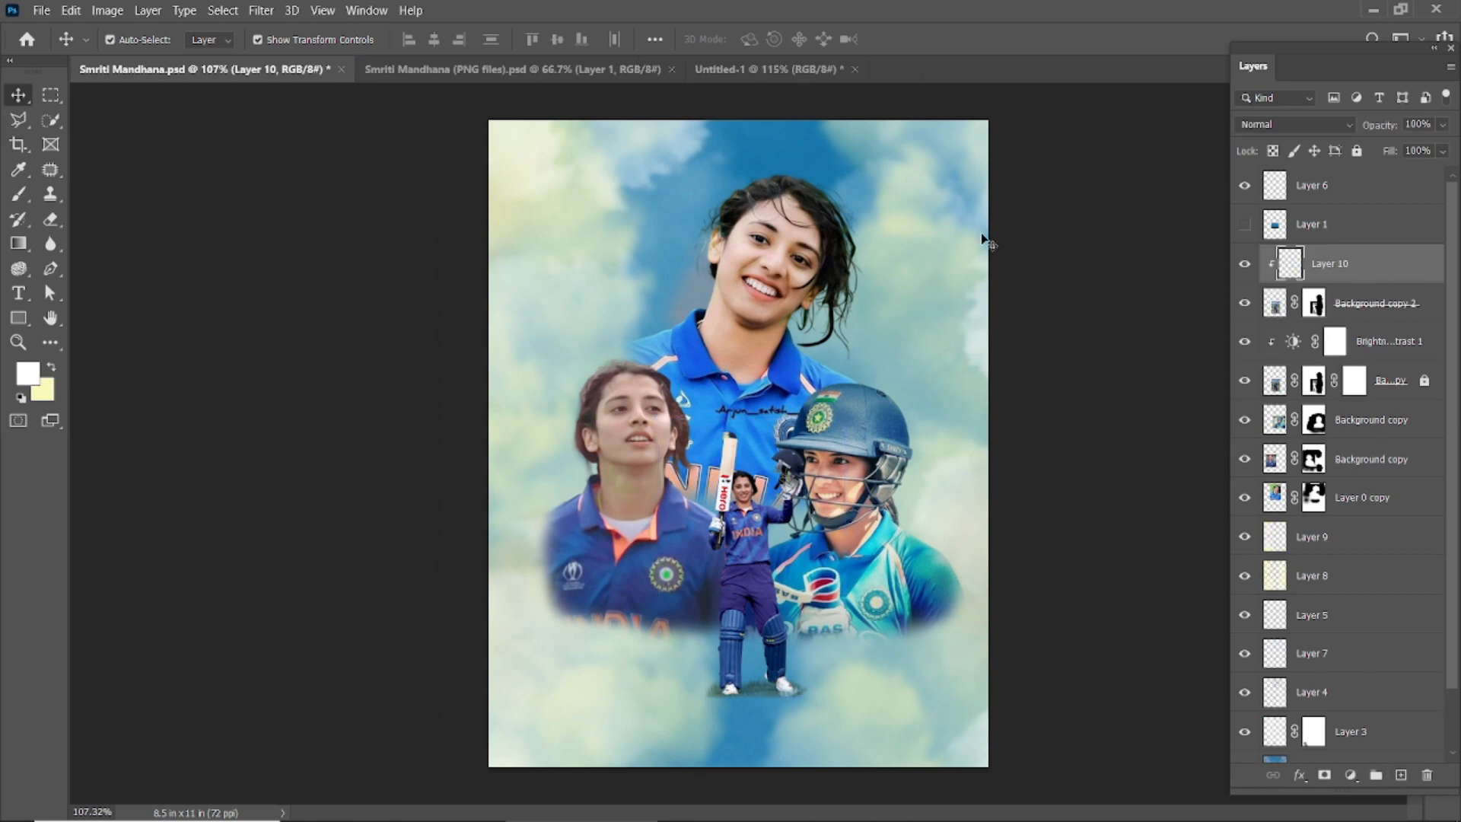
Step: Try a white dab over the small batter with the cloud brush reduced to 250 px, and undo it
{"action": "left_click", "coordinate": [19, 194]}
{"action": "key", "text": "bracketleft"}
{"action": "key", "text": "bracketleft"}
{"action": "left_click", "coordinate": [745, 558]}
{"action": "key", "text": "ctrl+z"}
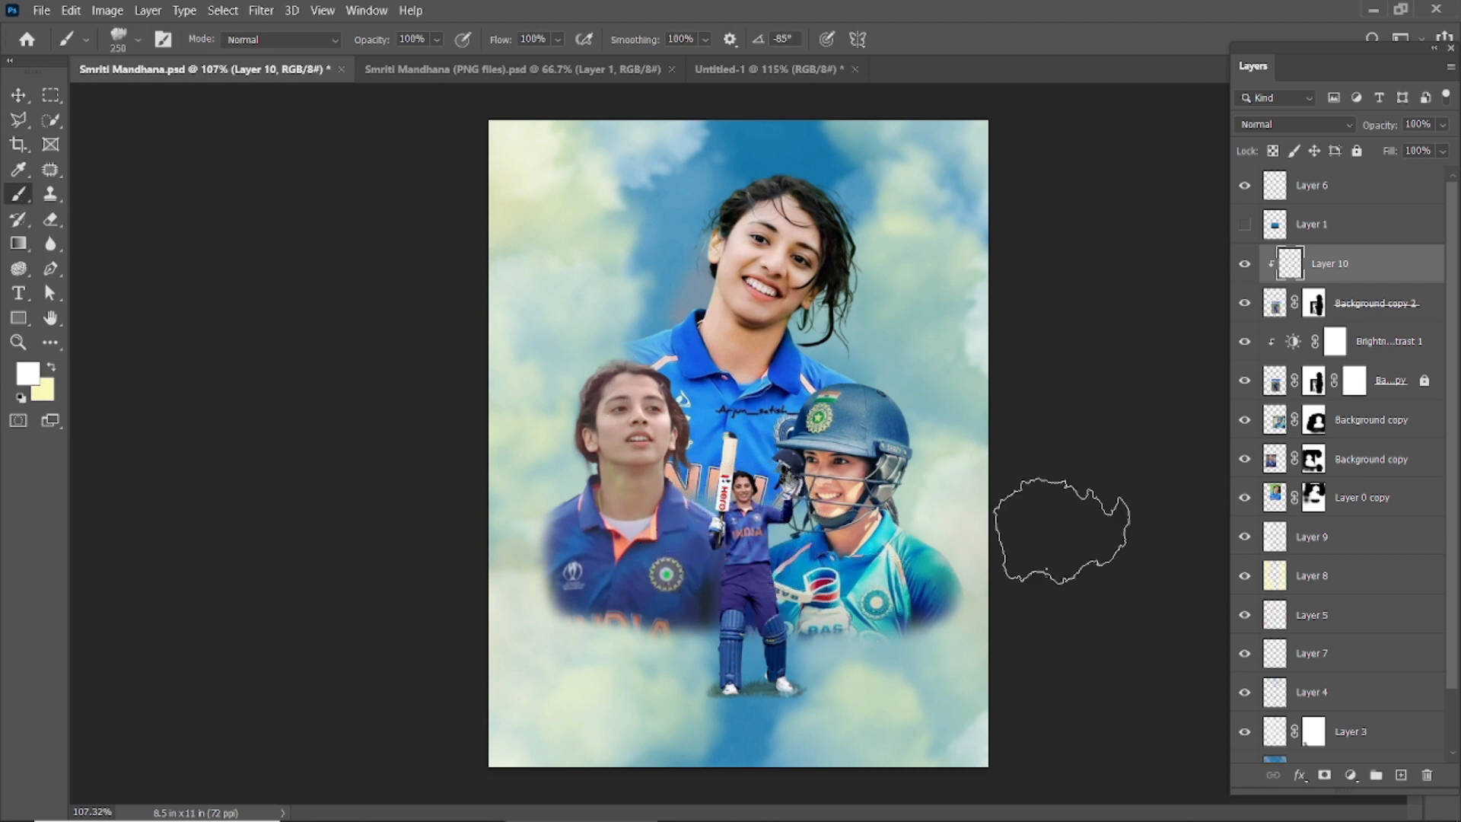
Step: Move the new layer beneath the small batter's cutout, then try a white cloud dab behind the figure and undo it
{"action": "left_click_drag", "start_coordinate": [1370, 279], "coordinate": [1364, 333]}
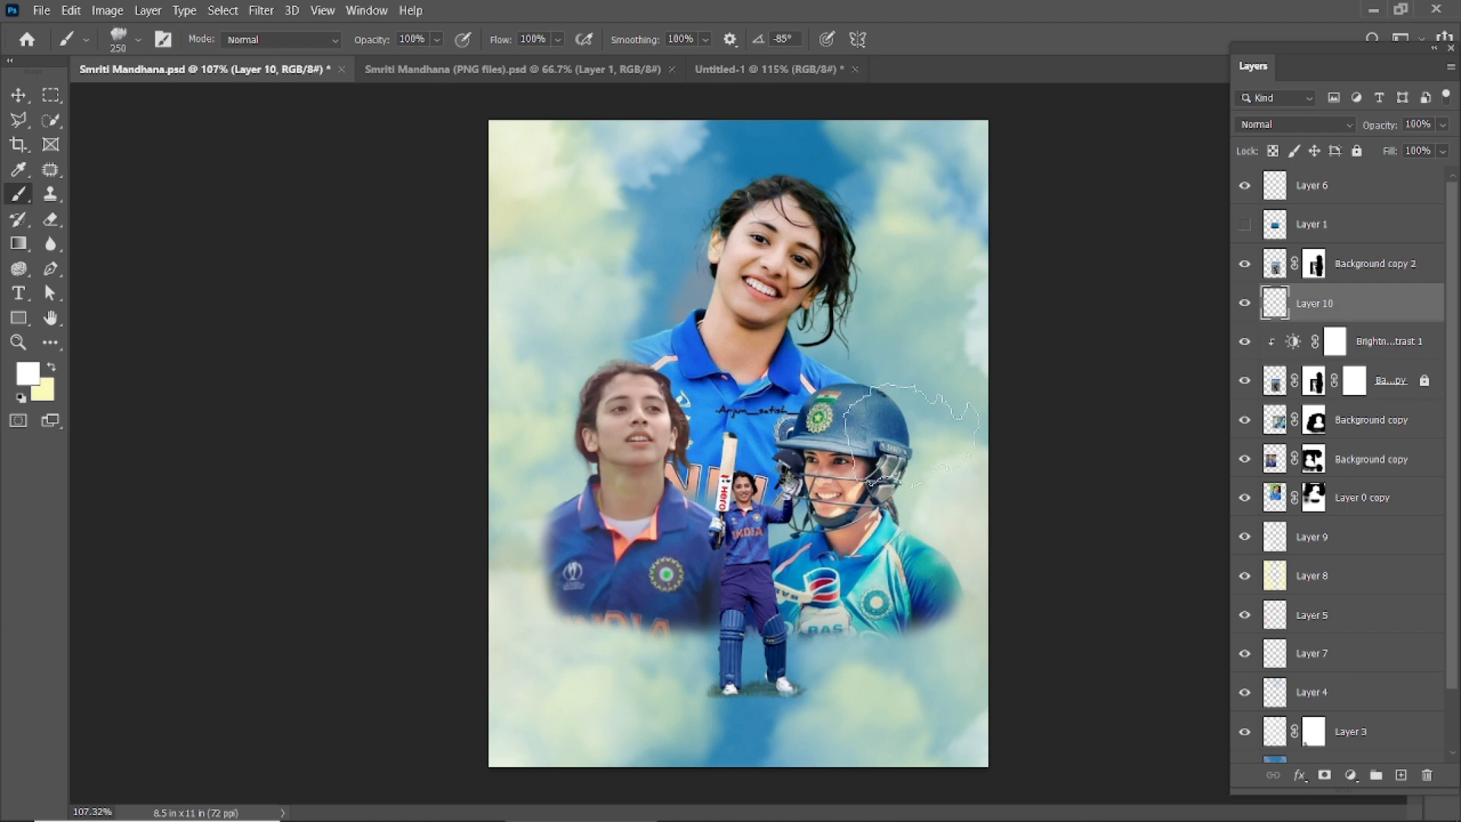
{"action": "left_click", "coordinate": [746, 563]}
{"action": "key", "text": "ctrl+z"}
Step: Replace the cloud brush with a soft round brush at 175 px and 0% hardness
{"action": "key", "text": "bracketleft"}
{"action": "left_click", "coordinate": [137, 38]}
{"action": "scroll", "coordinate": [229, 350], "scroll_direction": "up", "scroll_amount": 5}
{"action": "left_click", "coordinate": [61, 284]}
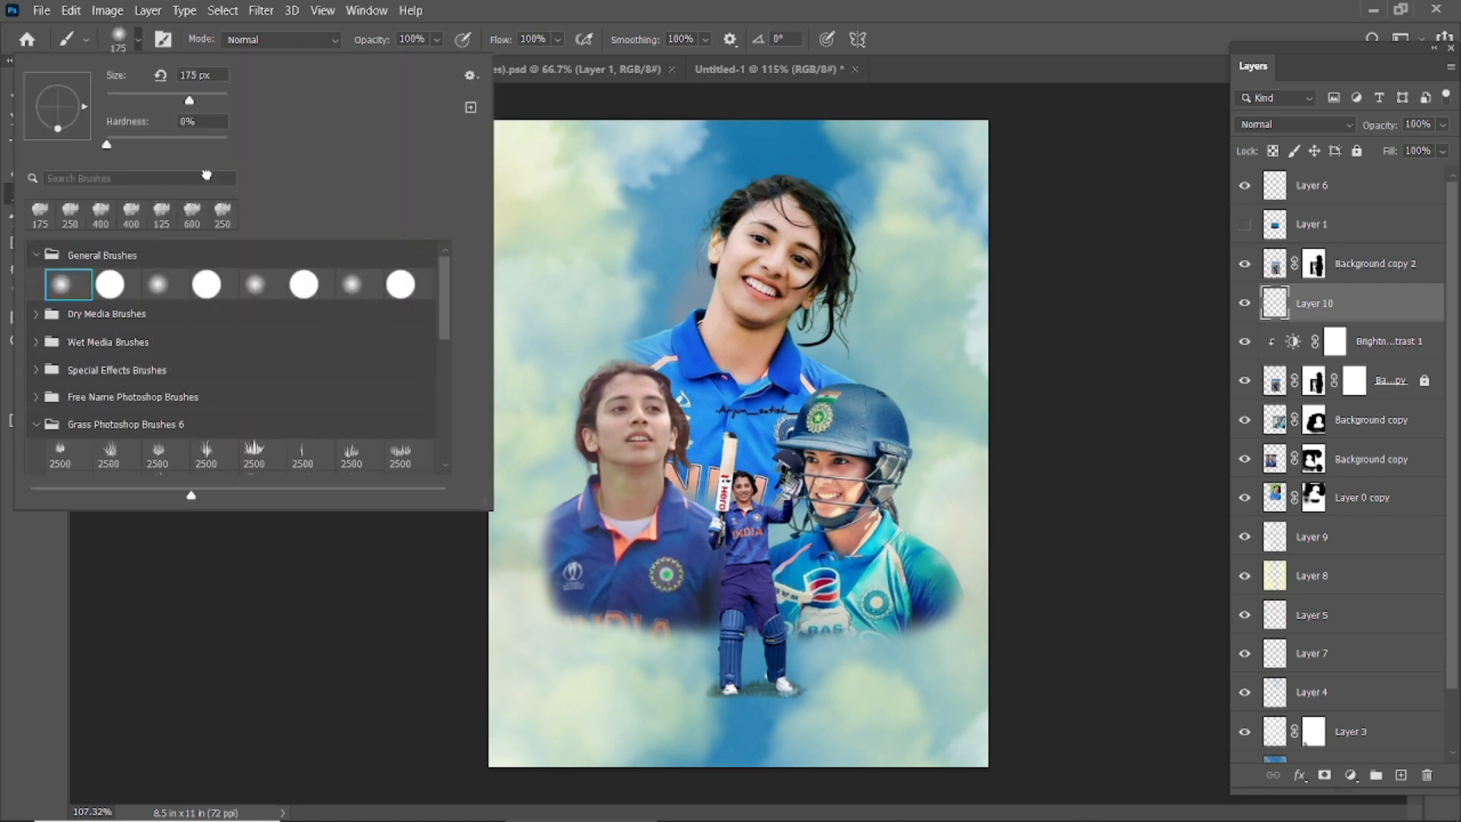
{"action": "left_click", "coordinate": [704, 422]}
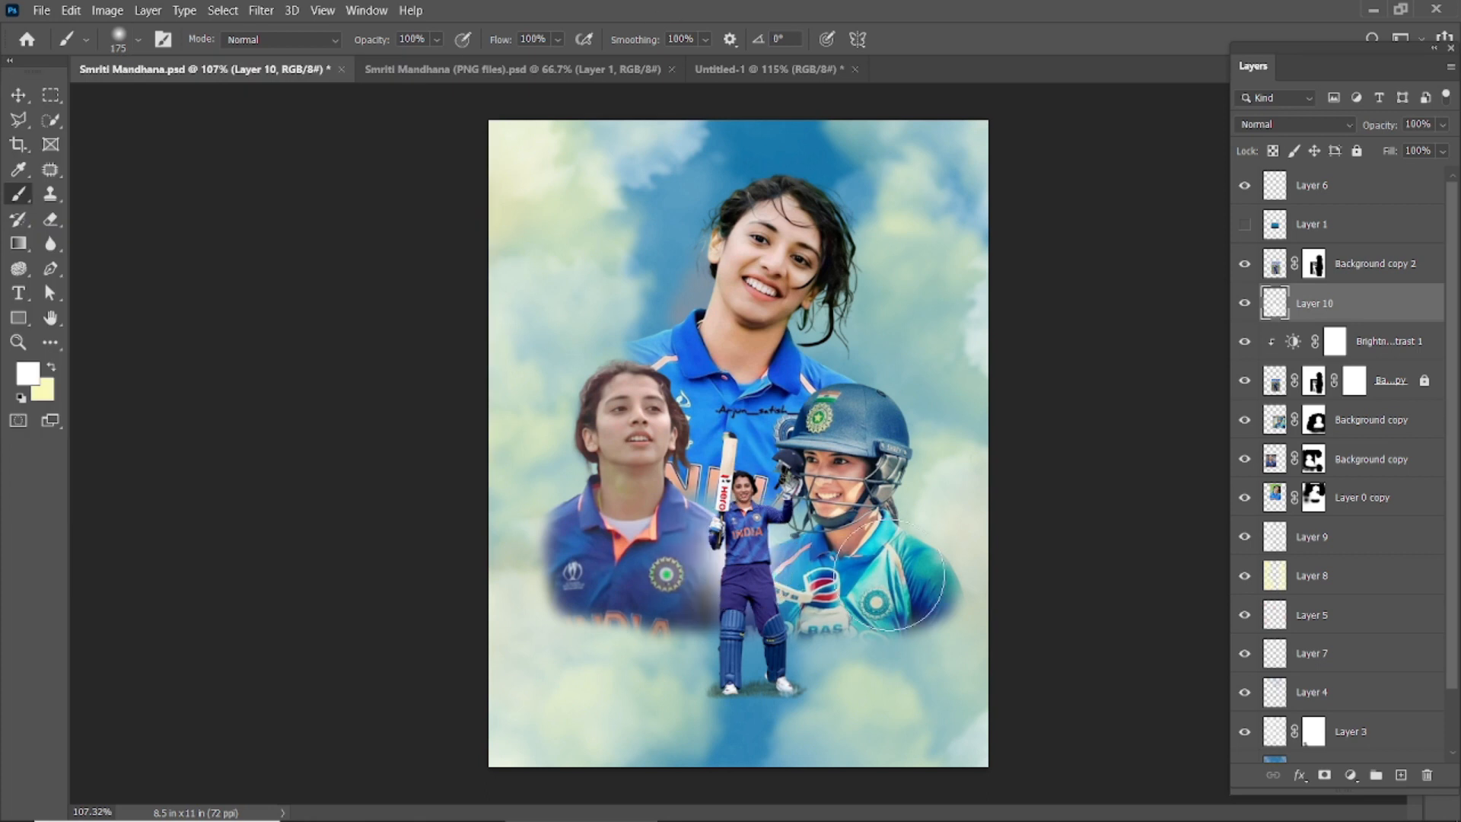
Step: Paint a soft white glow behind the small batter, reducing the soft round brush to 125 px and 100 px
{"action": "key", "text": "bracketleft"}
{"action": "key", "text": "bracketleft"}
{"action": "scroll", "coordinate": [782, 575], "scroll_direction": "up", "scroll_amount": 5}
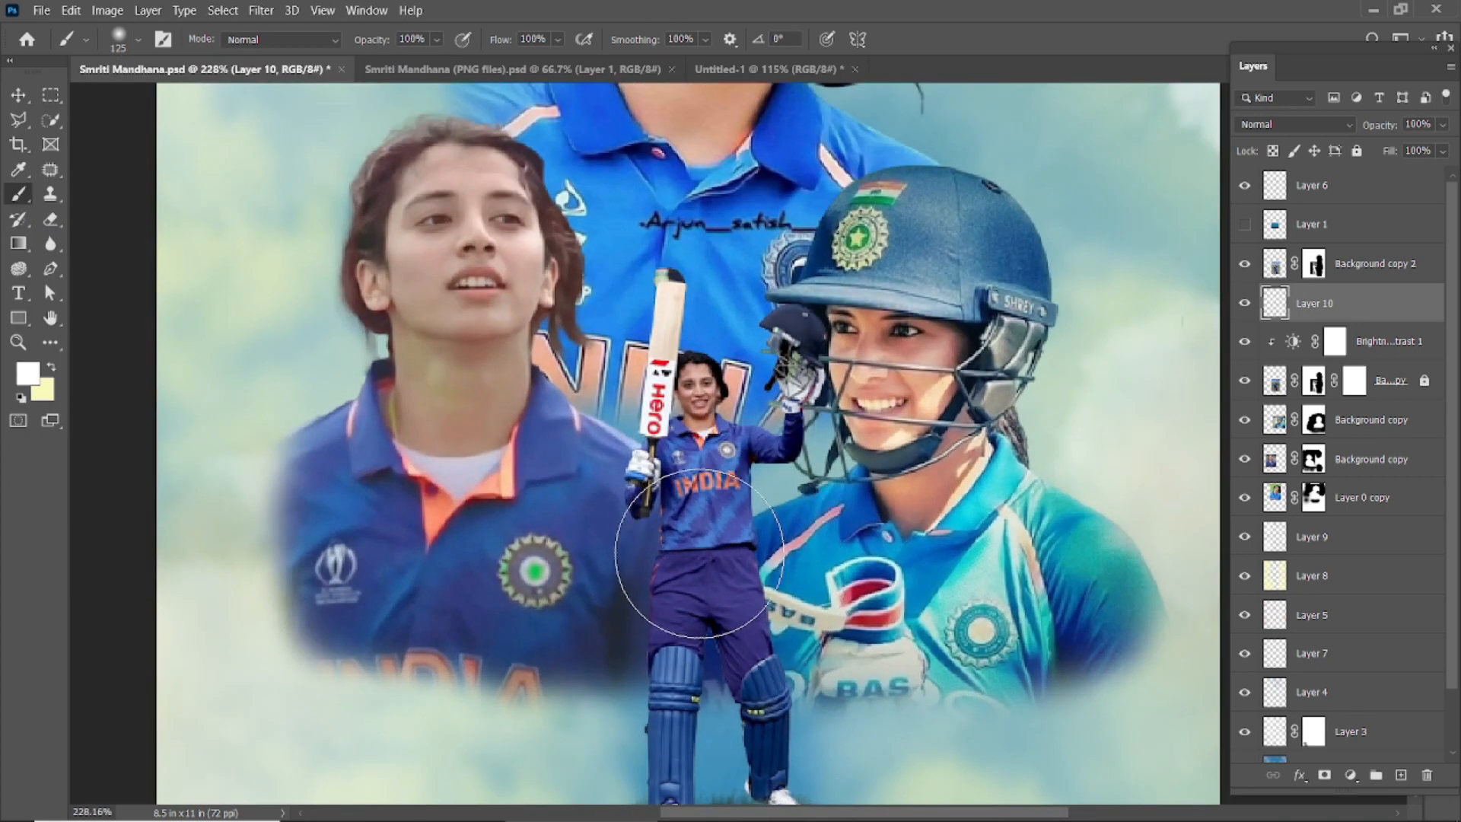
{"action": "scroll", "coordinate": [700, 553], "scroll_direction": "down", "scroll_amount": 5}
{"action": "scroll", "coordinate": [777, 560], "scroll_direction": "up", "scroll_amount": 6}
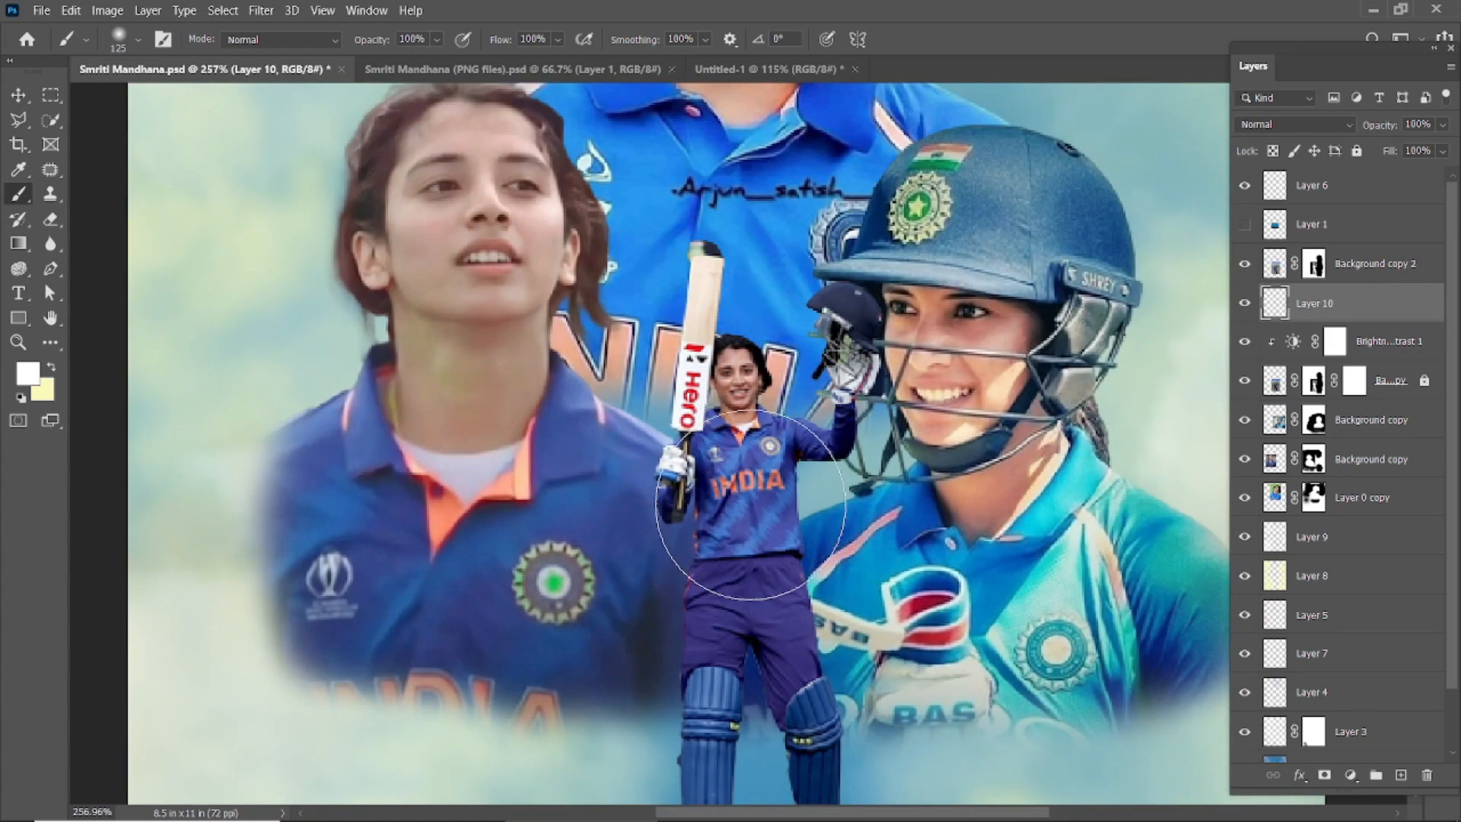
{"action": "key", "text": "bracketleft"}
{"action": "scroll", "coordinate": [766, 425], "scroll_direction": "down", "scroll_amount": 4}
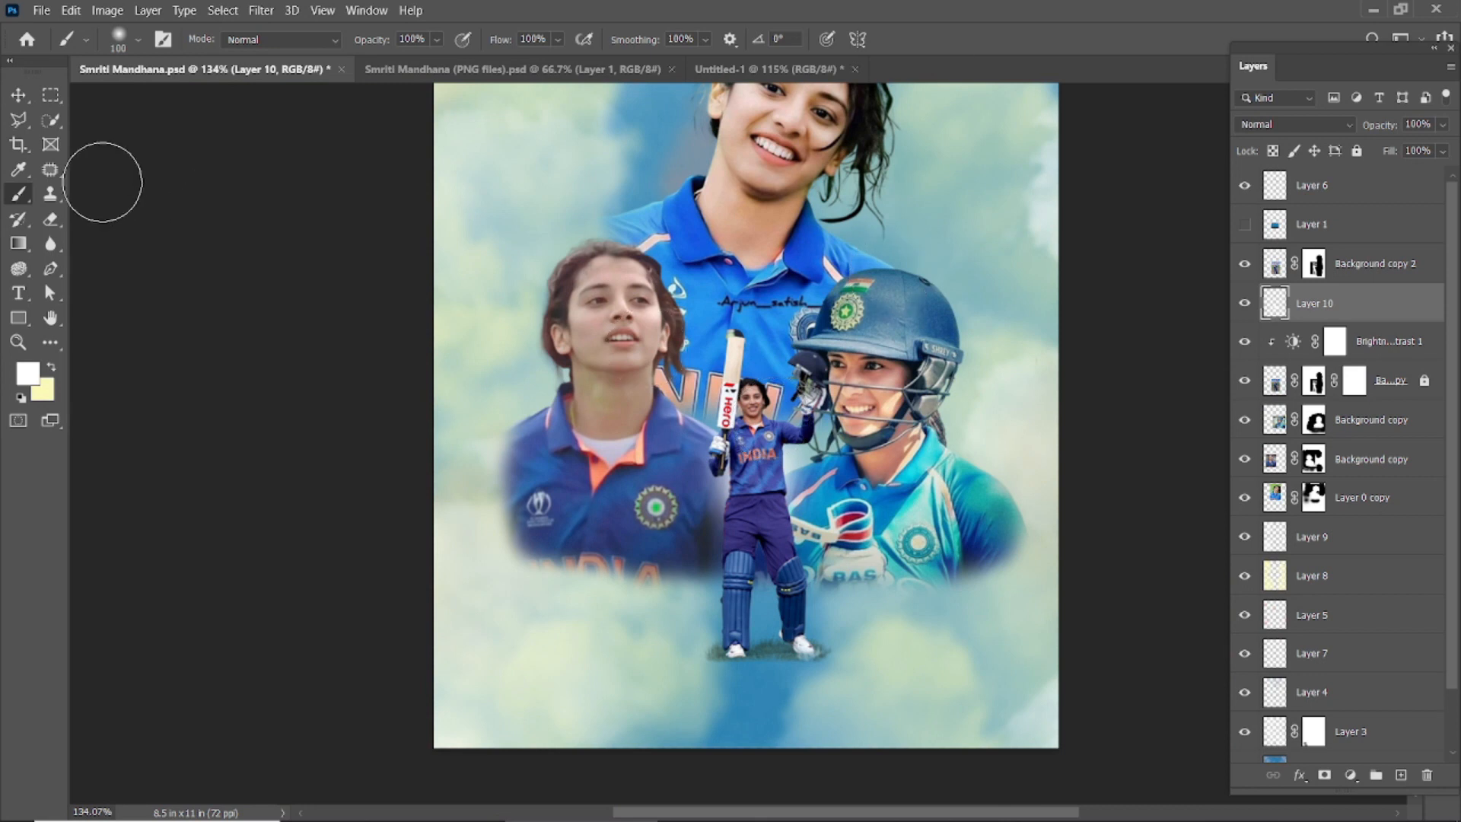
Step: Add a new layer directly beneath the left player's cutout and activate the Brush tool
{"action": "left_click", "coordinate": [18, 96]}
{"action": "left_click", "coordinate": [601, 449]}
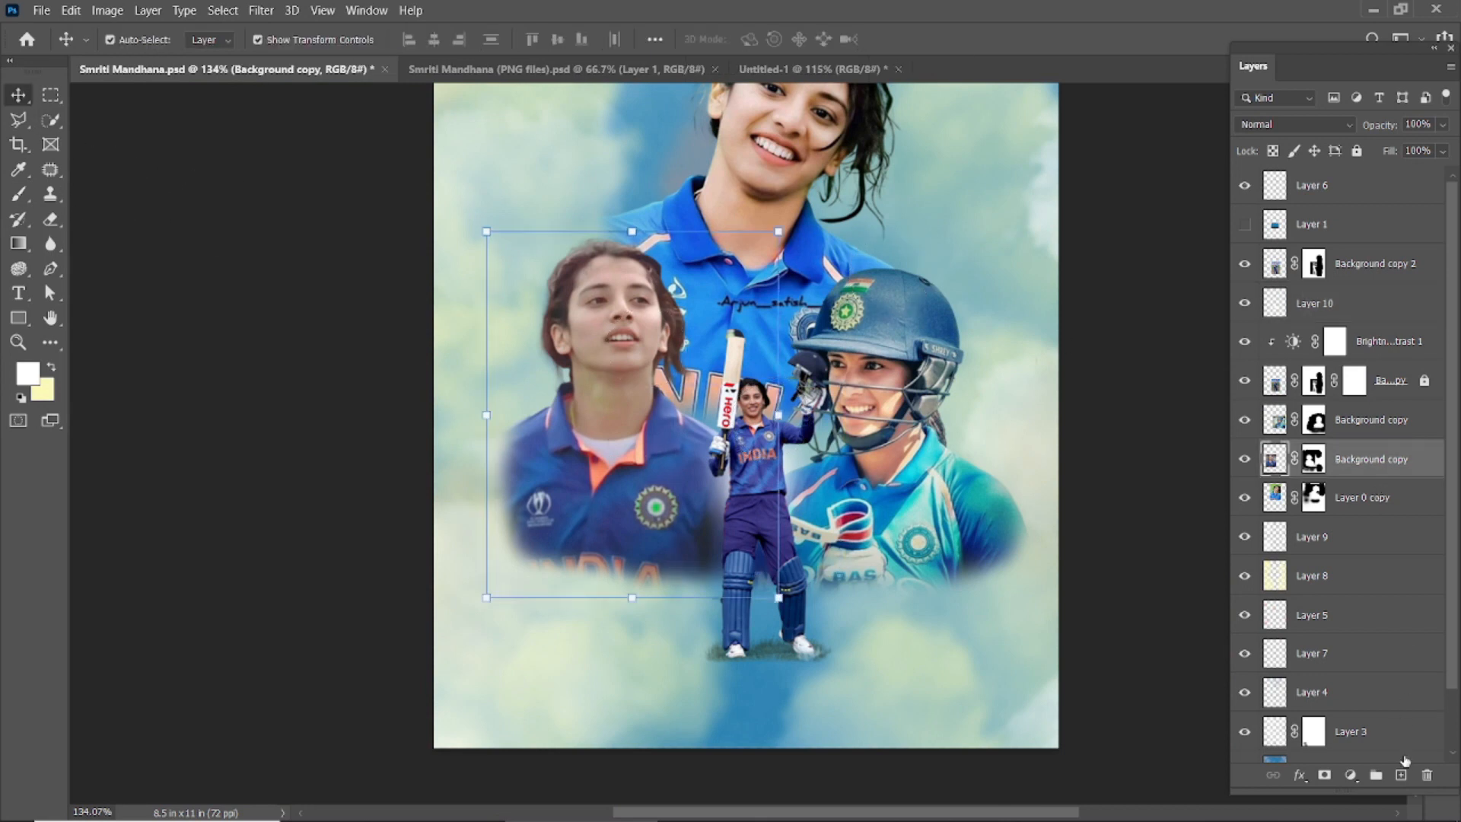
{"action": "left_click", "coordinate": [1401, 775]}
{"action": "left_click_drag", "start_coordinate": [1325, 459], "coordinate": [1347, 525]}
{"action": "left_click", "coordinate": [18, 193]}
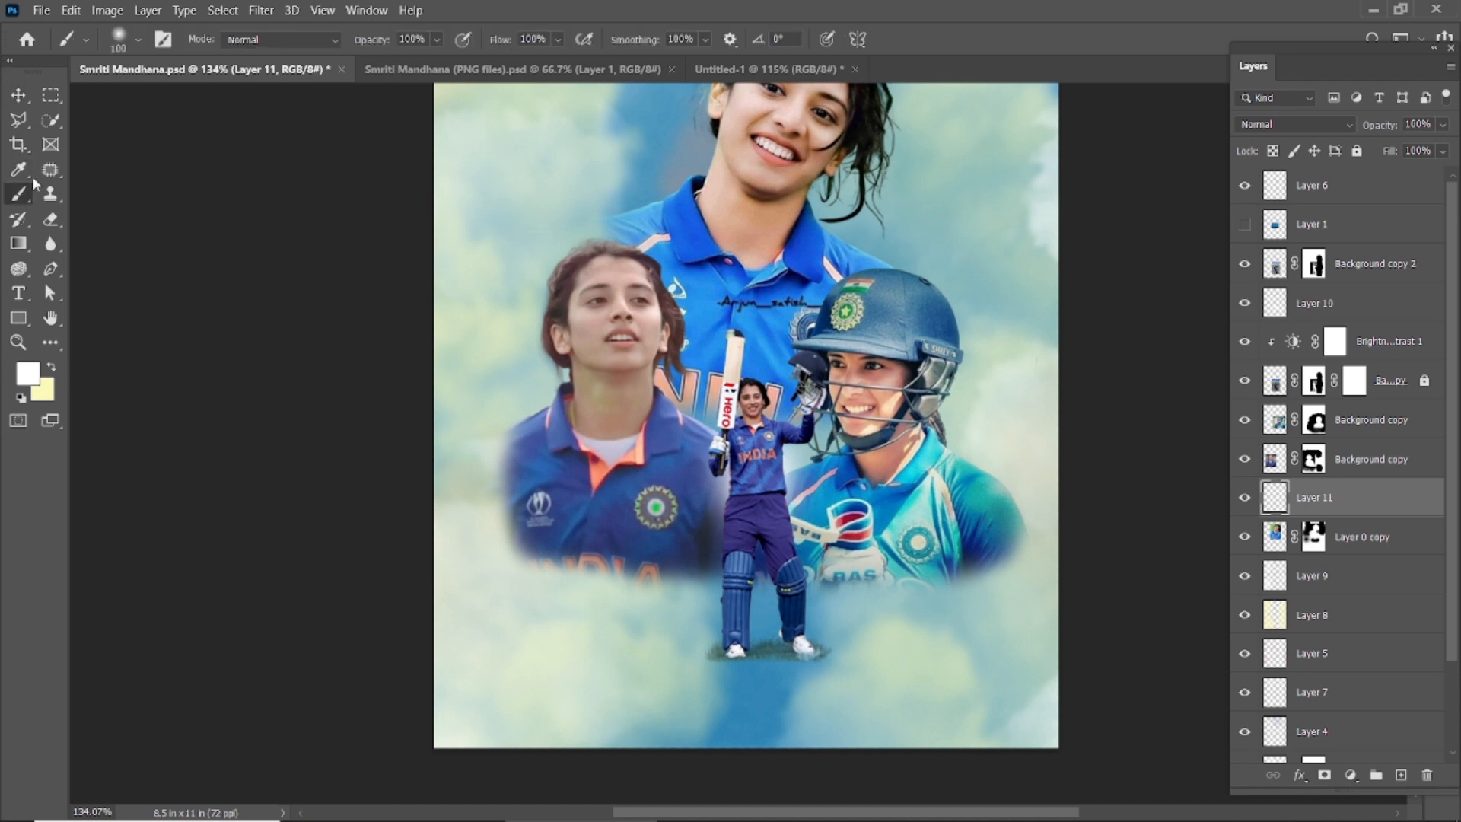
Step: Enlarge the soft round brush to 300 px and paint a soft white glow behind the left player
{"action": "key", "text": "bracketright"}
{"action": "key", "text": "bracketright"}
{"action": "key", "text": "bracketright"}
{"action": "key", "text": "bracketright"}
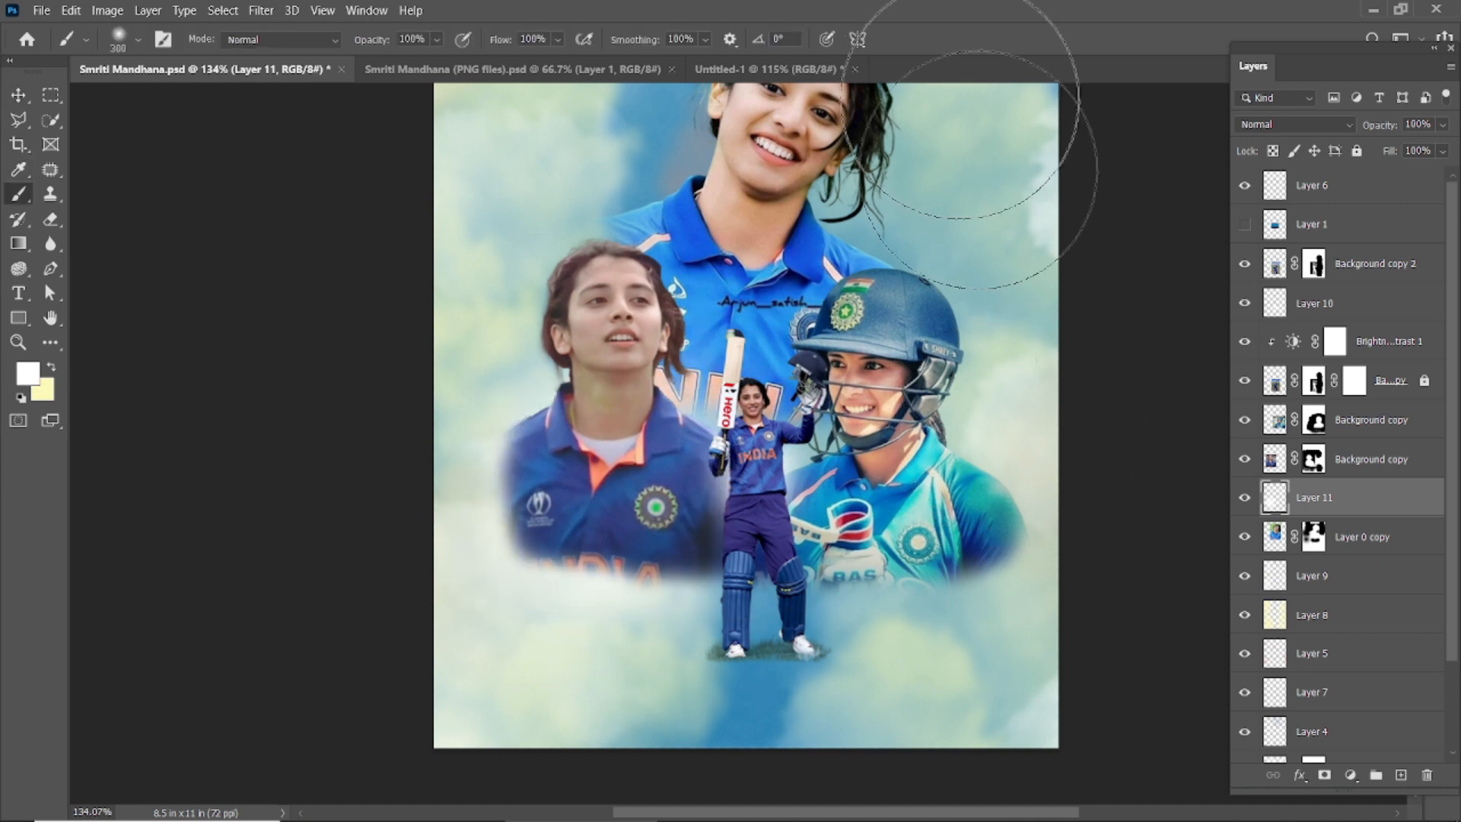
{"action": "scroll", "coordinate": [777, 278], "scroll_direction": "down", "scroll_amount": 3}
Step: Add a new layer beneath the helmeted player's cutout and paint a soft white glow on it with the 300 px brush
{"action": "left_click", "coordinate": [25, 95]}
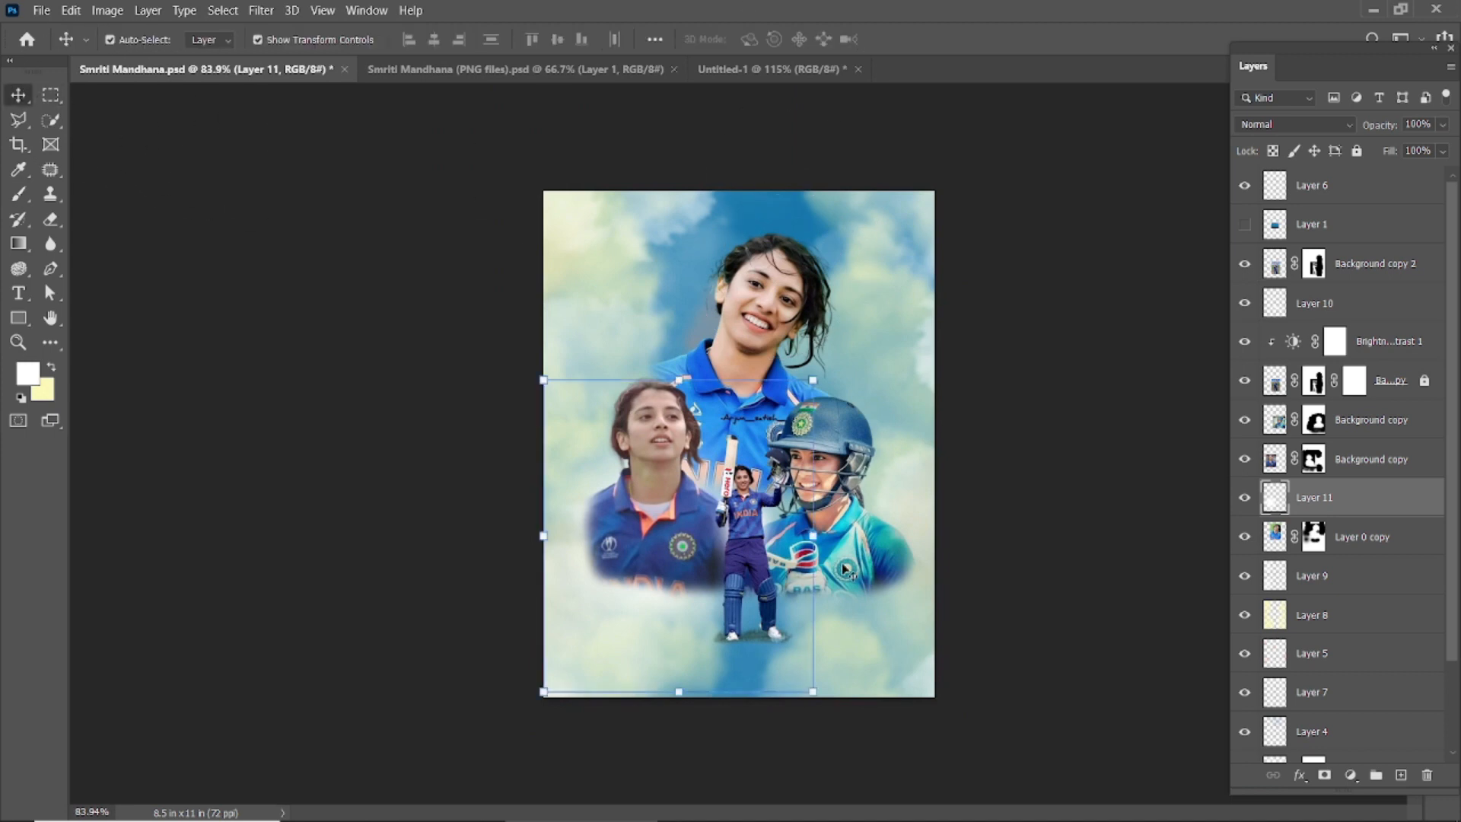
{"action": "left_click", "coordinate": [841, 565]}
{"action": "scroll", "coordinate": [841, 565], "scroll_direction": "up", "scroll_amount": 4}
{"action": "left_click", "coordinate": [1402, 779]}
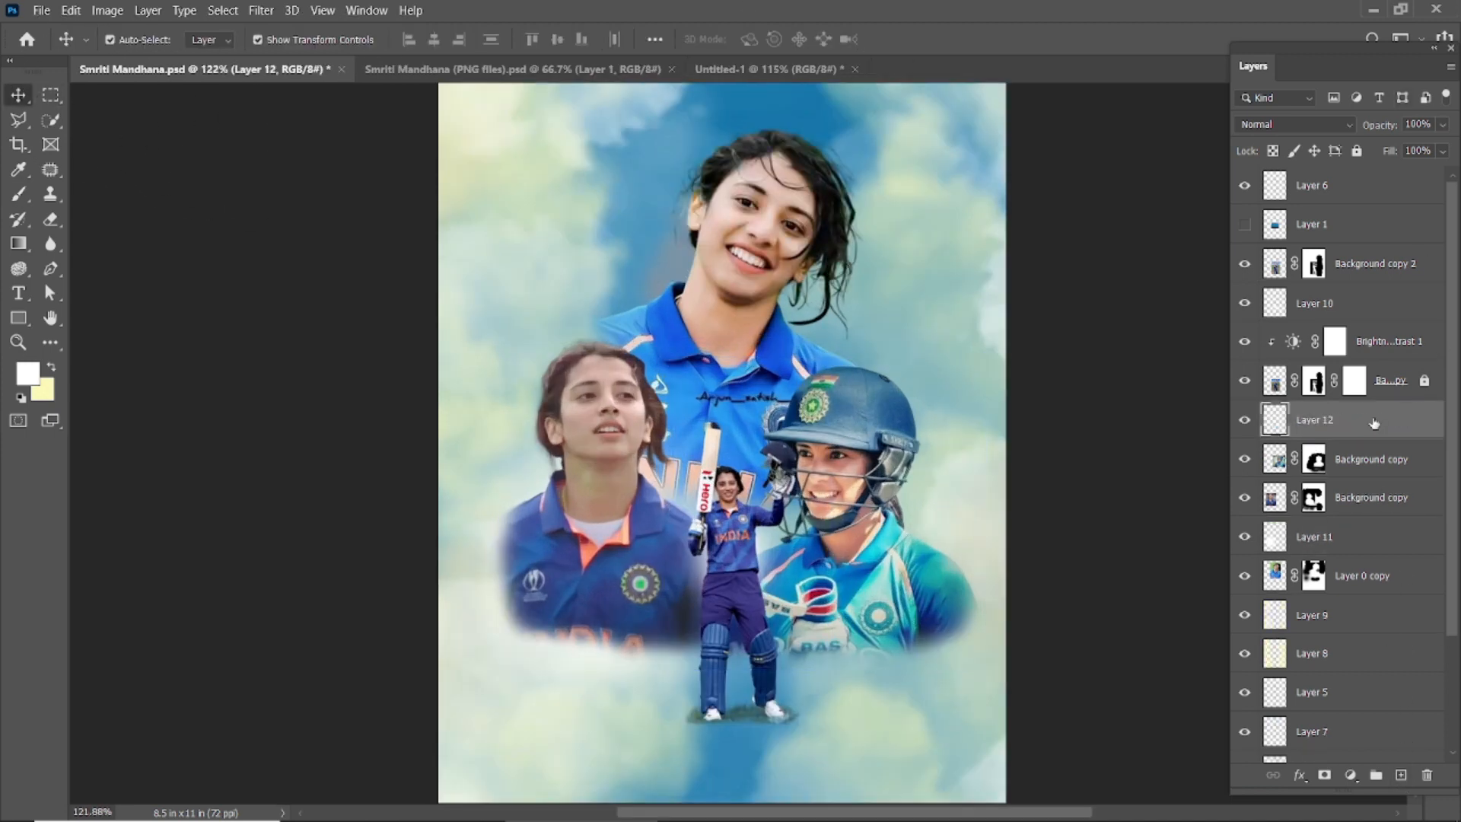
{"action": "left_click", "coordinate": [21, 196]}
{"action": "mouse_move", "coordinate": [873, 585]}
{"action": "left_mouse_down"}
{"action": "mouse_move", "coordinate": [855, 561]}
{"action": "mouse_move", "coordinate": [871, 555]}
{"action": "left_mouse_up"}
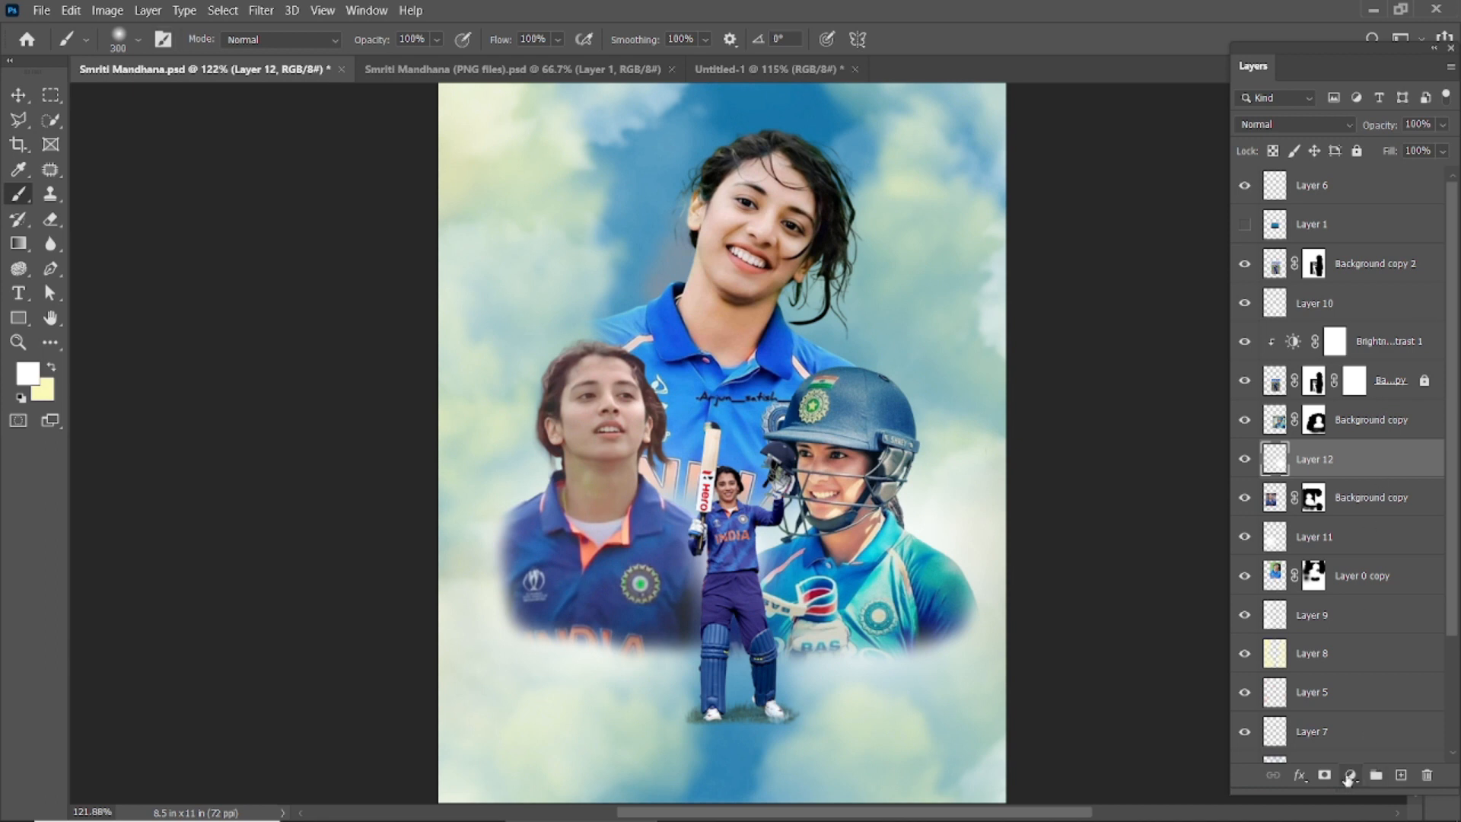
Step: Add a layer mask to the helmeted player's glow layer and paint black on it to fade the glow's lower part
{"action": "left_click", "coordinate": [1350, 776]}
{"action": "key", "text": "d"}
{"action": "key", "text": "x"}
{"action": "mouse_move", "coordinate": [757, 643]}
{"action": "left_mouse_down"}
{"action": "mouse_move", "coordinate": [922, 682]}
{"action": "mouse_move", "coordinate": [852, 676]}
{"action": "left_mouse_up"}
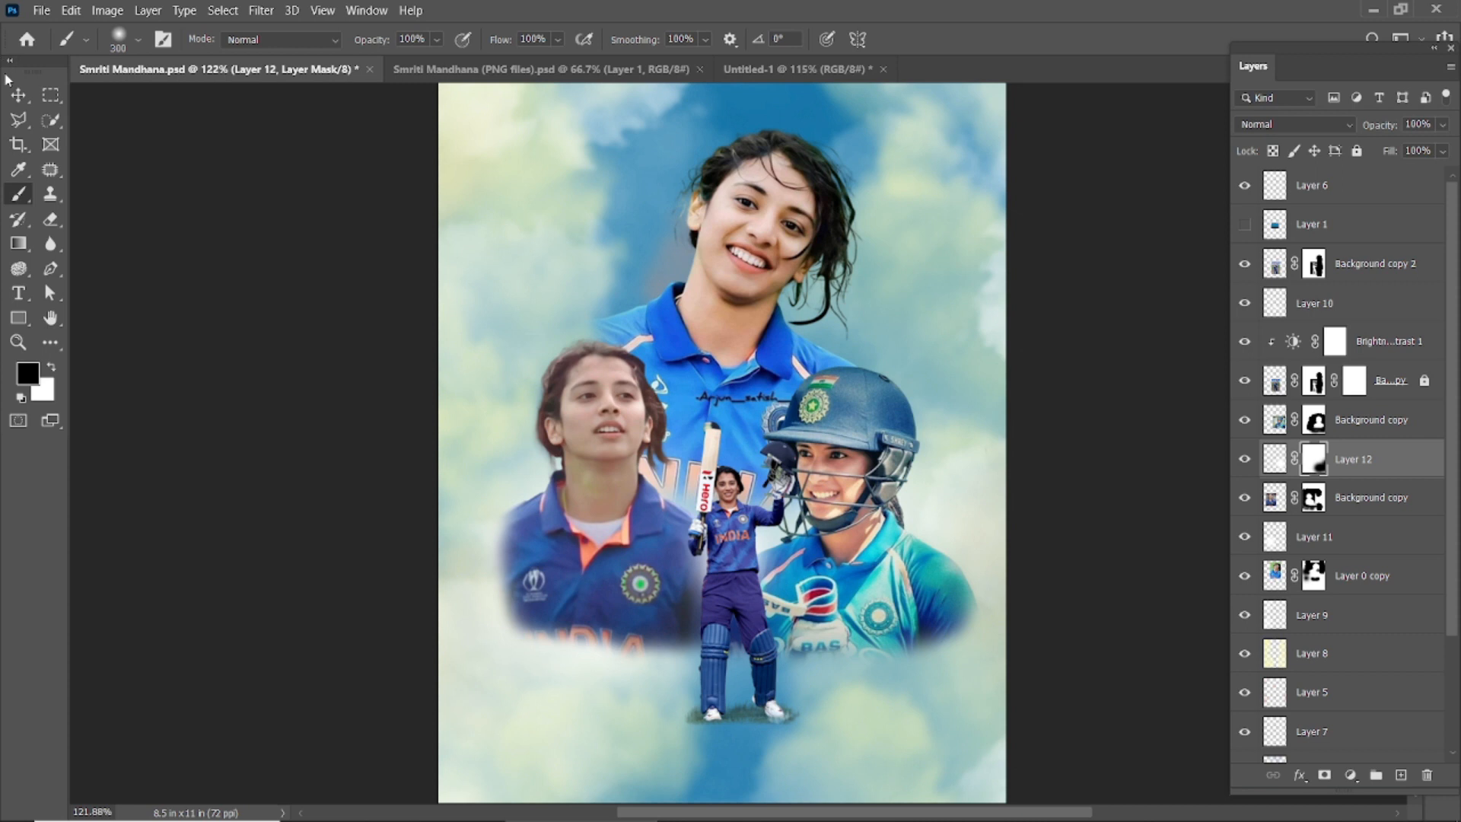
Step: Add a layer mask to the left player's glow layer and paint black on it to fade the glow's lower-left part
{"action": "key", "text": "v"}
{"action": "left_click", "coordinate": [569, 661]}
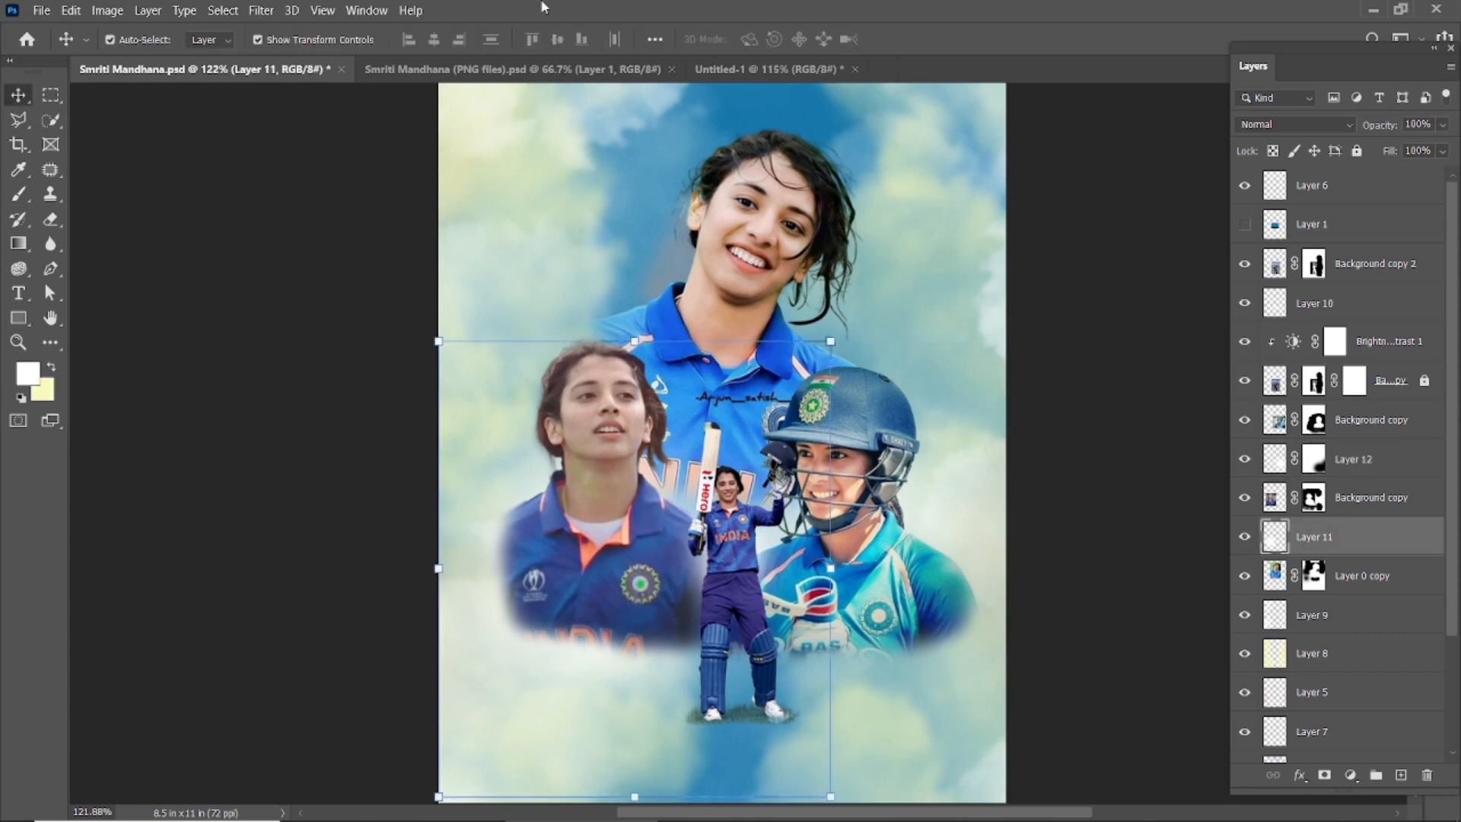
{"action": "left_click", "coordinate": [1324, 775]}
{"action": "key", "text": "d"}
{"action": "key", "text": "x"}
{"action": "left_click", "coordinate": [16, 192]}
{"action": "mouse_move", "coordinate": [574, 665]}
{"action": "left_mouse_down"}
{"action": "mouse_move", "coordinate": [492, 690]}
{"action": "mouse_move", "coordinate": [662, 717]}
{"action": "mouse_move", "coordinate": [591, 716]}
{"action": "mouse_move", "coordinate": [477, 666]}
{"action": "mouse_move", "coordinate": [435, 570]}
{"action": "mouse_move", "coordinate": [513, 649]}
{"action": "mouse_move", "coordinate": [567, 664]}
{"action": "left_mouse_up"}
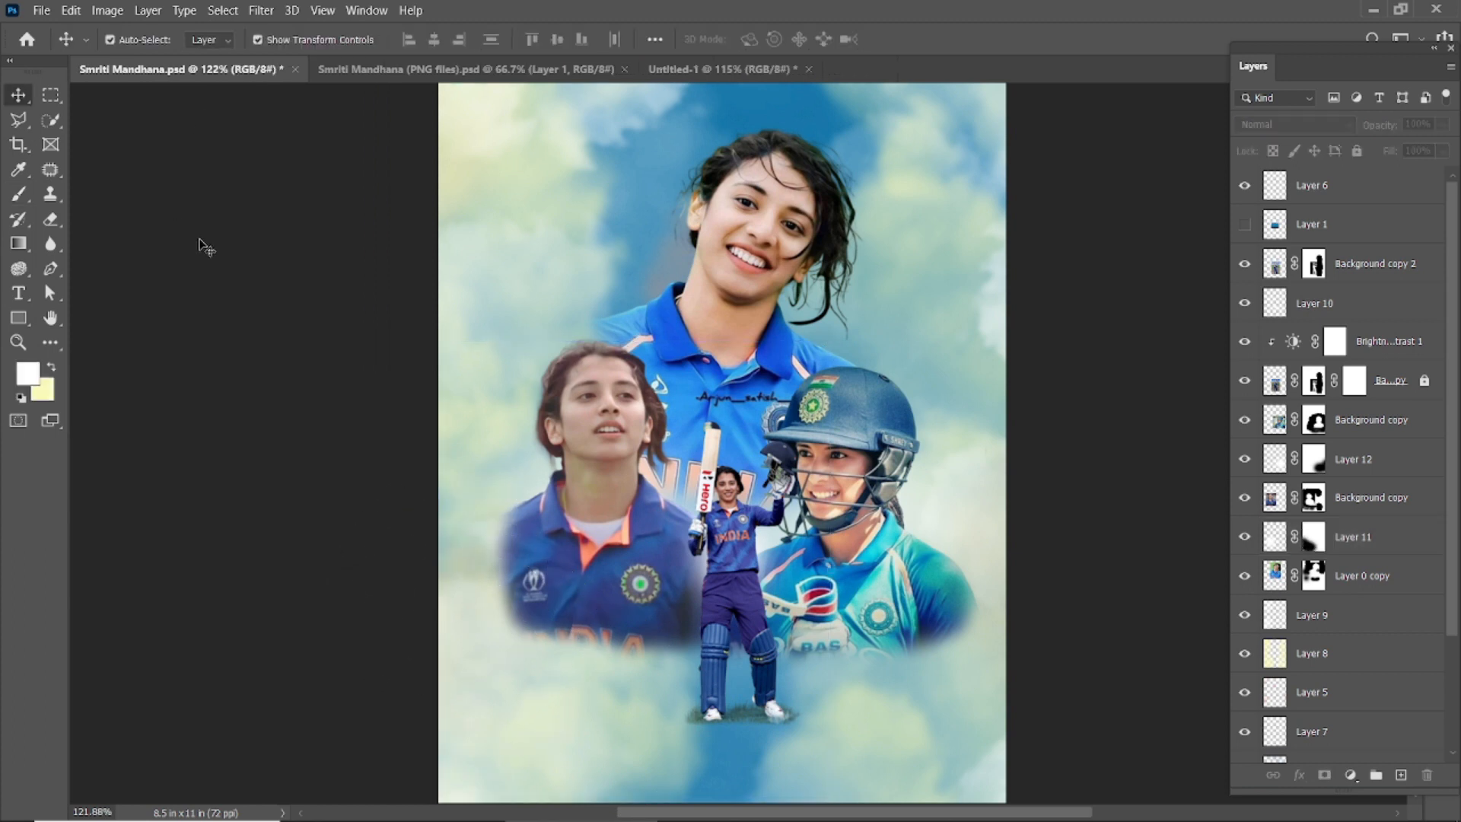
{"action": "scroll", "coordinate": [777, 386], "scroll_direction": "down", "scroll_amount": 2}
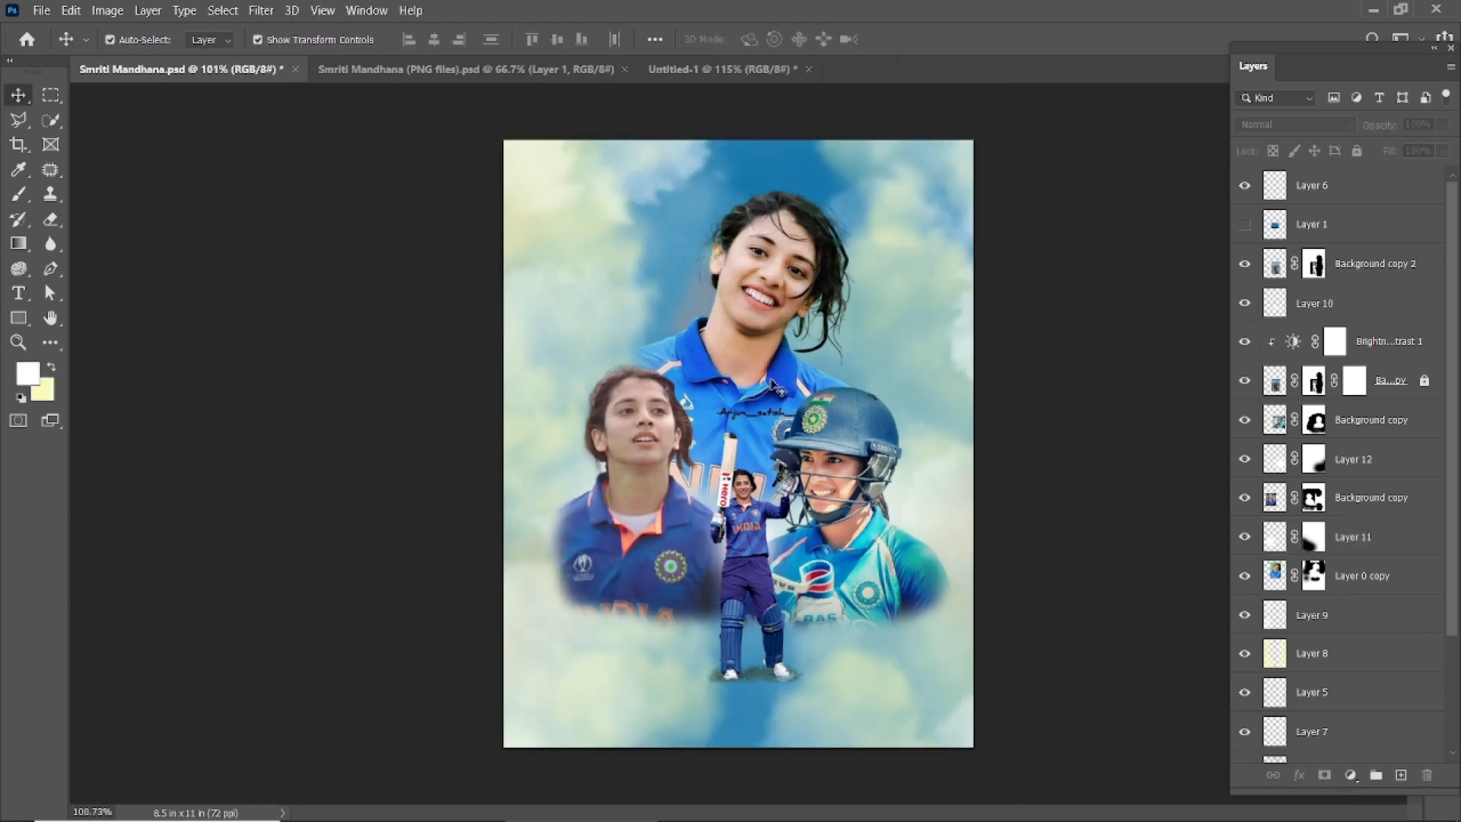
Step: Select the empty layer directly beneath the small full-length batting player's cutout and activate the Brush tool
{"action": "scroll", "coordinate": [759, 542], "scroll_direction": "up", "scroll_amount": 4}
{"action": "left_click", "coordinate": [743, 597]}
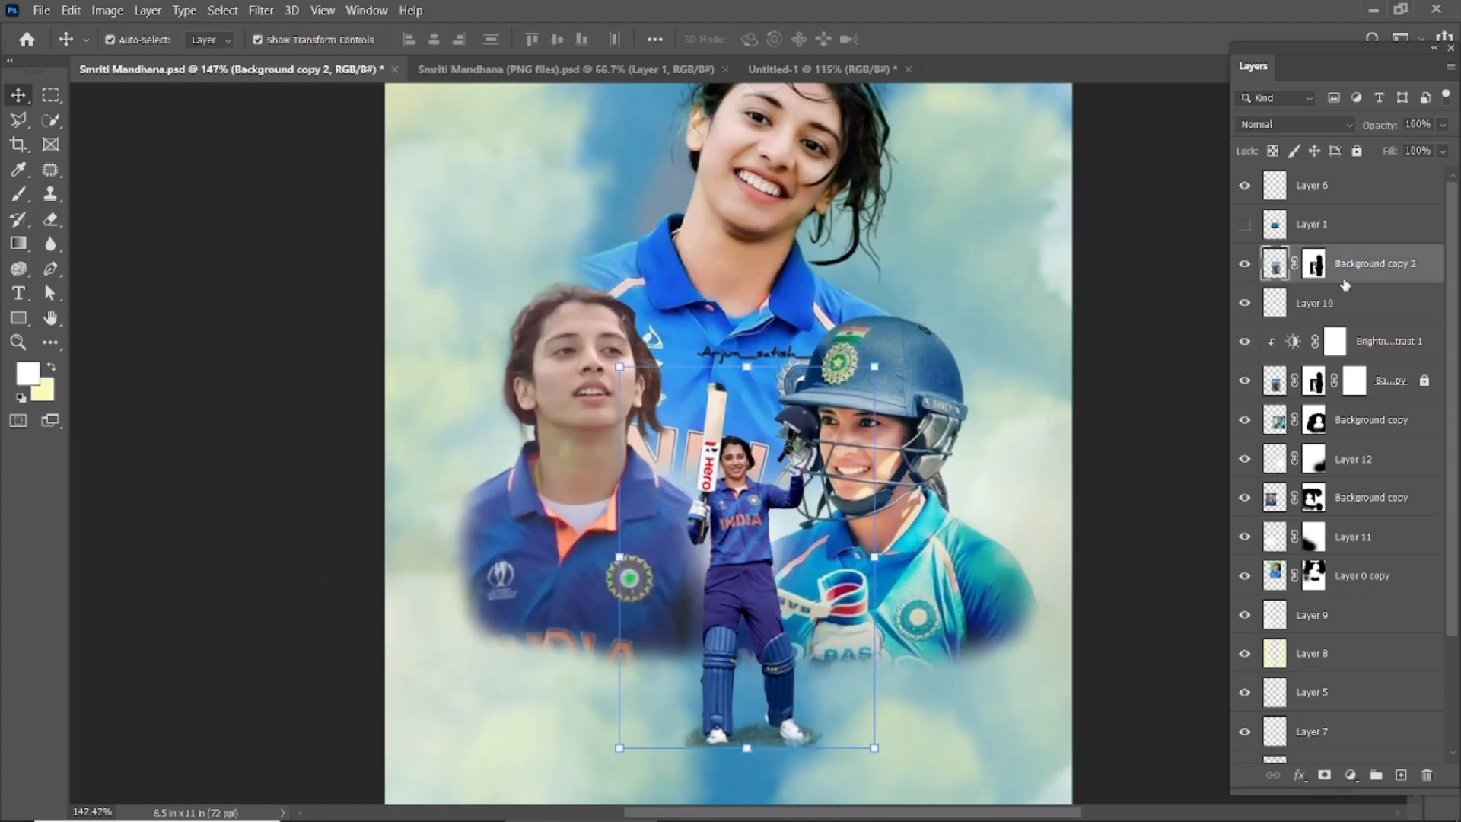
{"action": "left_click", "coordinate": [1339, 303]}
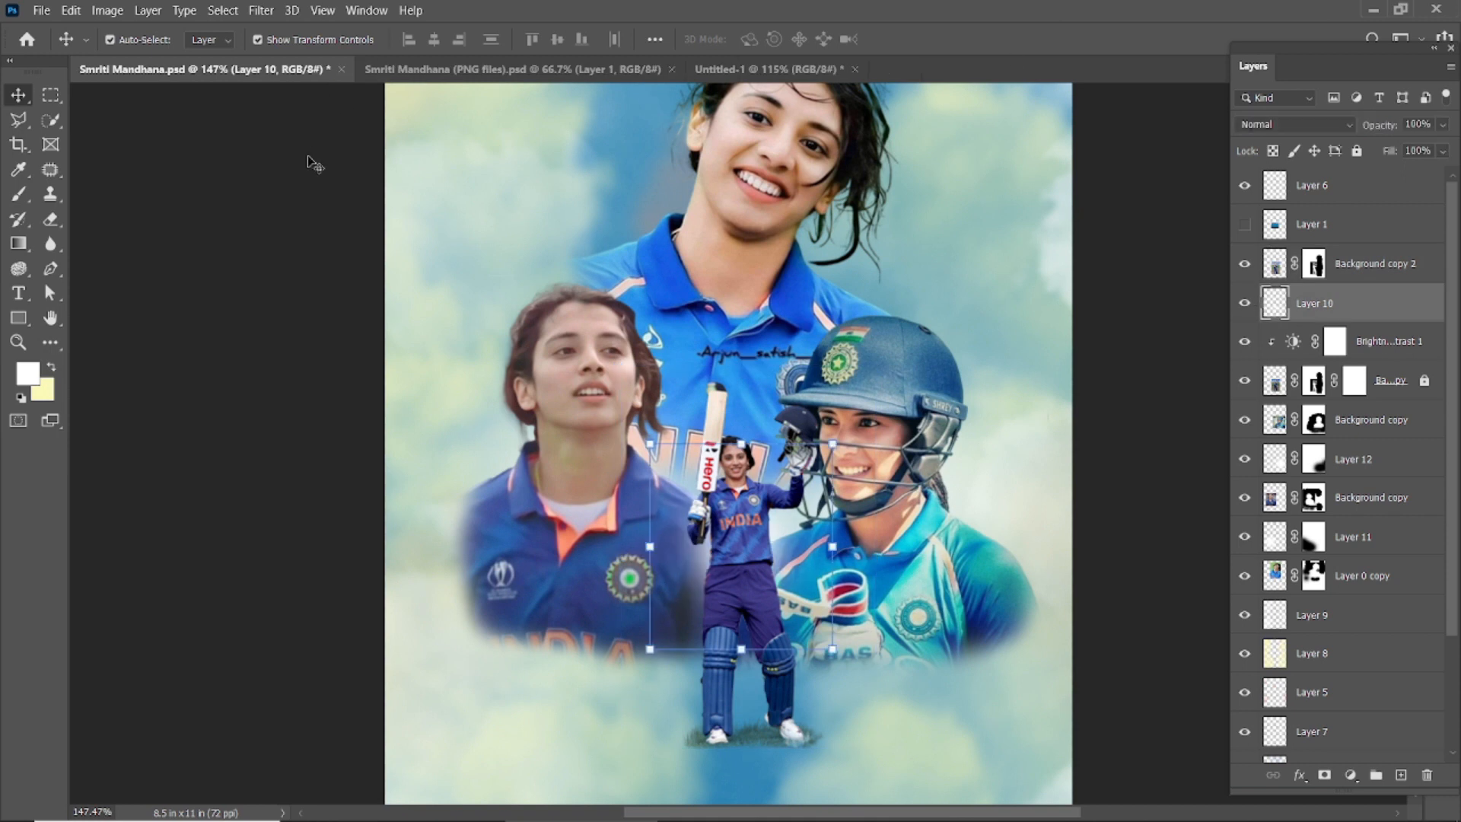
{"action": "left_click", "coordinate": [21, 194]}
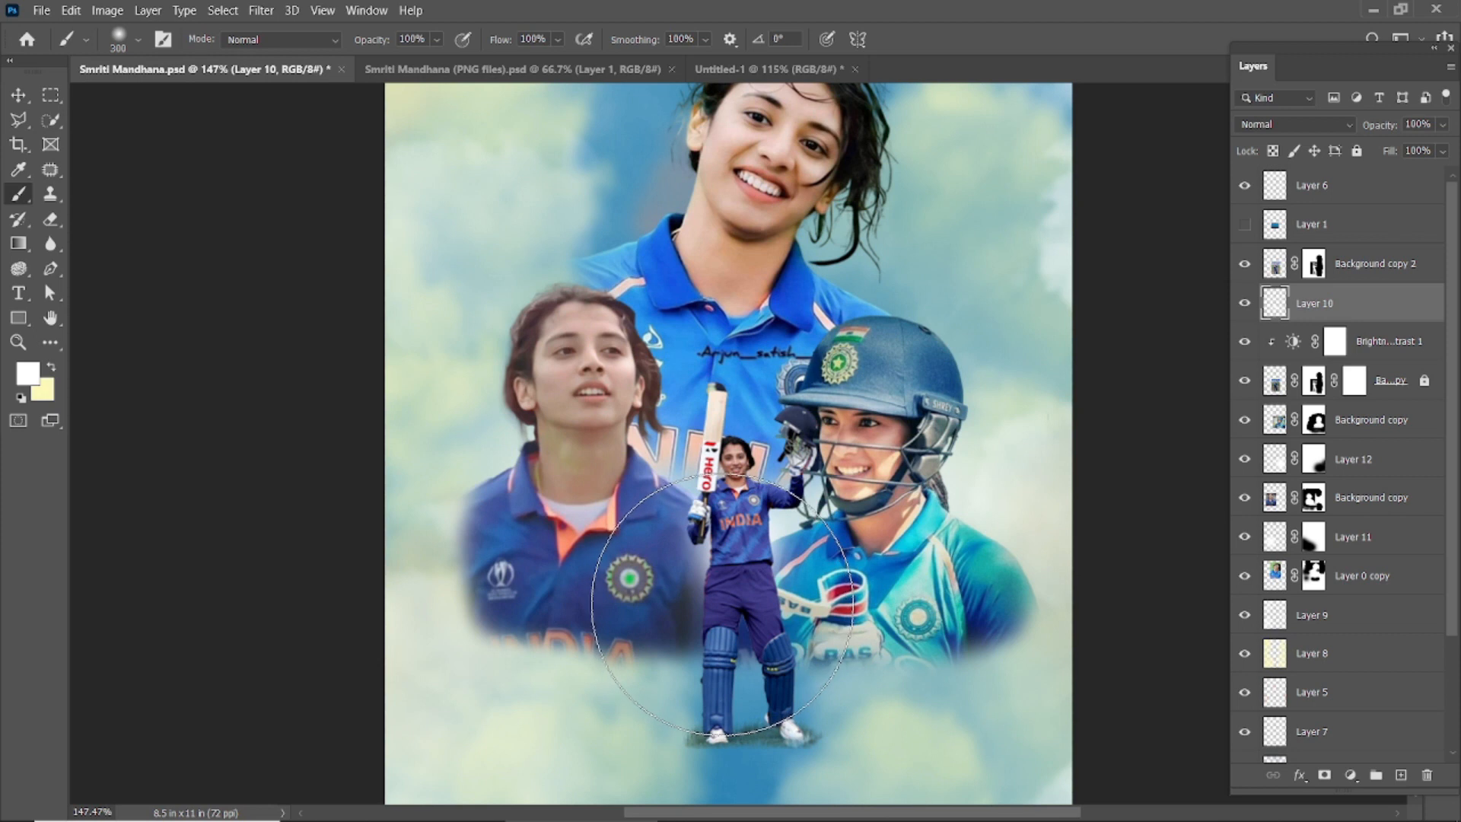
Step: Try a large soft white glow behind the small batting player with the brush enlarged to 600 px
{"action": "key", "text": "bracketright"}
{"action": "key", "text": "bracketright"}
{"action": "key", "text": "bracketright"}
{"action": "key", "text": "bracketright"}
{"action": "key", "text": "bracketright"}
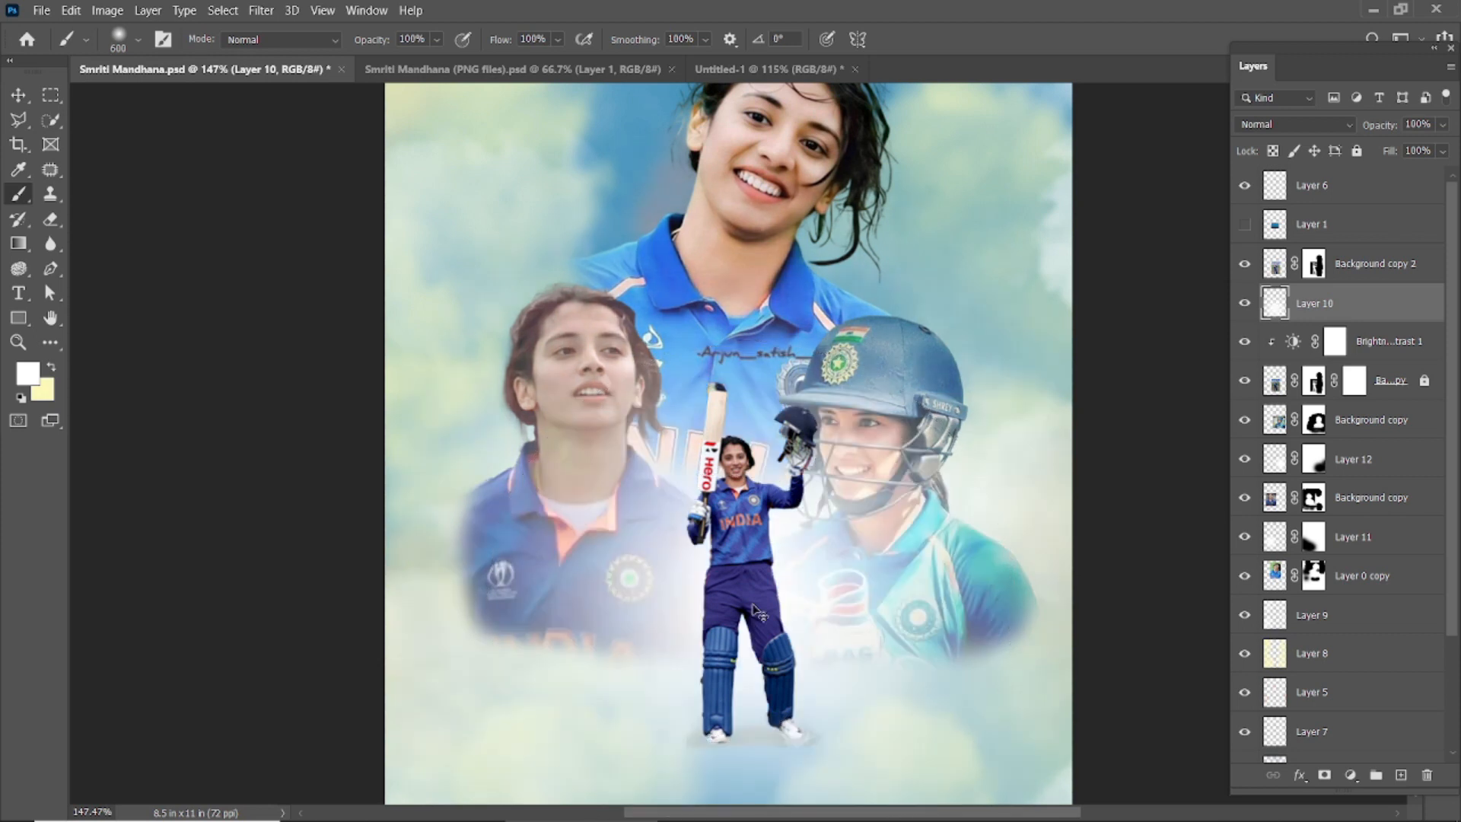
{"action": "scroll", "coordinate": [722, 605], "scroll_direction": "down", "scroll_amount": 2}
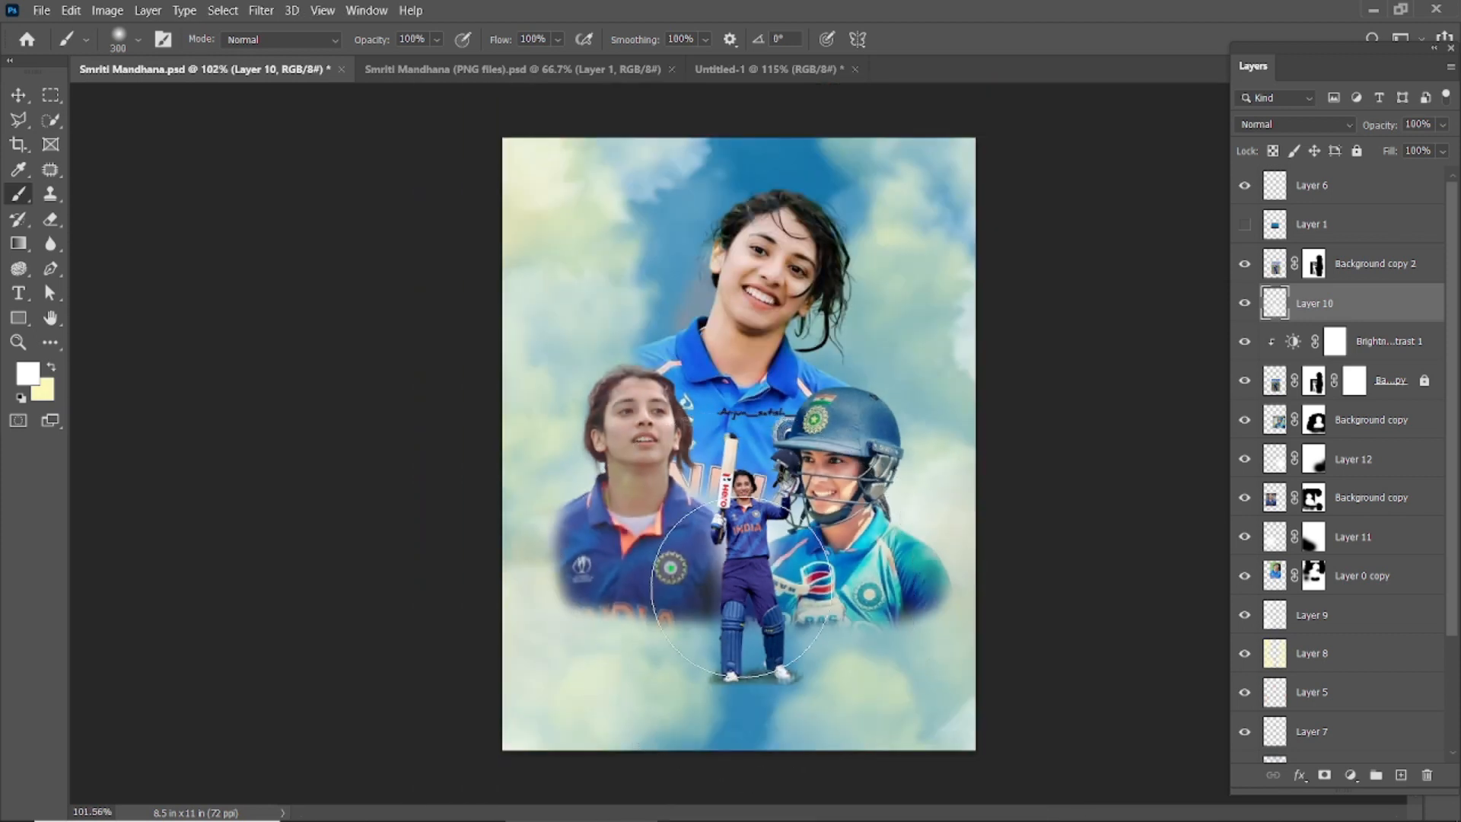
Step: Paint a soft white glow behind the small batting player with a 300 px brush and set the glow layer's opacity to 64%
{"action": "key", "text": "bracketleft"}
{"action": "key", "text": "bracketleft"}
{"action": "key", "text": "bracketleft"}
{"action": "left_click_drag", "start_coordinate": [1373, 131], "coordinate": [1369, 137]}
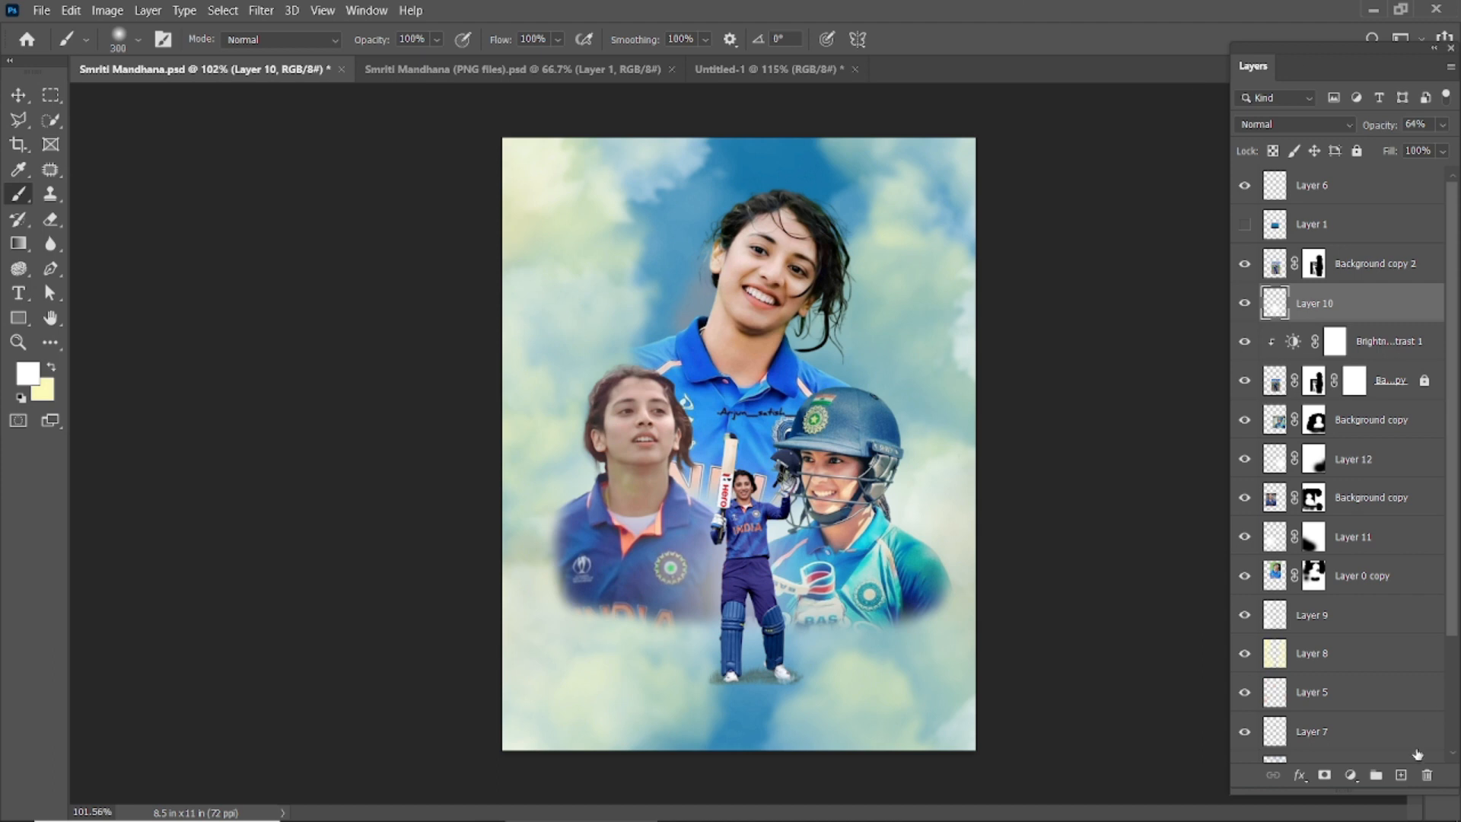
Step: Mask the small batting player's glow layer and fade both sides of the glow with a 700 px black brush
{"action": "left_click", "coordinate": [1324, 775]}
{"action": "key", "text": "d"}
{"action": "key", "text": "x"}
{"action": "key", "text": "bracketright"}
{"action": "key", "text": "bracketright"}
{"action": "key", "text": "bracketright"}
{"action": "key", "text": "bracketright"}
{"action": "left_click_drag", "start_coordinate": [913, 411], "coordinate": [966, 401]}
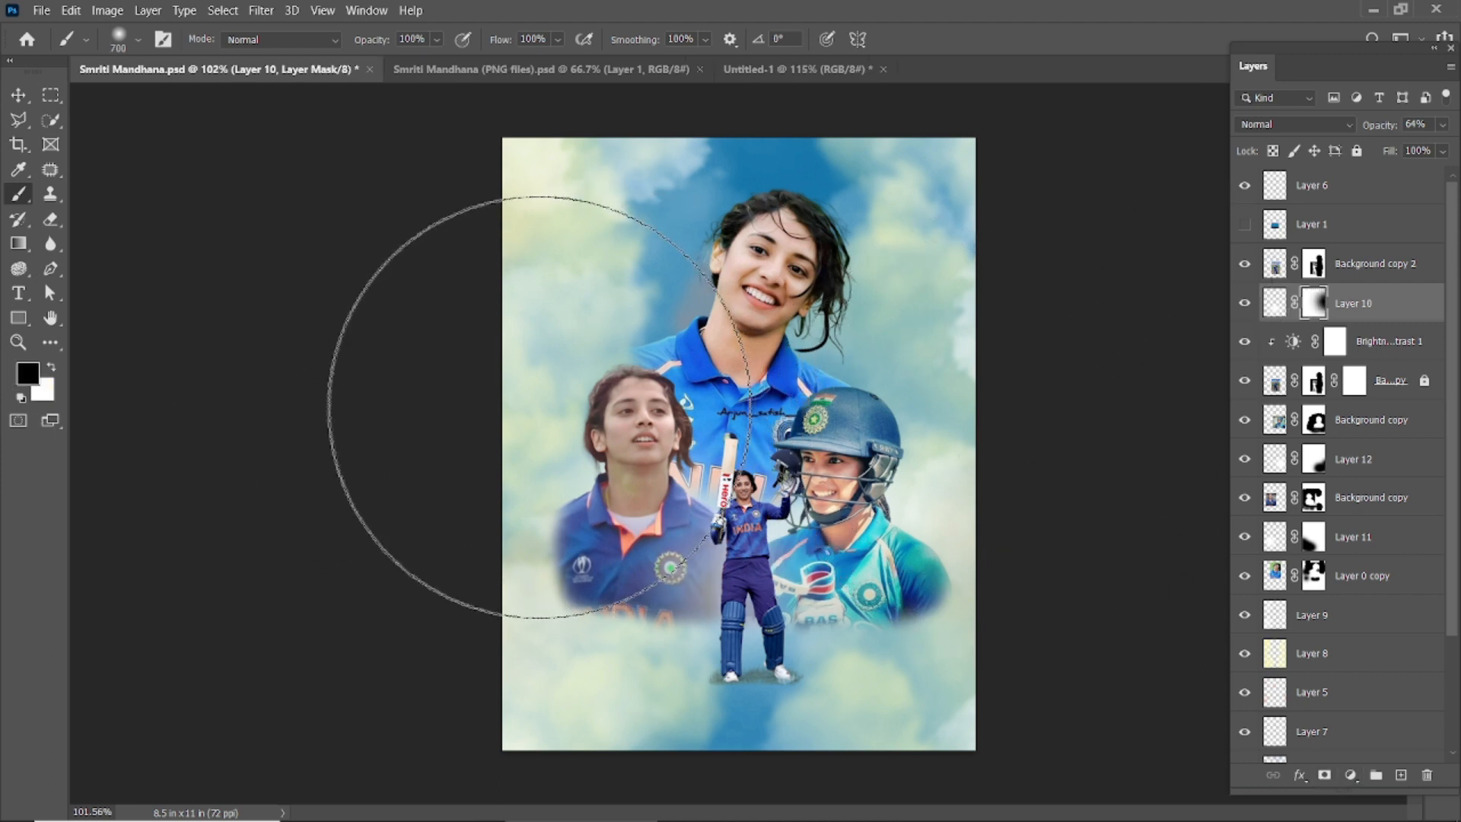
{"action": "left_click_drag", "start_coordinate": [515, 408], "coordinate": [509, 418]}
{"action": "key", "text": "v"}
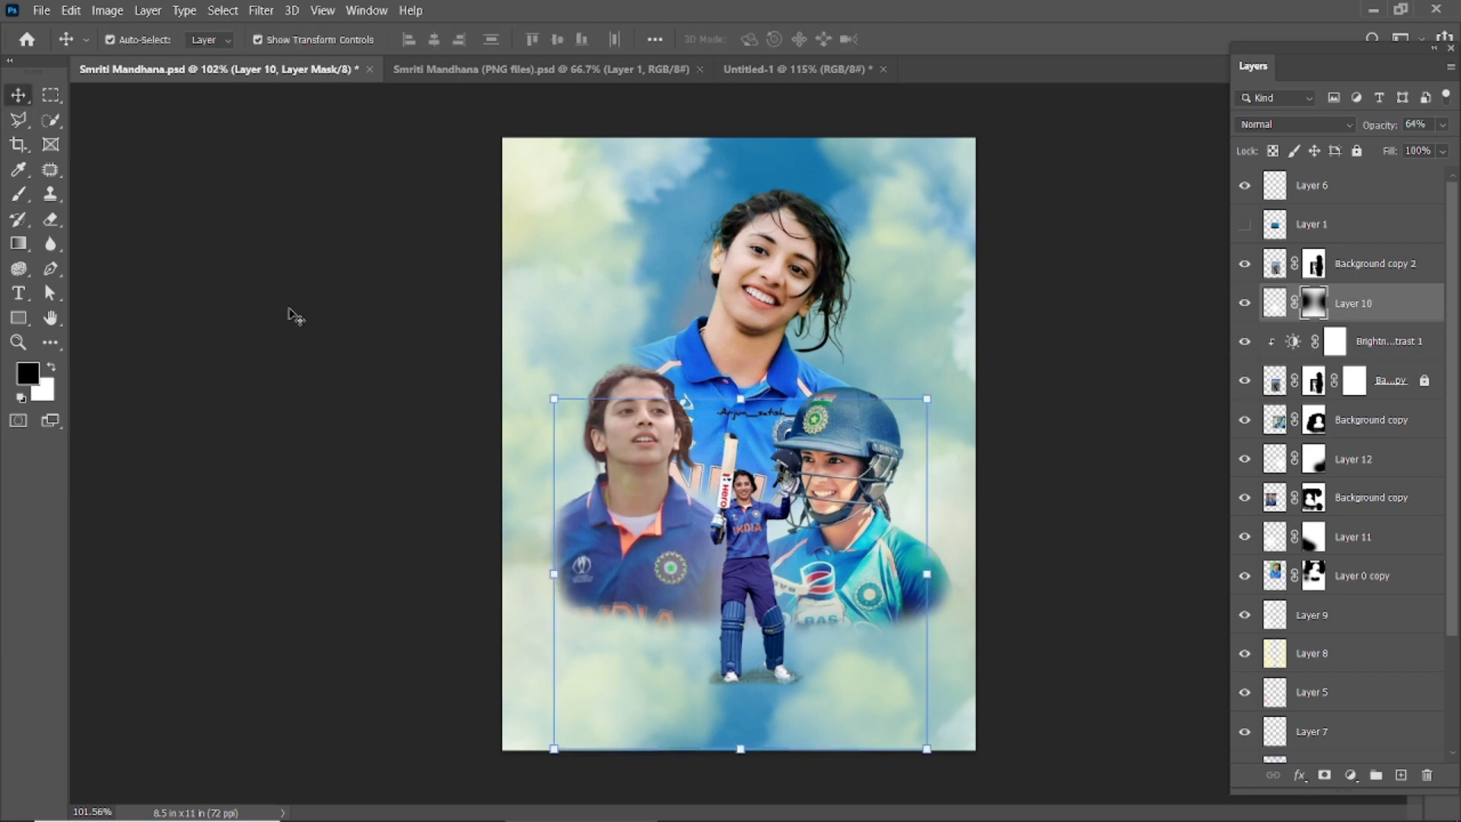
{"action": "left_click", "coordinate": [305, 323]}
Step: Add a new layer directly beneath the large central player's cutout and activate the Brush tool
{"action": "scroll", "coordinate": [829, 494], "scroll_direction": "up", "scroll_amount": 5}
{"action": "scroll", "coordinate": [830, 495], "scroll_direction": "down", "scroll_amount": 3}
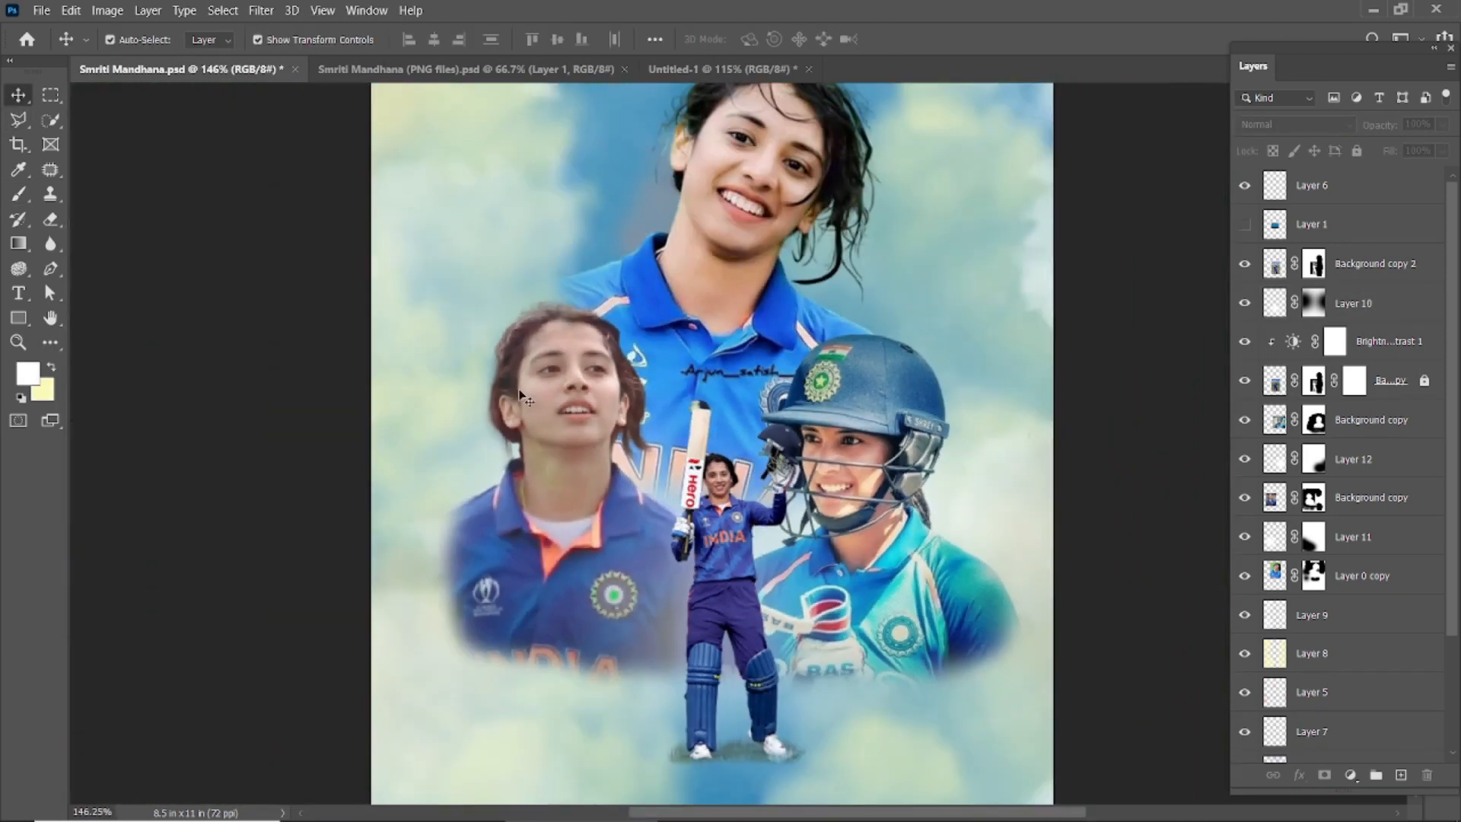
{"action": "left_click", "coordinate": [601, 395]}
{"action": "scroll", "coordinate": [820, 304], "scroll_direction": "down", "scroll_amount": 2}
{"action": "left_click", "coordinate": [794, 266]}
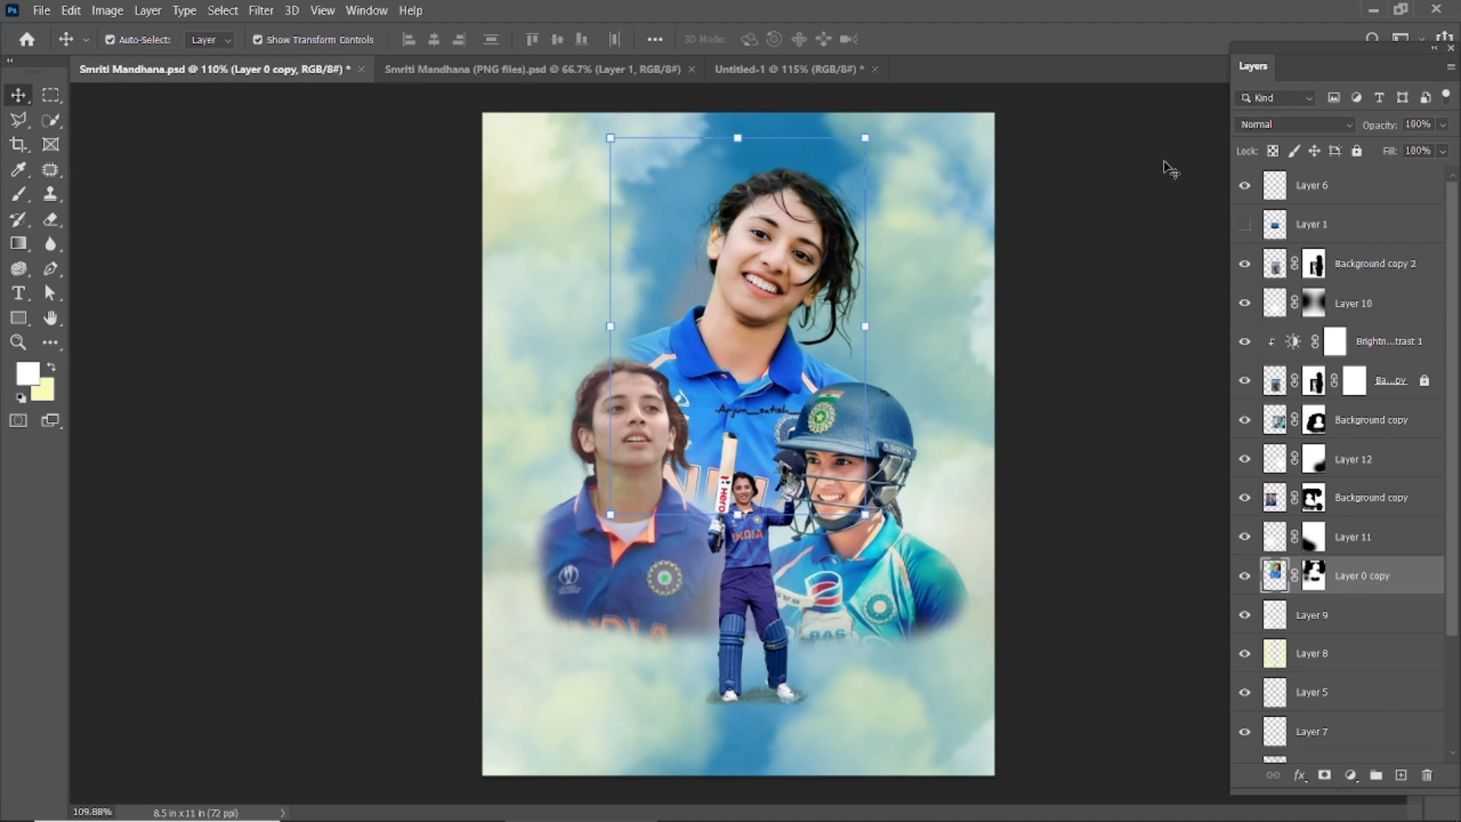
{"action": "left_click", "coordinate": [1401, 775], "text": "ctrl"}
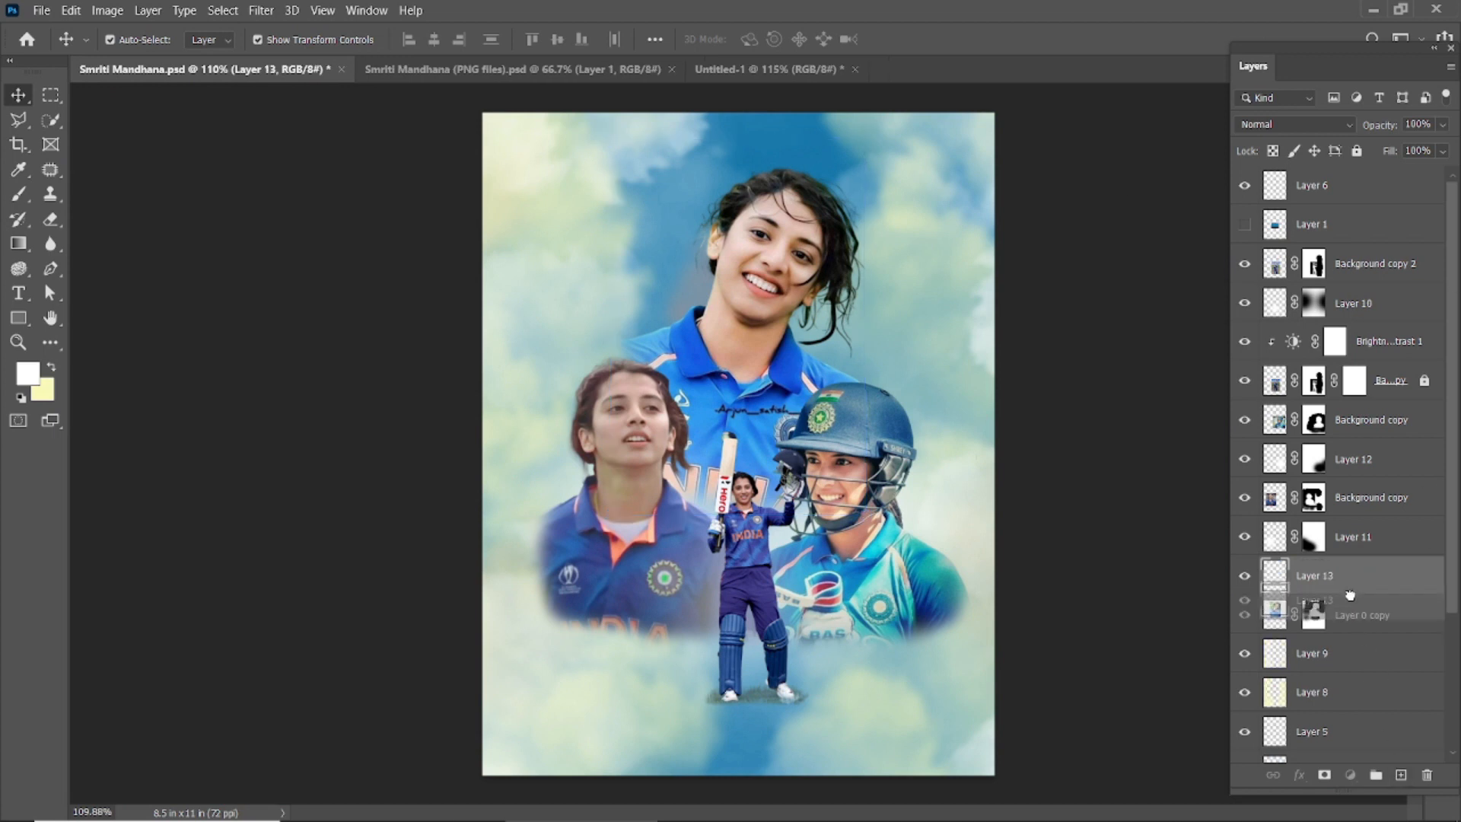
{"action": "left_click", "coordinate": [18, 194]}
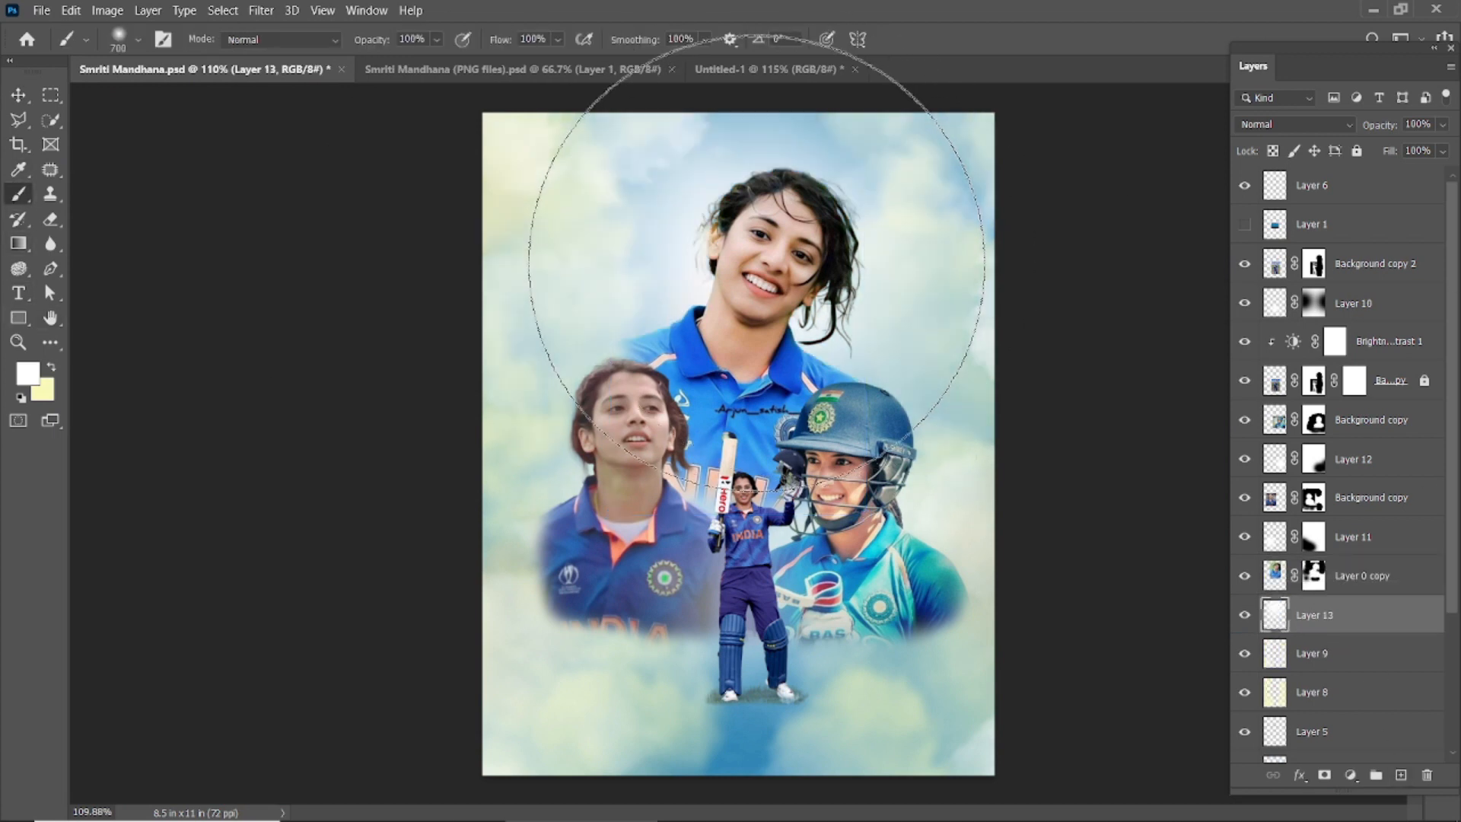
Step: Paint a soft white glow behind the large central player with a 400 px brush and set the glow layer's opacity to 92%
{"action": "key", "text": "bracketleft"}
{"action": "key", "text": "bracketleft"}
{"action": "key", "text": "bracketleft"}
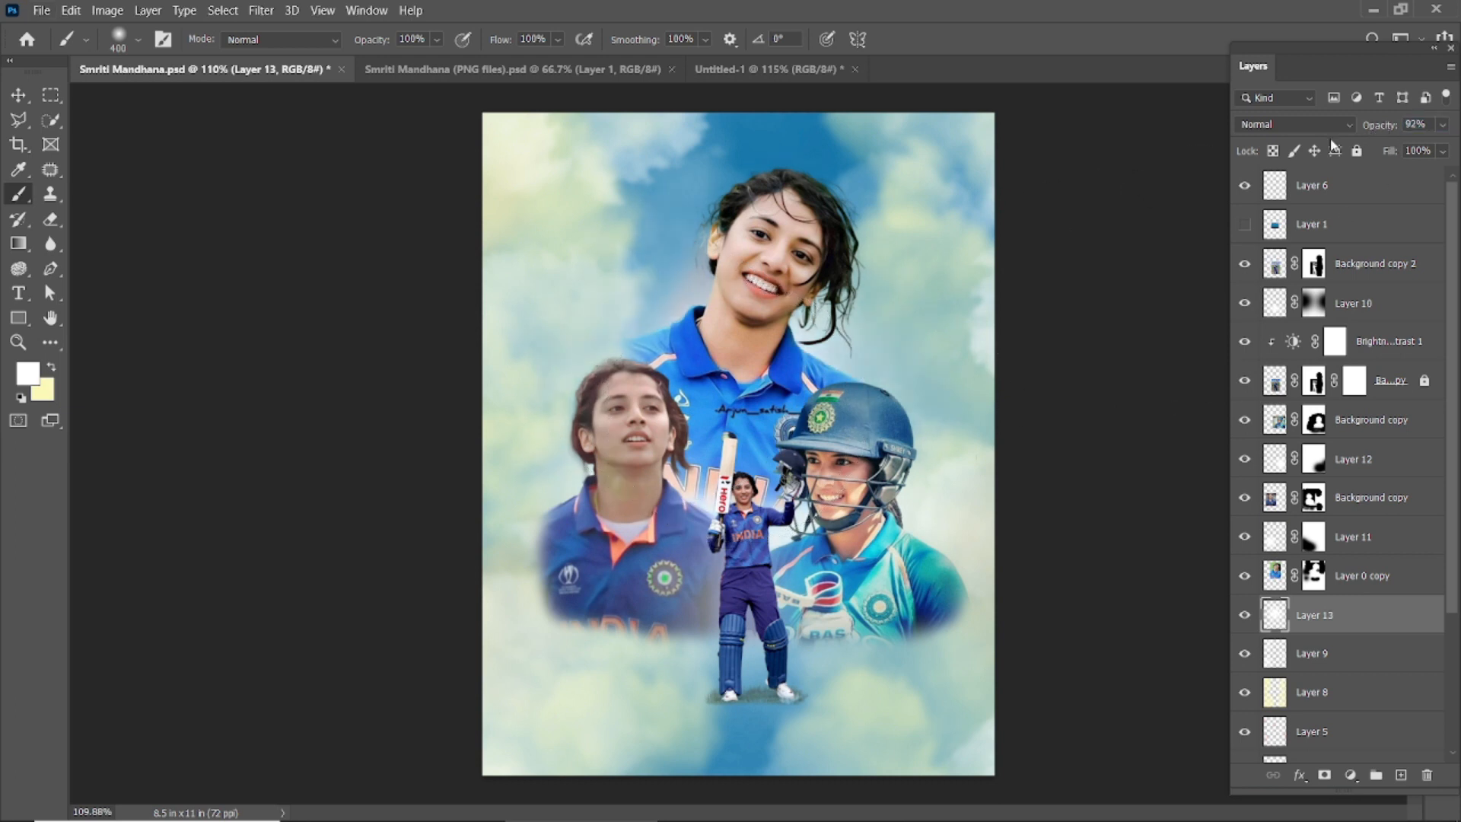
{"action": "left_click", "coordinate": [18, 95]}
{"action": "left_click", "coordinate": [262, 316]}
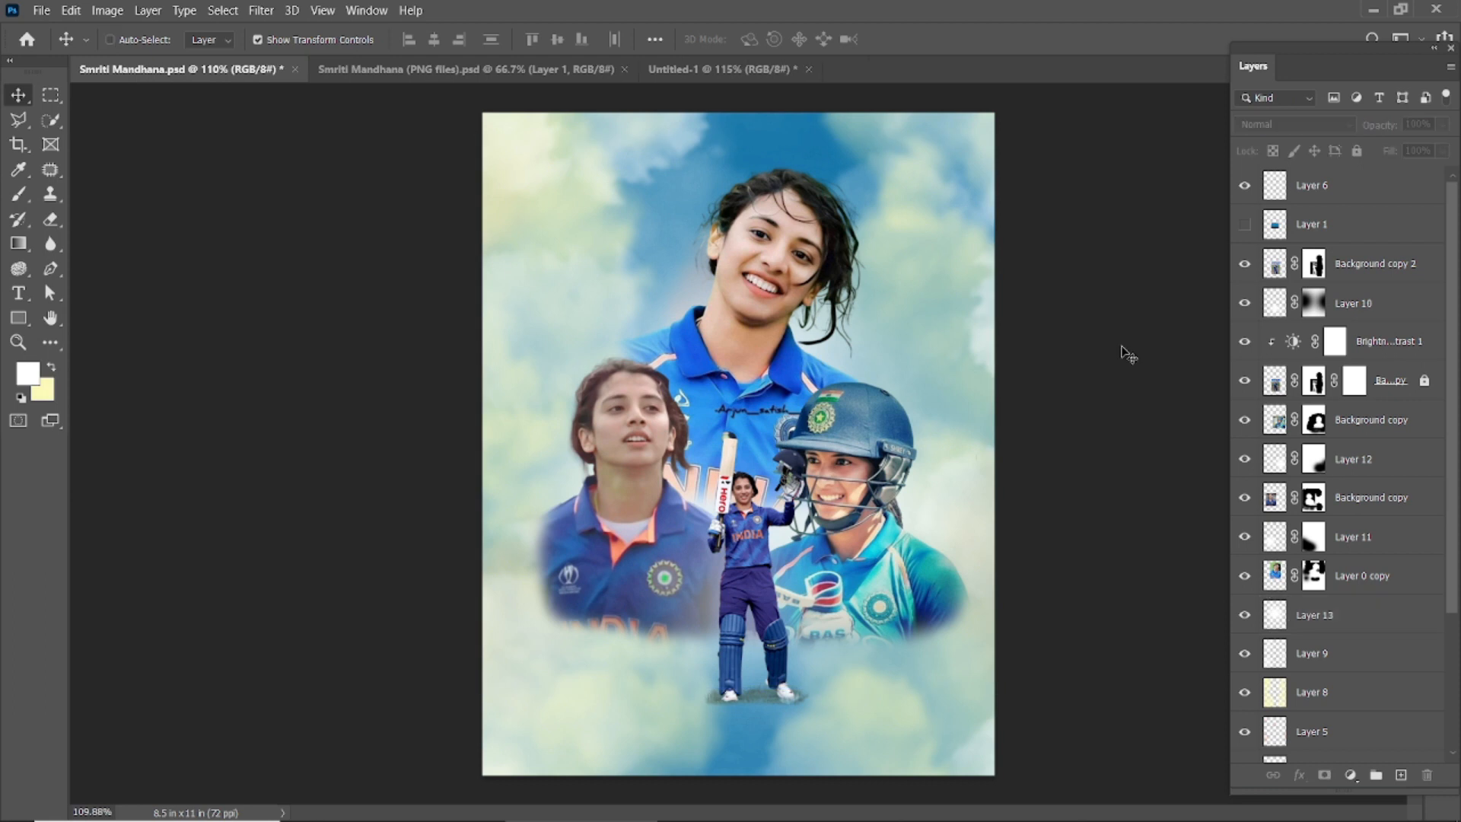
Step: Preview the whole poster in full-screen mode
{"action": "key", "text": "f"}
{"action": "key", "text": "f"}
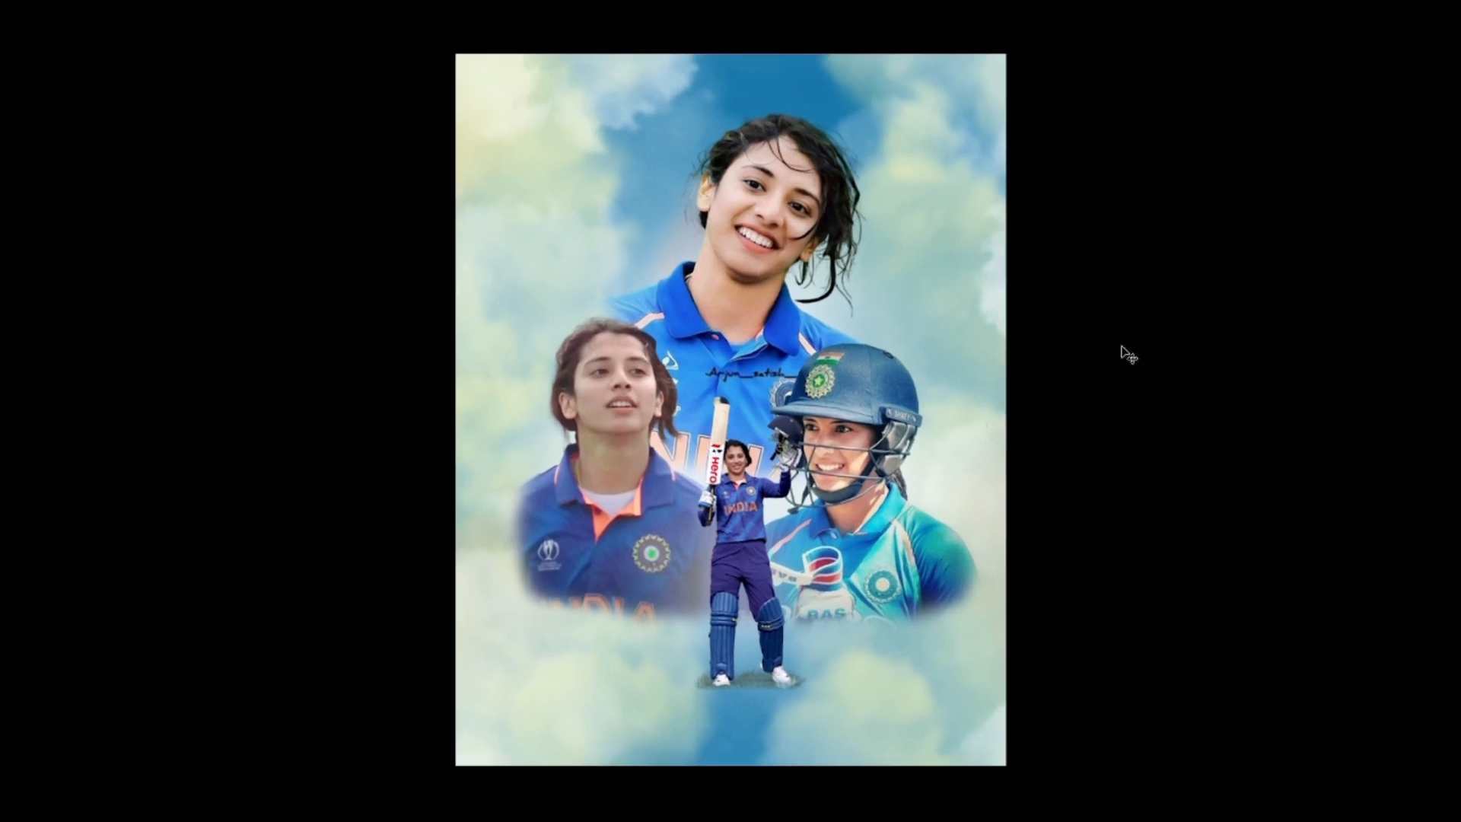
{"action": "scroll", "coordinate": [742, 397], "scroll_direction": "up", "scroll_amount": 1}
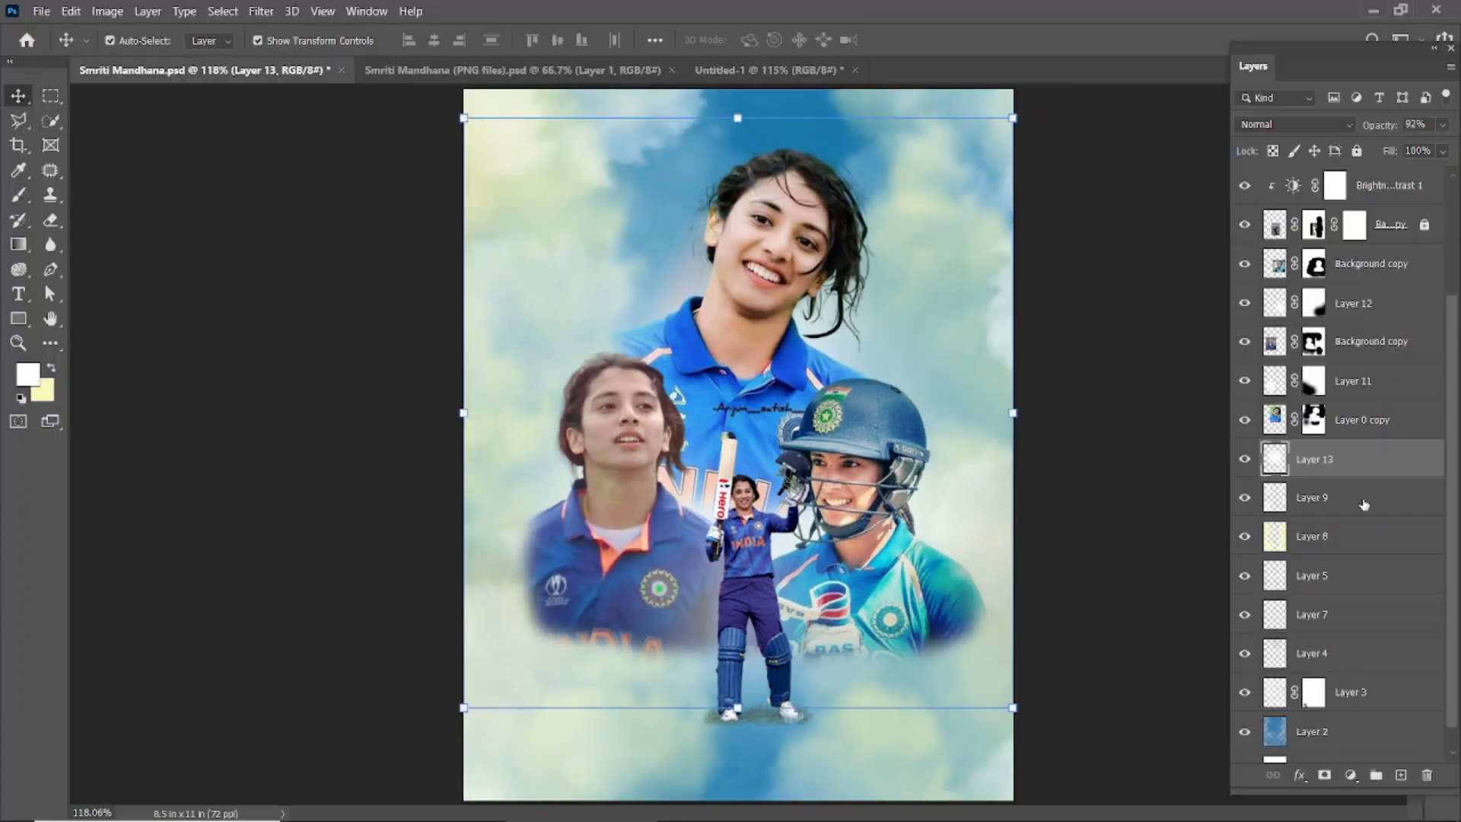
Step: Add a new layer above Layer 9 and choose the 300 px cloud brush from the Digital-Painting-All-Brush set
{"action": "left_click", "coordinate": [1357, 502]}
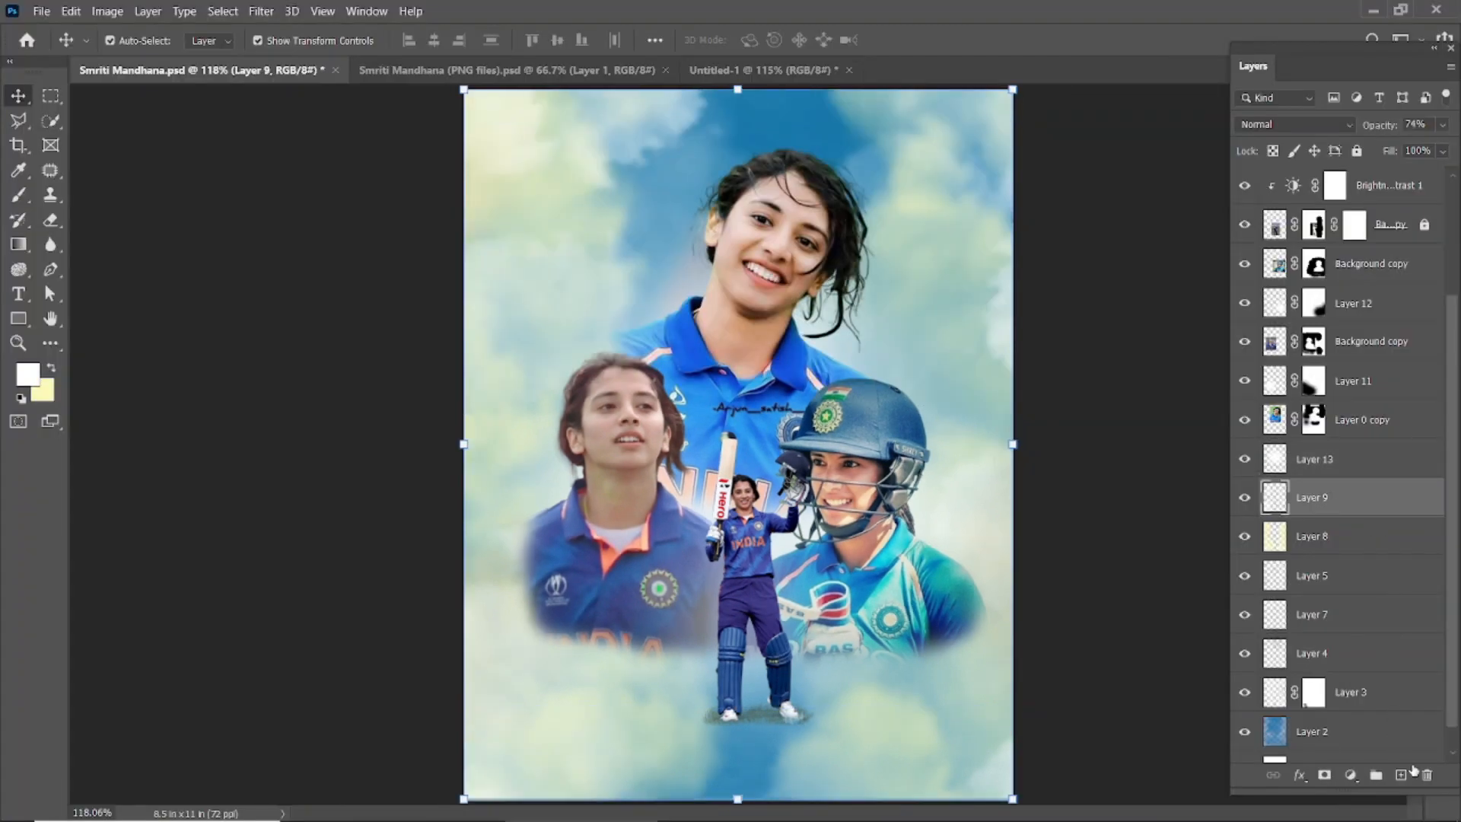
{"action": "left_click", "coordinate": [16, 198]}
{"action": "left_click", "coordinate": [137, 40]}
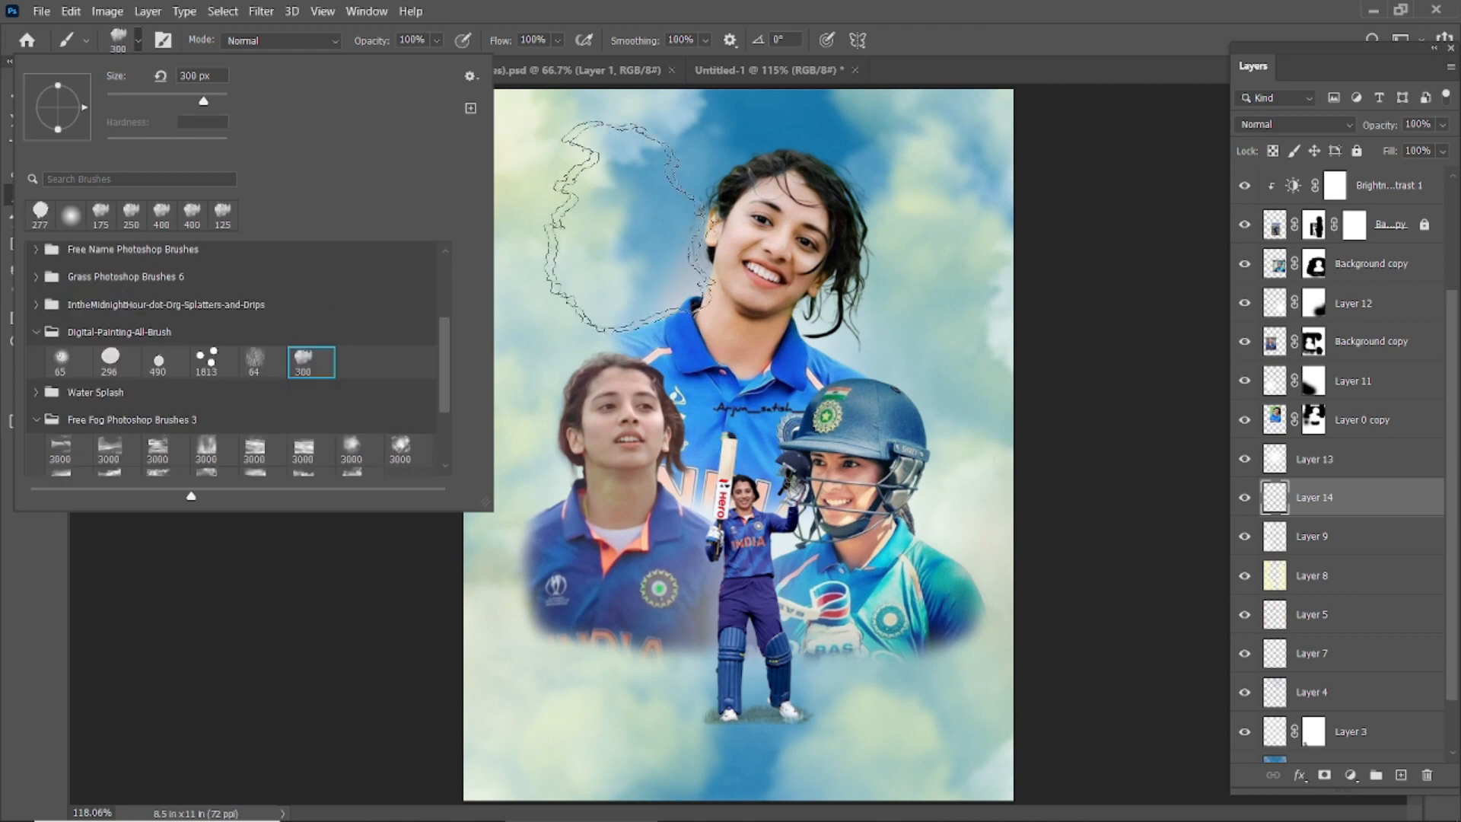
{"action": "left_click", "coordinate": [691, 122]}
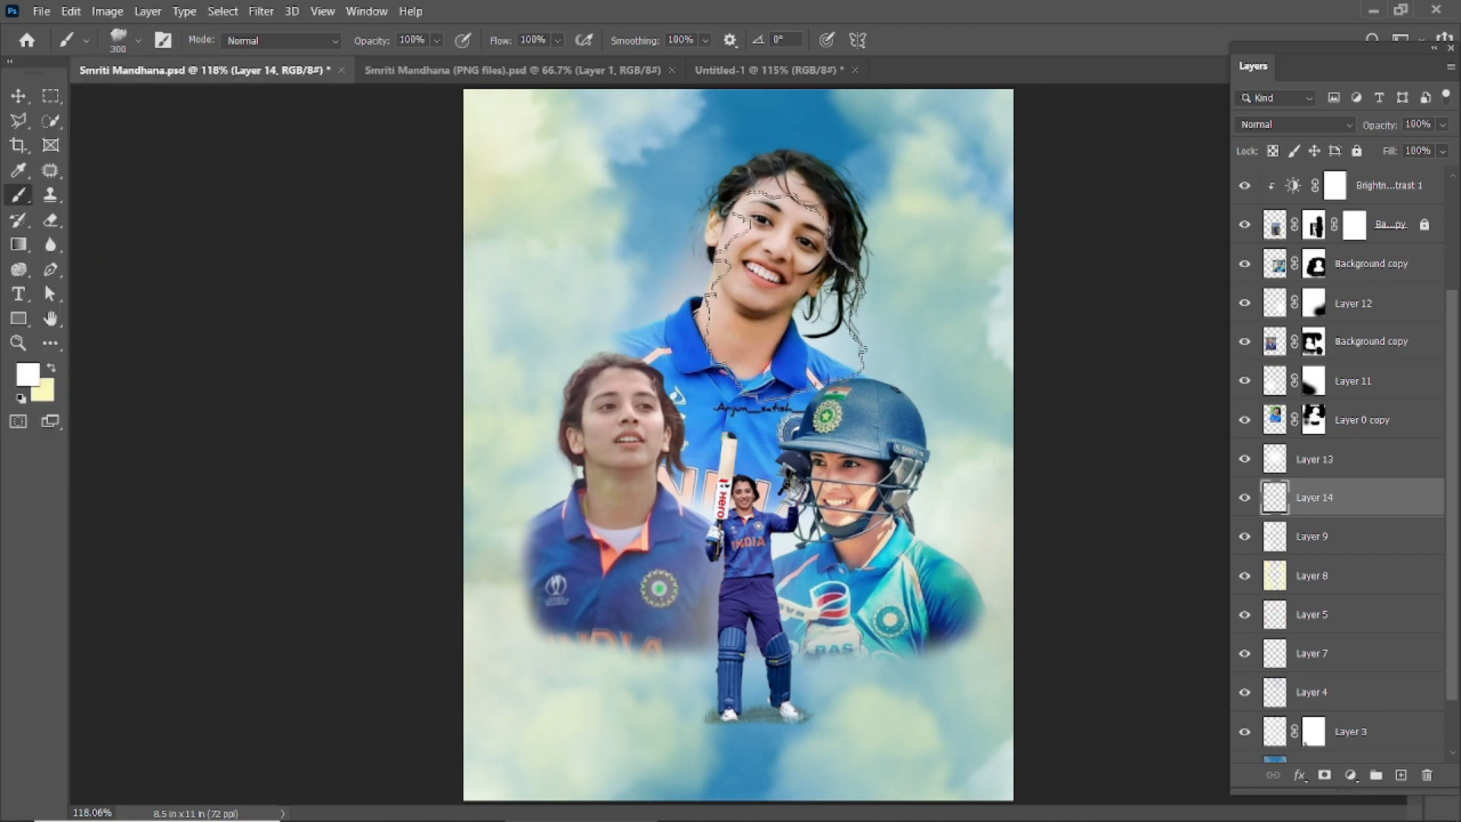
Step: Set the foreground colour to the blue with hex value 1275af
{"action": "scroll", "coordinate": [784, 293], "scroll_direction": "down", "scroll_amount": 2}
{"action": "left_click", "coordinate": [28, 373]}
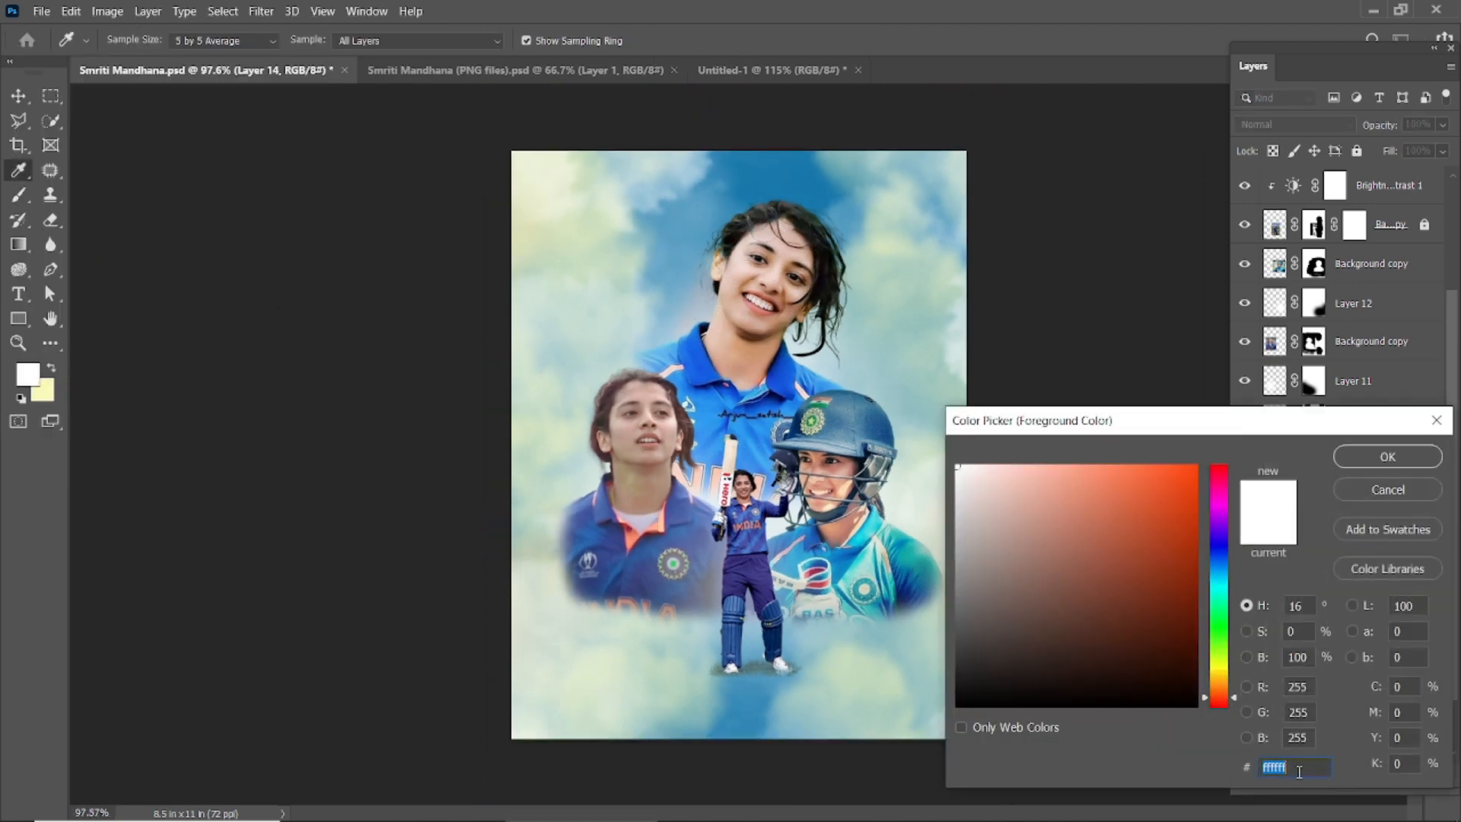
{"action": "type", "text": "1275"}
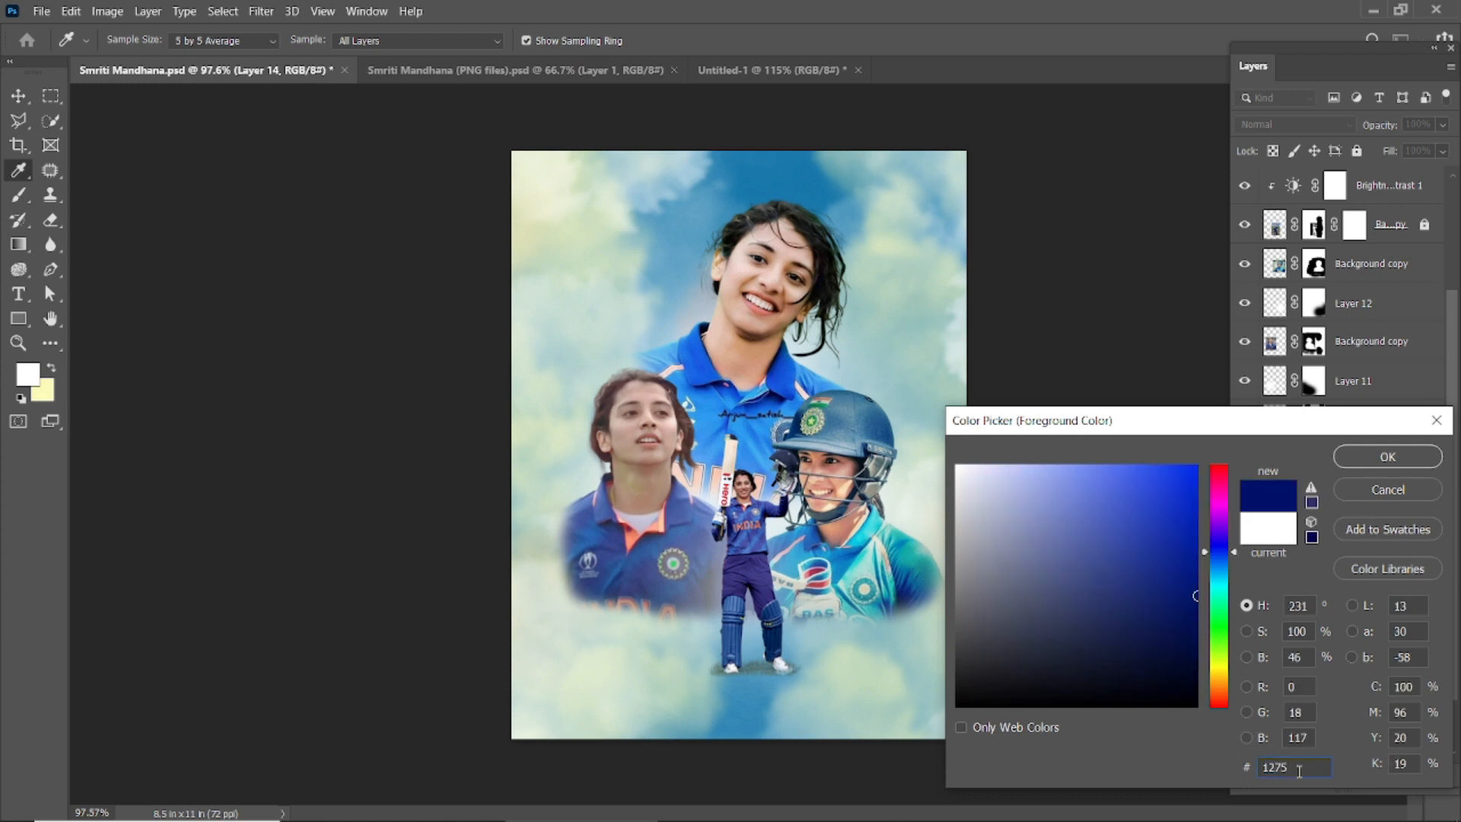
{"action": "type", "text": "af"}
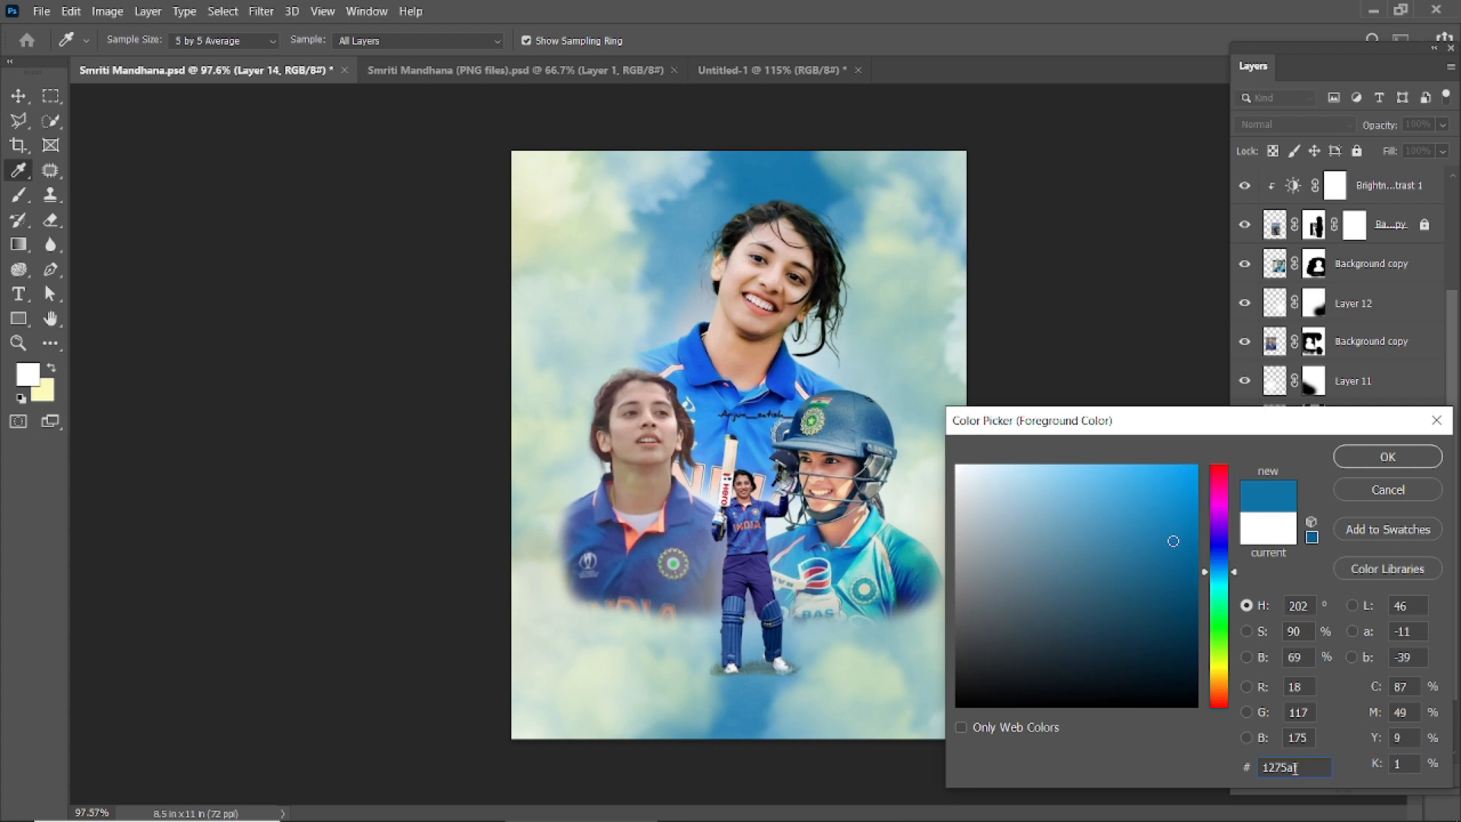
{"action": "type", "text": "b"}
{"action": "left_click", "coordinate": [1383, 455]}
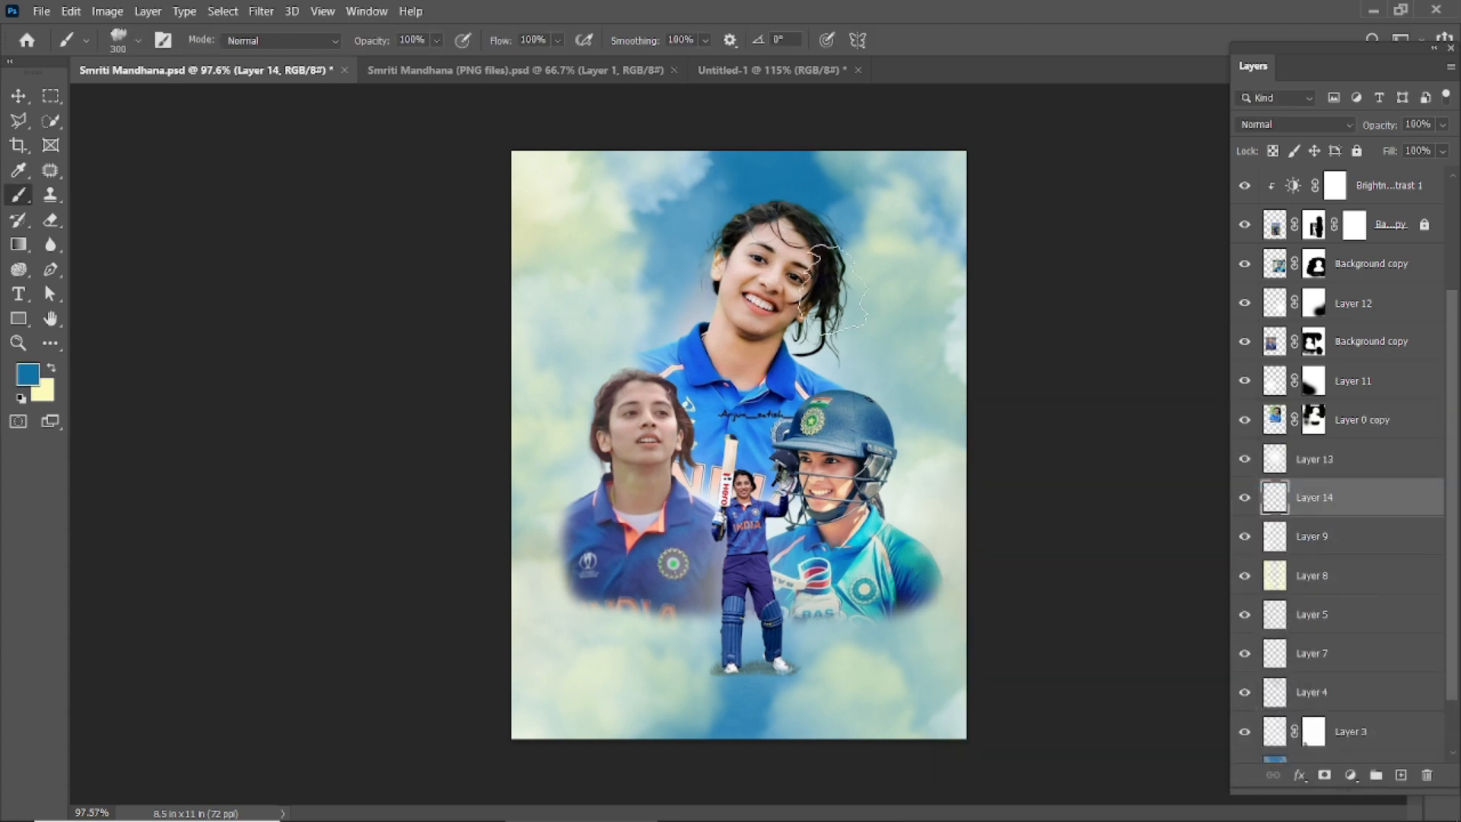
Step: Enlarge the cloud brush to 700 px and paint blue cloud texture on the new layer behind the central figures
{"action": "key", "text": "bracketright"}
{"action": "key", "text": "bracketright"}
{"action": "key", "text": "bracketright"}
{"action": "key", "text": "bracketright"}
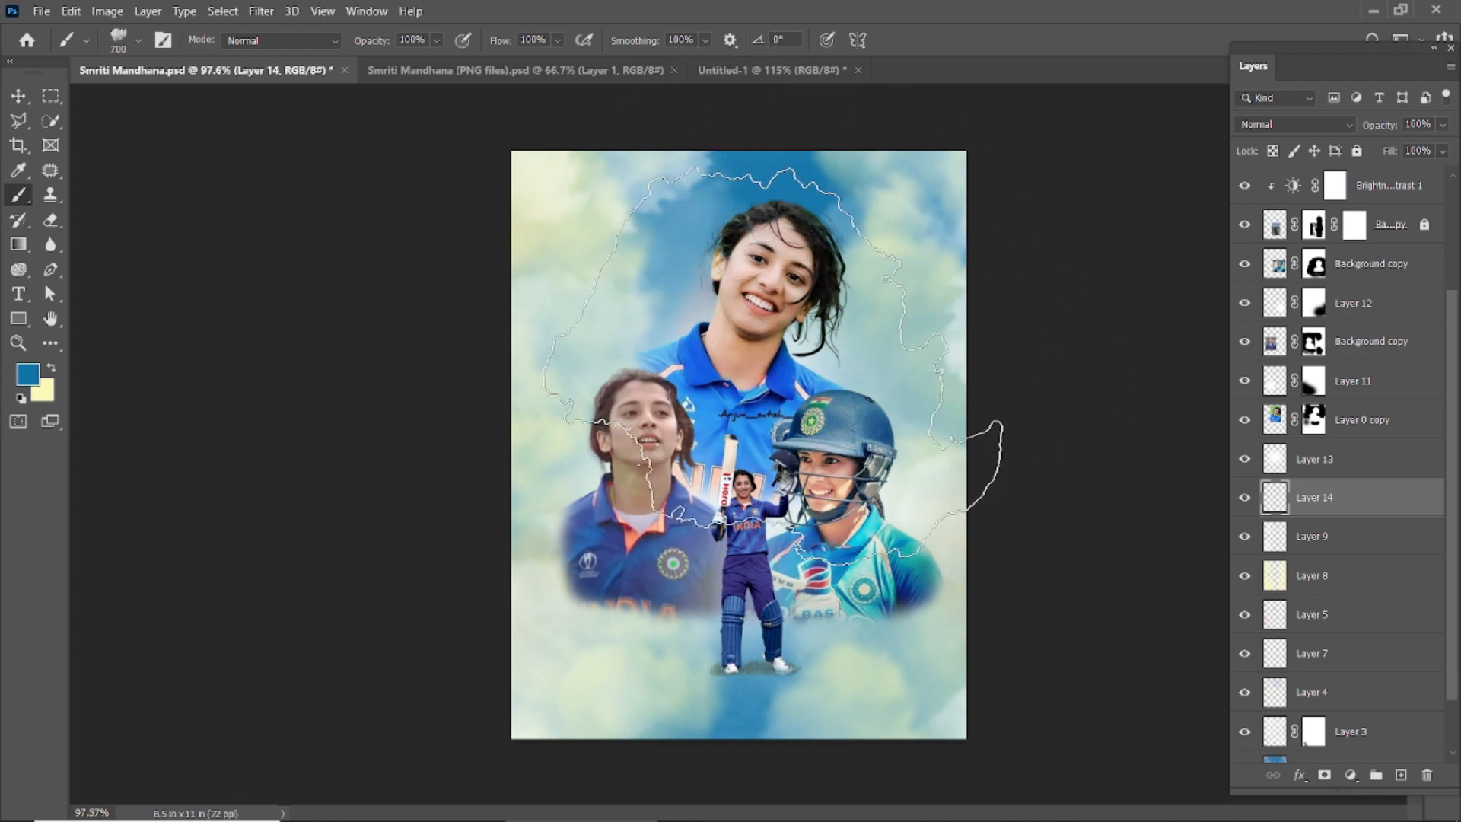
{"action": "left_click", "coordinate": [752, 325]}
{"action": "key", "text": "ctrl+z"}
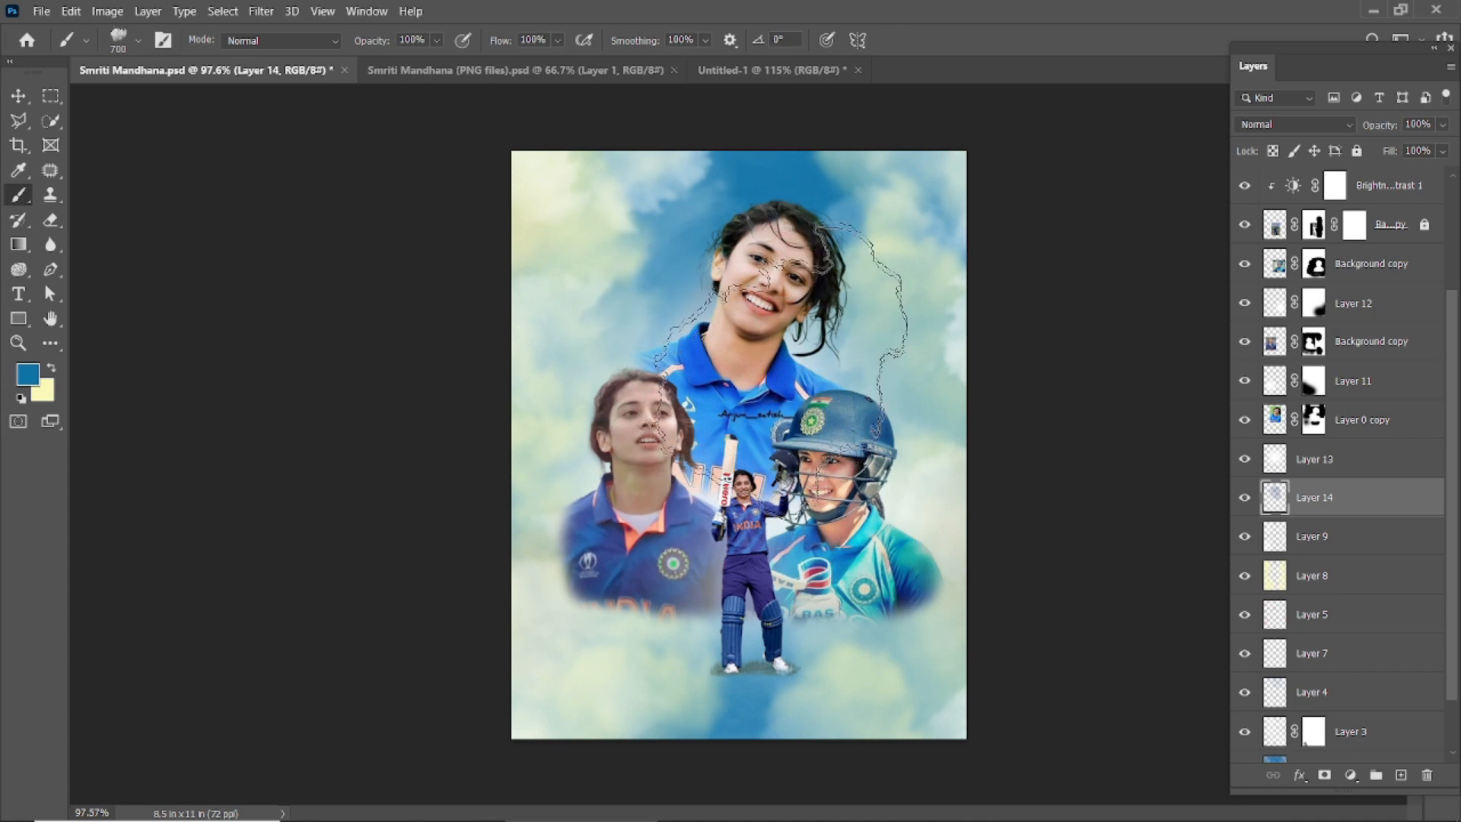
{"action": "left_click", "coordinate": [755, 583]}
{"action": "key", "text": "ctrl+z"}
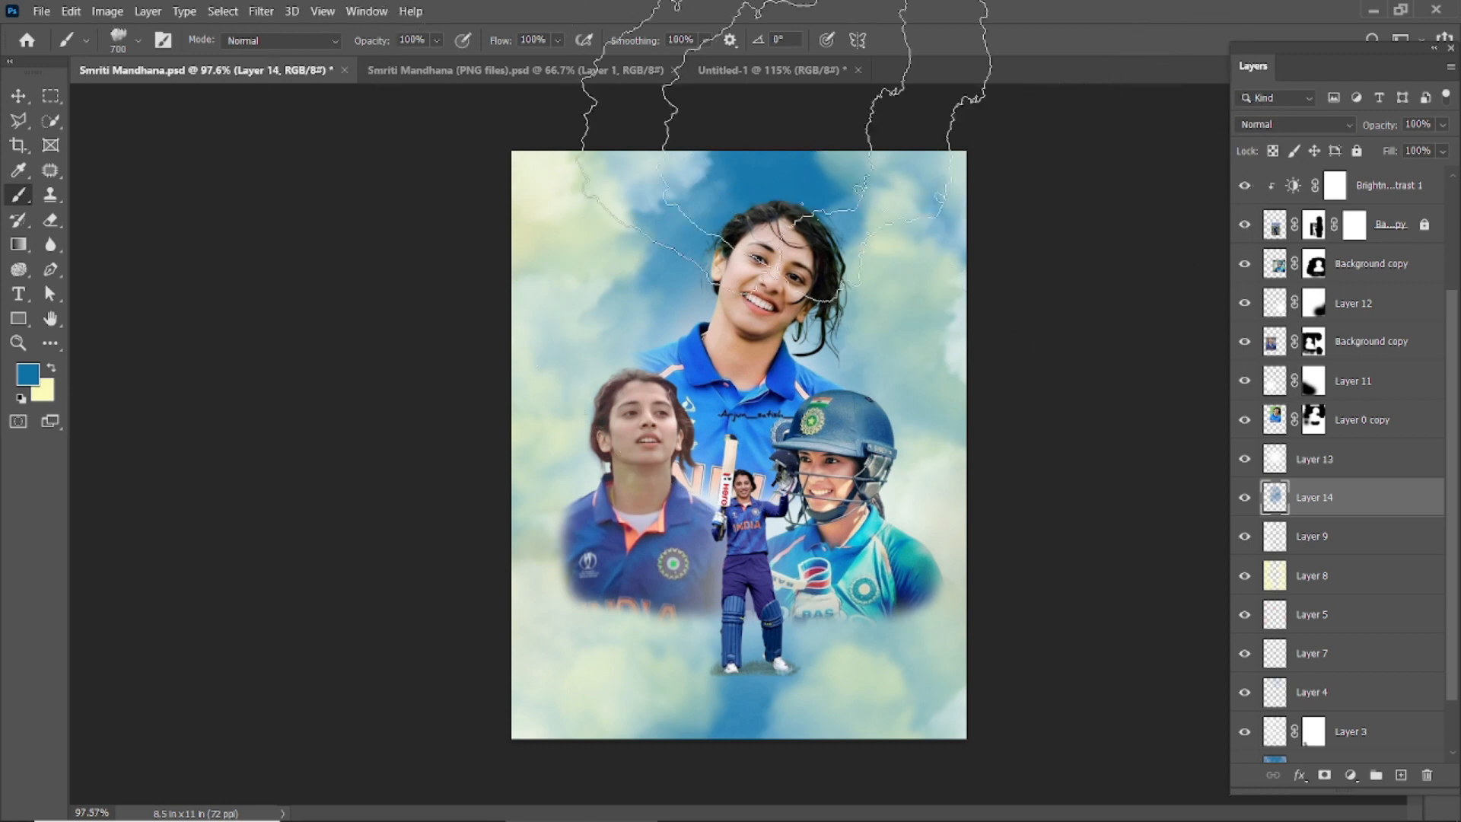
Step: Make pale yellow the foreground colour and add a new layer above Layer 8 for painting with the cloud brush
{"action": "left_click", "coordinate": [50, 367]}
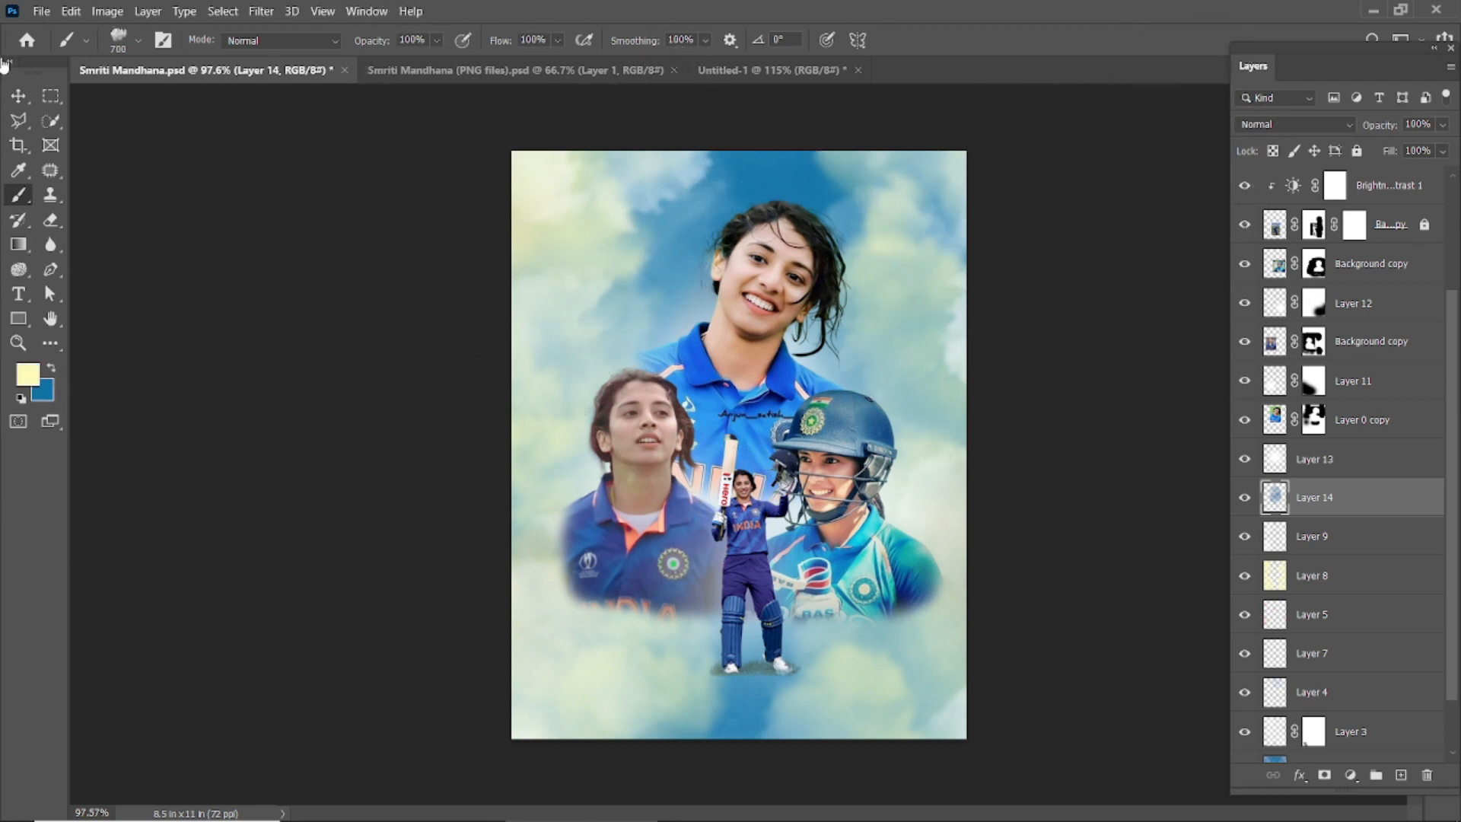
{"action": "key", "text": "v"}
{"action": "left_click", "coordinate": [1313, 575]}
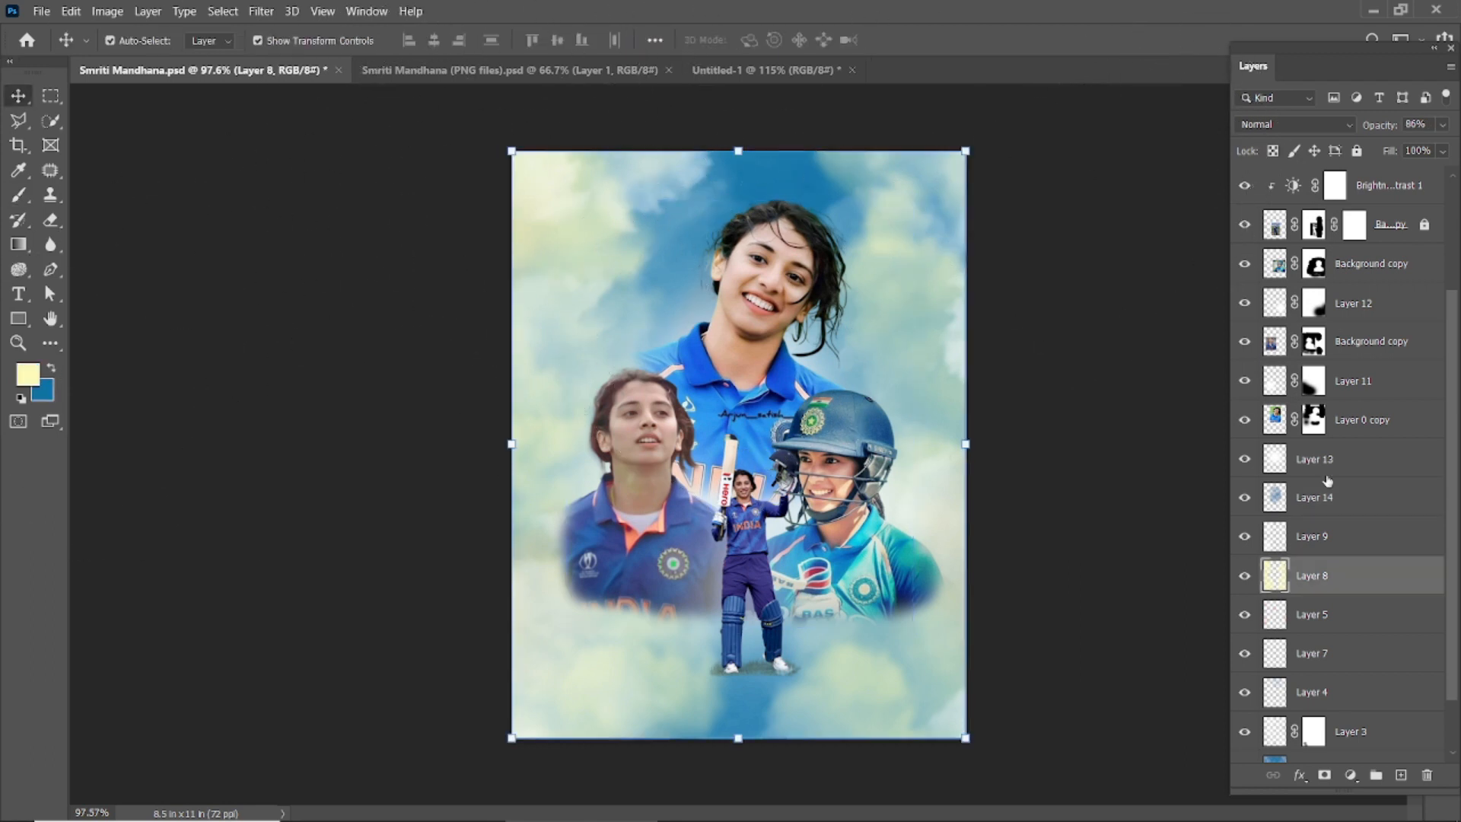
{"action": "left_click", "coordinate": [20, 199]}
{"action": "key", "text": "ctrl+shift+alt+n"}
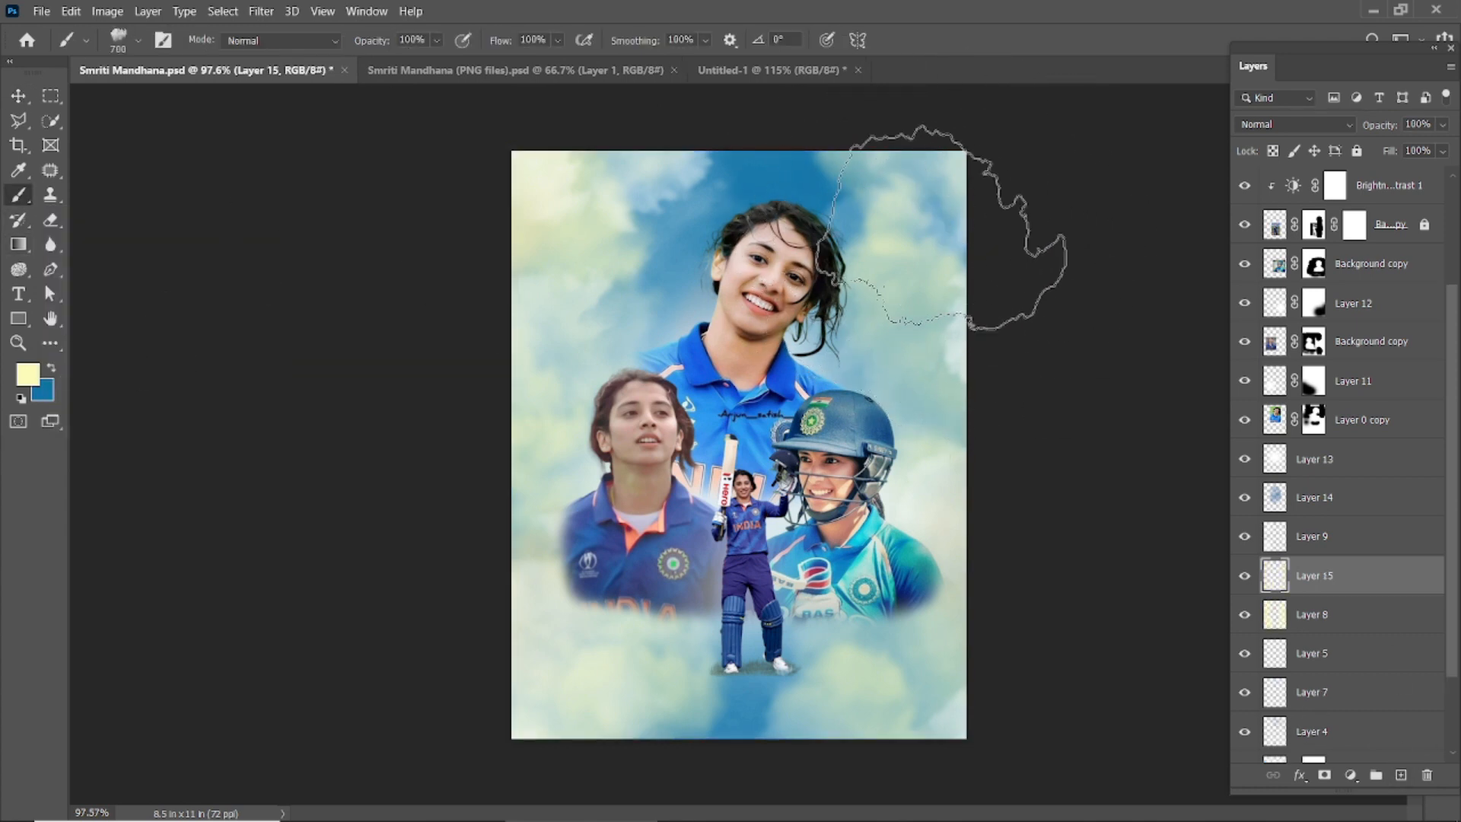
Step: Rotate the cloud brush tip to -176°, paint a pale yellow cloud in the poster's upper-right area, and adjust that layer's opacity
{"action": "key", "text": "Left"}
{"action": "key", "text": "Left"}
{"action": "key", "text": "Left"}
{"action": "key", "text": "Left"}
{"action": "key", "text": "Left"}
{"action": "key", "text": "Left"}
{"action": "key", "text": "Left"}
{"action": "key", "text": "Left"}
{"action": "key", "text": "Left"}
{"action": "key", "text": "Left"}
{"action": "key", "text": "Left"}
{"action": "key", "text": "Left"}
{"action": "key", "text": "Left"}
{"action": "key", "text": "Left"}
{"action": "key", "text": "Left"}
{"action": "key", "text": "Left"}
{"action": "key", "text": "Left"}
{"action": "key", "text": "Left"}
{"action": "key", "text": "Left"}
{"action": "key", "text": "Left"}
{"action": "key", "text": "Left"}
{"action": "key", "text": "Left"}
{"action": "key", "text": "Left"}
{"action": "key", "text": "Left"}
{"action": "key", "text": "Left"}
{"action": "key", "text": "Left"}
{"action": "key", "text": "Left"}
{"action": "key", "text": "Left"}
{"action": "key", "text": "Left"}
{"action": "key", "text": "Left"}
{"action": "key", "text": "Left"}
{"action": "key", "text": "Left"}
{"action": "key", "text": "Left"}
{"action": "key", "text": "Left"}
{"action": "key", "text": "Left"}
{"action": "key", "text": "Left"}
{"action": "key", "text": "Left"}
{"action": "key", "text": "Left"}
{"action": "key", "text": "Left"}
{"action": "key", "text": "Left"}
{"action": "key", "text": "Left"}
{"action": "key", "text": "Left"}
{"action": "key", "text": "Left"}
{"action": "key", "text": "Left"}
{"action": "key", "text": "Left"}
{"action": "key", "text": "Left"}
{"action": "key", "text": "Left"}
{"action": "key", "text": "Left"}
{"action": "key", "text": "Left"}
{"action": "key", "text": "Left"}
{"action": "key", "text": "Left"}
{"action": "key", "text": "Left"}
{"action": "key", "text": "Left"}
{"action": "key", "text": "Left"}
{"action": "key", "text": "Left"}
{"action": "key", "text": "Left"}
{"action": "key", "text": "Left"}
{"action": "key", "text": "Left"}
{"action": "key", "text": "Left"}
{"action": "key", "text": "Left"}
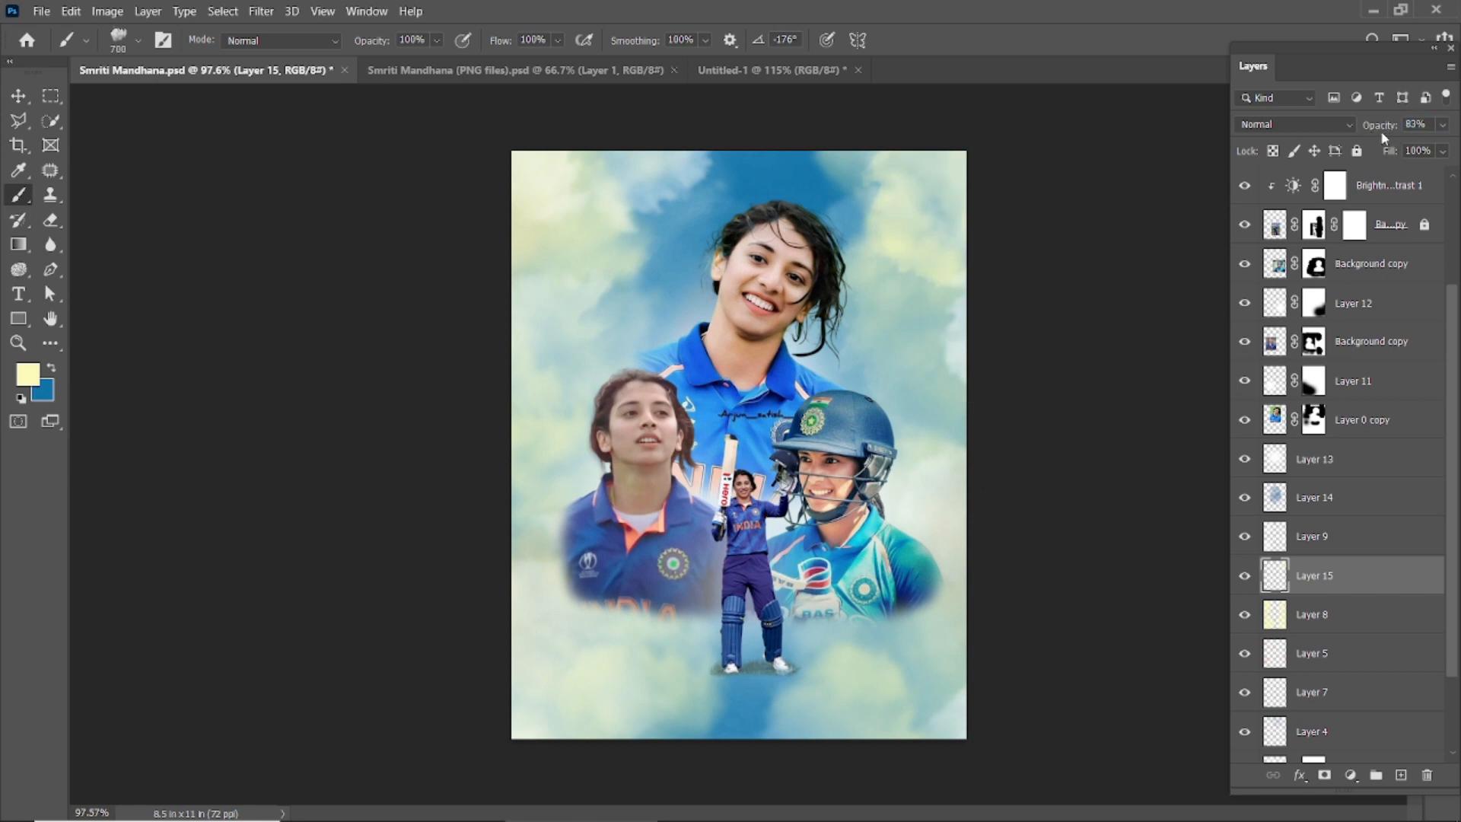
{"action": "left_click_drag", "start_coordinate": [1374, 127], "coordinate": [1397, 126]}
Step: Add another layer above it and paint a pale yellow cloud near the upper-right corner with the brush tip rotated to 128°
{"action": "left_click", "coordinate": [1401, 776]}
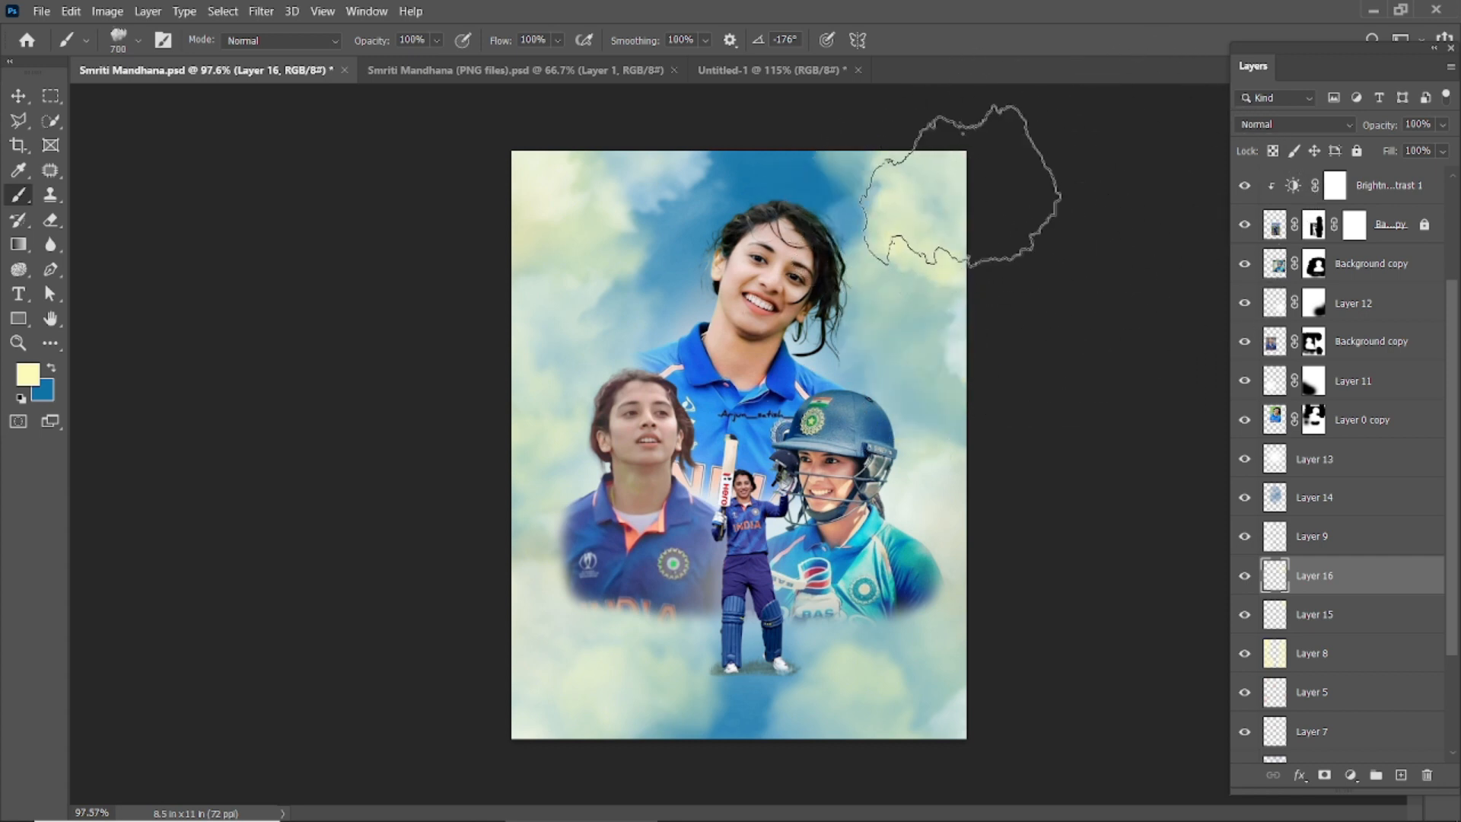
{"action": "key", "text": "Left"}
{"action": "key", "text": "Left"}
{"action": "key", "text": "Right"}
{"action": "key", "text": "Right"}
{"action": "key", "text": "Right"}
{"action": "key", "text": "Right"}
{"action": "key", "text": "Right"}
{"action": "key", "text": "Right"}
{"action": "key", "text": "Right"}
{"action": "key", "text": "Right"}
{"action": "key", "text": "Right"}
{"action": "key", "text": "Right"}
{"action": "key", "text": "Right"}
{"action": "key", "text": "Right"}
{"action": "key", "text": "Right"}
{"action": "key", "text": "Right"}
{"action": "key", "text": "Right"}
{"action": "key", "text": "Right"}
{"action": "key", "text": "Right"}
{"action": "key", "text": "Right"}
{"action": "key", "text": "Right"}
{"action": "key", "text": "Right"}
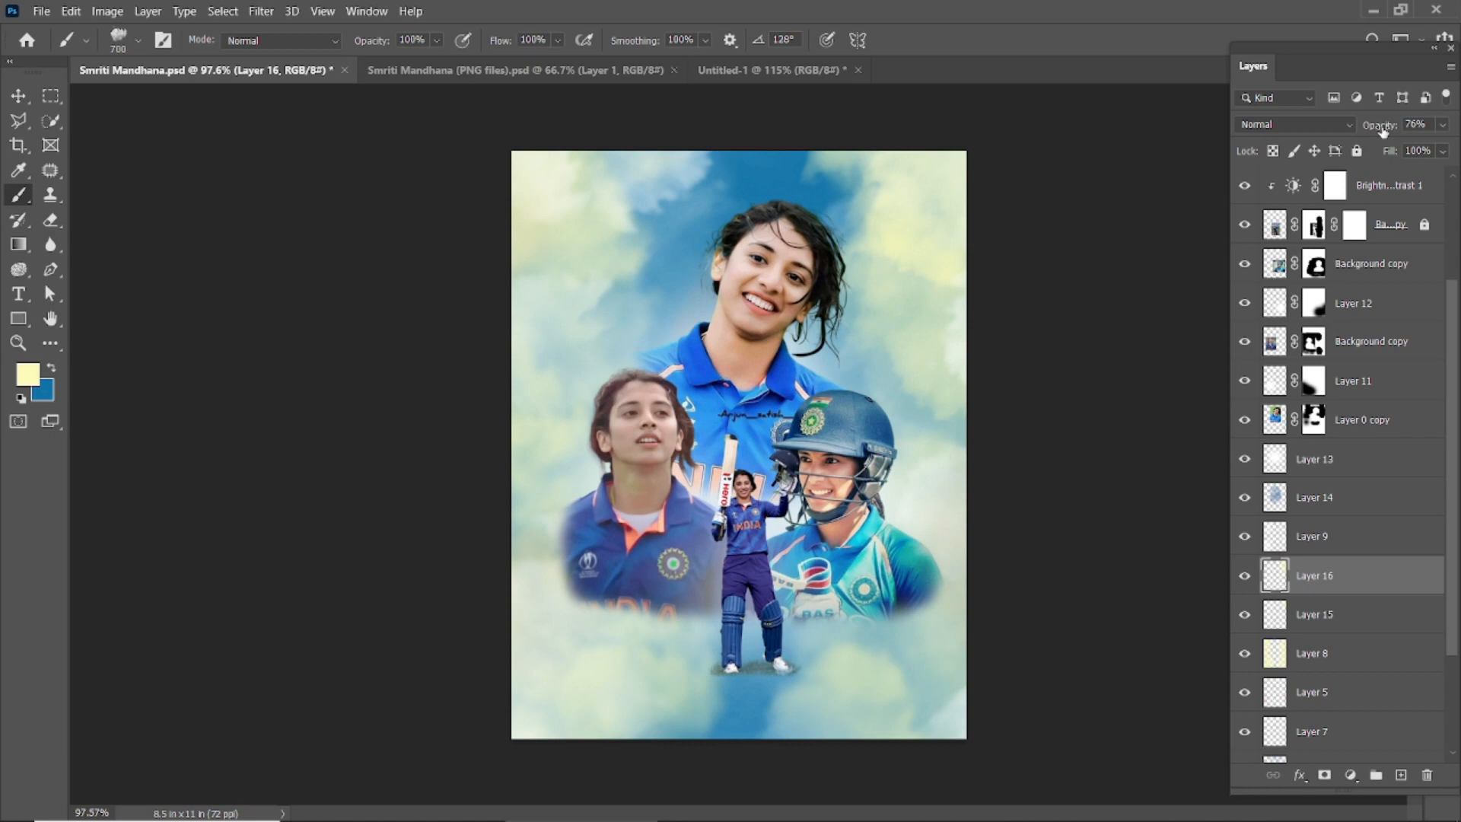
Step: Compare the poster with and without the Layer 9 and Layer 15 cloud textures by toggling their visibility
{"action": "left_click", "coordinate": [1348, 532]}
{"action": "left_click", "coordinate": [1244, 539]}
{"action": "left_click", "coordinate": [1244, 539]}
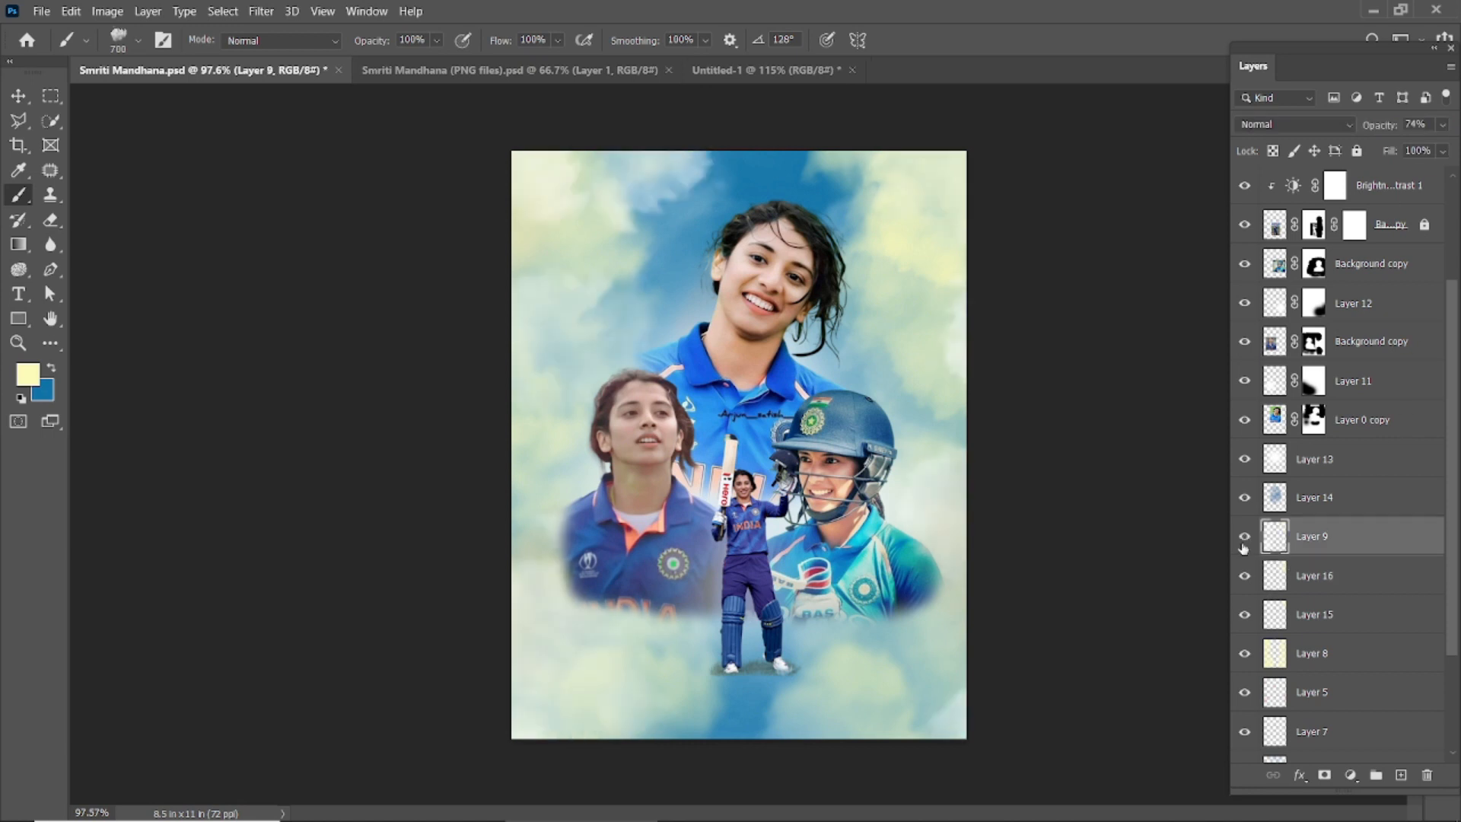
{"action": "left_click", "coordinate": [1244, 618]}
{"action": "mouse_move", "coordinate": [1377, 130]}
{"action": "left_mouse_down"}
{"action": "mouse_move", "coordinate": [1354, 137]}
{"action": "mouse_move", "coordinate": [1378, 134]}
{"action": "left_mouse_up"}
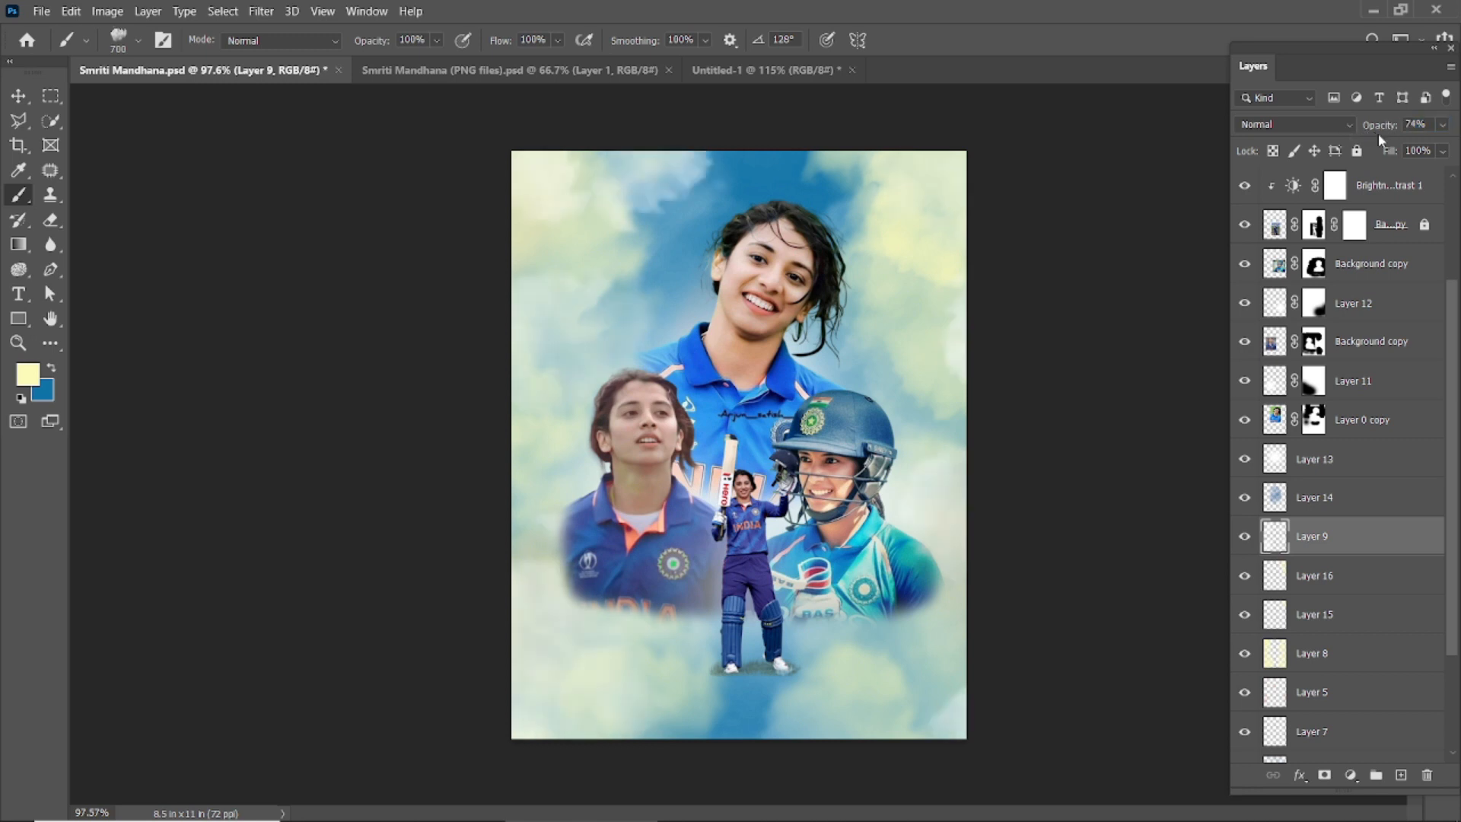
{"action": "left_click", "coordinate": [1245, 615]}
{"action": "left_click", "coordinate": [1245, 615]}
Step: Merge the two pale yellow cloud layers, Layer 15 and Layer 16, into one layer
{"action": "left_click", "coordinate": [1315, 615]}
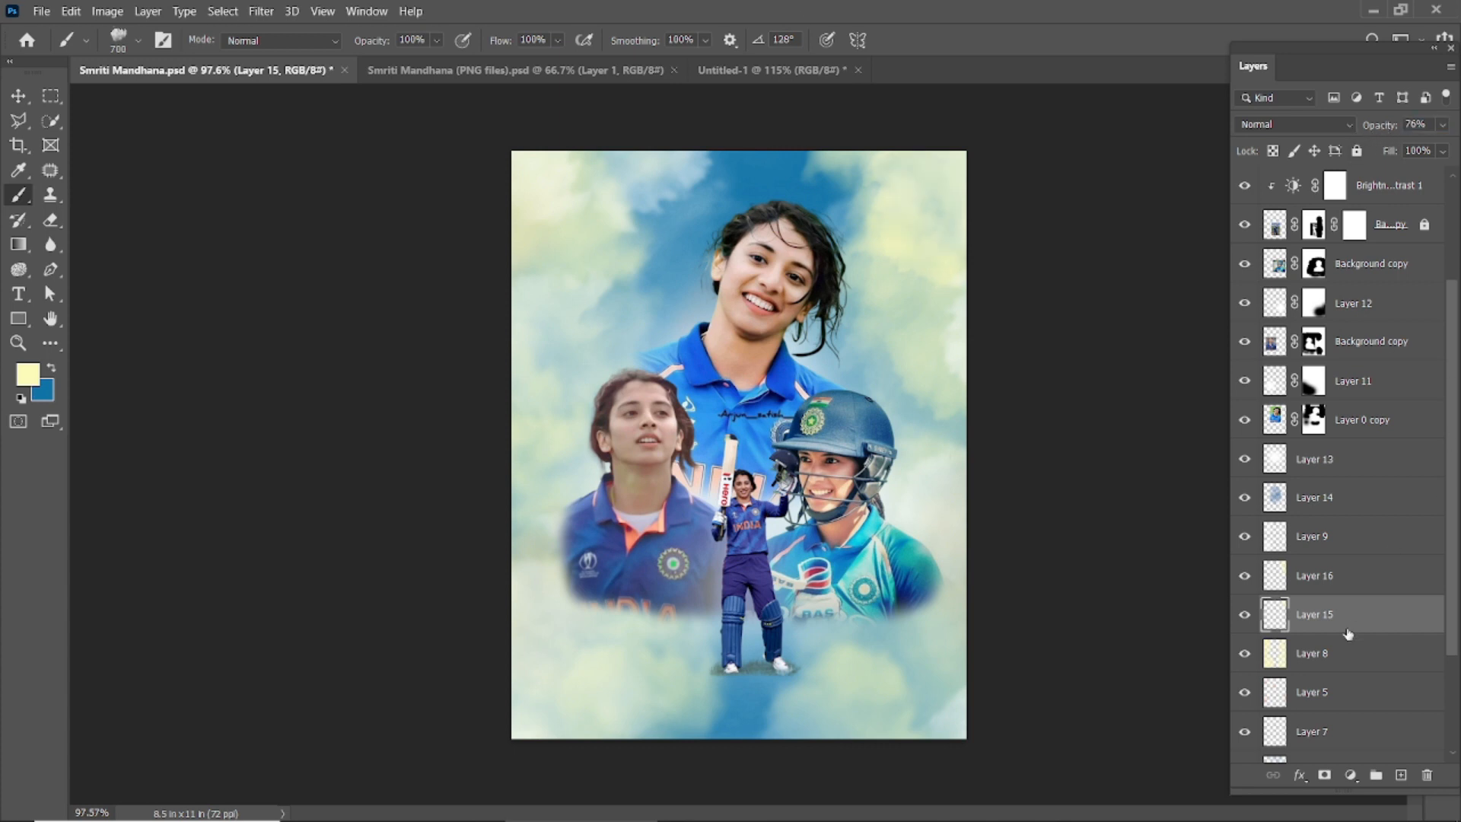
{"action": "left_click", "coordinate": [1328, 588], "text": "shift"}
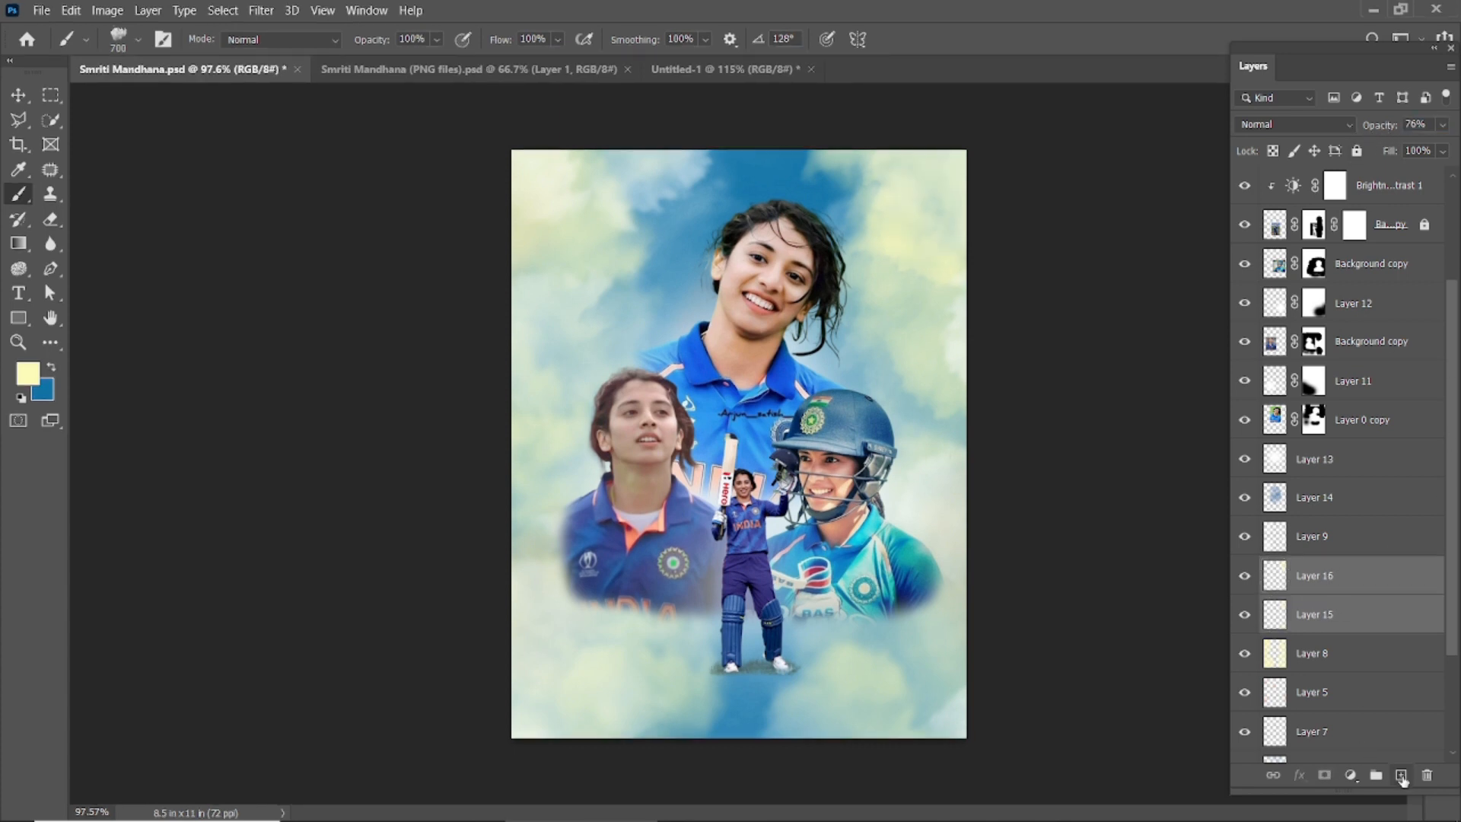
{"action": "right_click", "coordinate": [1390, 624]}
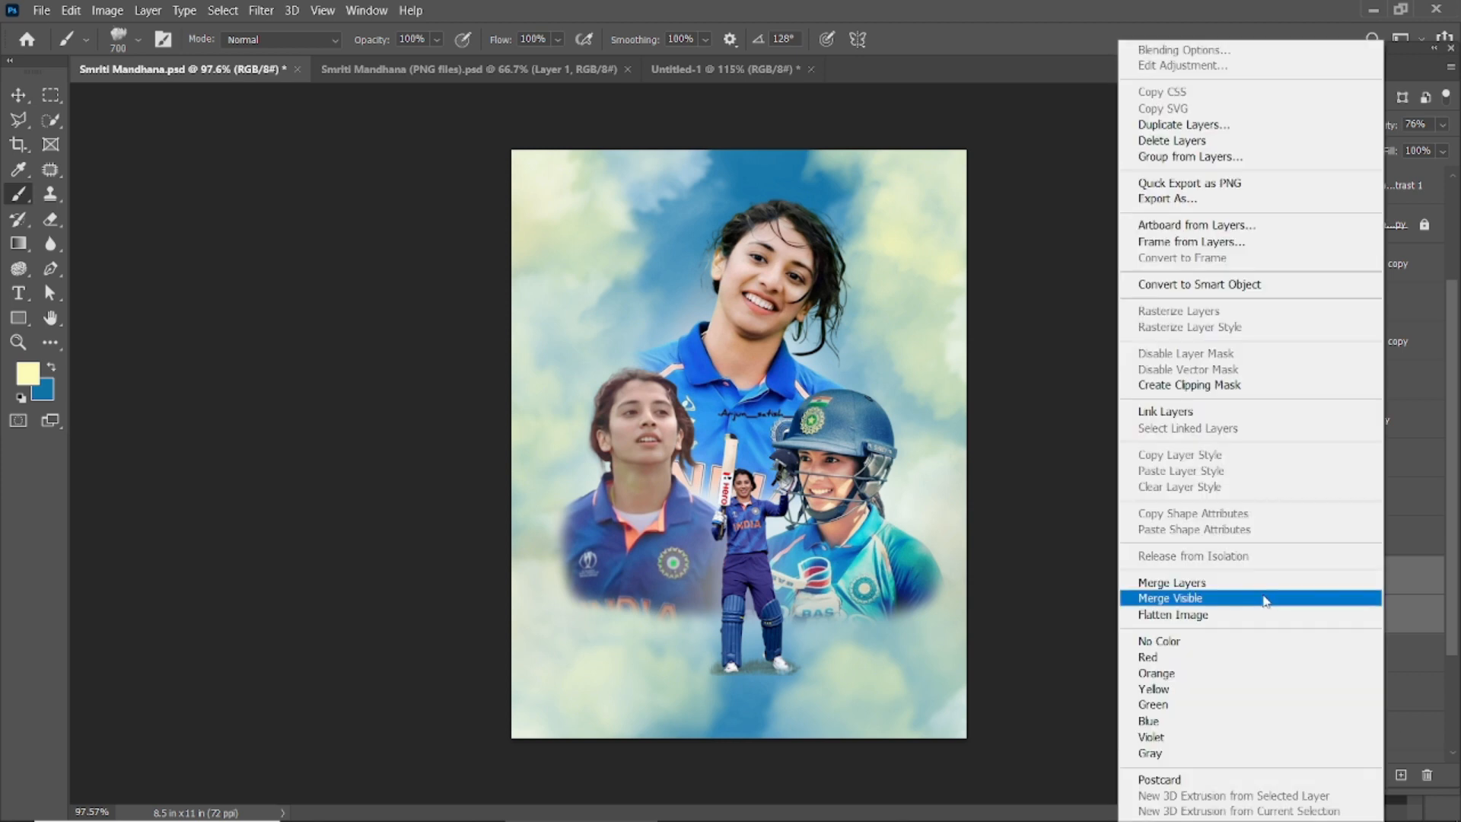
{"action": "left_click", "coordinate": [1245, 580]}
Step: Soften the merged yellow cloud layer with a Gaussian Blur of 2.6 pixels radius
{"action": "left_click", "coordinate": [261, 11]}
{"action": "mouse_move", "coordinate": [311, 242]}
{"action": "left_click", "coordinate": [502, 309]}
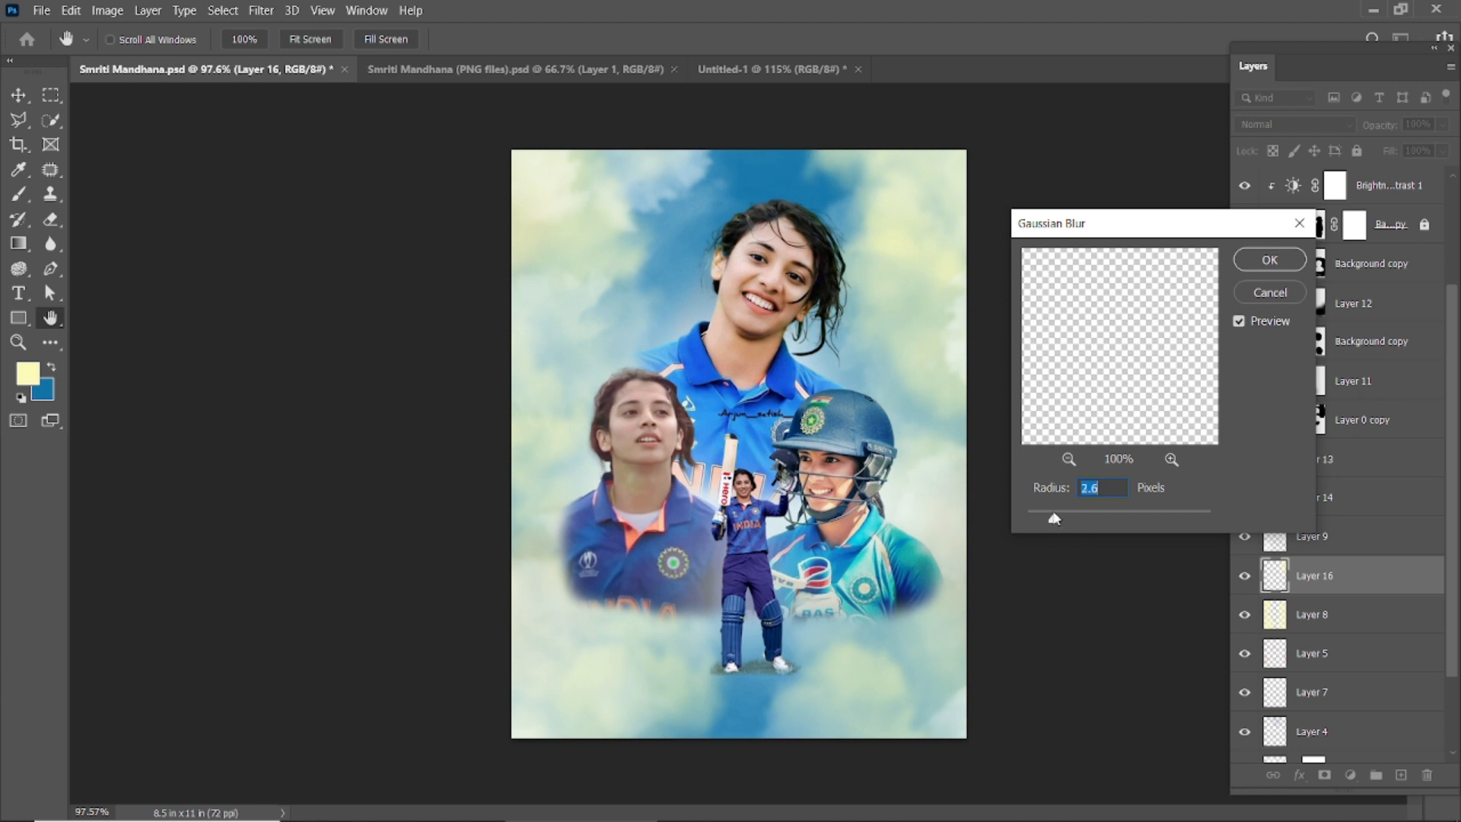
{"action": "left_click", "coordinate": [1266, 259]}
{"action": "key", "text": "b"}
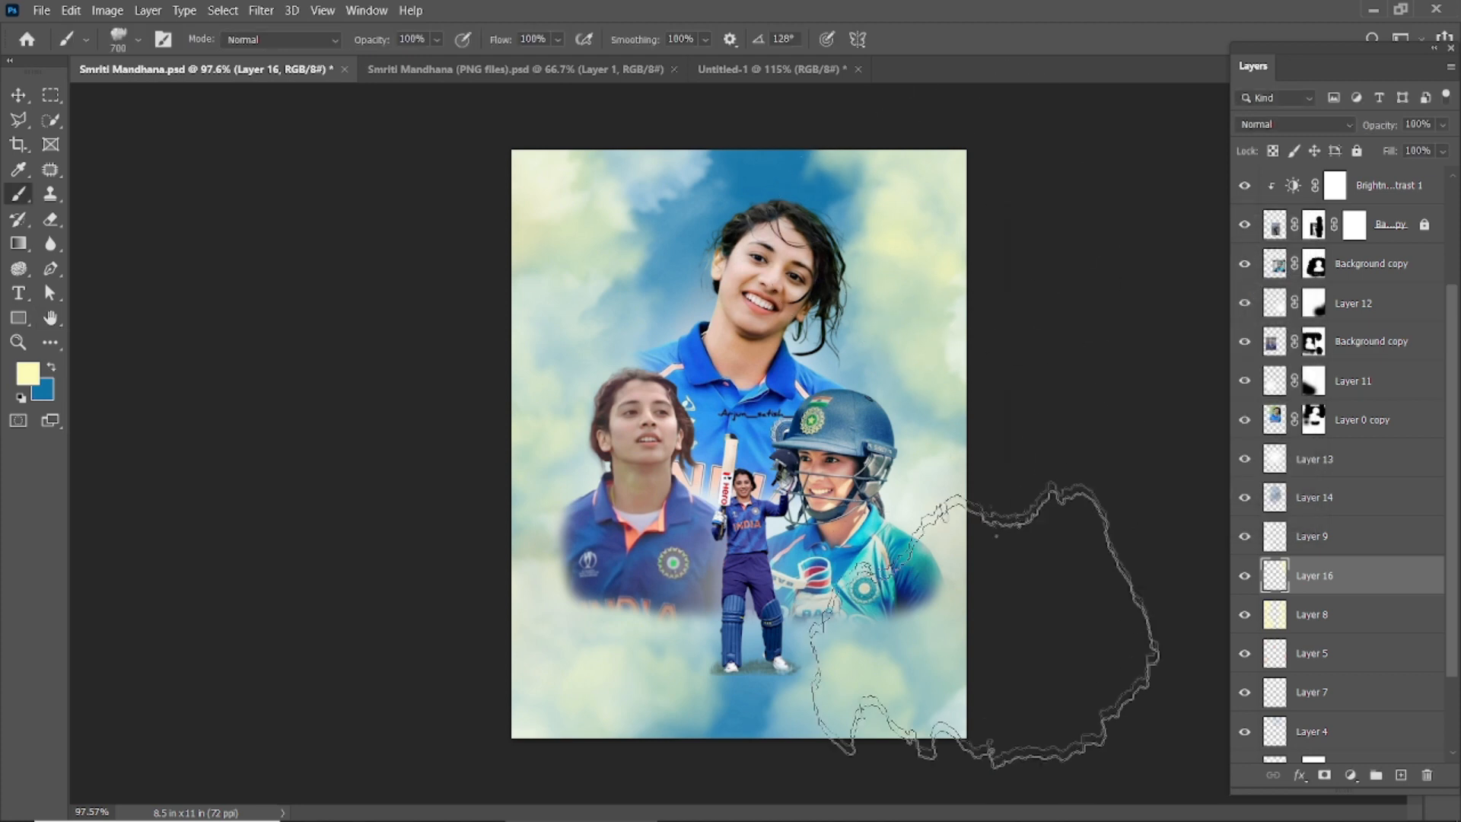
Step: Add a new layer above Layer 16 and set the foreground colour to white (ffffff)
{"action": "left_click", "coordinate": [17, 97]}
{"action": "left_click", "coordinate": [237, 215]}
{"action": "key", "text": "ctrl+shift+alt+n"}
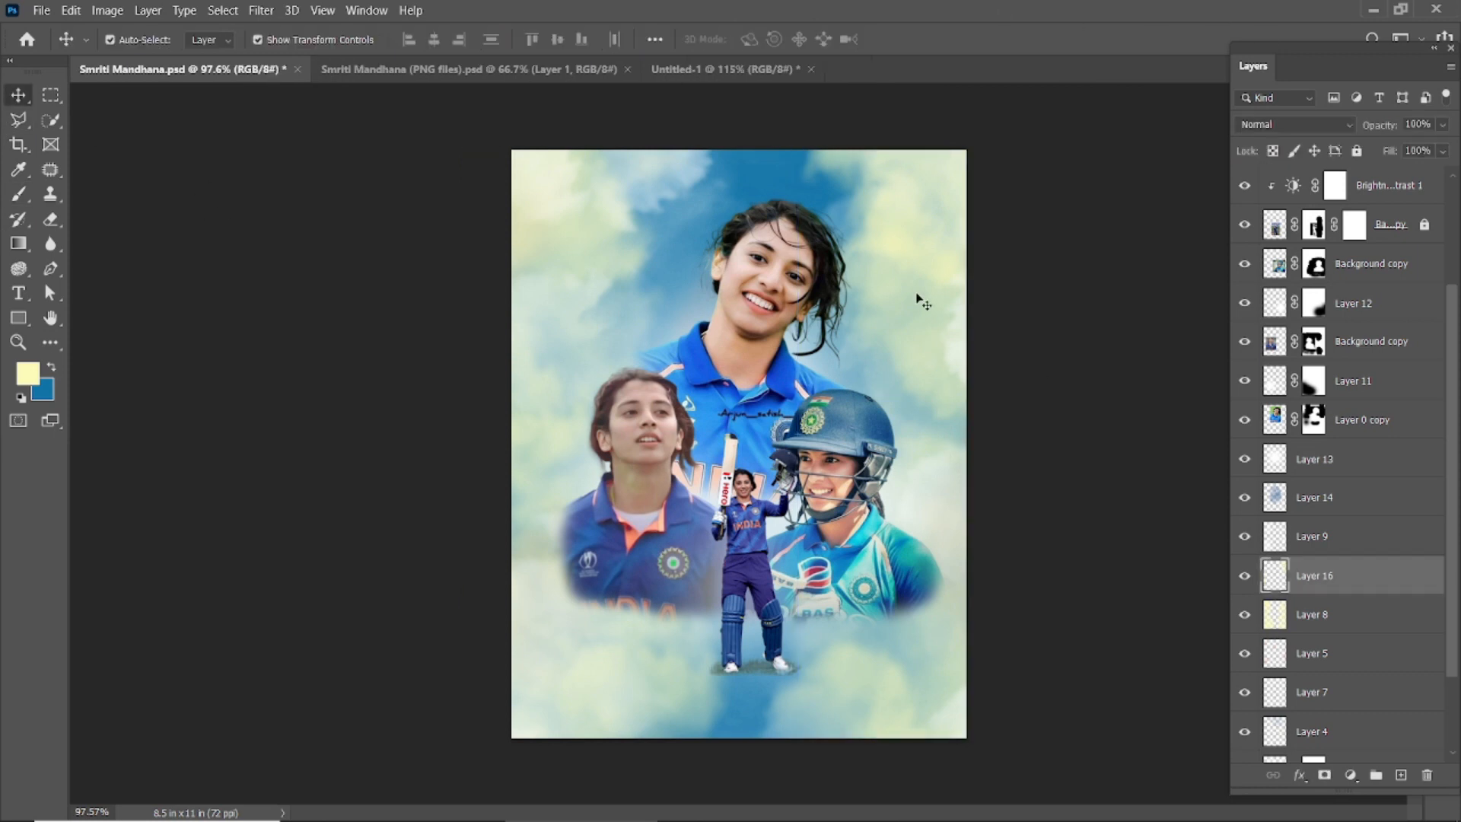
{"action": "left_click", "coordinate": [28, 374]}
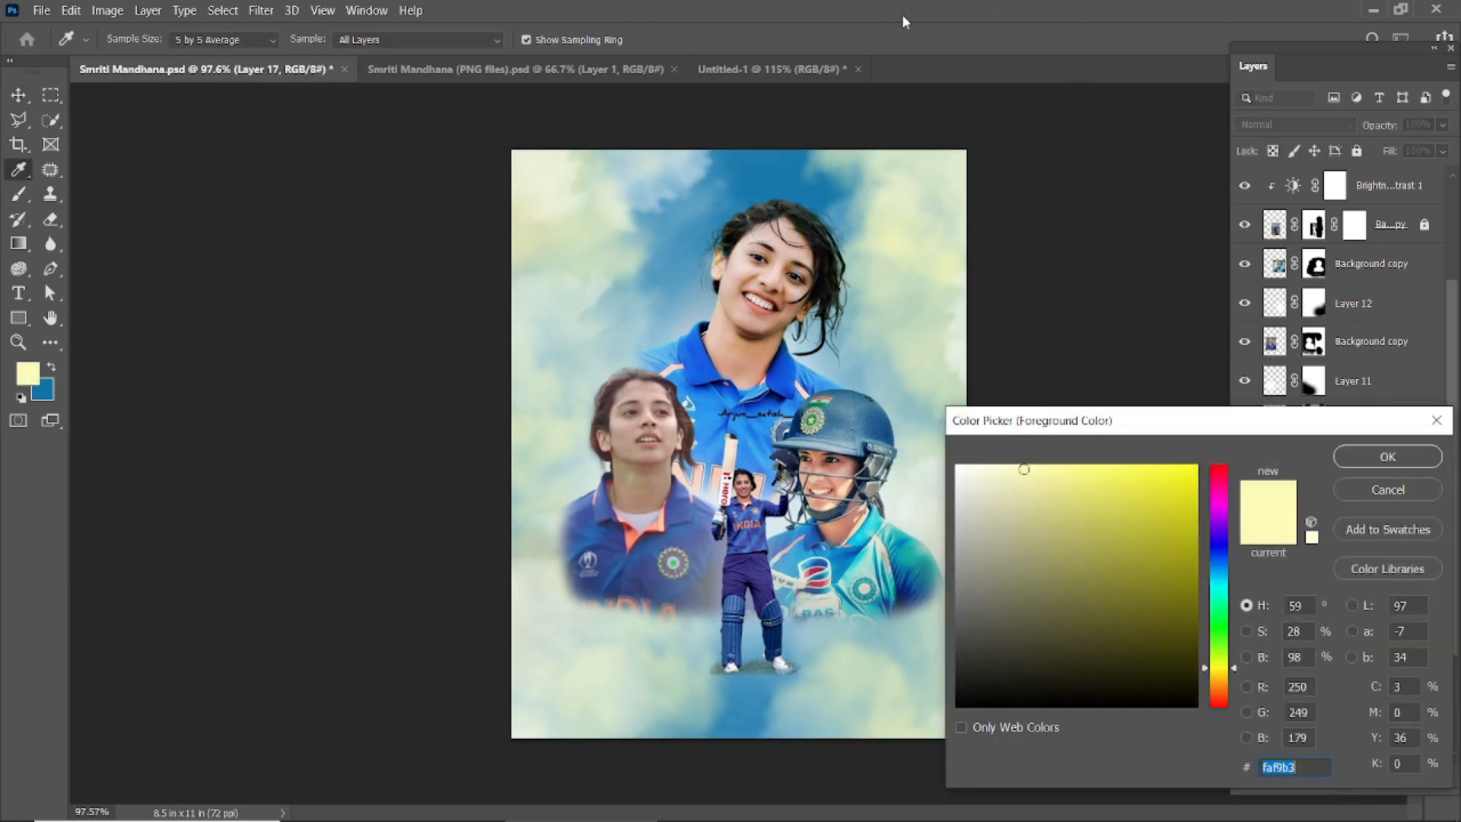
{"action": "type", "text": "ffffff"}
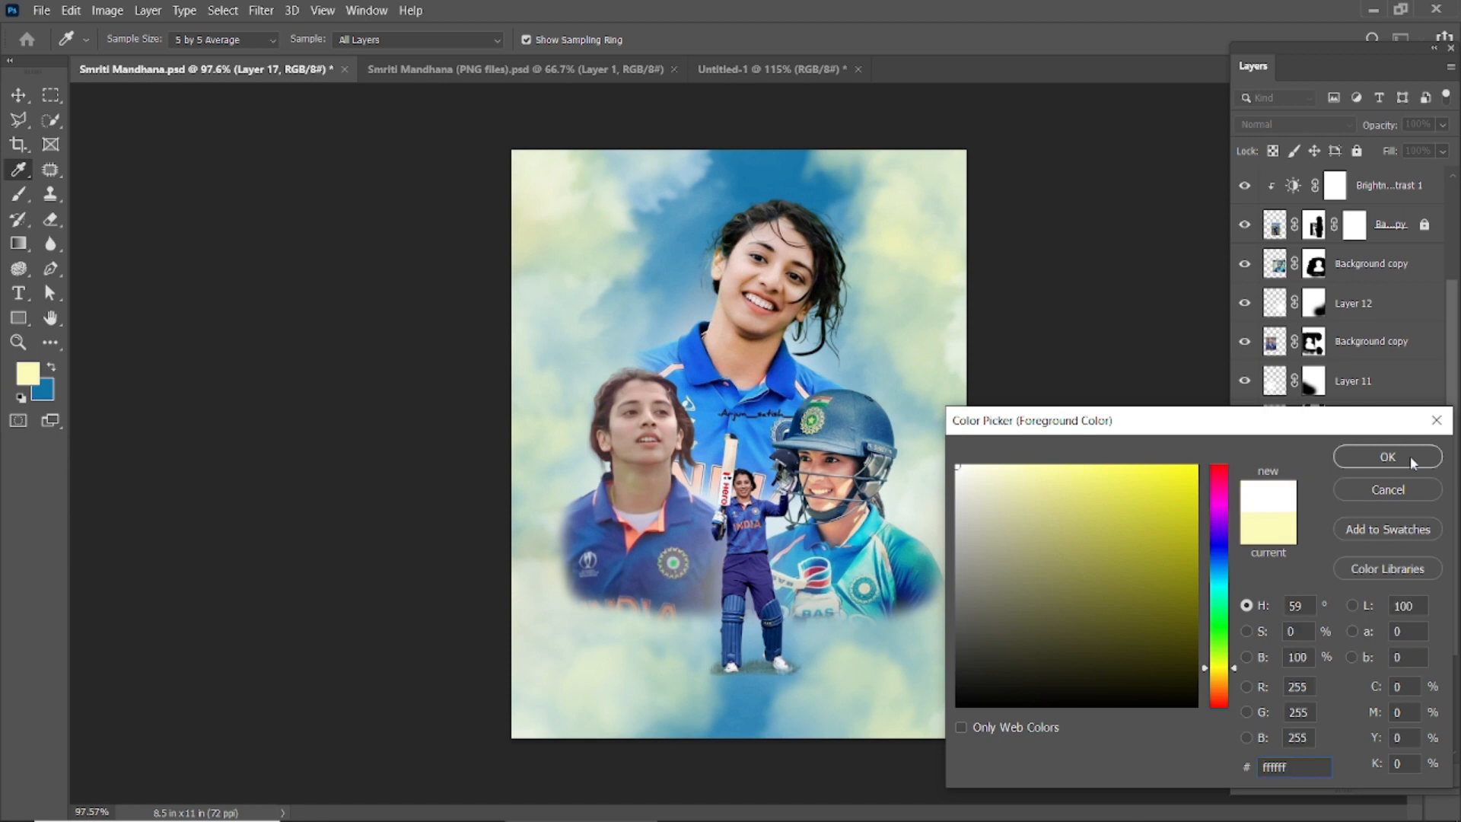
{"action": "key", "text": "Return"}
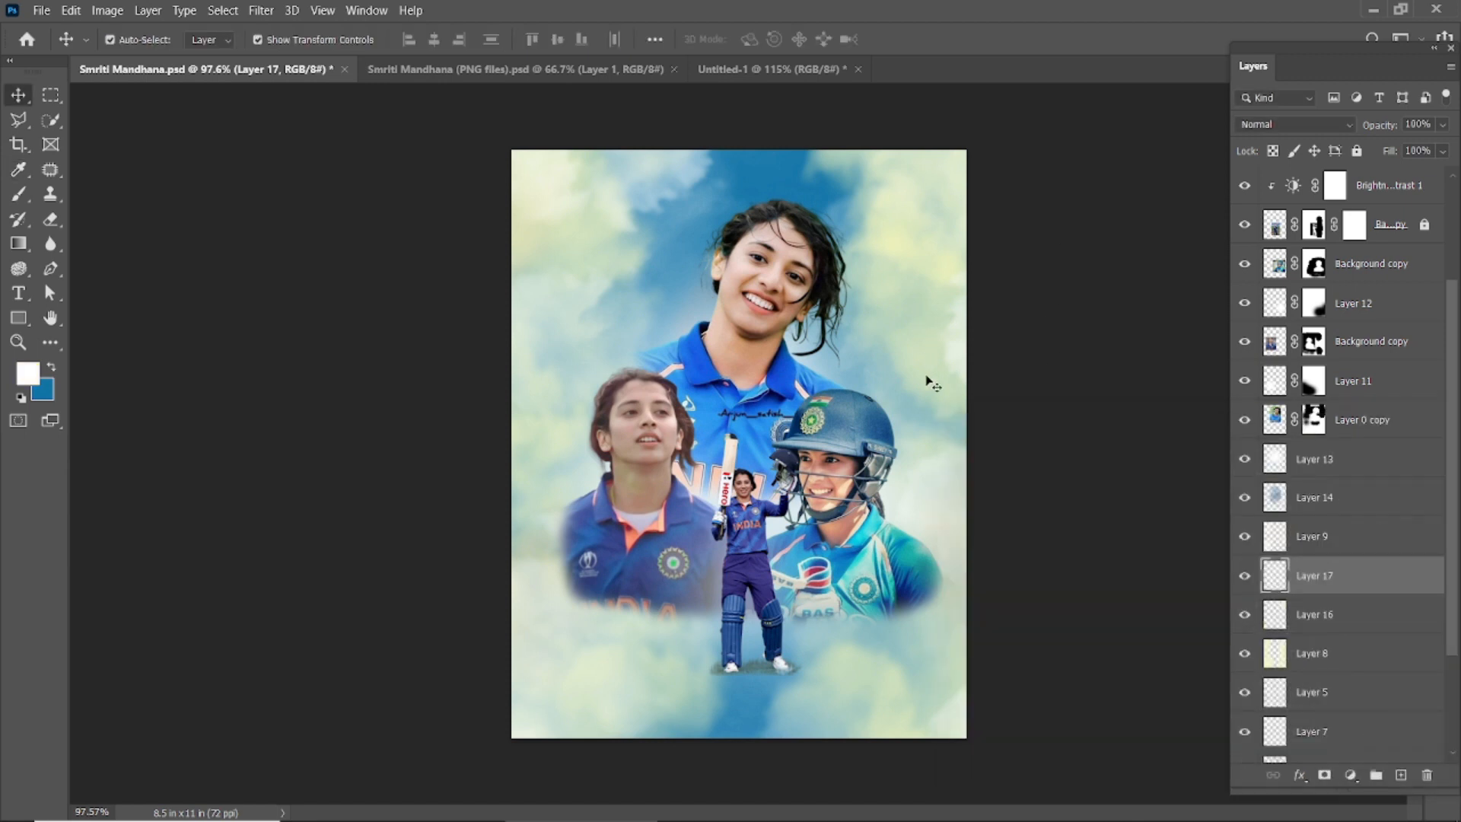
Step: Paint white cloud texture along the poster's right edge with a 200 px cloud brush and lower that layer's opacity to 69%
{"action": "left_click", "coordinate": [23, 196]}
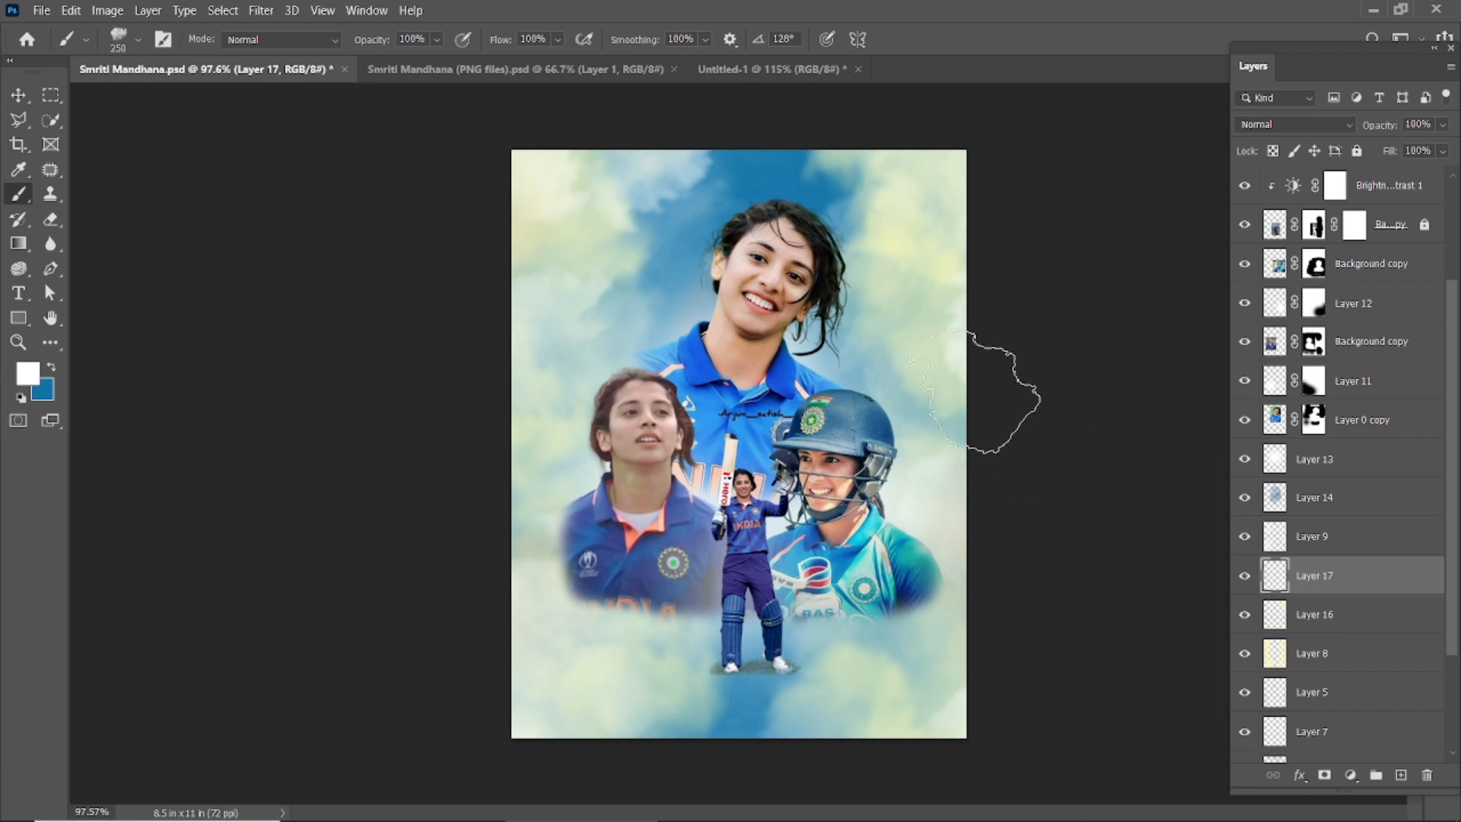
{"action": "key", "text": "bracketleft"}
{"action": "left_click_drag", "start_coordinate": [906, 171], "coordinate": [967, 221]}
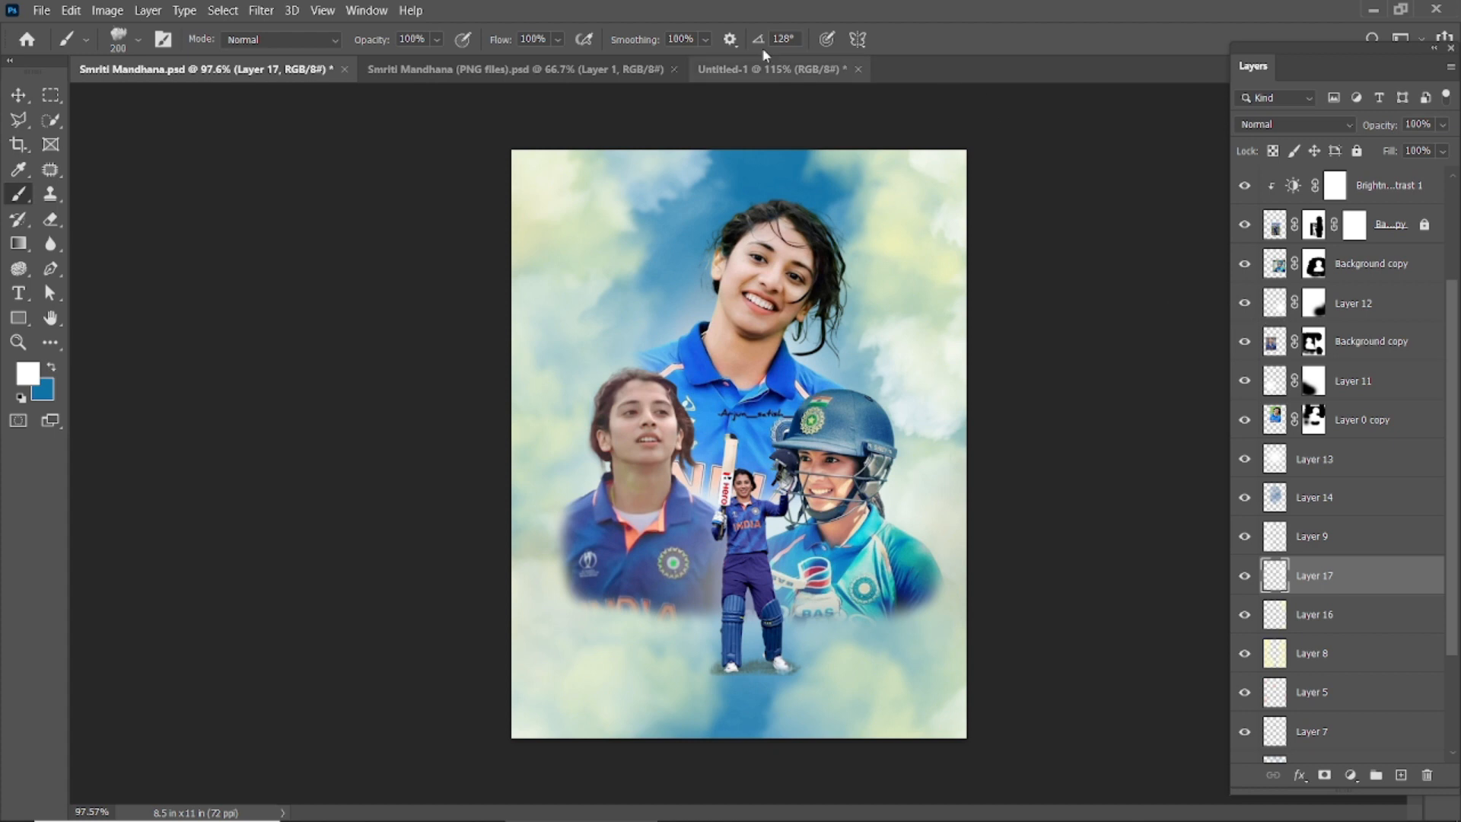
{"action": "left_click_drag", "start_coordinate": [1379, 131], "coordinate": [1353, 135]}
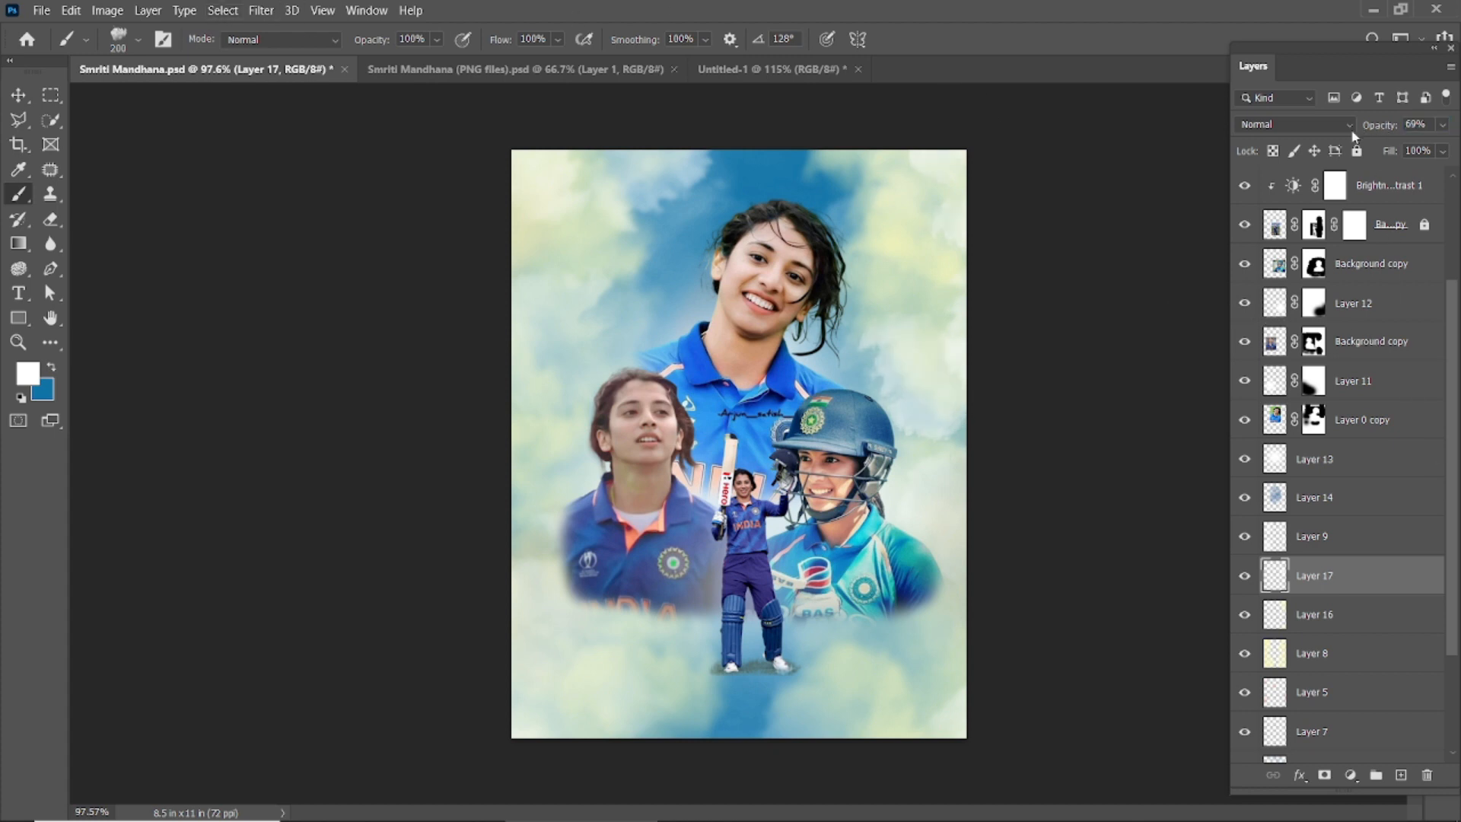
Step: Apply a Gaussian Blur of 2.6 pixels to the white cloud on Layer 17 and deselect the layer
{"action": "left_click", "coordinate": [261, 10]}
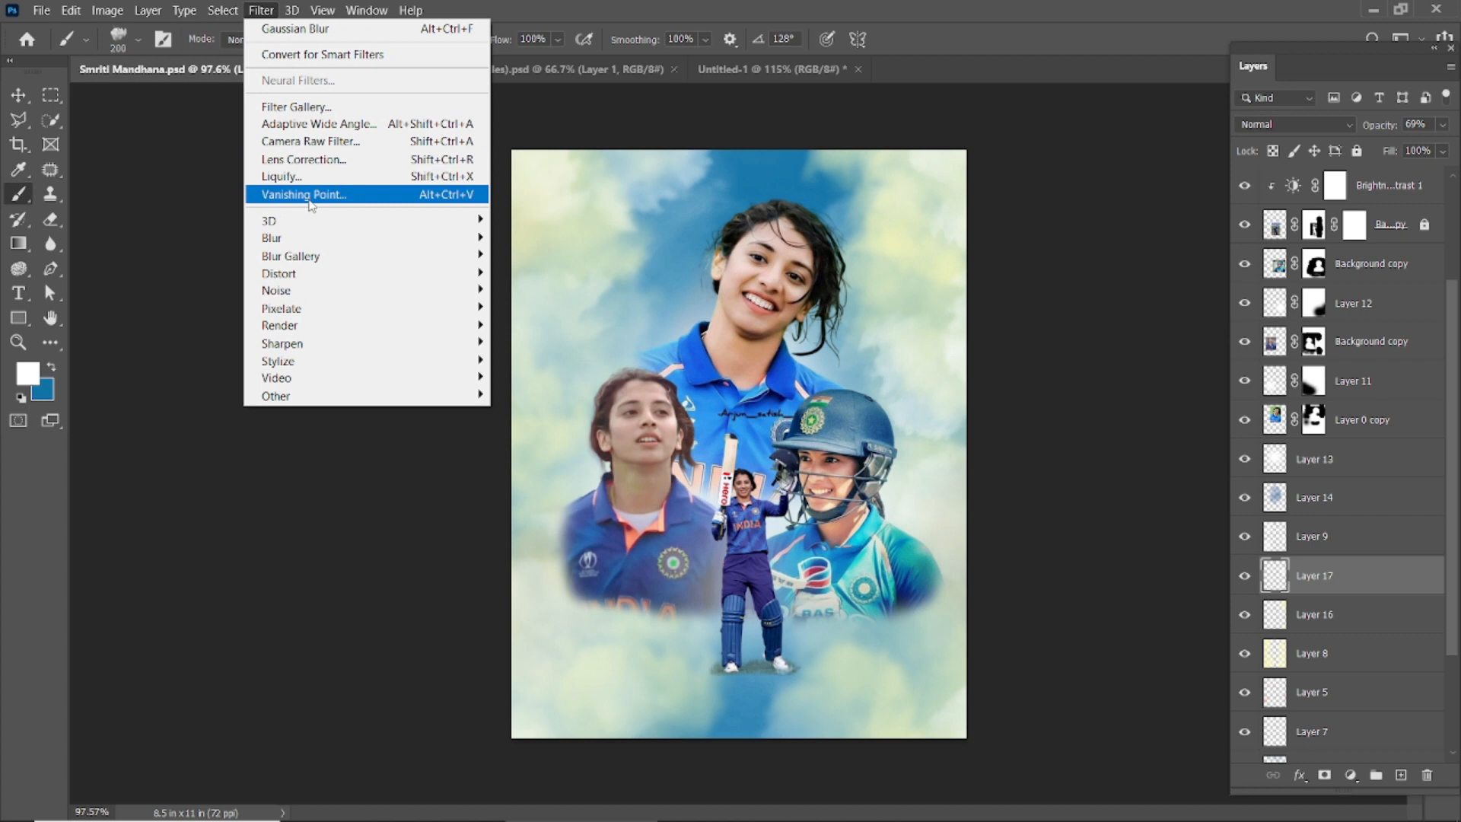
{"action": "mouse_move", "coordinate": [335, 239]}
{"action": "left_click", "coordinate": [494, 315]}
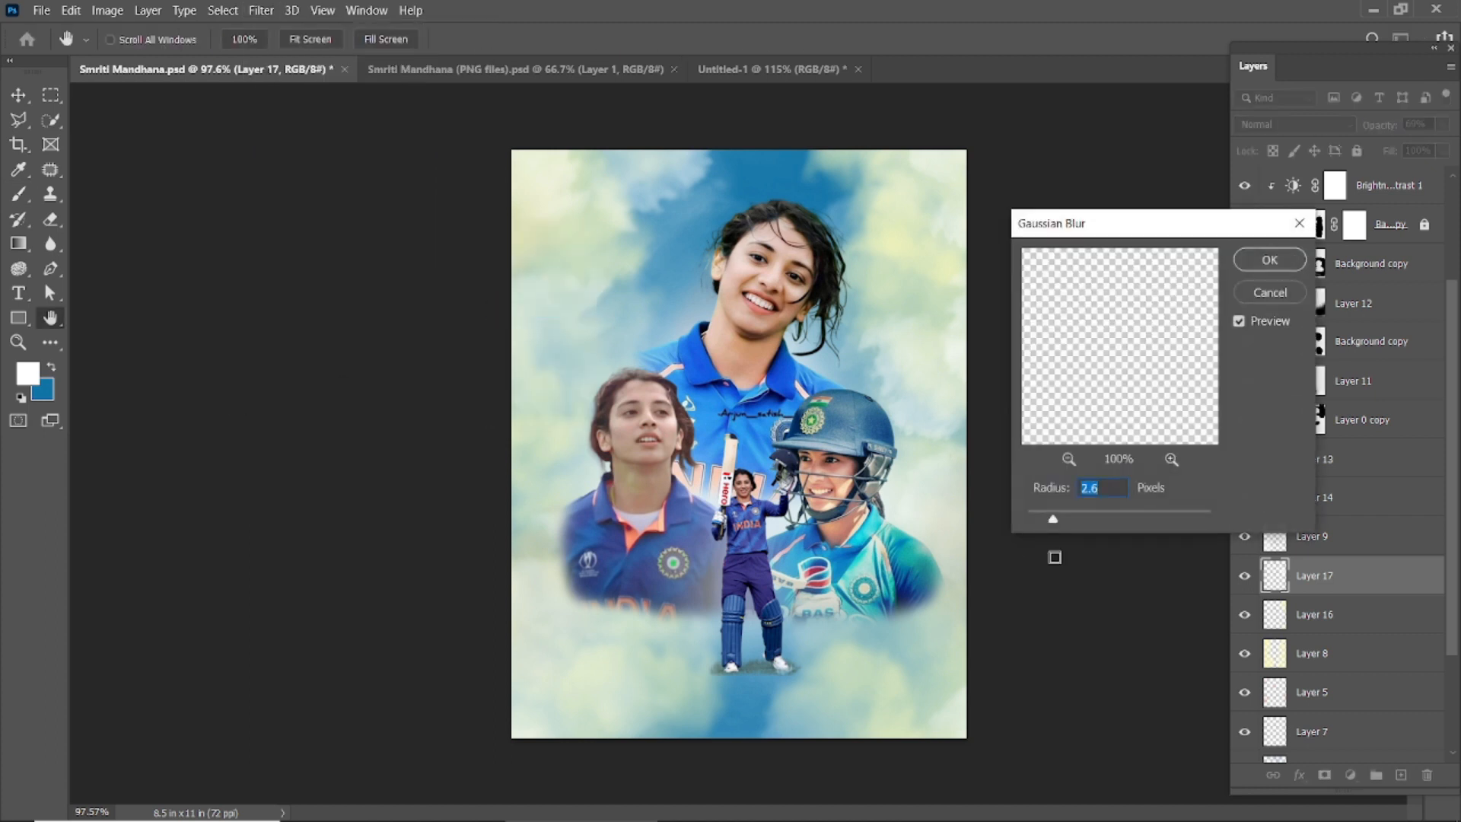
{"action": "left_click", "coordinate": [1269, 261]}
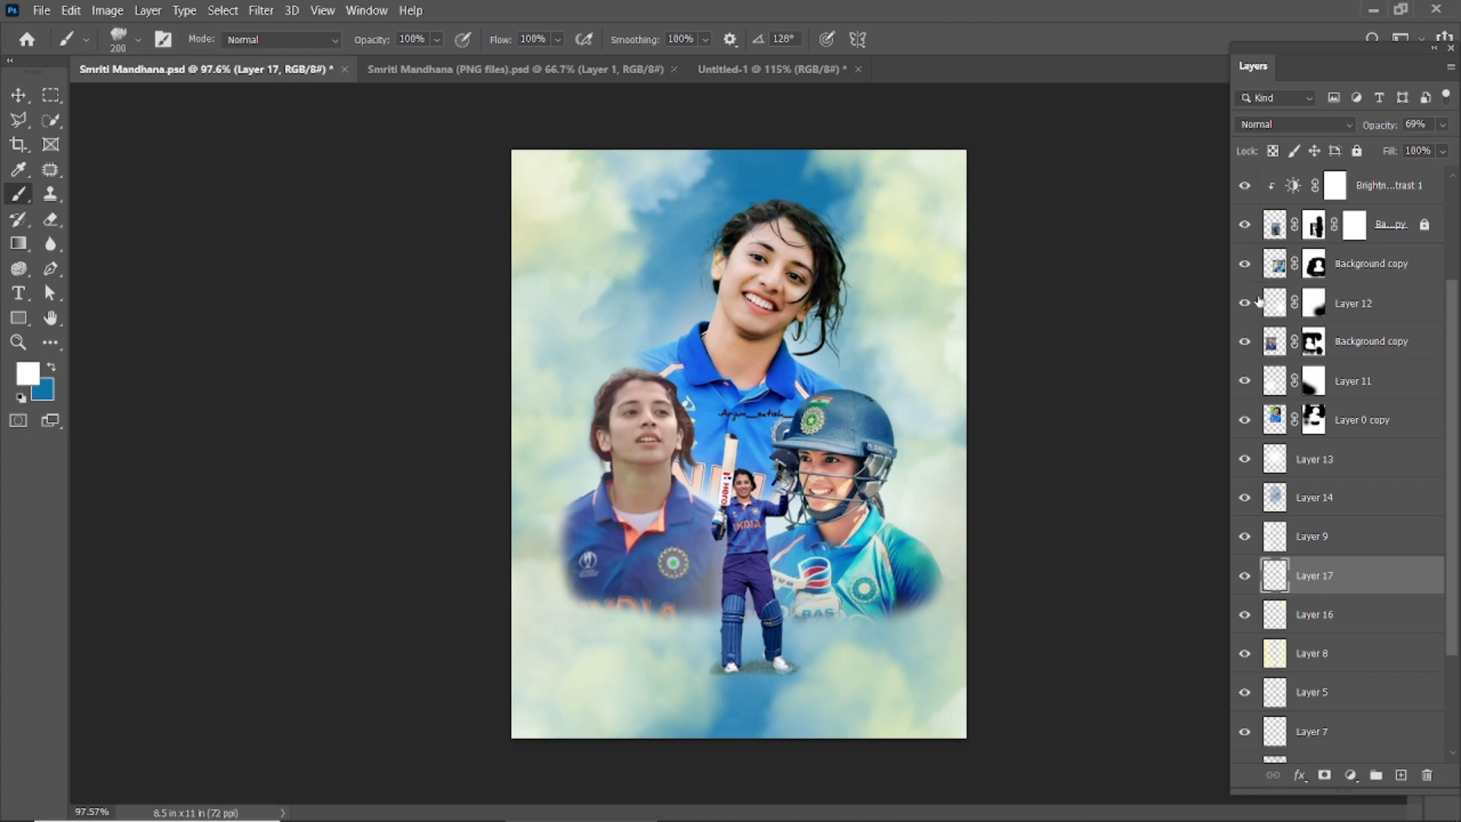
{"action": "left_click", "coordinate": [18, 96]}
{"action": "left_click", "coordinate": [410, 308]}
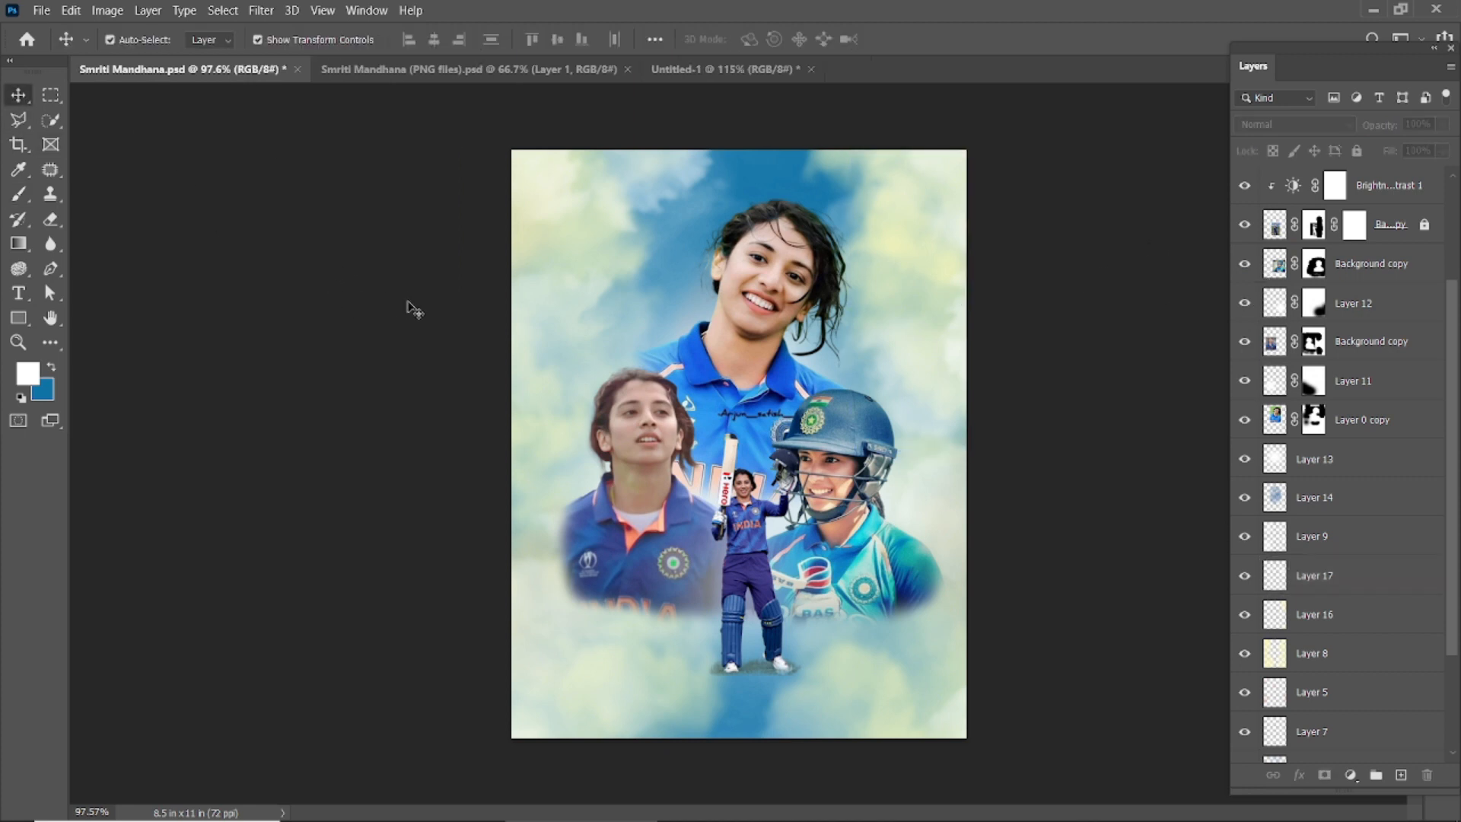
Step: Duplicate the left player's masked cutout layer, then hide and lock the original Background copy beneath it
{"action": "key", "text": "ctrl+0"}
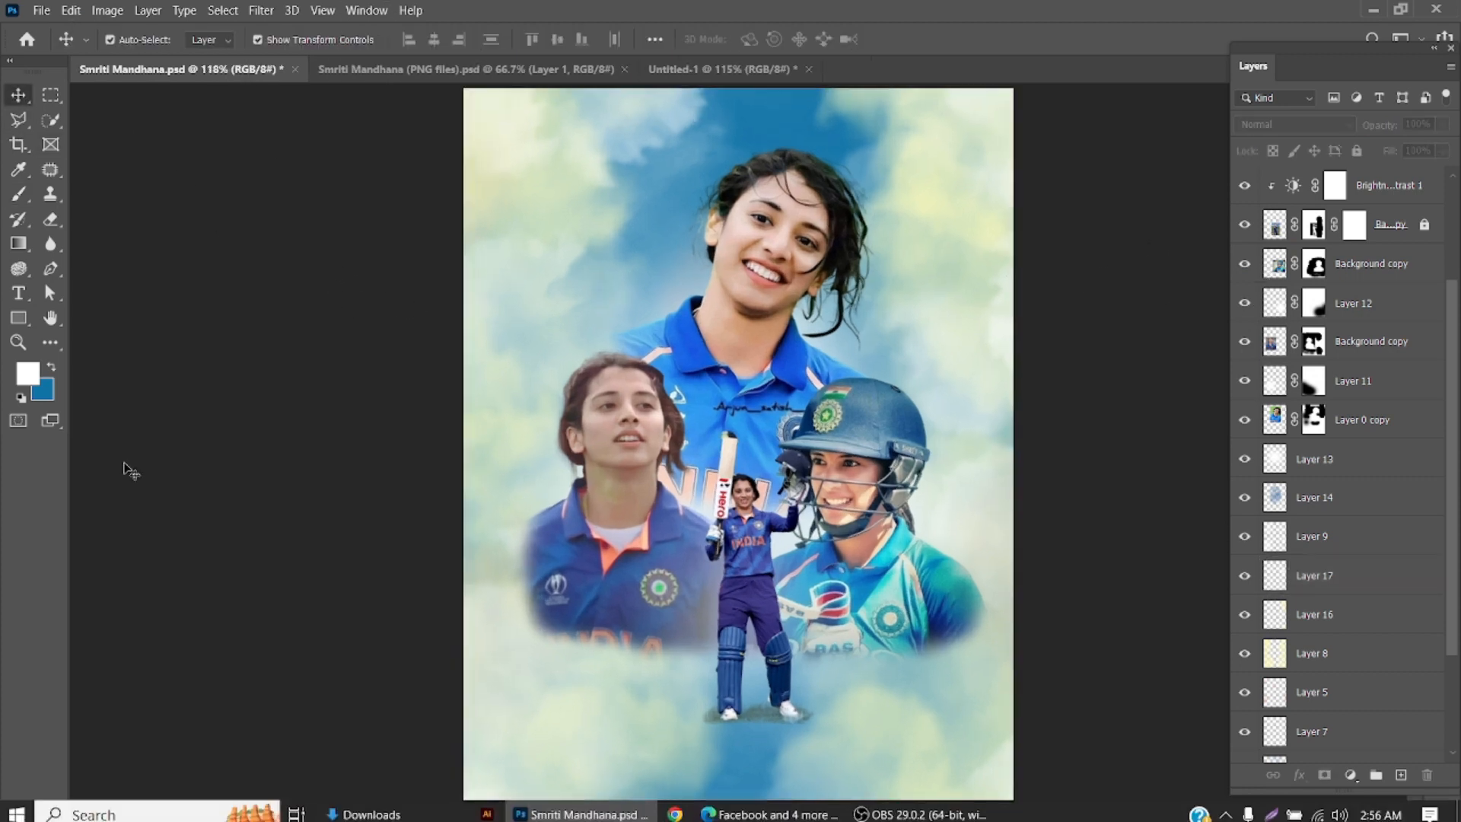
{"action": "left_click", "coordinate": [609, 467]}
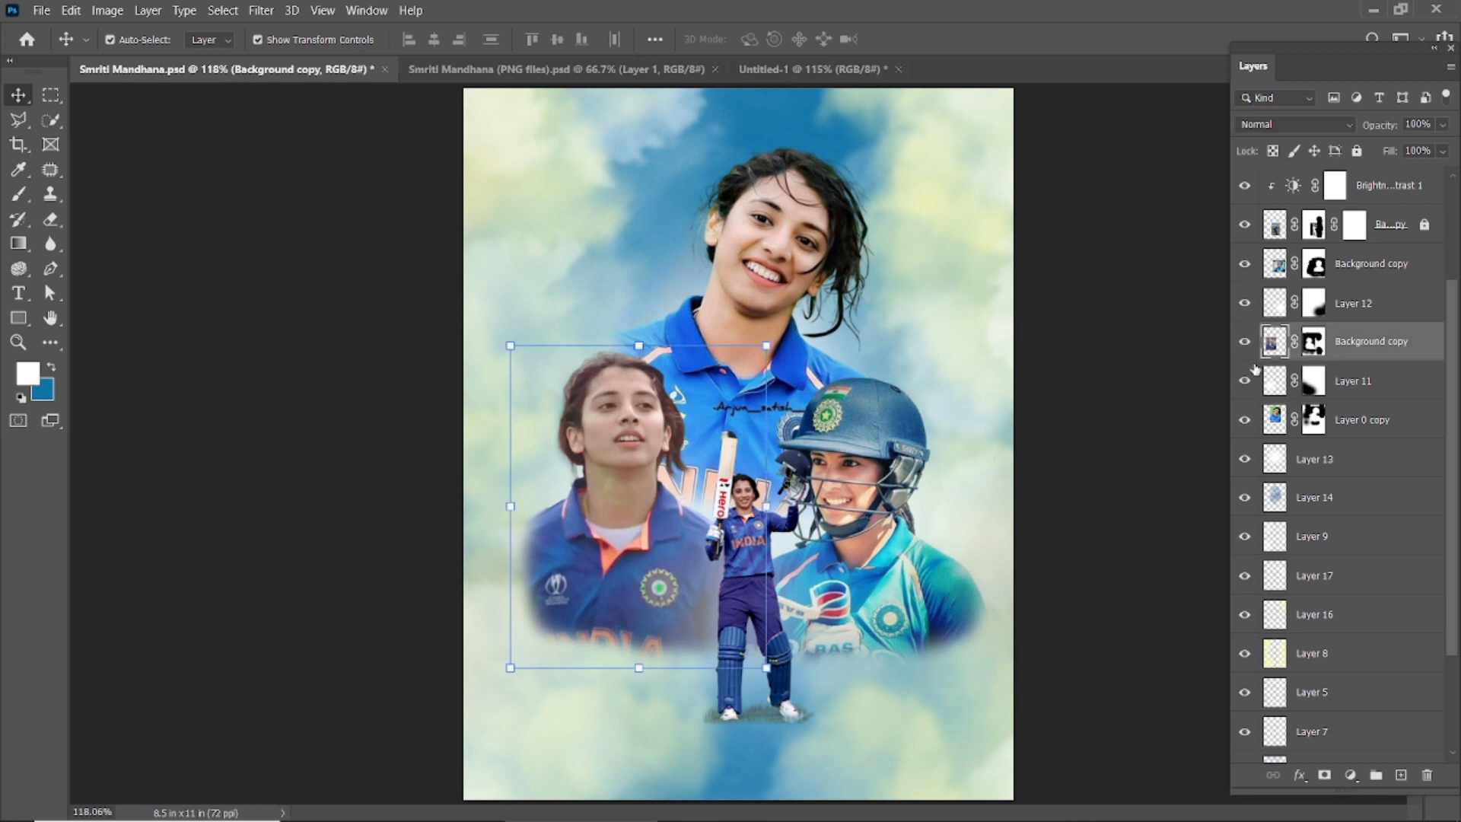
{"action": "left_click_drag", "start_coordinate": [1372, 356], "coordinate": [1400, 775]}
{"action": "left_click", "coordinate": [1347, 388]}
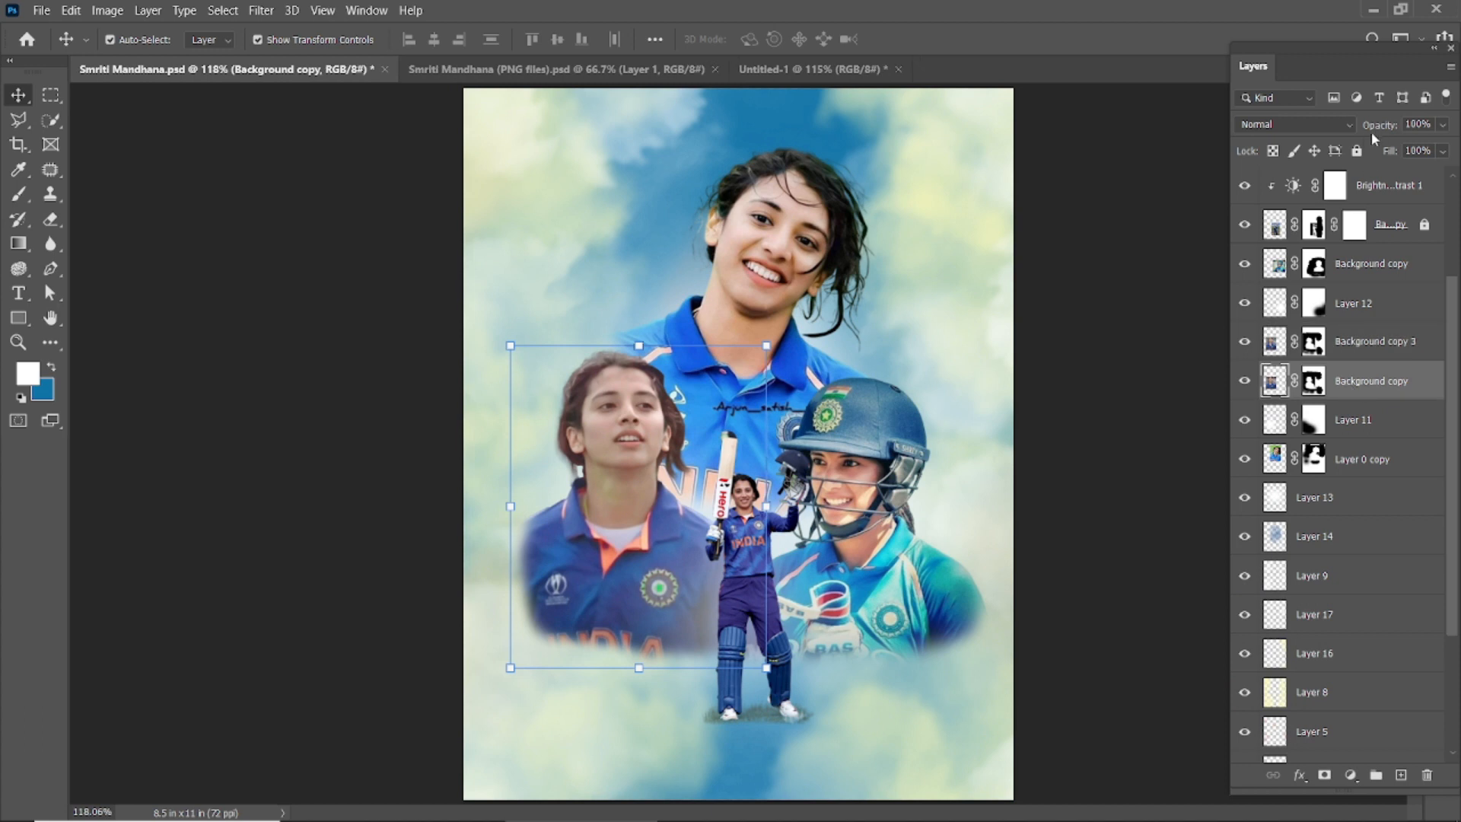
{"action": "left_click", "coordinate": [1246, 381]}
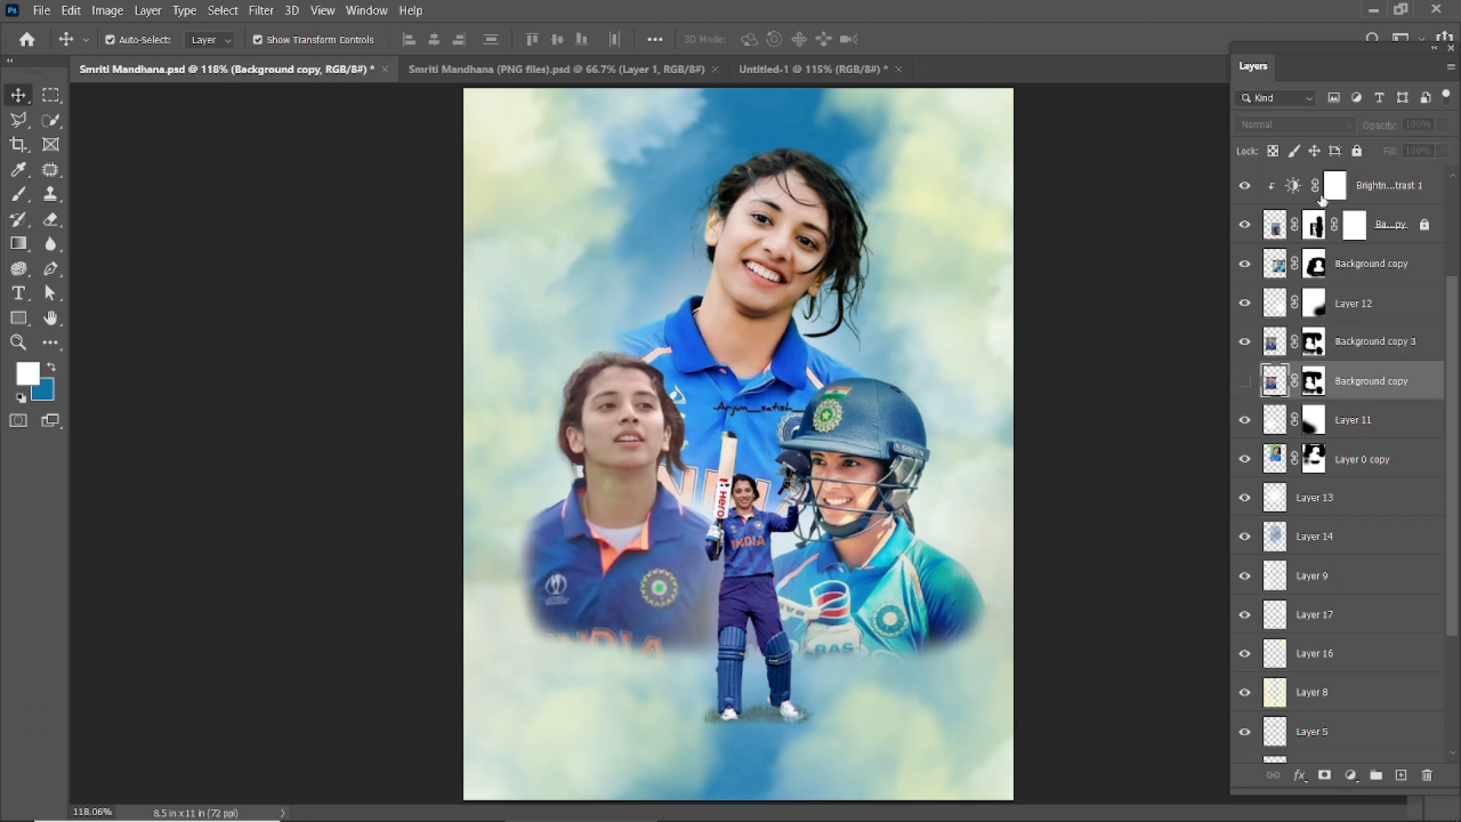
{"action": "left_click", "coordinate": [1357, 152]}
Step: Adjust the duplicated left player with Camera Raw: Contrast +16, Highlights +7, Shadows -56, Whites +1, Vibrance -1, Saturation +12
{"action": "left_click", "coordinate": [1359, 344]}
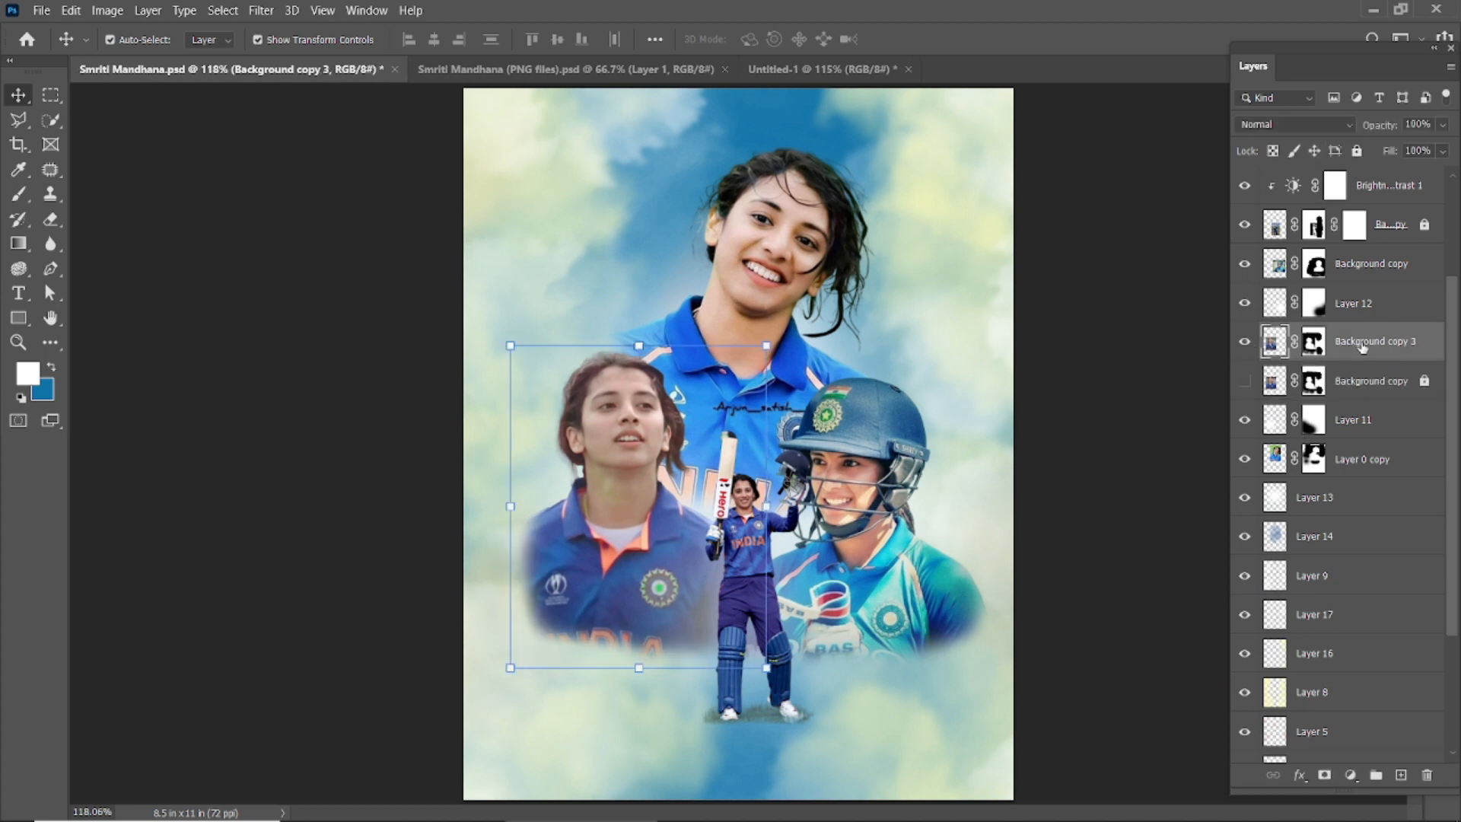
{"action": "left_click", "coordinate": [261, 10]}
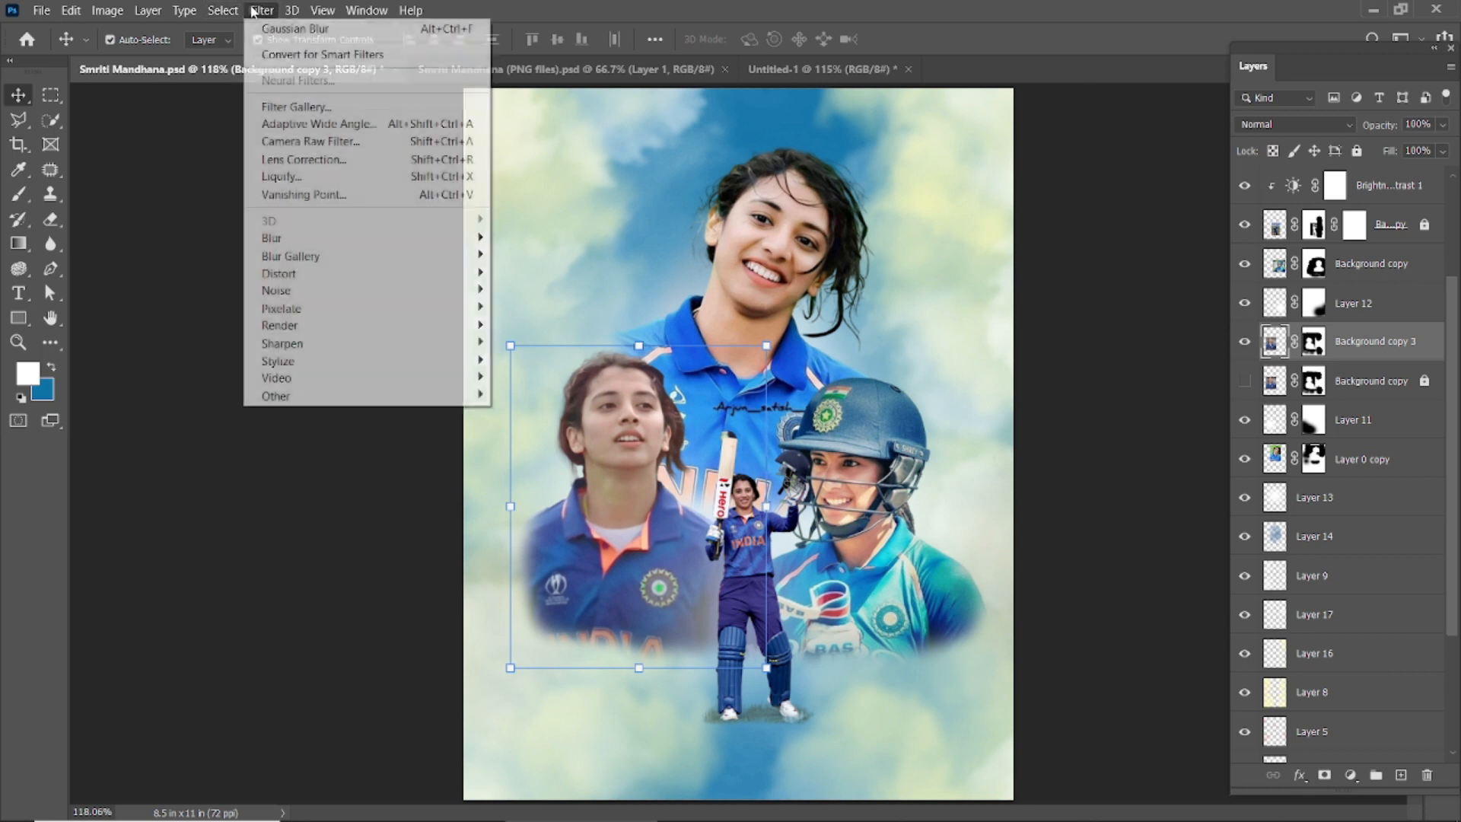
{"action": "left_click", "coordinate": [298, 141]}
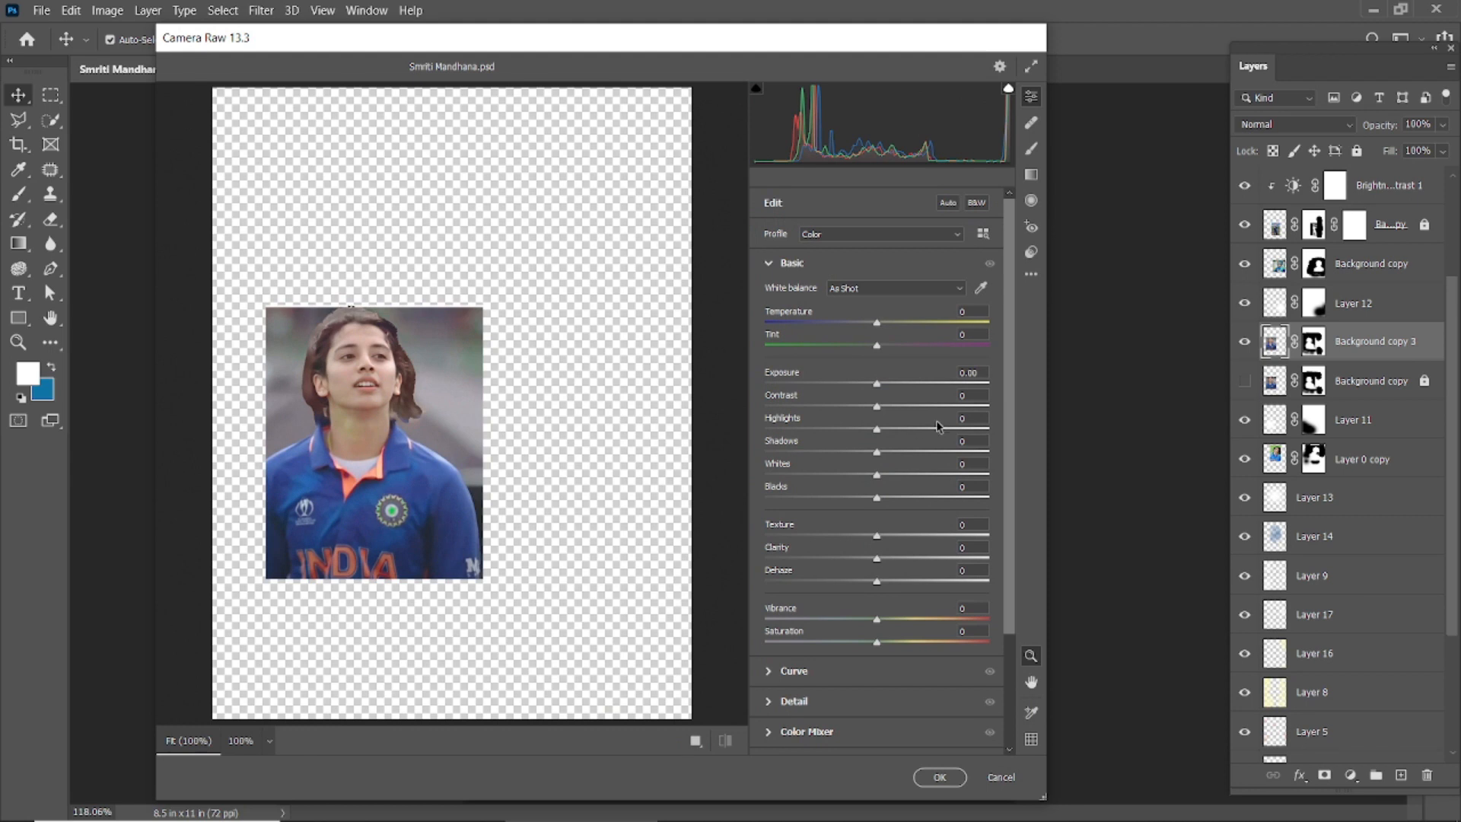
{"action": "left_click_drag", "start_coordinate": [879, 414], "coordinate": [892, 411]}
{"action": "left_click", "coordinate": [725, 741]}
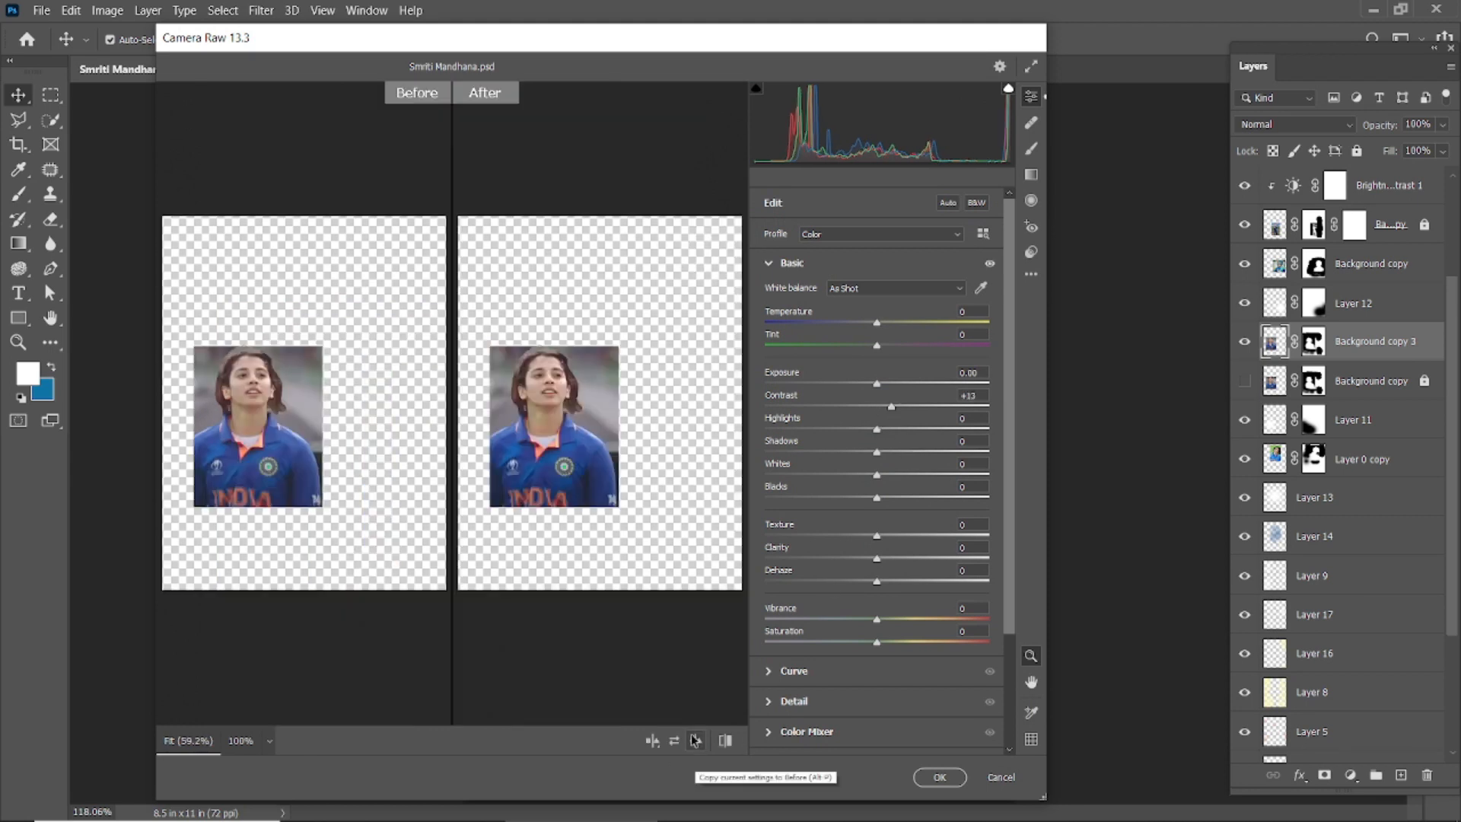
{"action": "scroll", "coordinate": [525, 449], "scroll_direction": "up", "scroll_amount": 3}
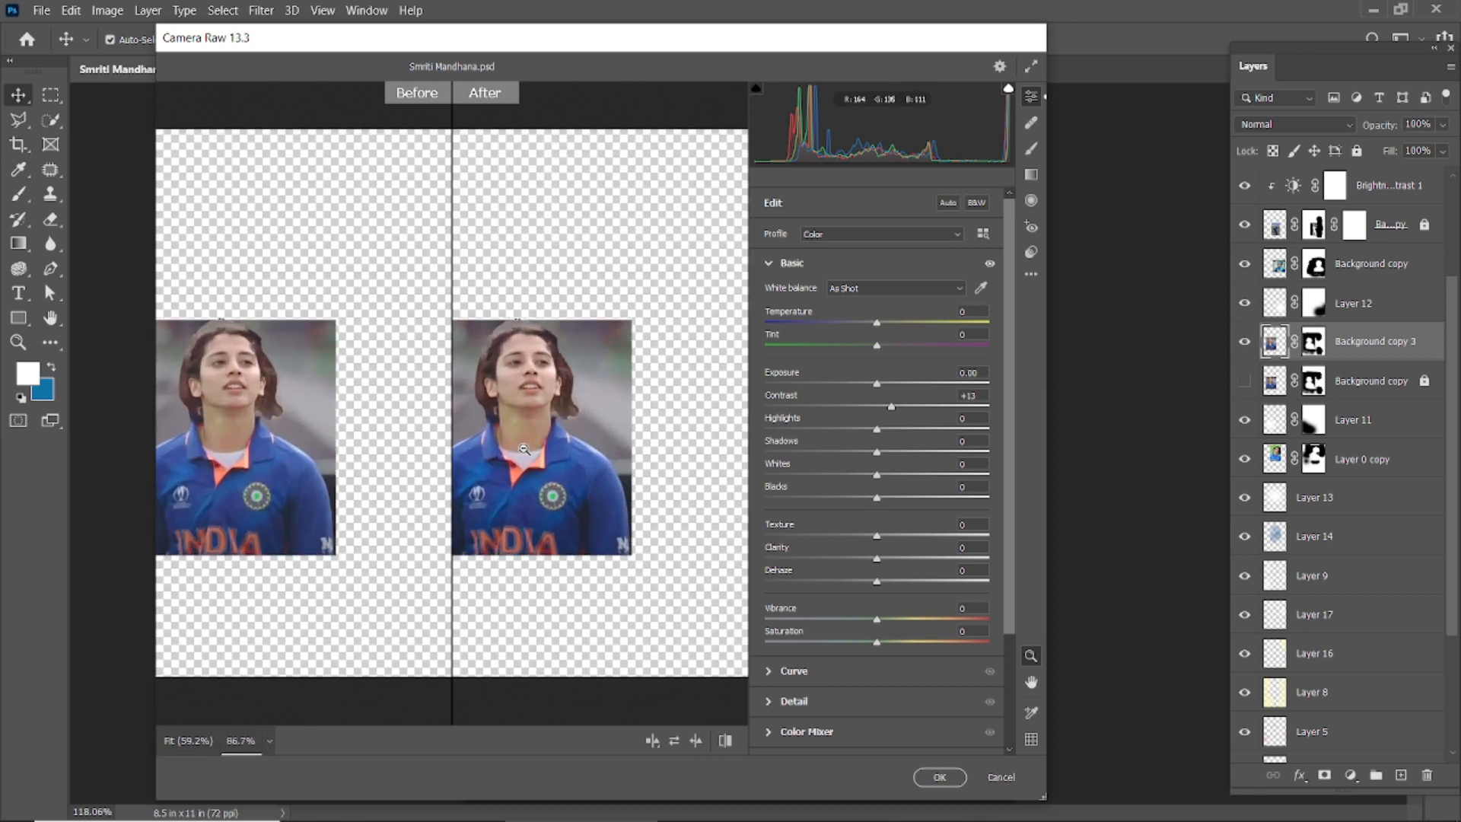
{"action": "scroll", "coordinate": [524, 449], "scroll_direction": "up", "scroll_amount": 1}
{"action": "left_click_drag", "start_coordinate": [889, 413], "coordinate": [881, 476]}
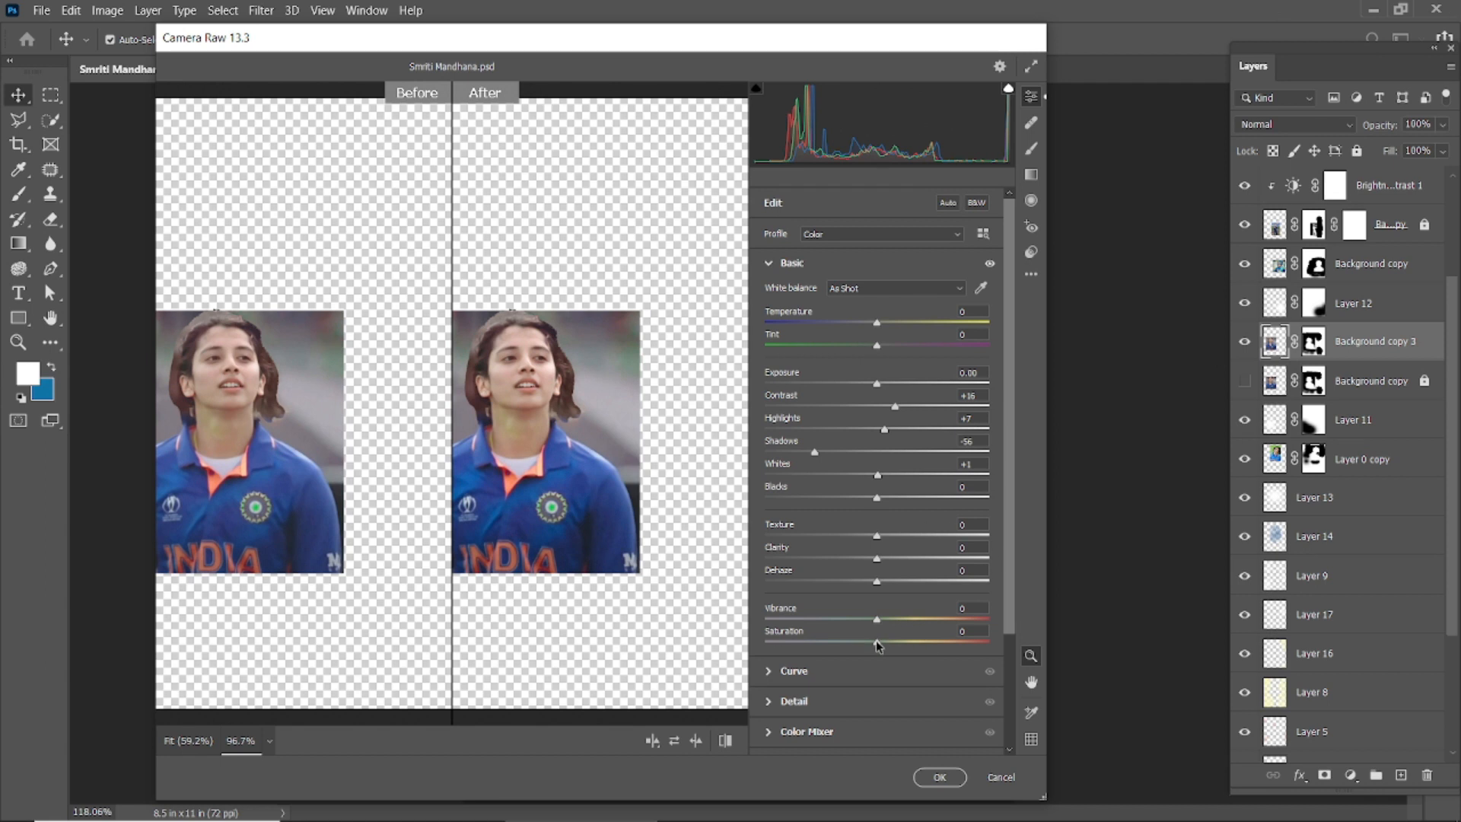
{"action": "mouse_move", "coordinate": [876, 642]}
{"action": "left_mouse_down"}
{"action": "mouse_move", "coordinate": [905, 620]}
{"action": "mouse_move", "coordinate": [879, 620]}
{"action": "left_mouse_up"}
{"action": "left_click", "coordinate": [940, 777]}
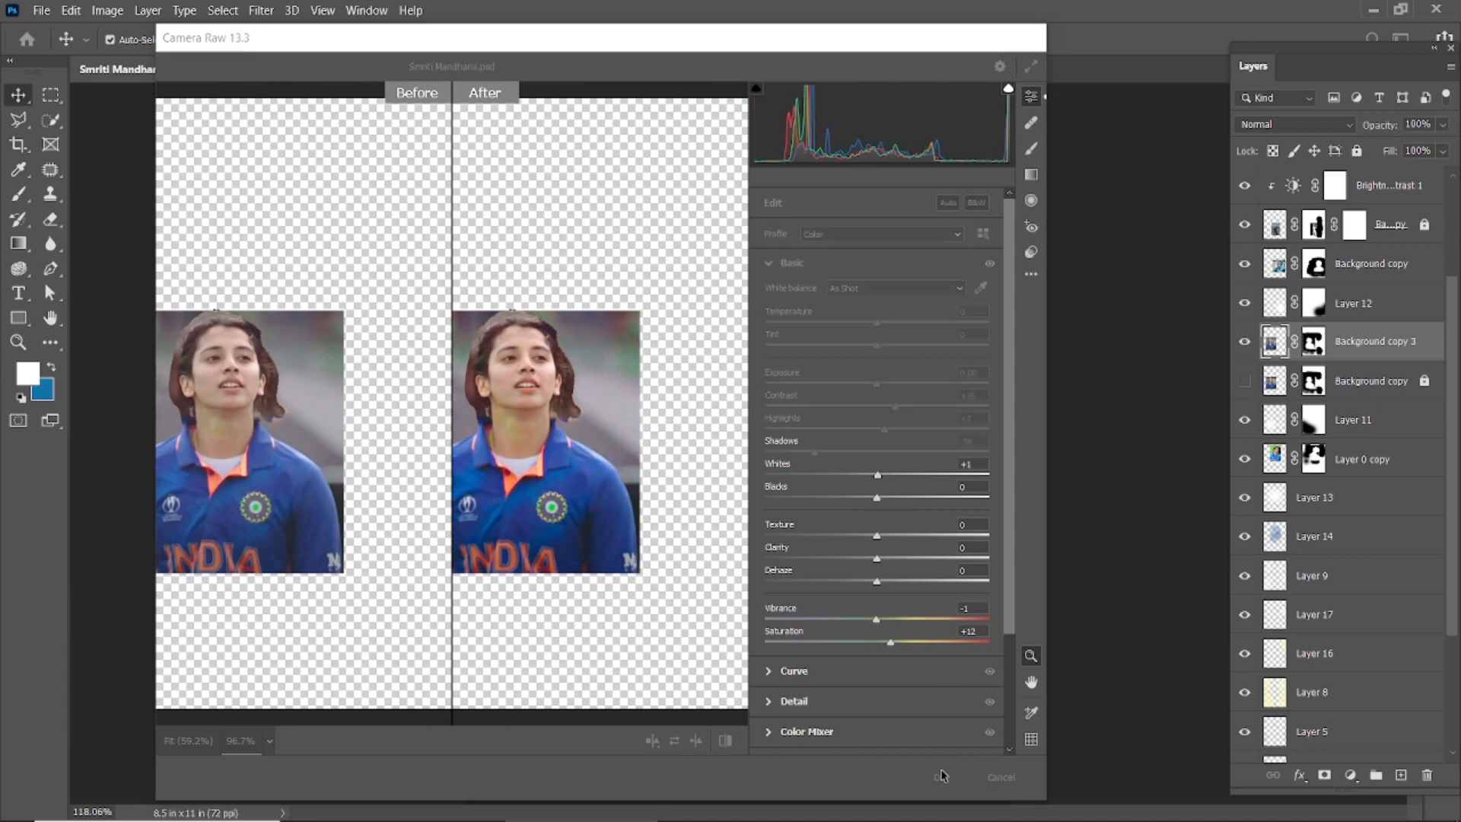
Step: Unlock the hidden original of the left player's cutout, compare it with the adjusted copy, and delete the original layer
{"action": "left_click", "coordinate": [1420, 382]}
{"action": "key", "text": "Delete"}
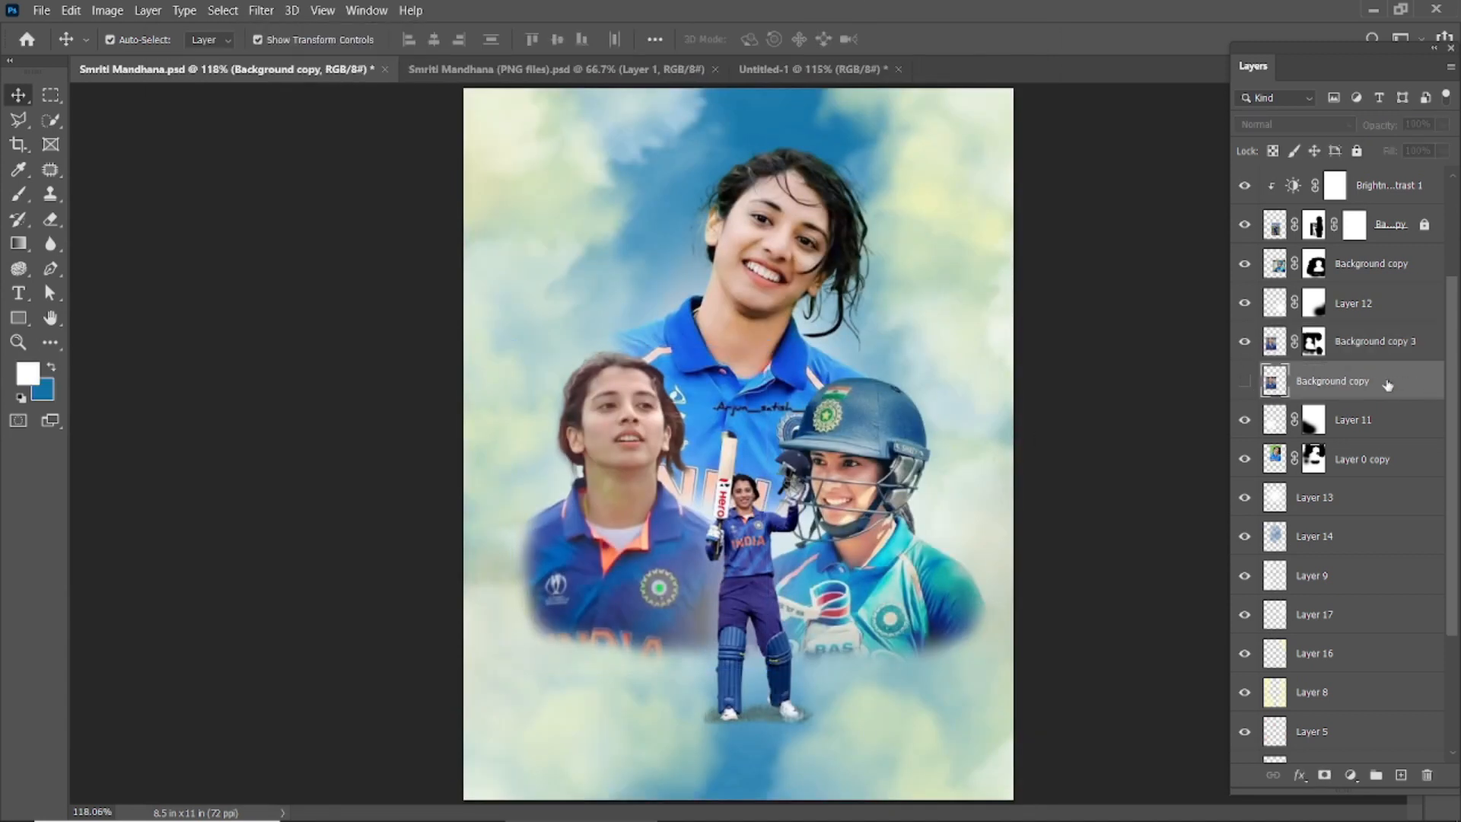
{"action": "left_click", "coordinate": [1109, 420]}
{"action": "scroll", "coordinate": [1125, 445], "scroll_direction": "down", "scroll_amount": 4}
{"action": "scroll", "coordinate": [1130, 448], "scroll_direction": "up", "scroll_amount": 2}
{"action": "left_click", "coordinate": [1245, 381]}
{"action": "left_click", "coordinate": [1245, 380]}
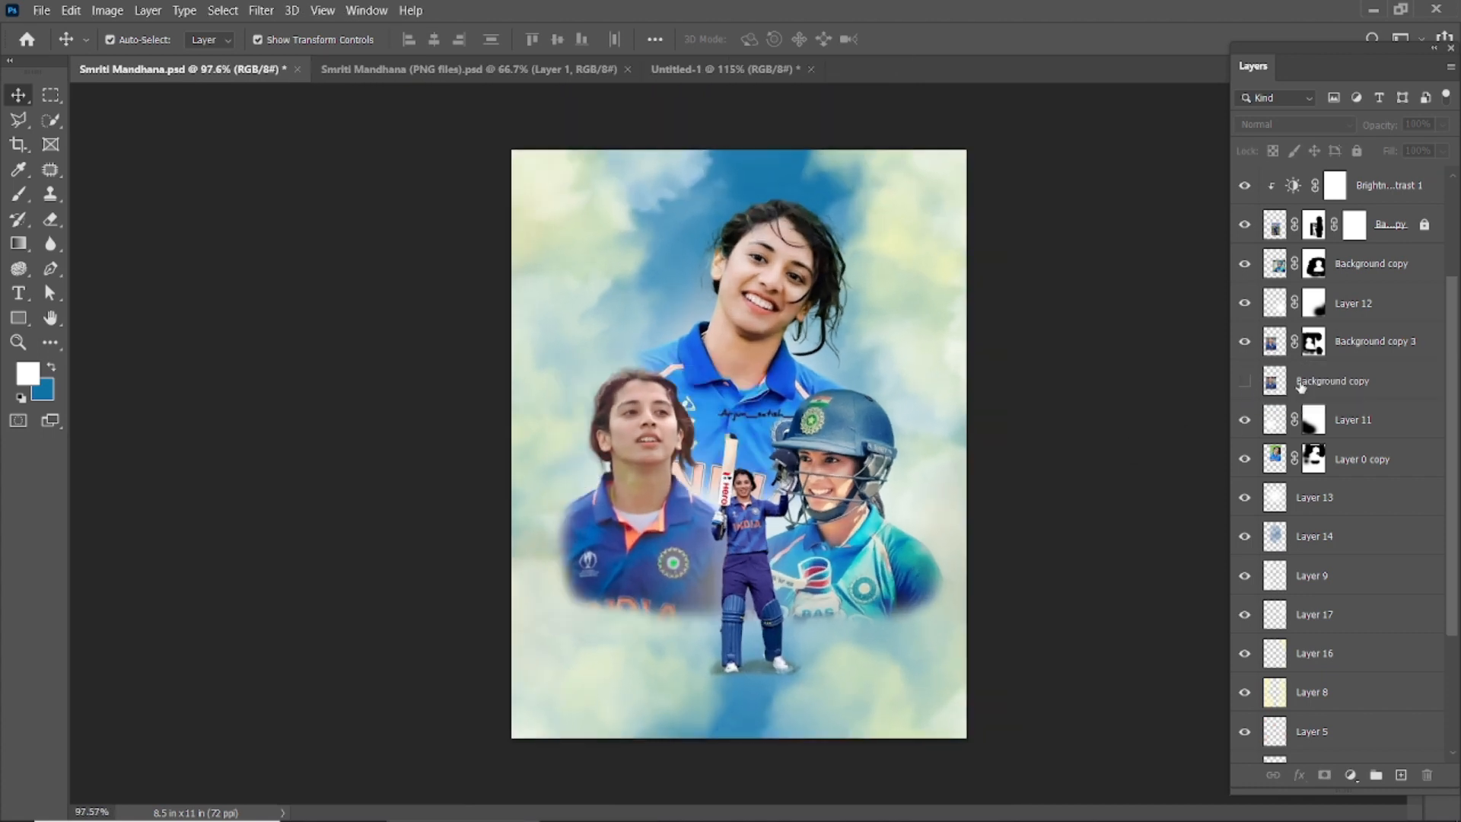
{"action": "left_click", "coordinate": [1246, 344]}
{"action": "left_click", "coordinate": [1322, 389]}
{"action": "key", "text": "Delete"}
Step: Dock the floating Layers panel beside the other collapsed panels and deselect all layers
{"action": "left_click", "coordinate": [1138, 475]}
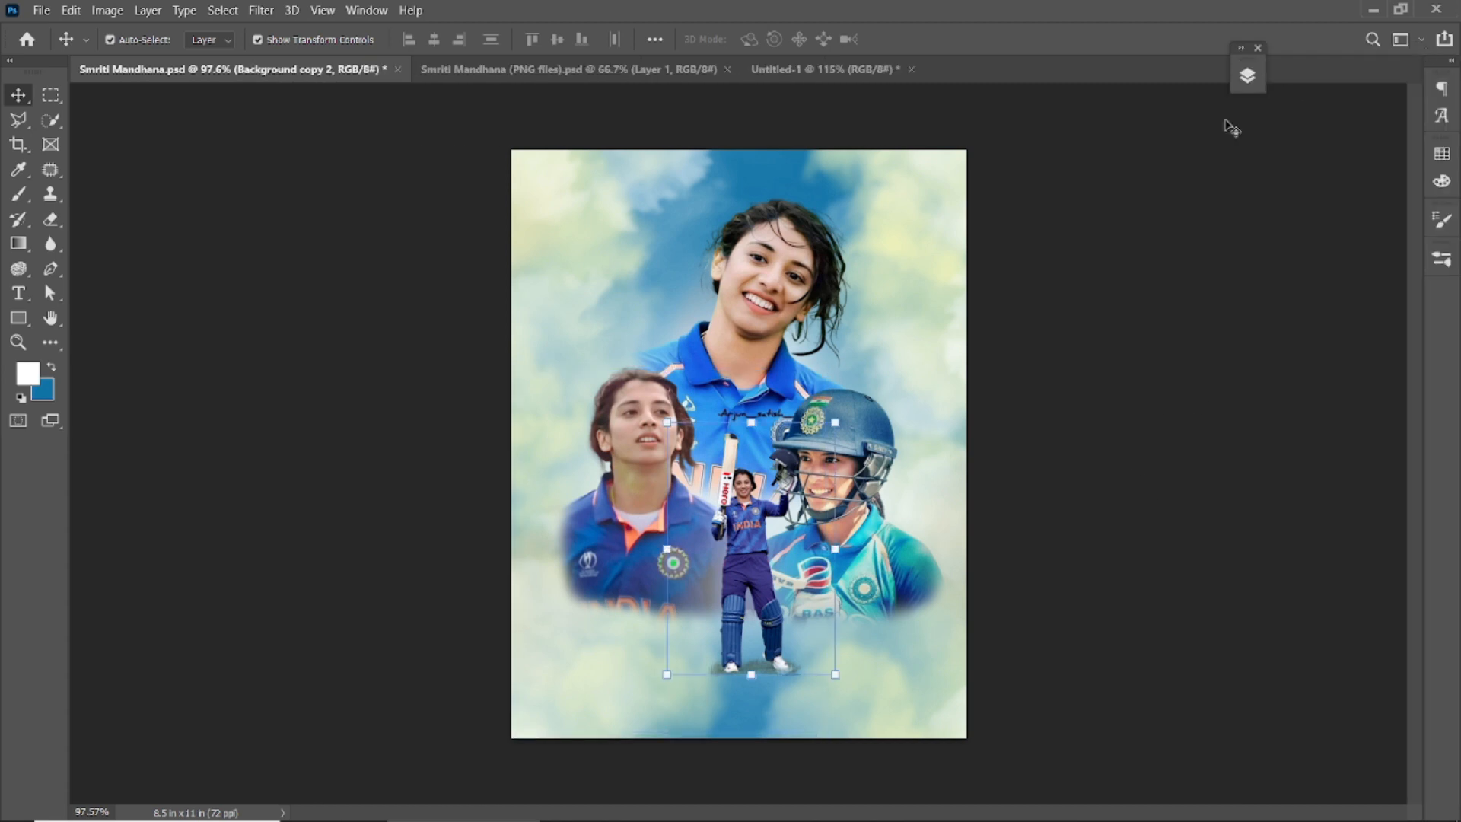
{"action": "left_click_drag", "start_coordinate": [1246, 72], "coordinate": [1400, 86]}
{"action": "left_click", "coordinate": [1027, 329]}
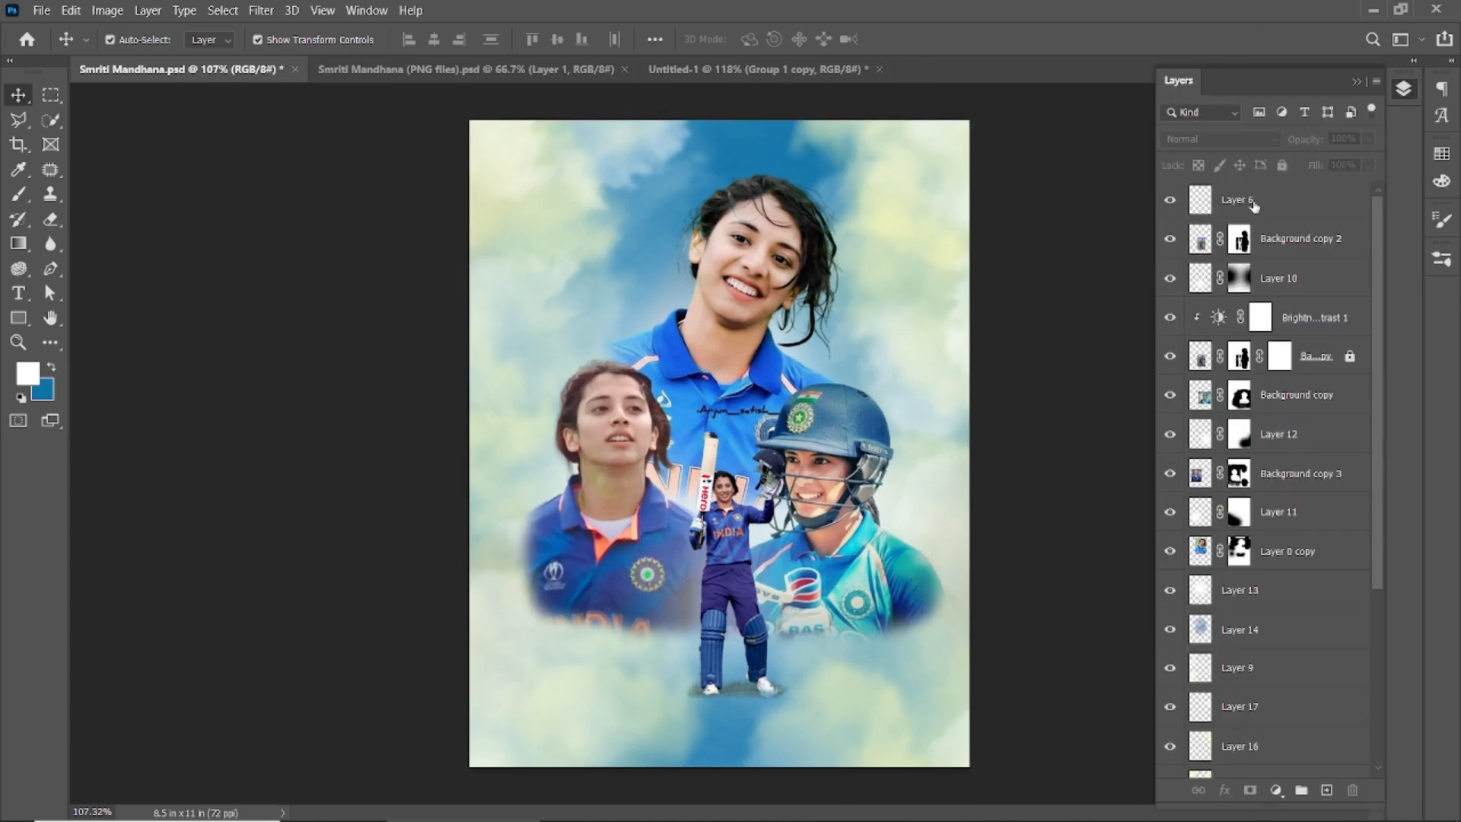
Step: Unlock the white Background at the base of the layer stack so it becomes a regular layer
{"action": "left_click", "coordinate": [1253, 204]}
{"action": "scroll", "coordinate": [1250, 356], "scroll_direction": "down", "scroll_amount": 5}
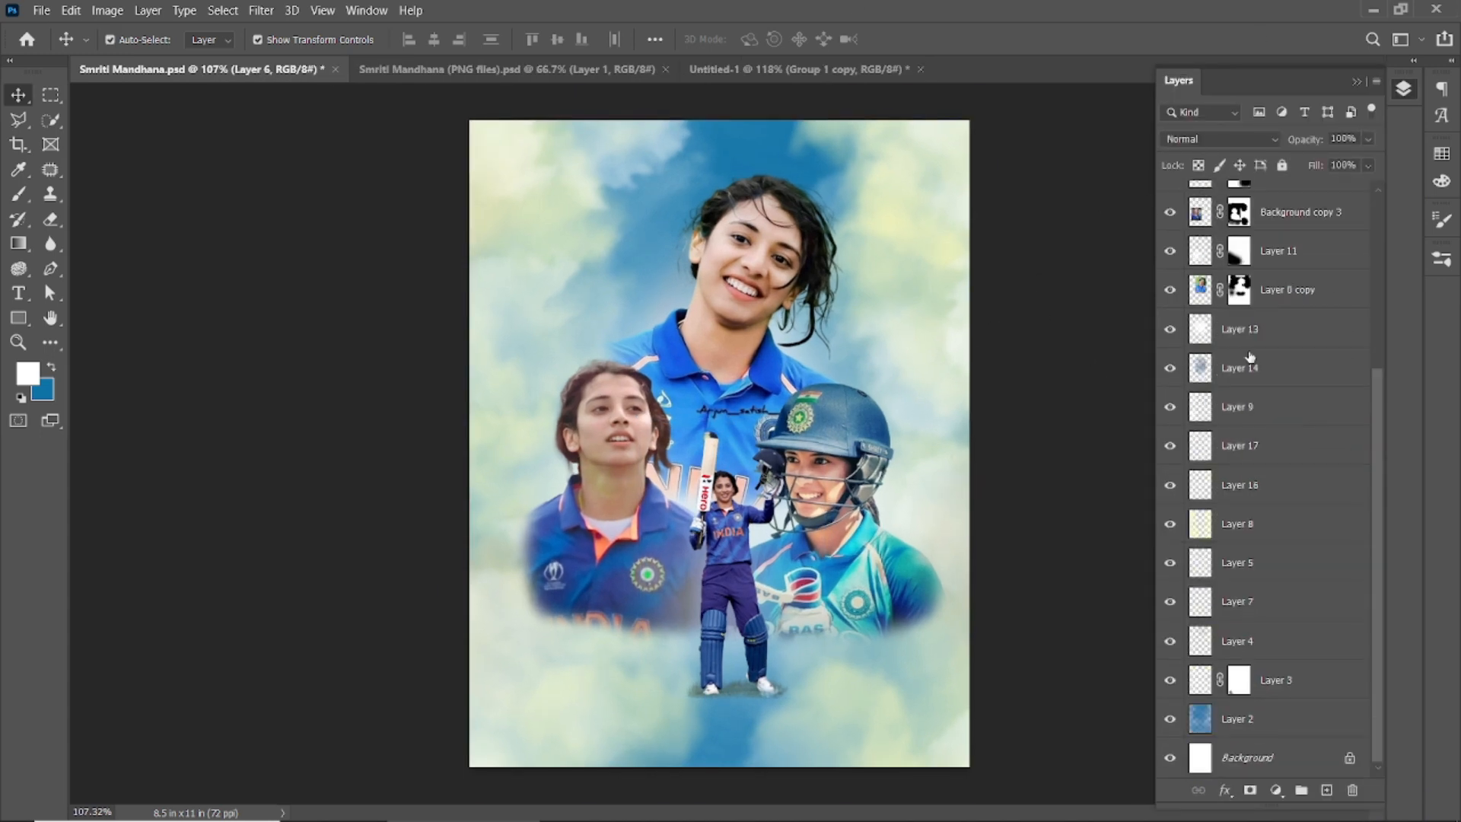
{"action": "left_click", "coordinate": [1366, 763]}
{"action": "scroll", "coordinate": [1293, 457], "scroll_direction": "up", "scroll_amount": 5}
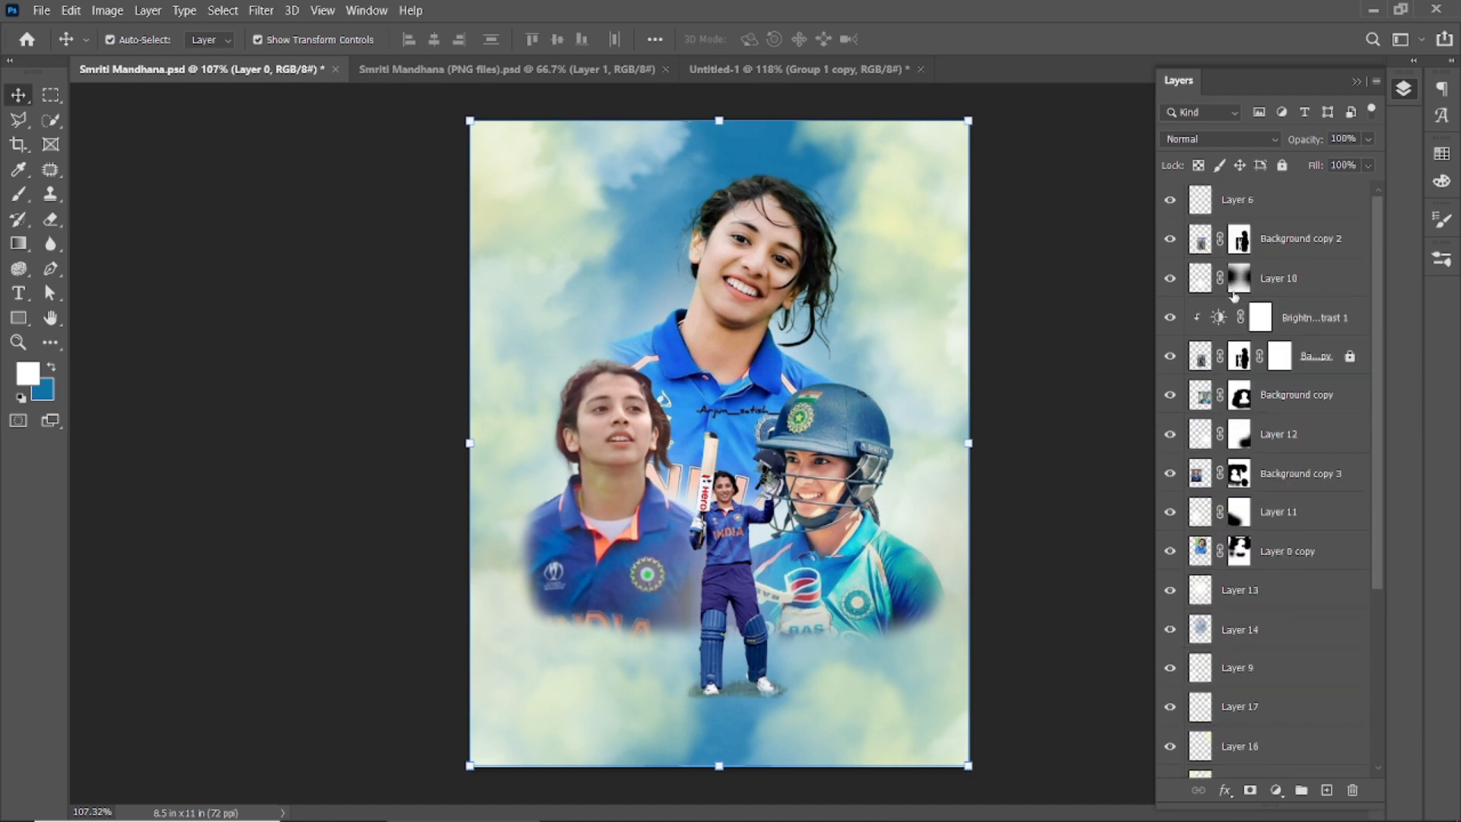
Step: Select every layer from the base up to the topmost one and group them into a single layer group
{"action": "left_click", "coordinate": [1276, 210], "text": "shift"}
{"action": "key", "text": "ctrl+g"}
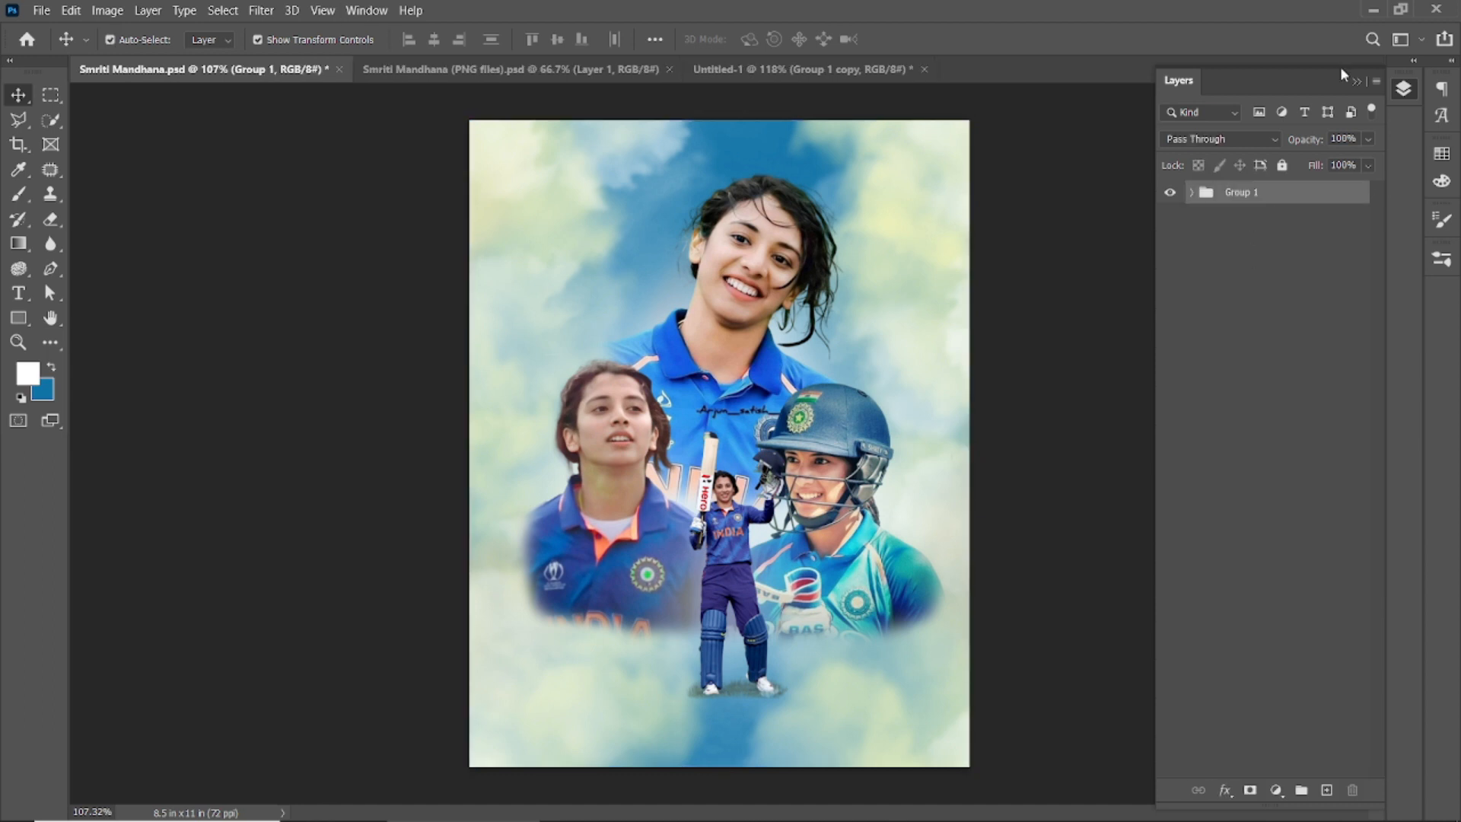
{"action": "left_click", "coordinate": [1326, 790]}
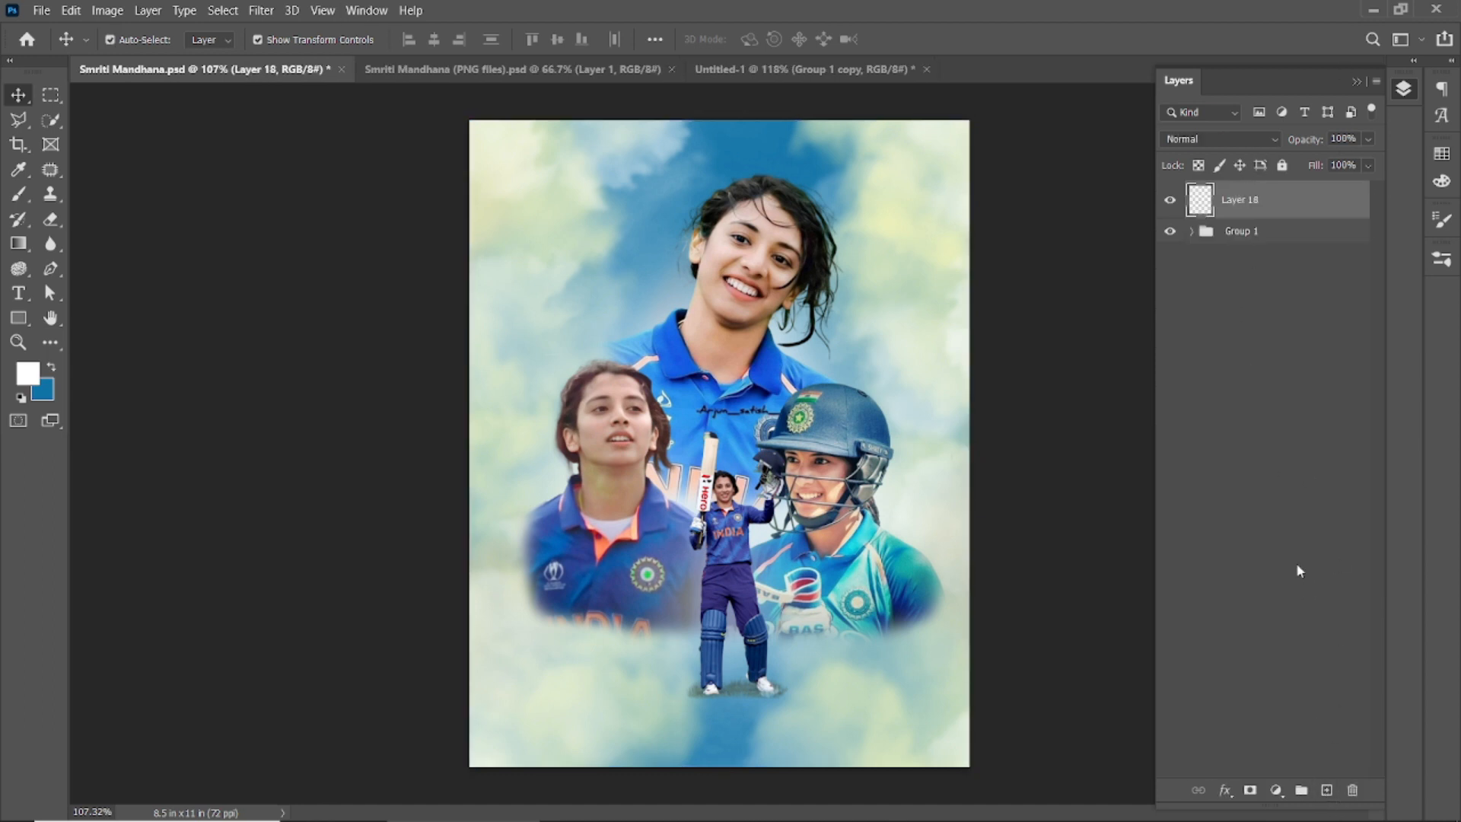
{"action": "key", "text": "ctrl+z"}
Step: Add a Color Lookup adjustment layer above the group using the Fuji ETERNA 250D Kodak 2395 3D LUT
{"action": "left_click", "coordinate": [1276, 790]}
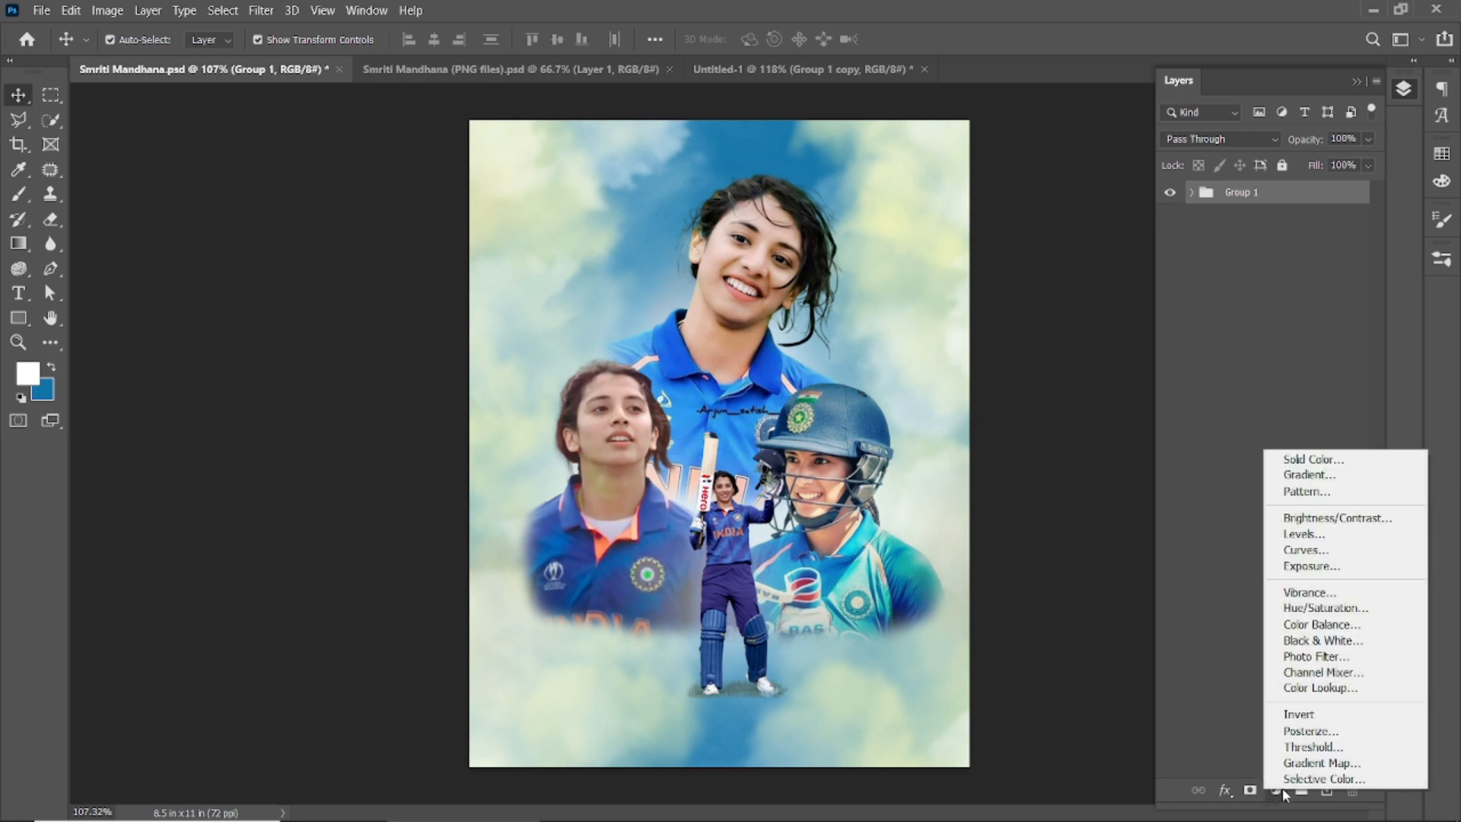
{"action": "left_click", "coordinate": [1323, 687]}
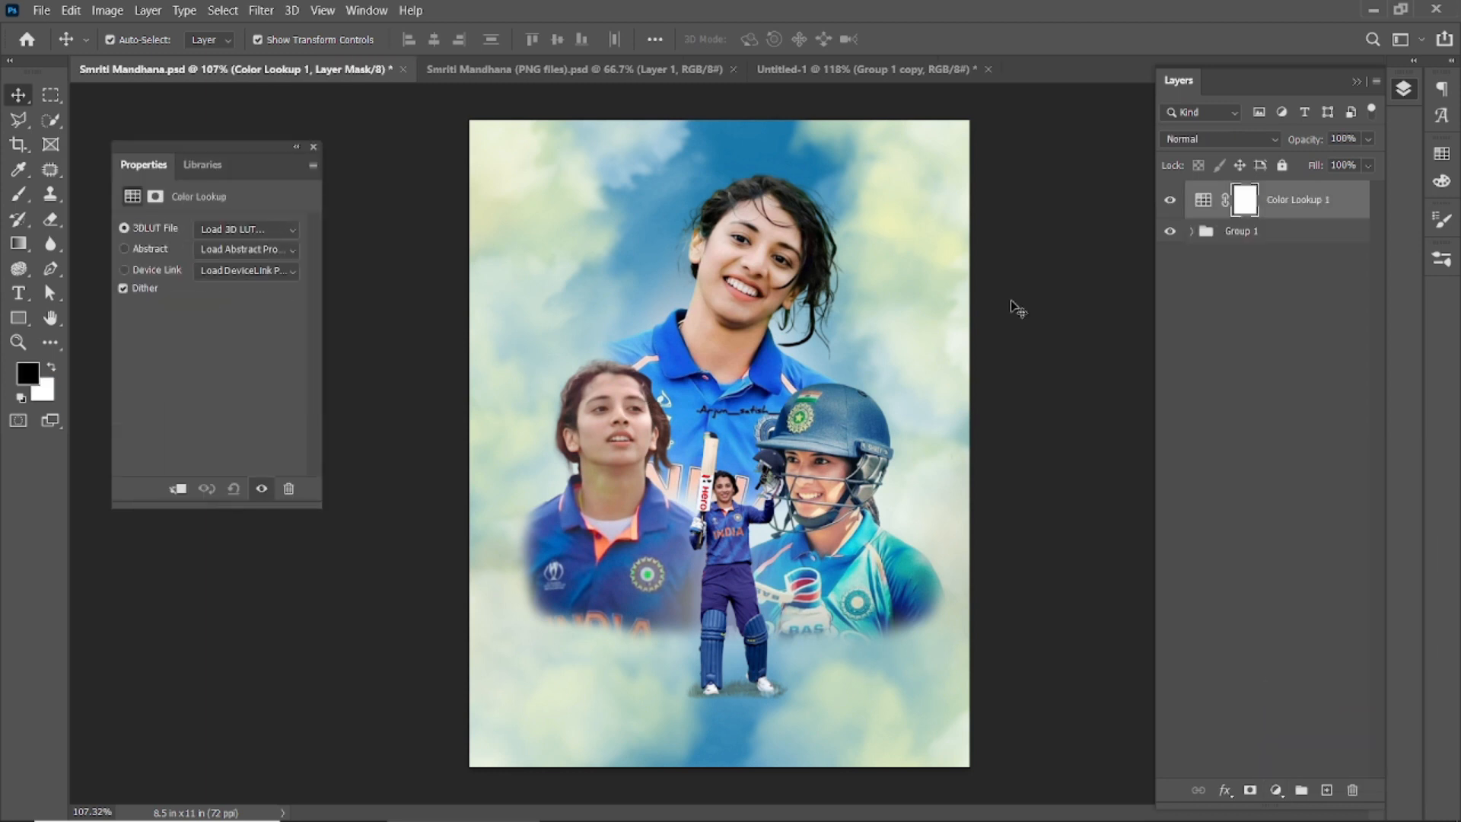
{"action": "left_click", "coordinate": [288, 227]}
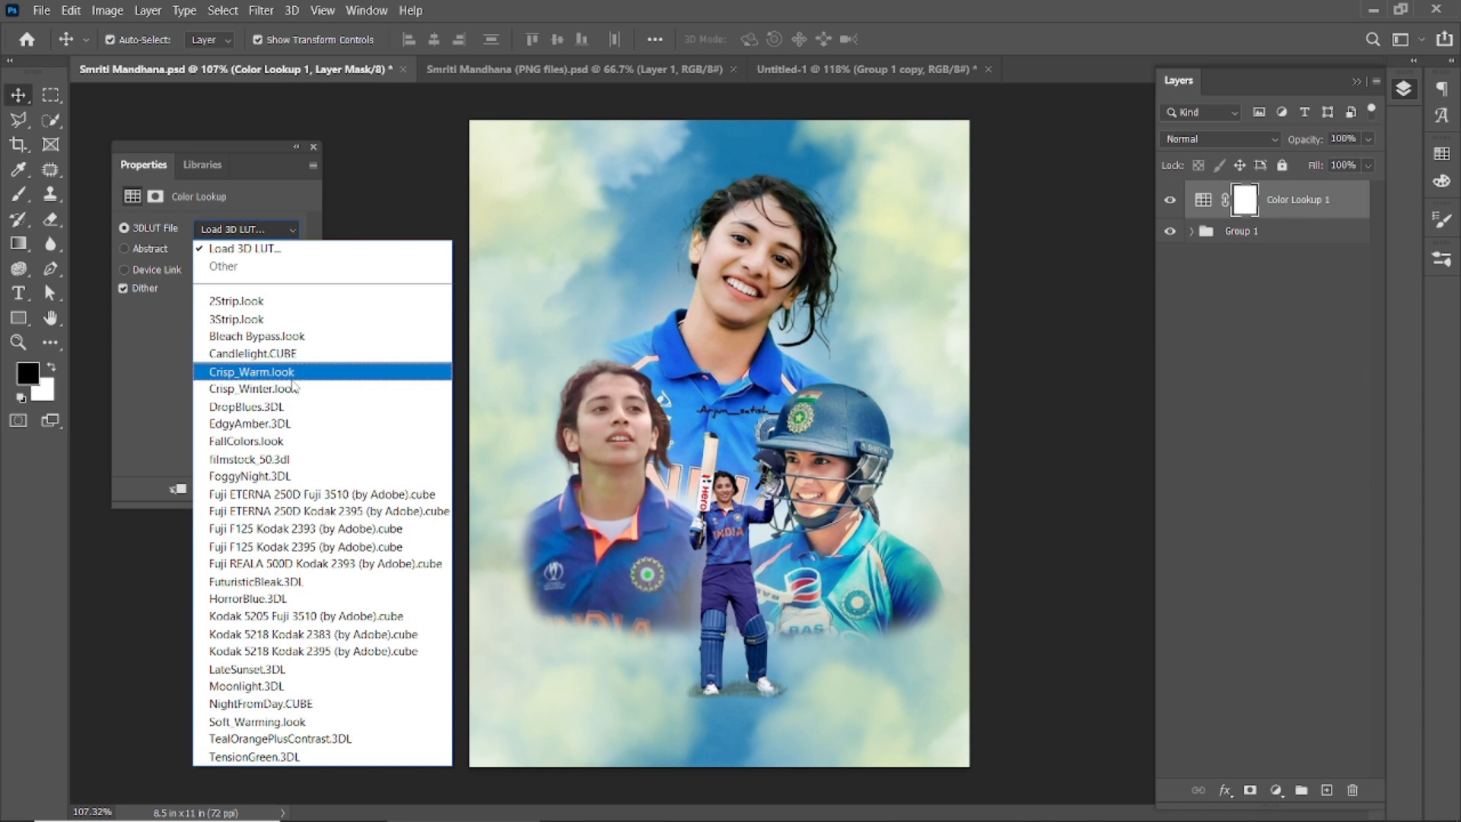
{"action": "left_click", "coordinate": [276, 511]}
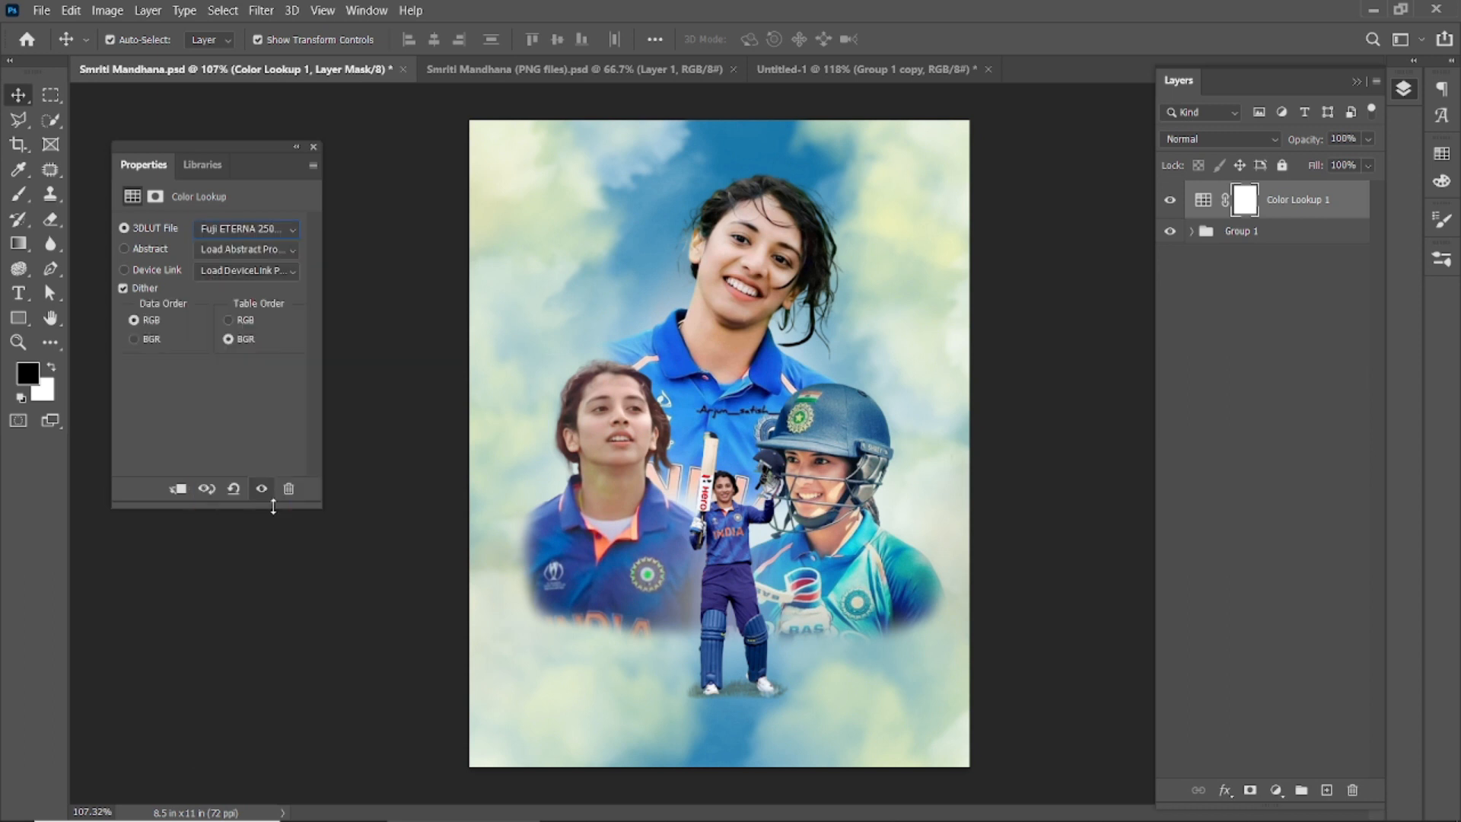
Step: Lower the Color Lookup layer's opacity to about 13%, comparing the poster with and without the grading
{"action": "mouse_move", "coordinate": [1306, 141]}
{"action": "left_mouse_down"}
{"action": "mouse_move", "coordinate": [1261, 150]}
{"action": "mouse_move", "coordinate": [1285, 144]}
{"action": "left_mouse_up"}
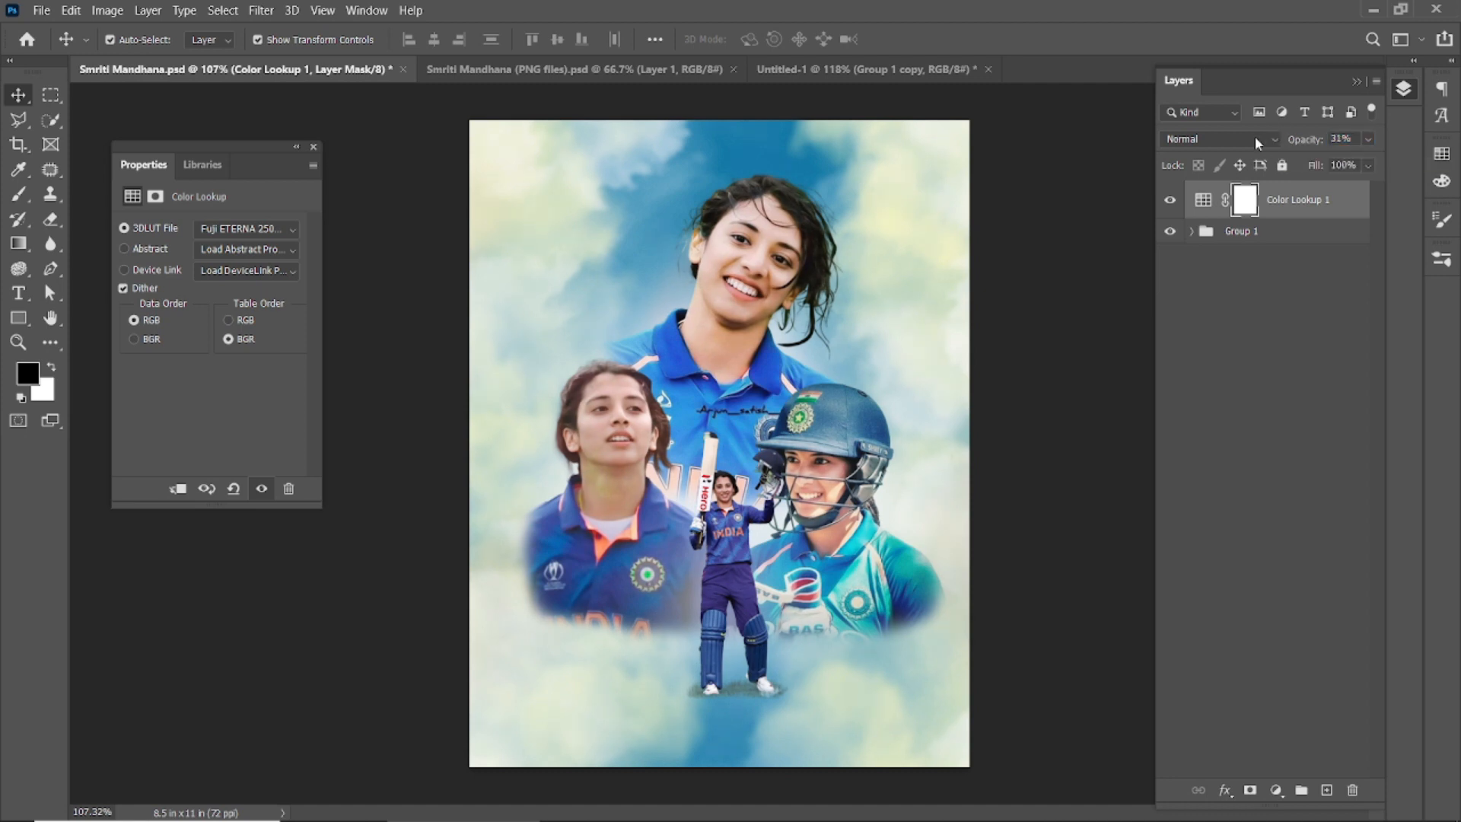
{"action": "left_click", "coordinate": [1172, 199]}
{"action": "left_click", "coordinate": [1173, 199]}
{"action": "left_click", "coordinate": [1173, 200]}
{"action": "left_click", "coordinate": [1173, 199]}
{"action": "left_click_drag", "start_coordinate": [1303, 145], "coordinate": [1272, 160]}
{"action": "left_click", "coordinate": [312, 147]}
{"action": "key", "text": "ctrl+0"}
{"action": "left_click_drag", "start_coordinate": [1307, 140], "coordinate": [1304, 140]}
Step: Hide the Color Lookup layer and examine the poster's faces up close and the whole composition in full-screen view
{"action": "left_click", "coordinate": [1168, 200]}
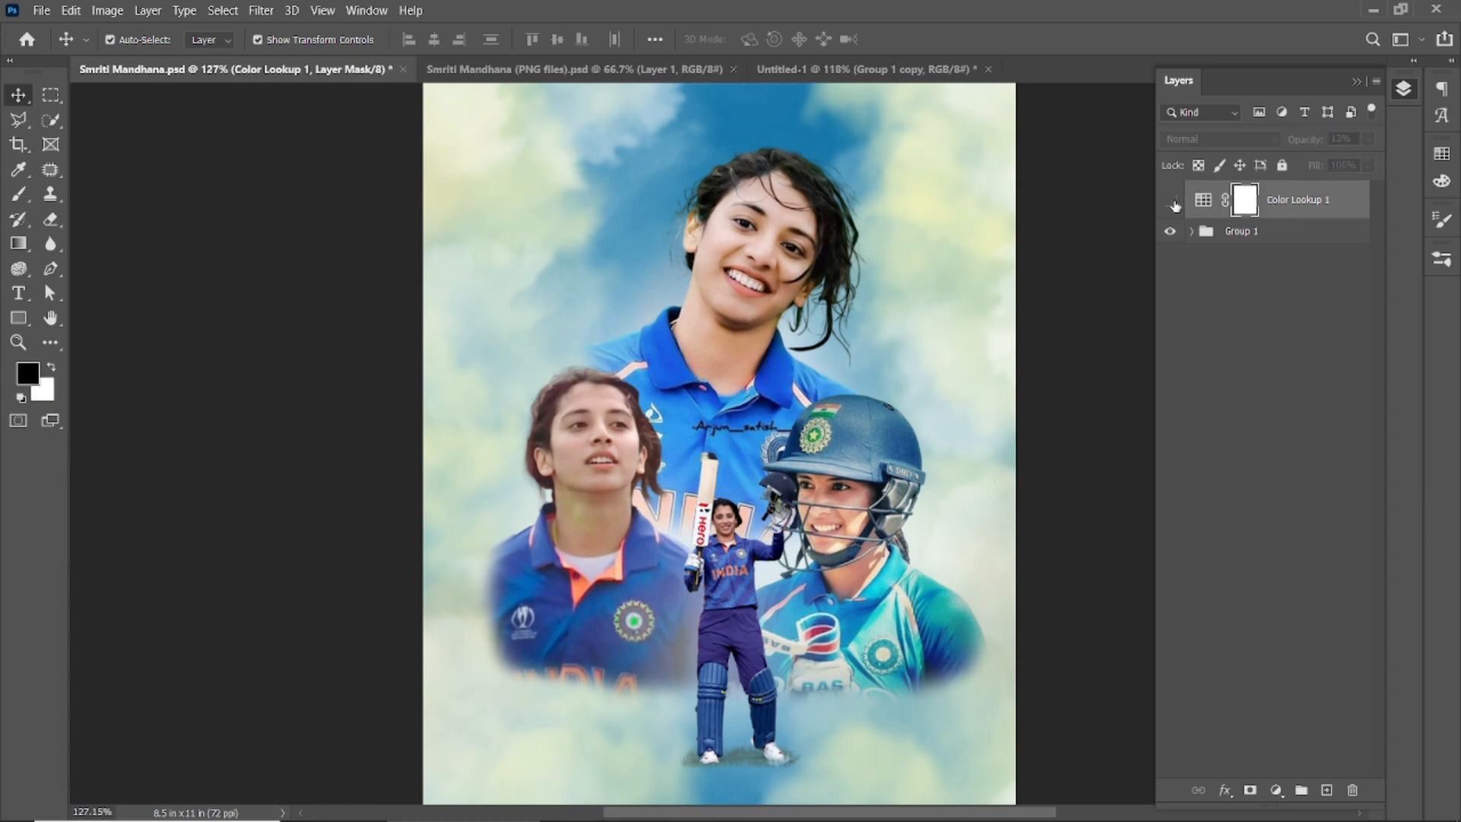
{"action": "scroll", "coordinate": [828, 284], "scroll_direction": "up", "scroll_amount": 5}
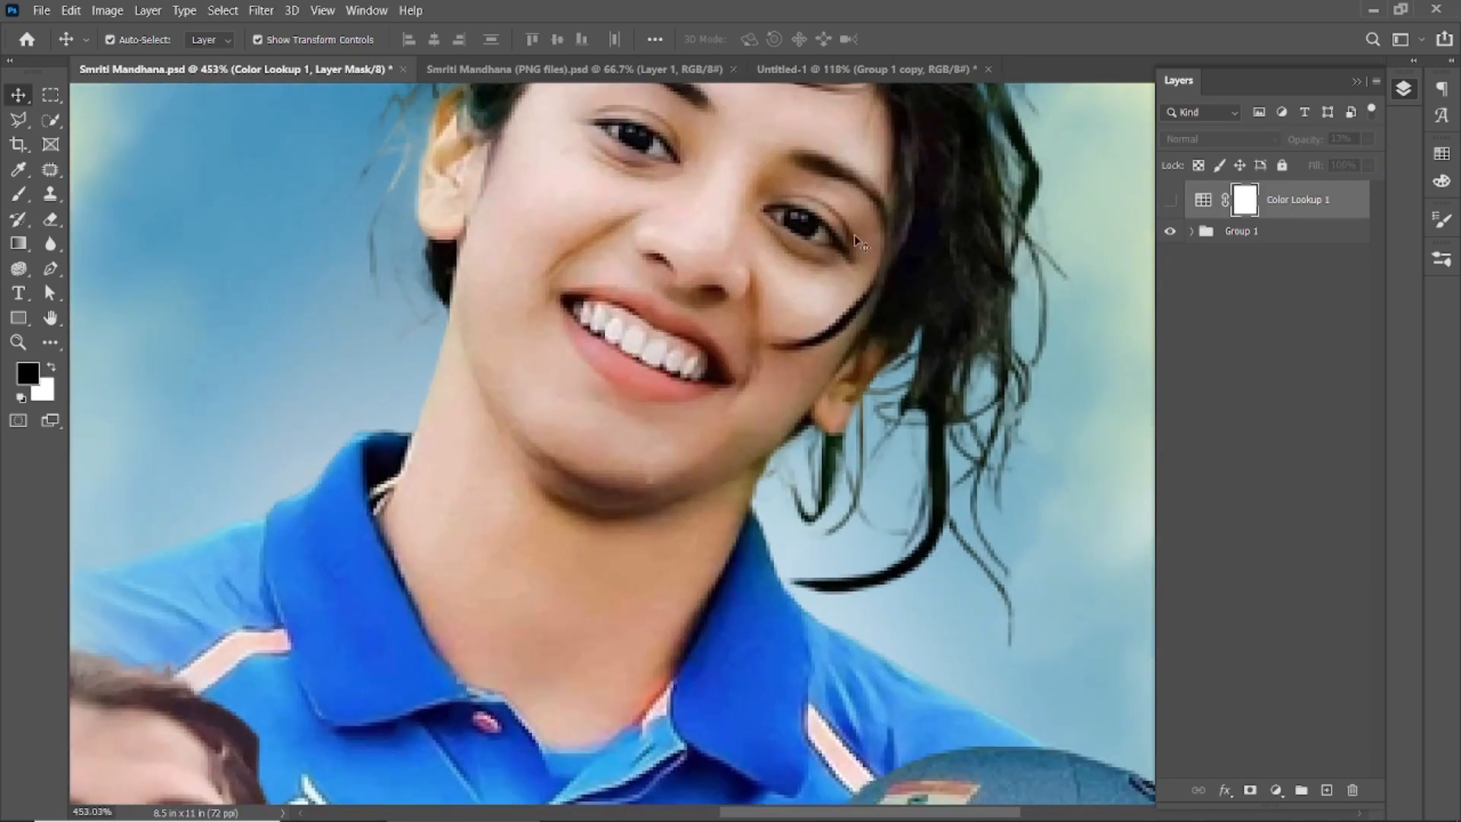
{"action": "scroll", "coordinate": [1112, 320], "scroll_direction": "down", "scroll_amount": 6}
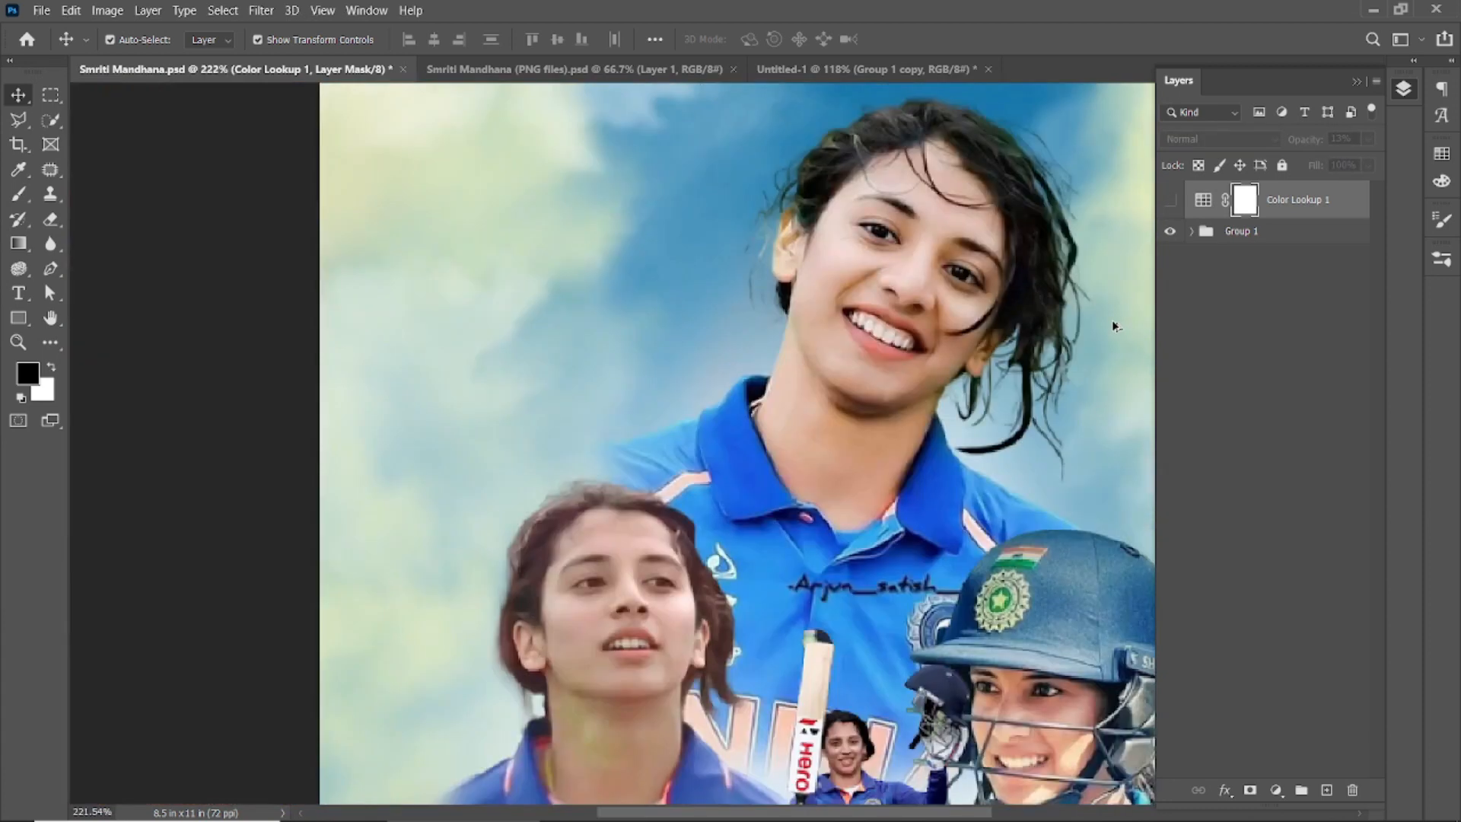
{"action": "scroll", "coordinate": [1112, 328], "scroll_direction": "up", "scroll_amount": 1}
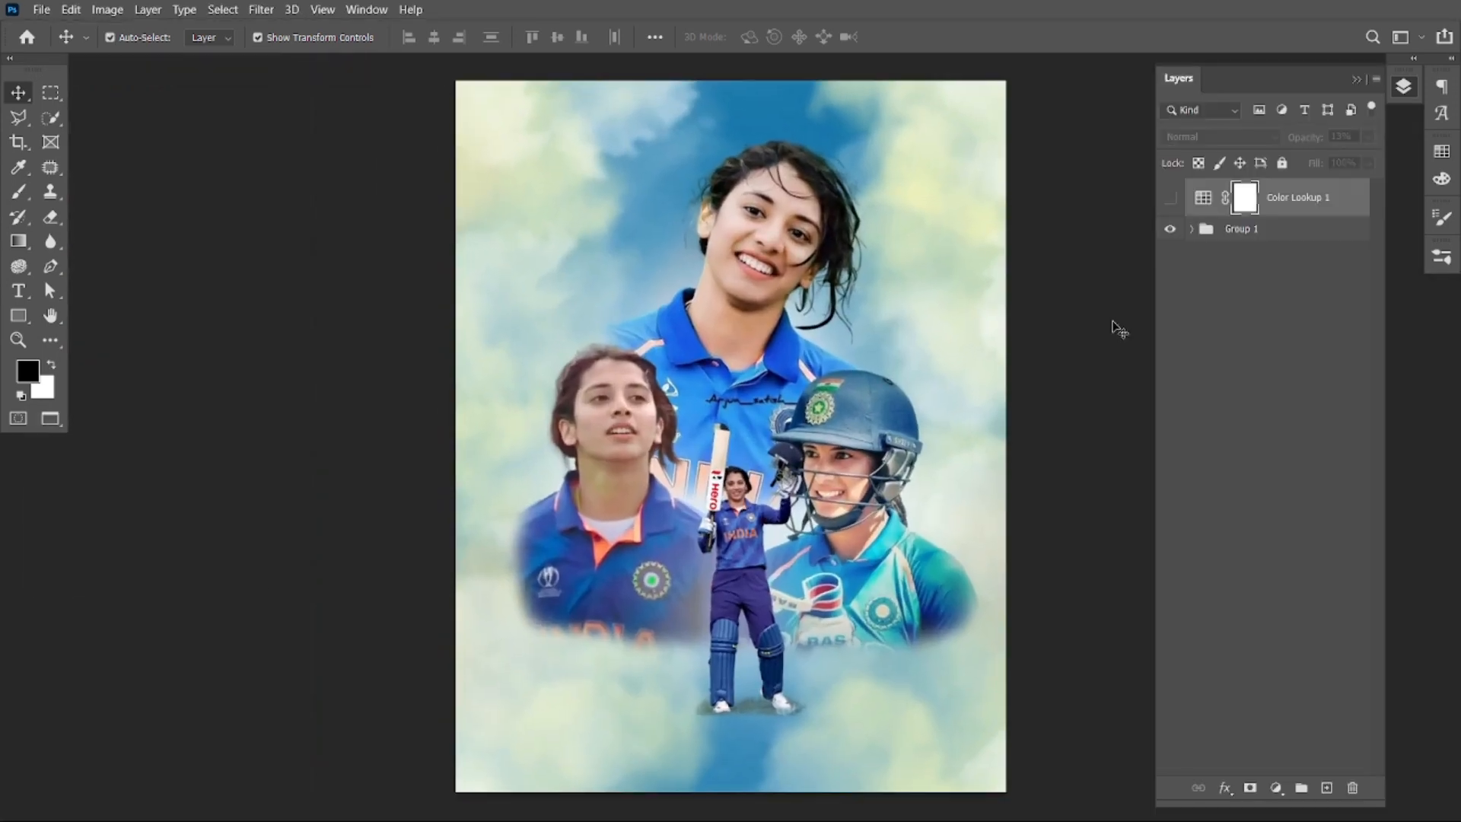
{"action": "key", "text": "f"}
{"action": "scroll", "coordinate": [1138, 245], "scroll_direction": "up", "scroll_amount": 2}
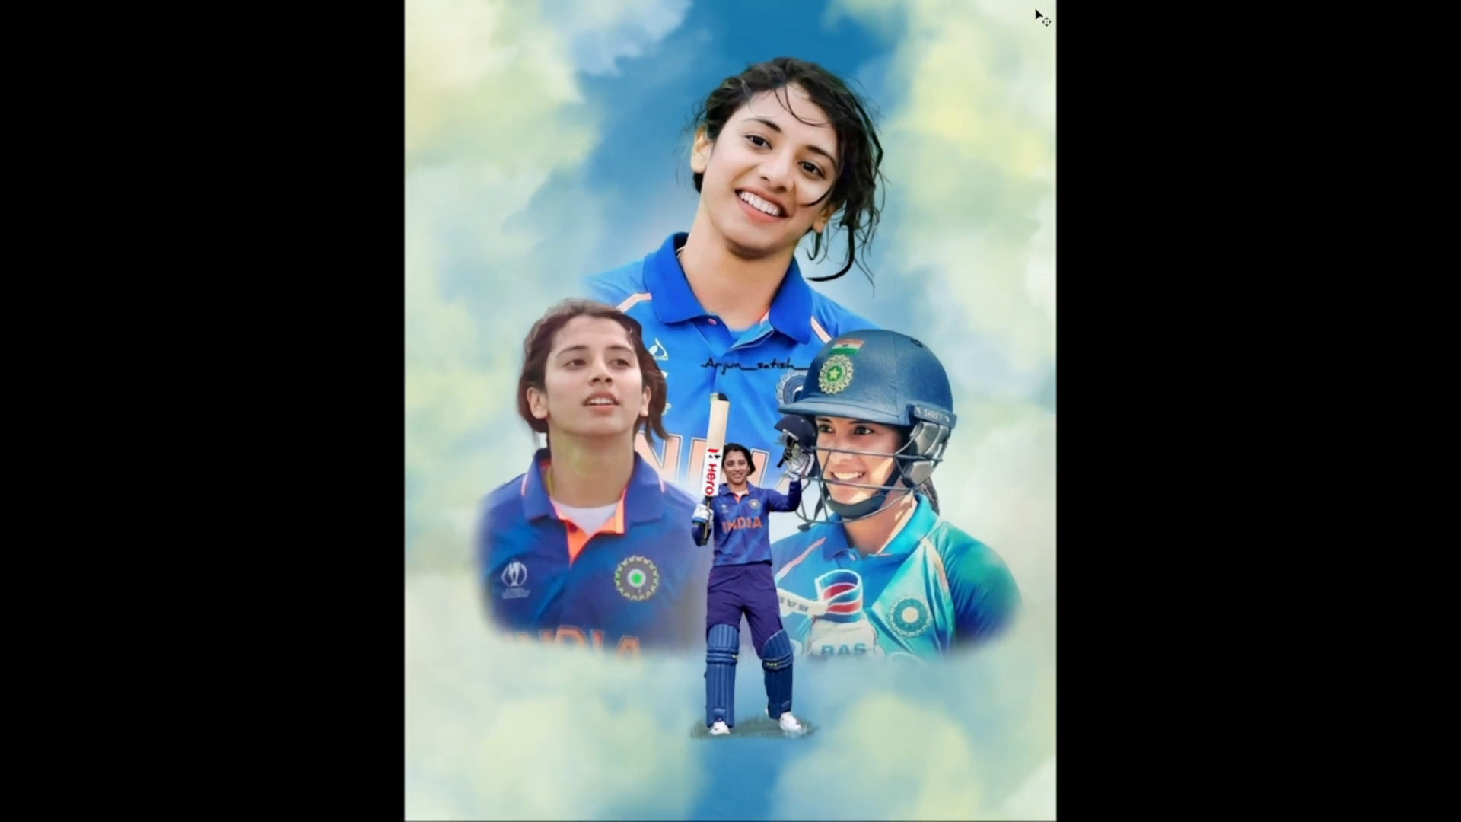